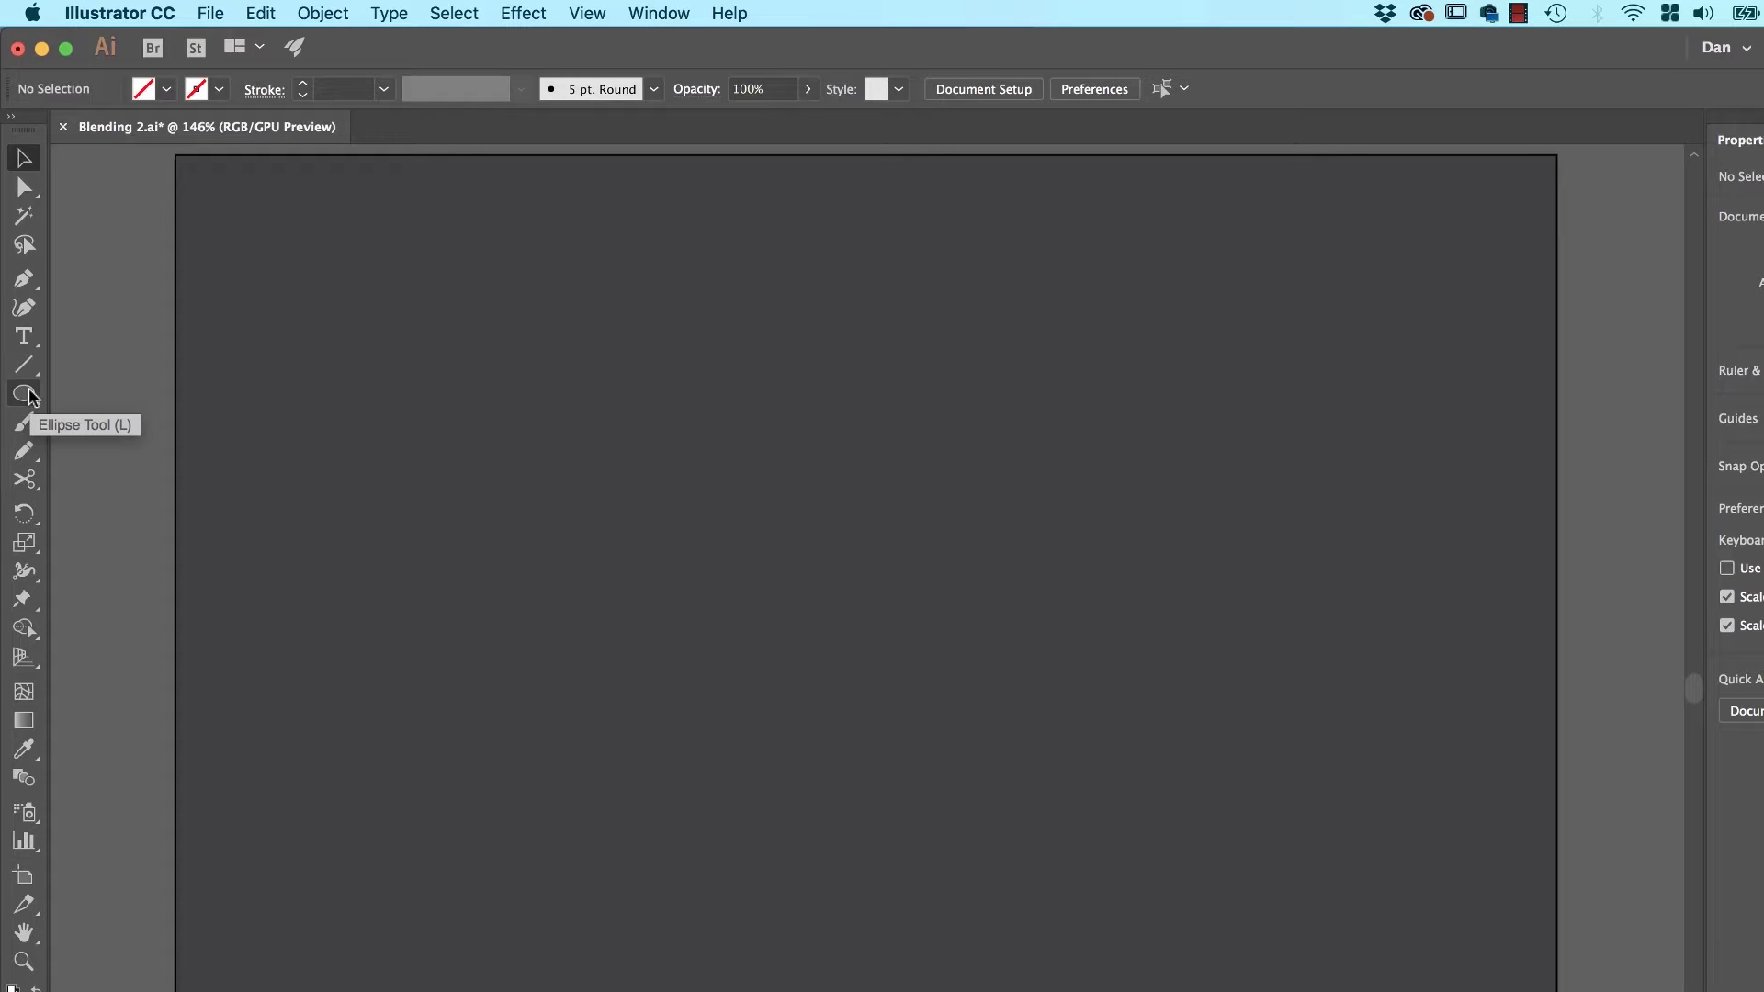
Draw a small circle near the artboard's top-left and fill it with the blue-purple gradient.
left_click(25, 394)
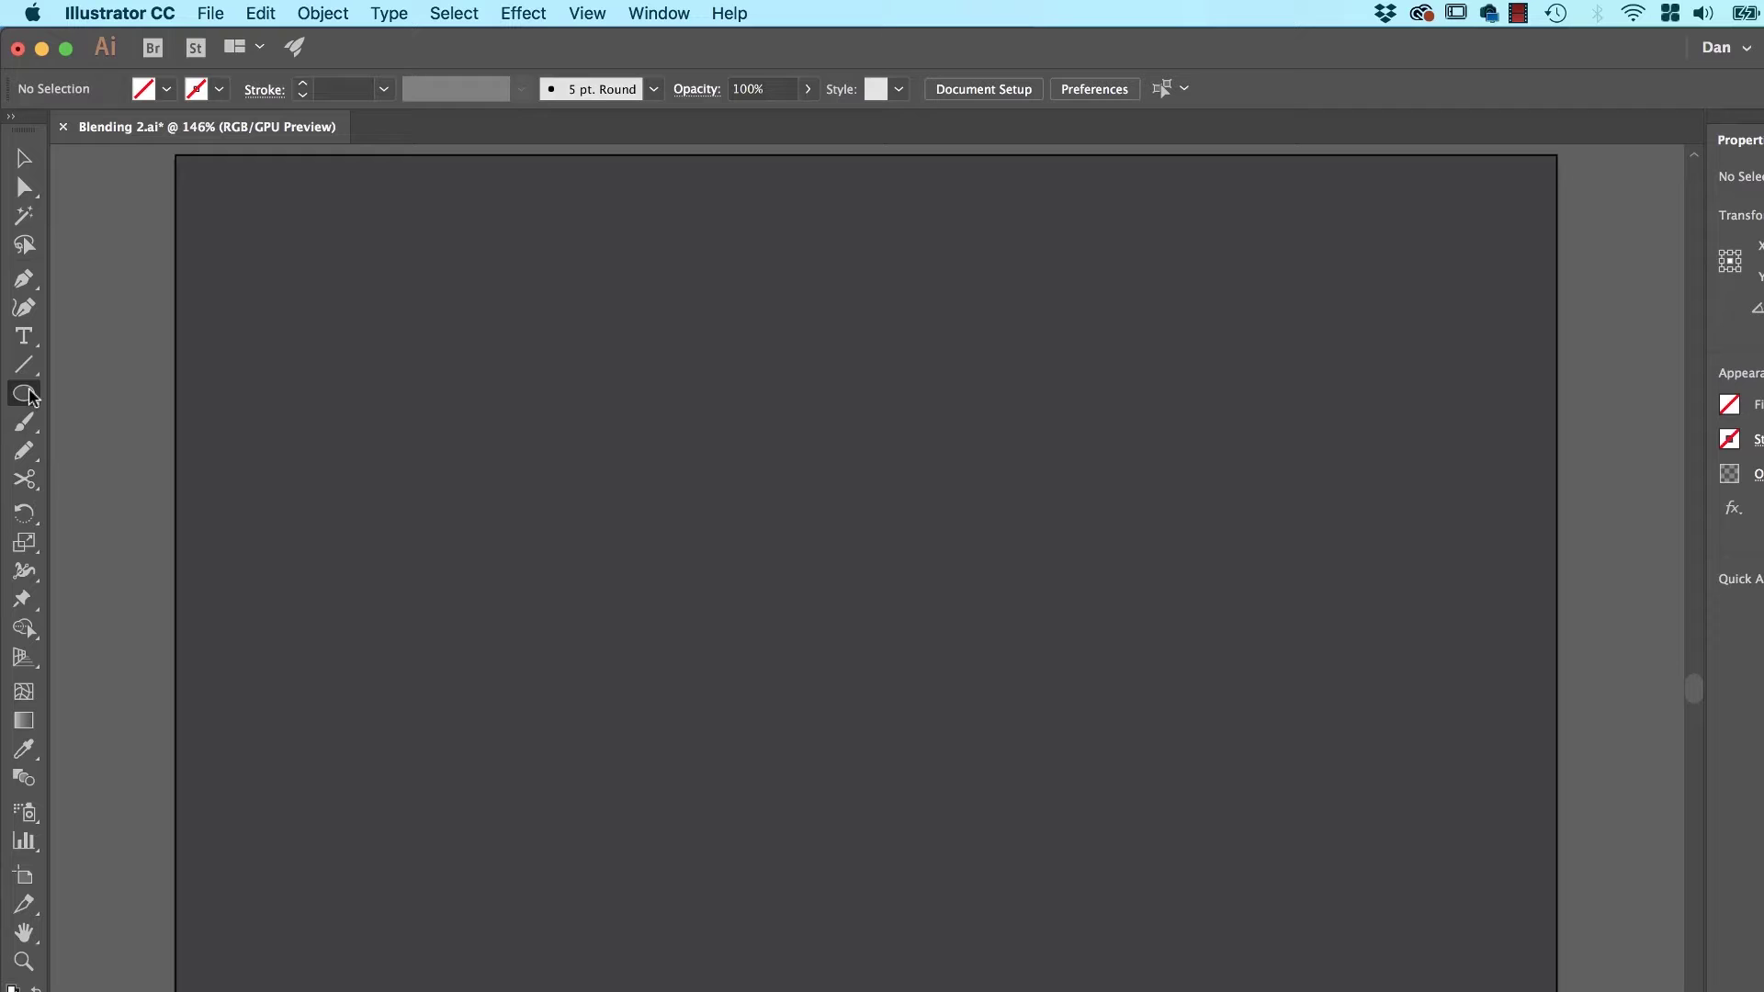
left_click_drag(346, 263, 433, 350)
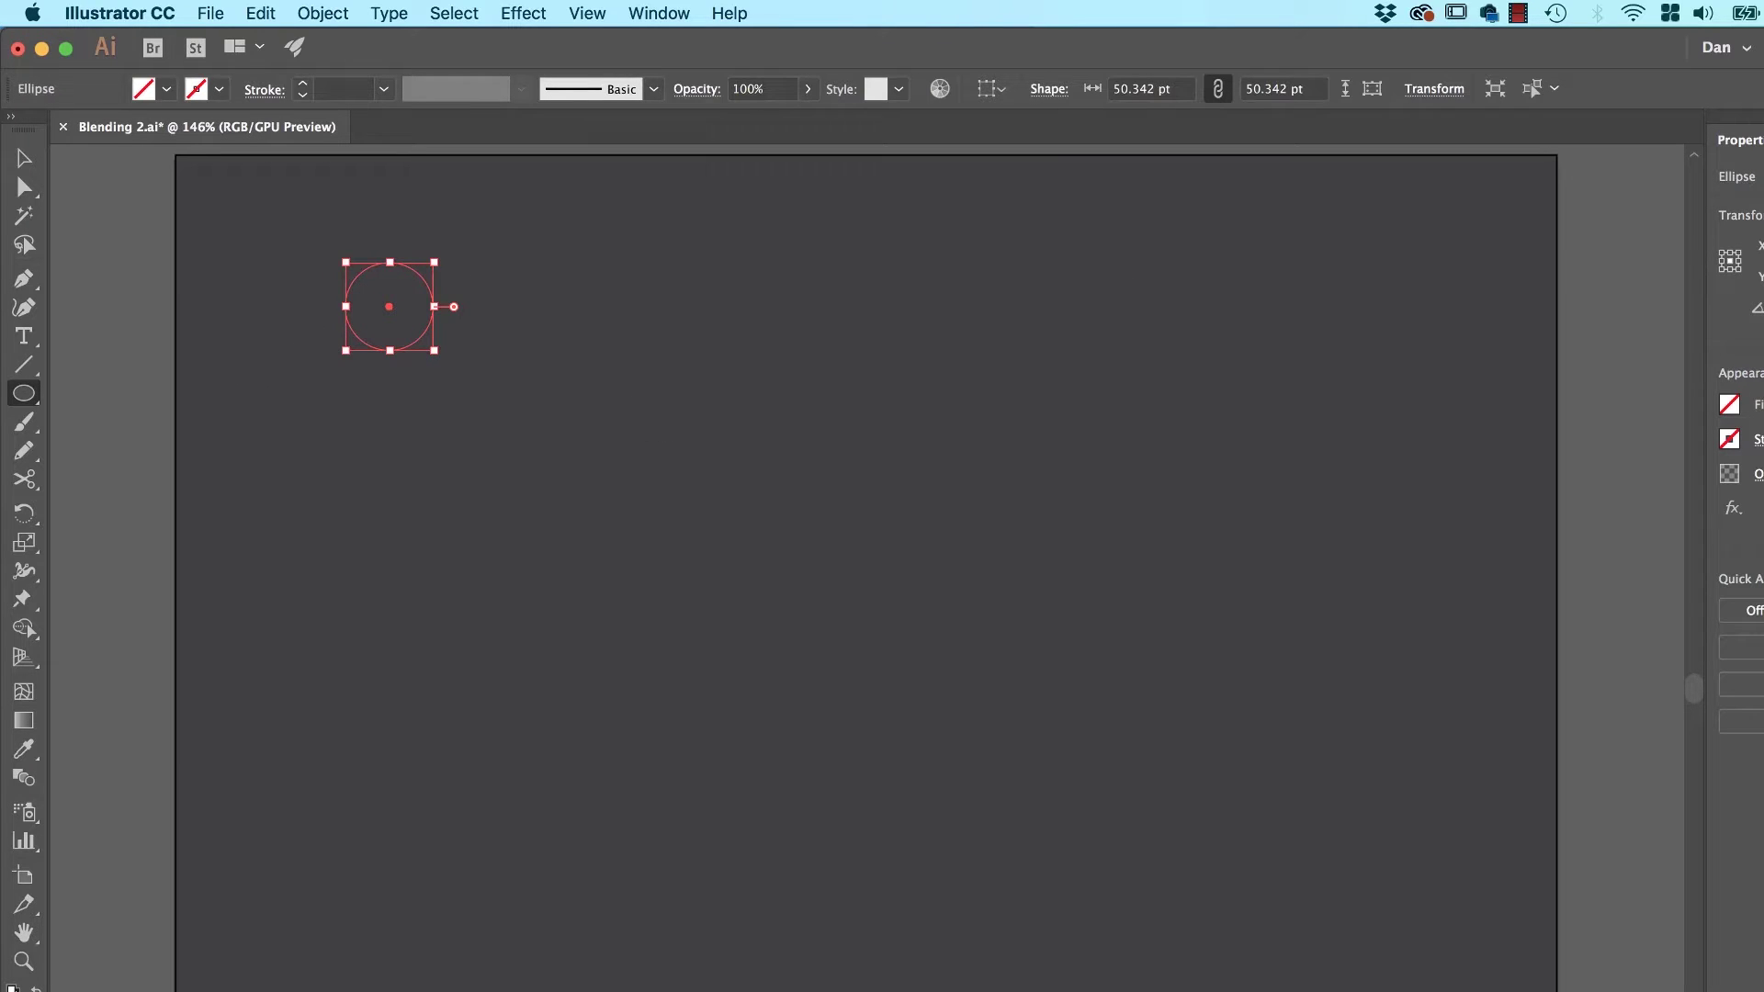
left_click(1731, 405)
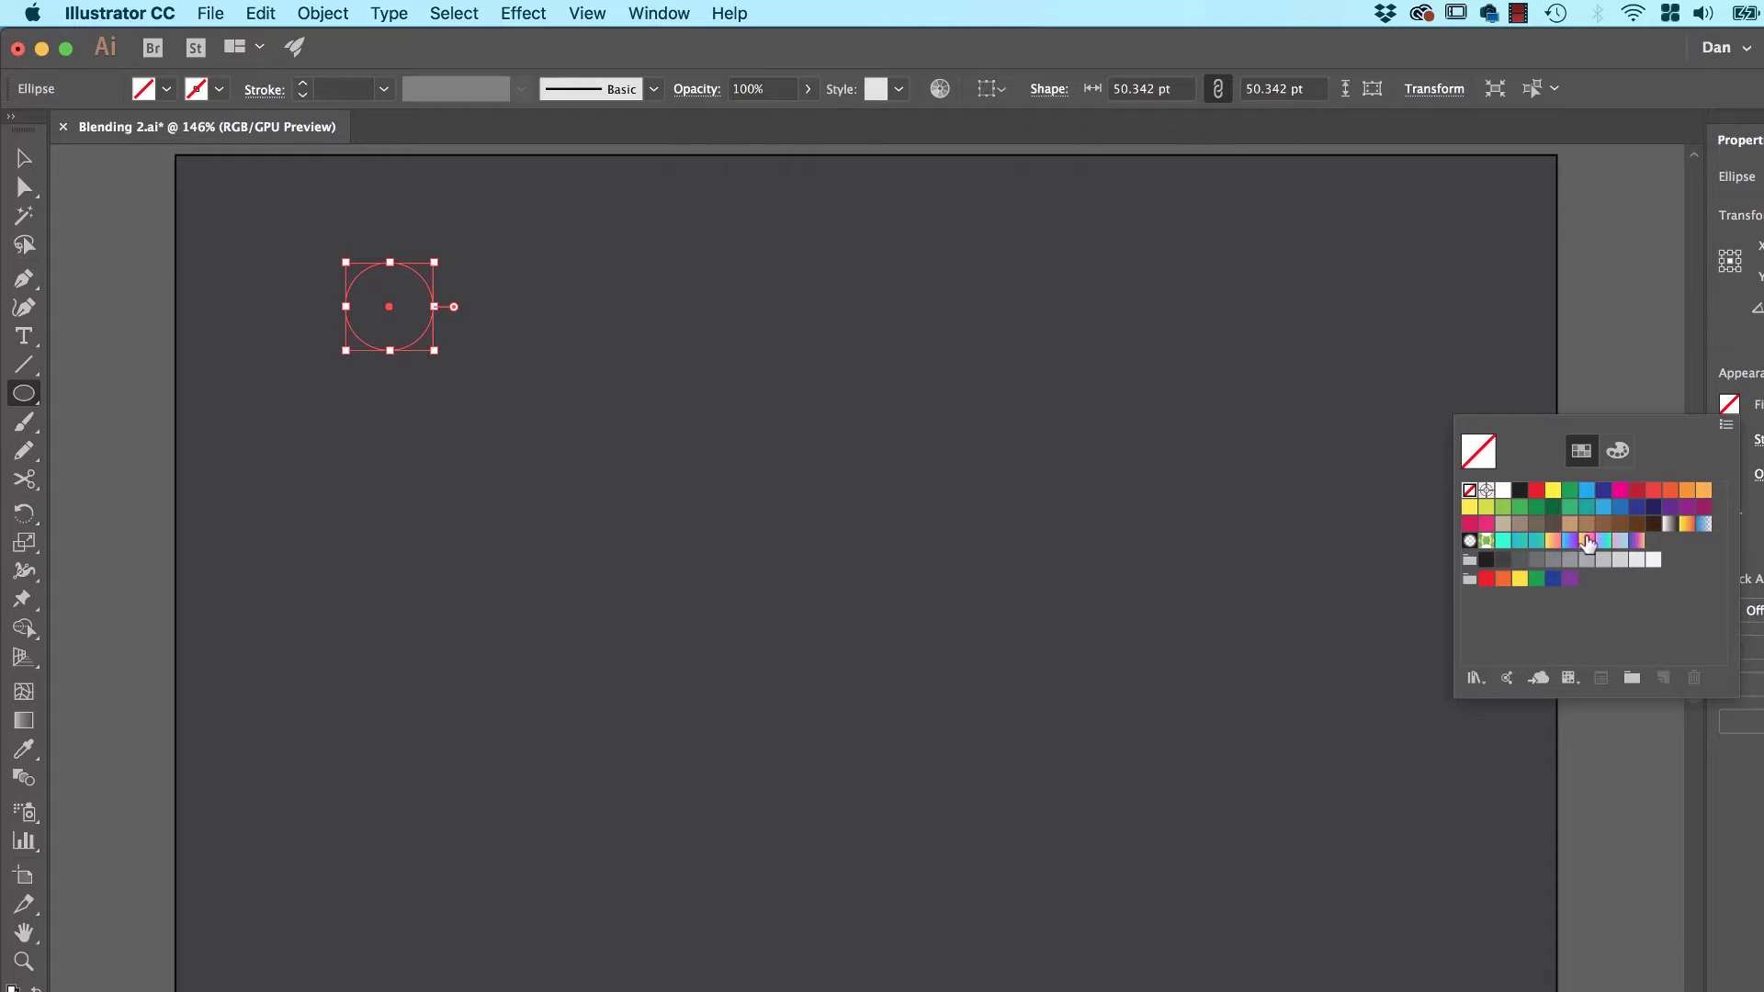
left_click(1570, 540)
left_click(465, 433)
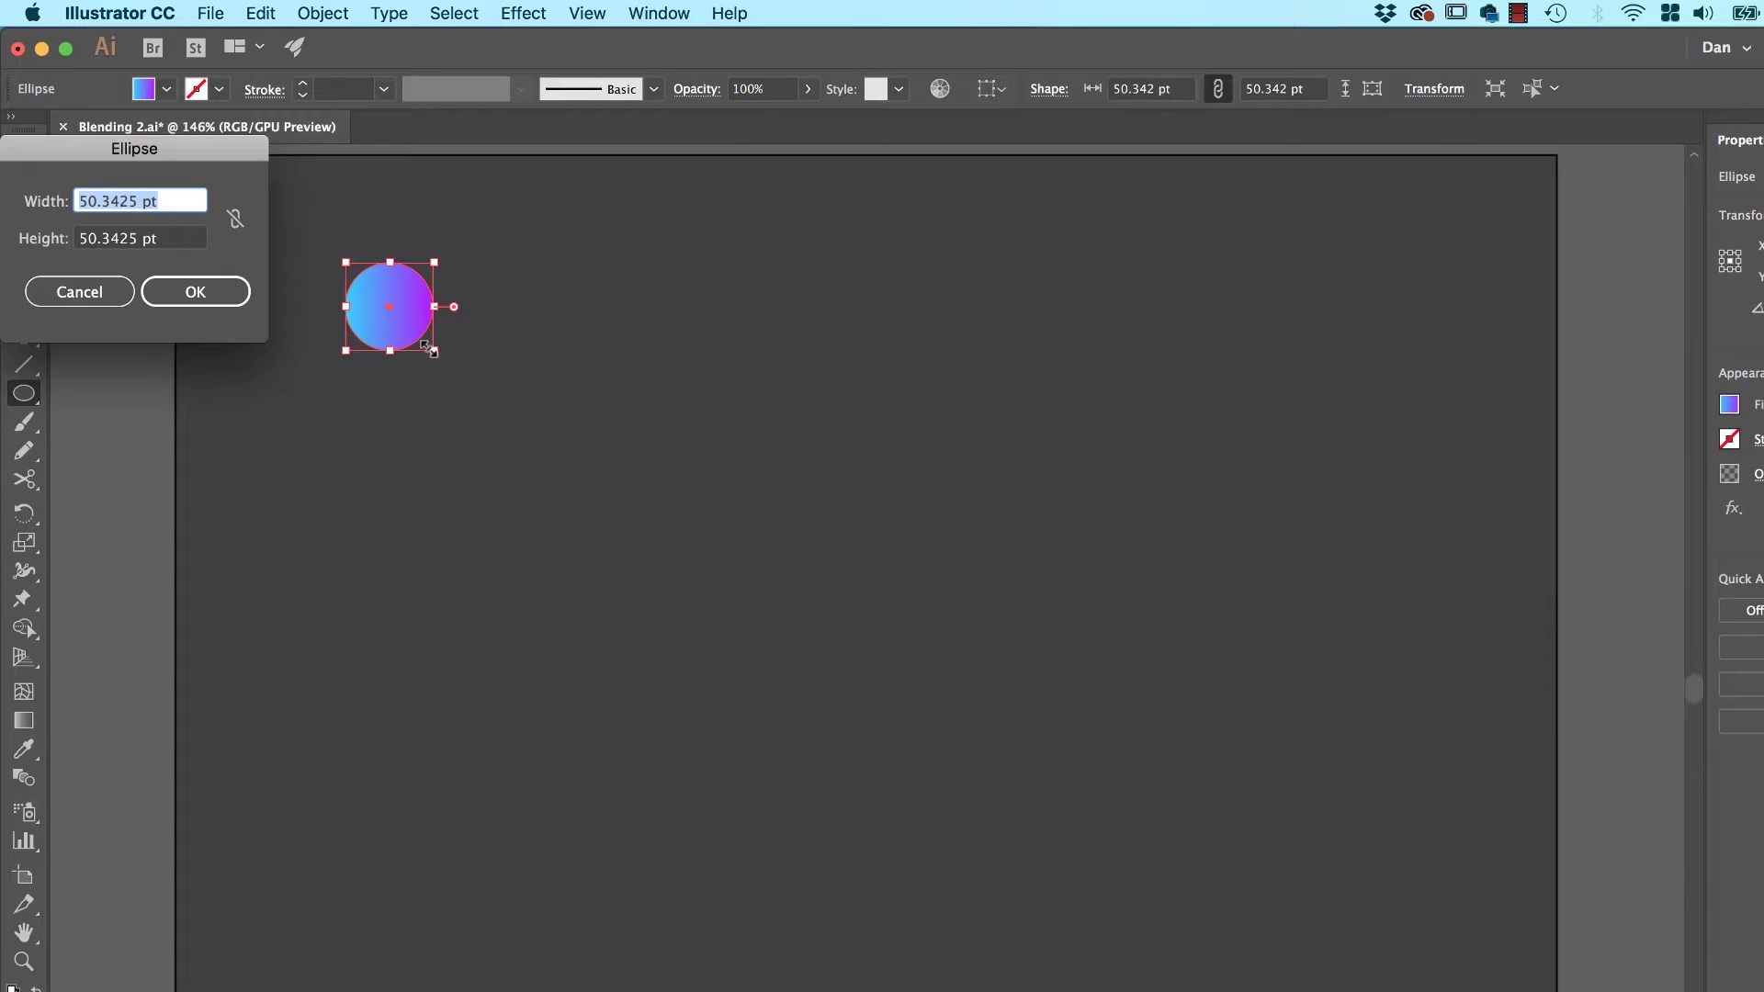
left_click(131, 296)
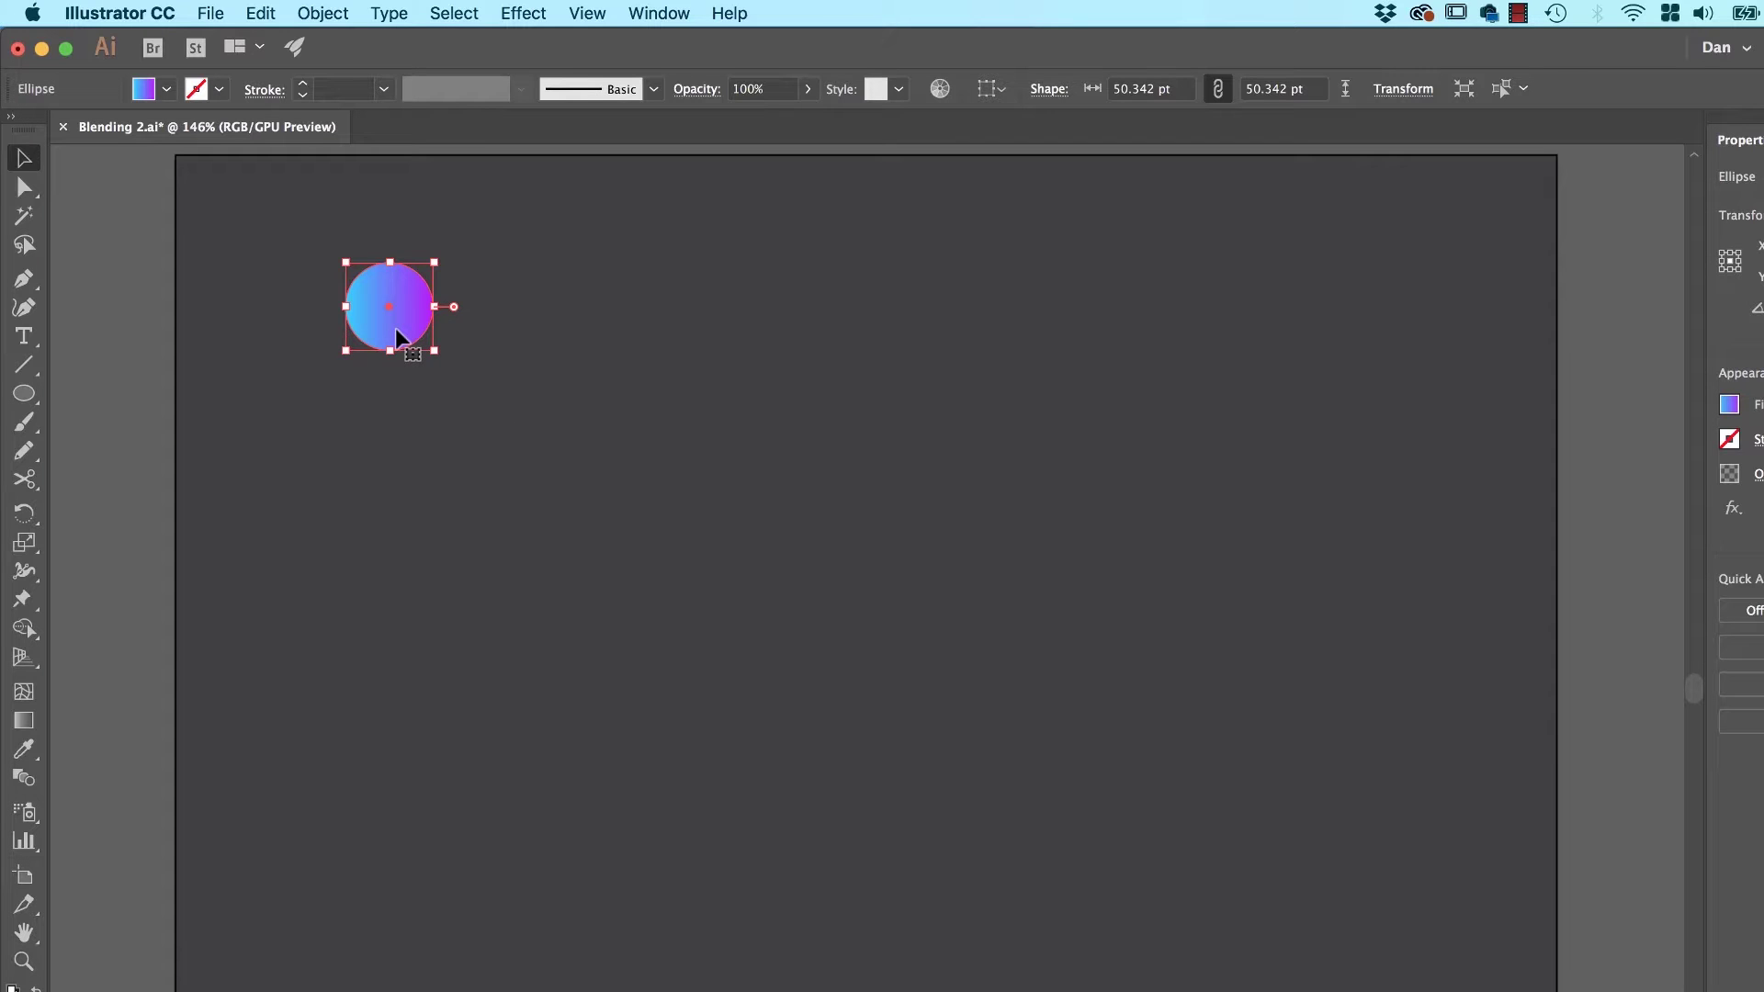
Copy the circle to the right and blend the two circles together.
left_click_drag(396, 330, 807, 330)
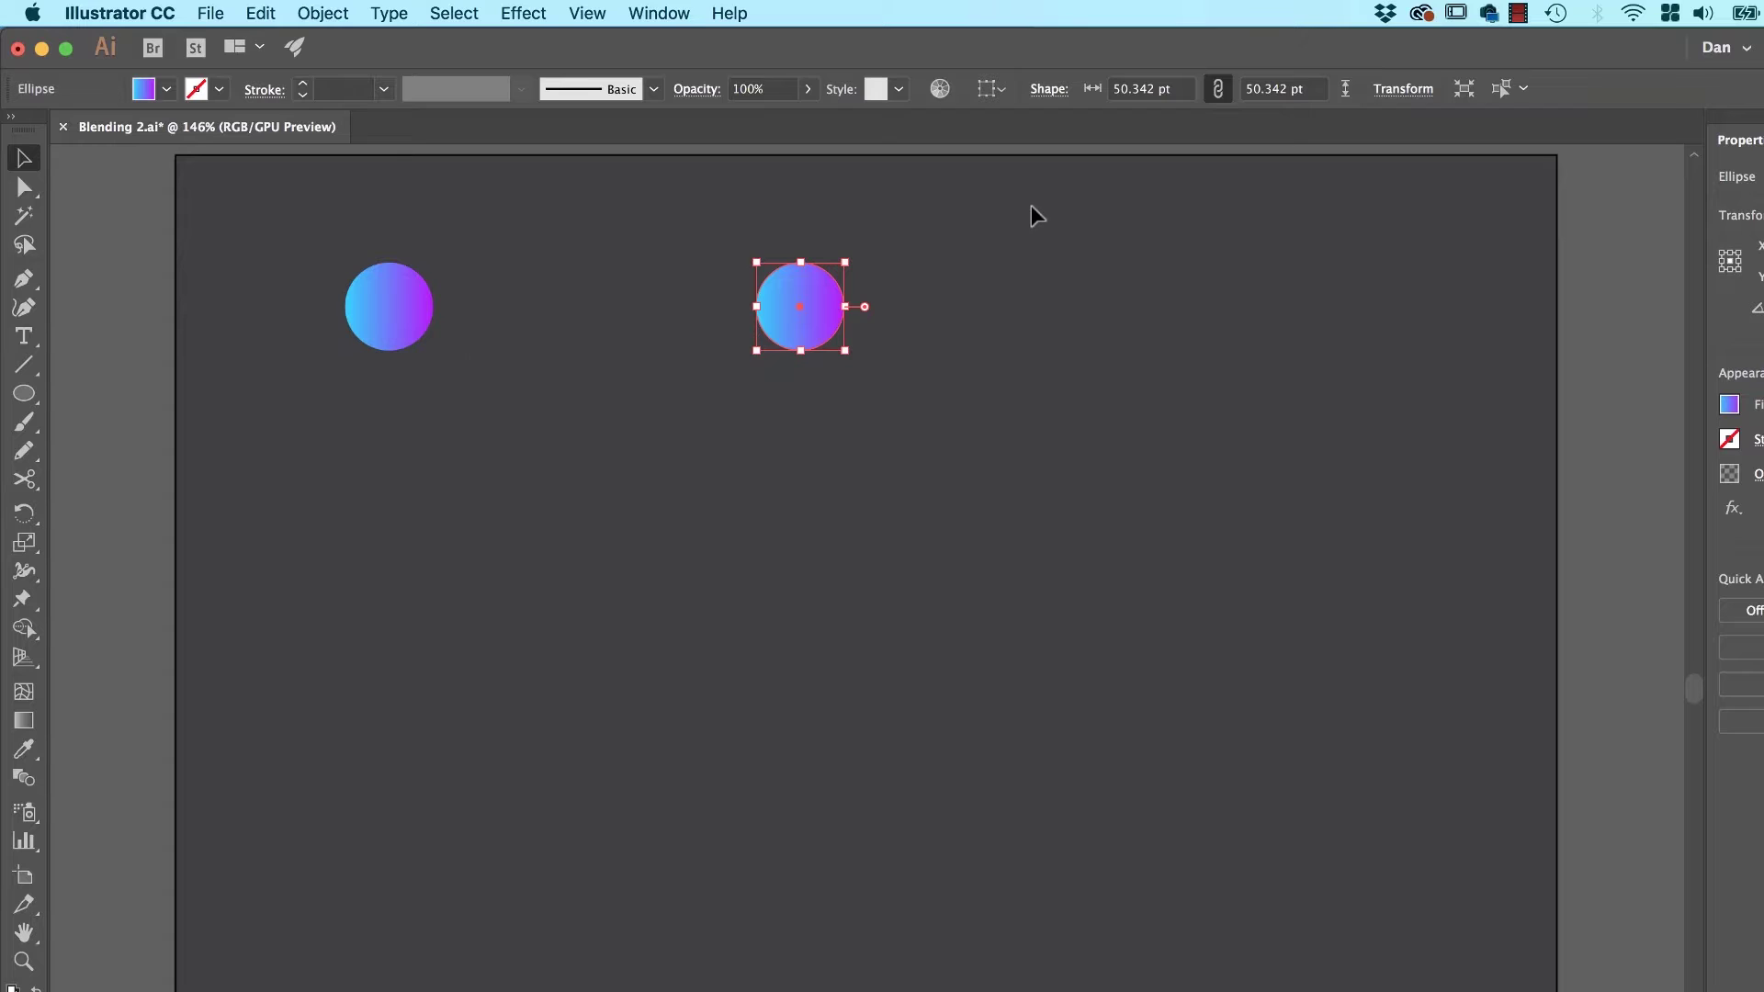
key("super+a")
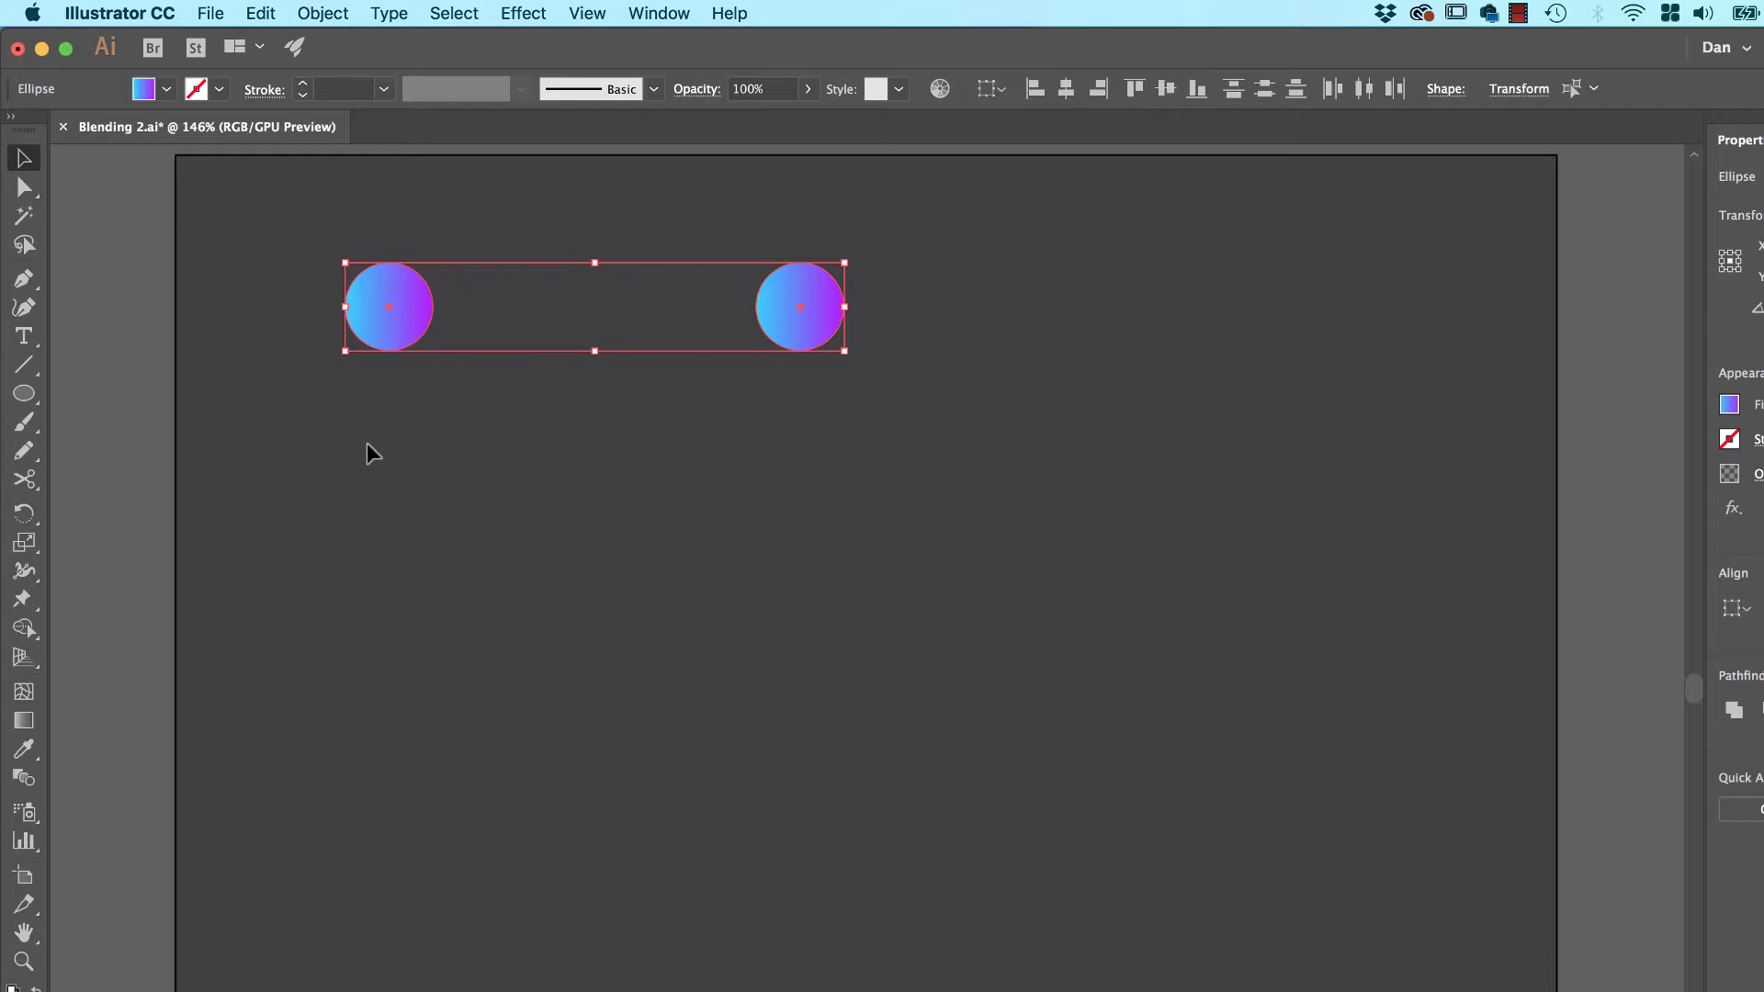
key("super+alt+b")
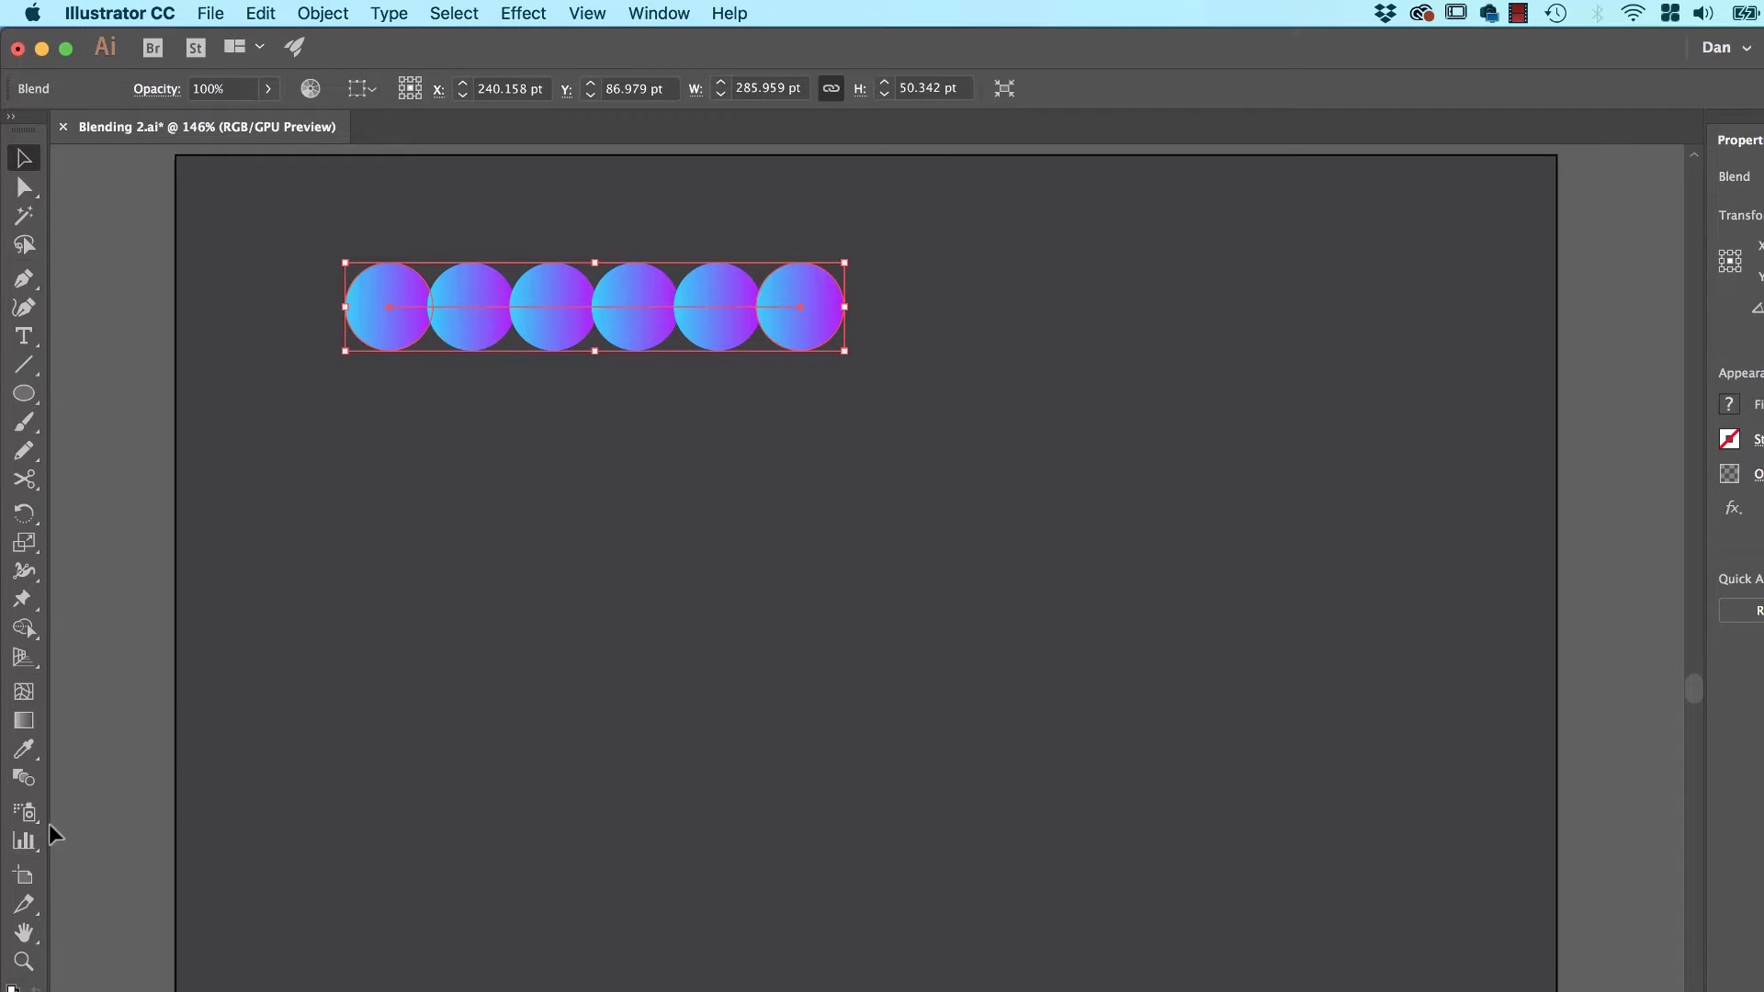
Set the blend spacing to 80 Specified Steps with Preview on, making a smooth capsule.
double_click(24, 778)
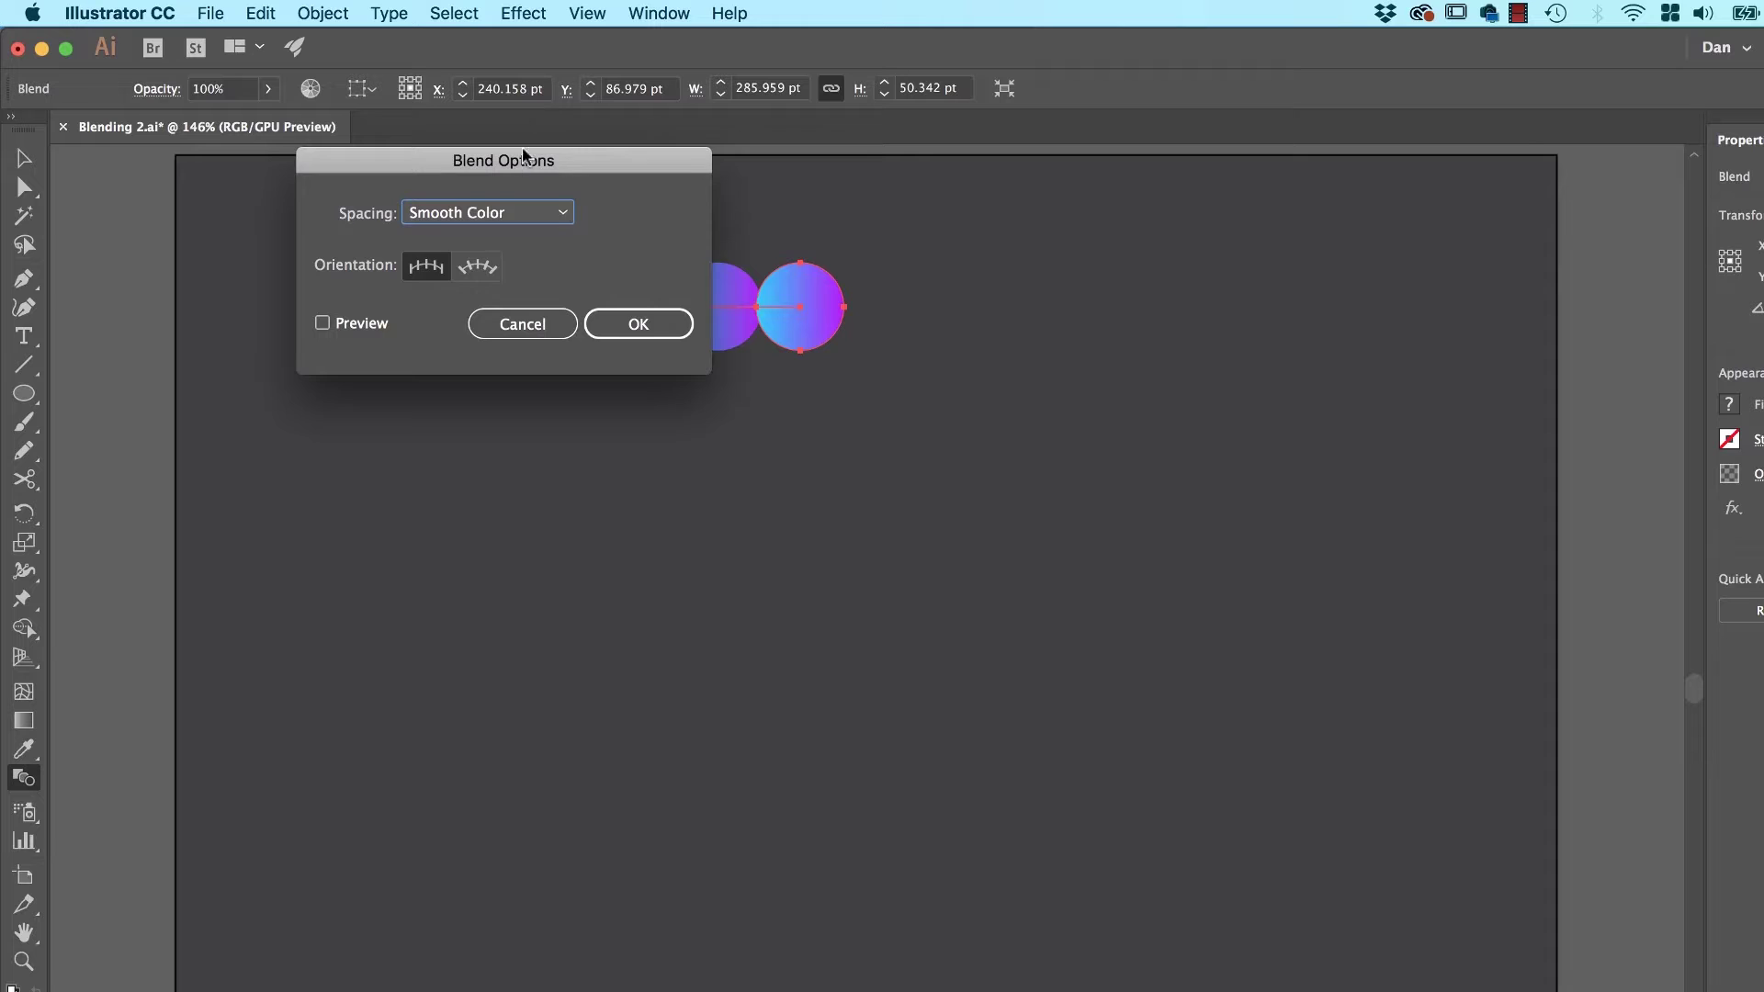
left_click(504, 221)
left_click(500, 264)
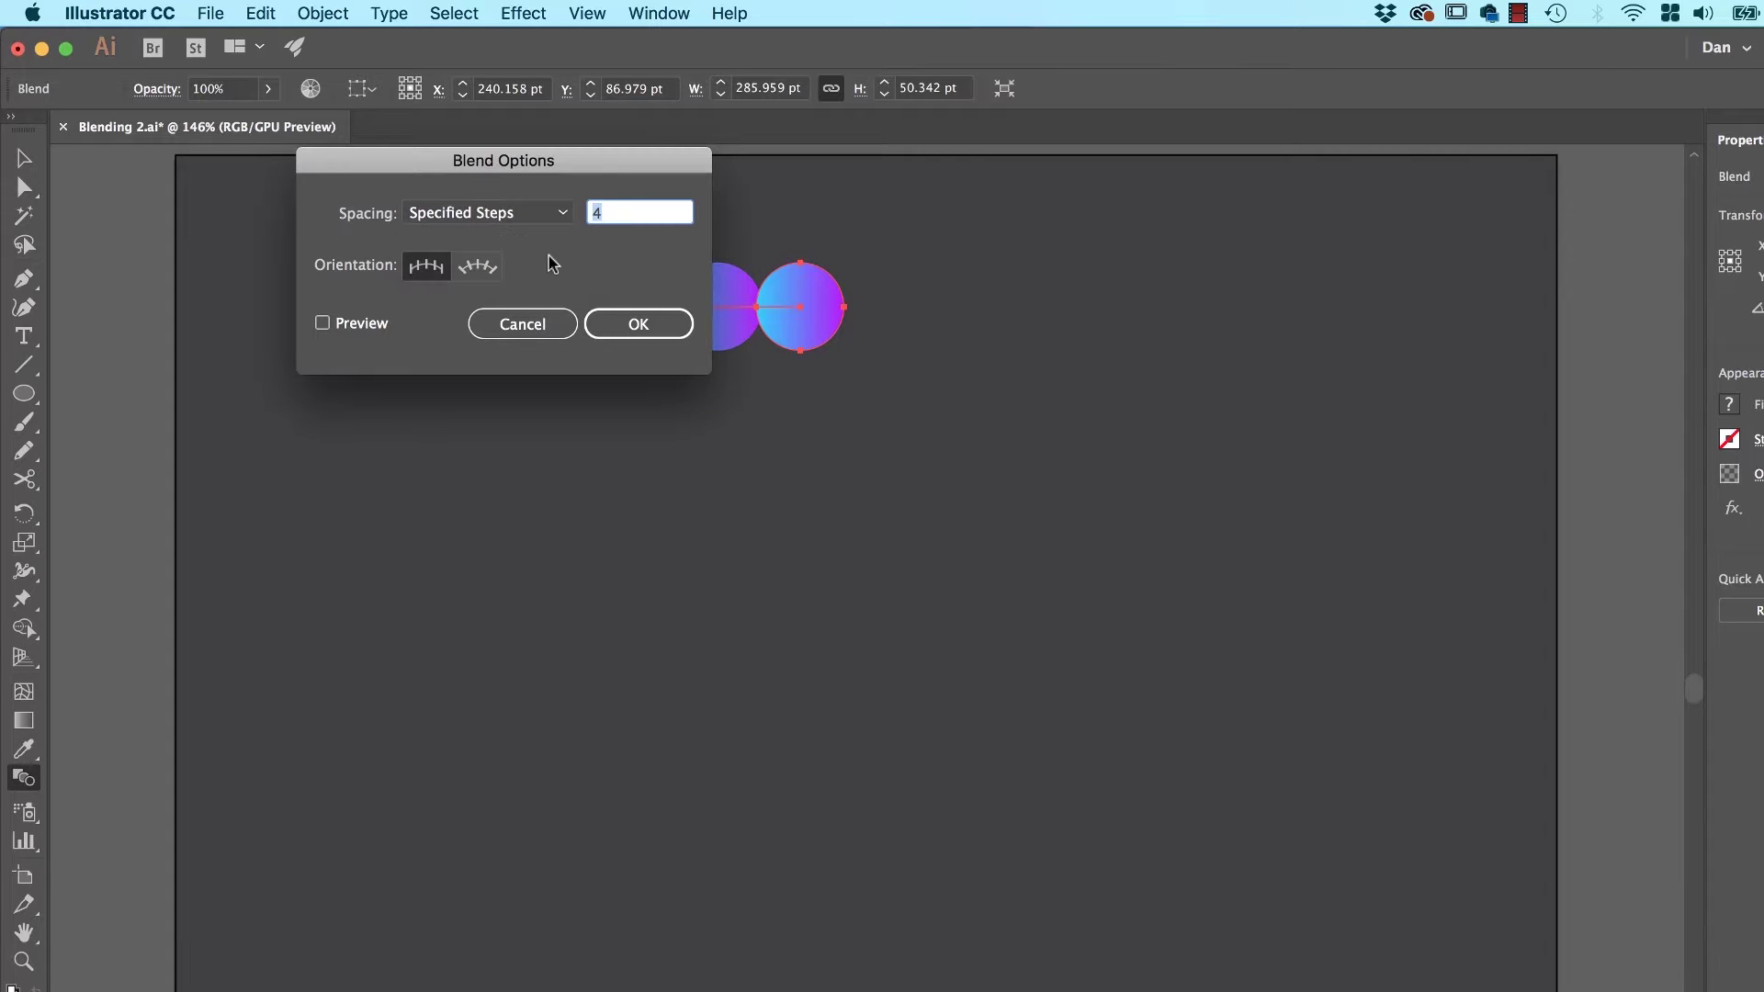
left_click_drag(630, 161, 1237, 334)
left_click(929, 495)
left_click(1196, 386)
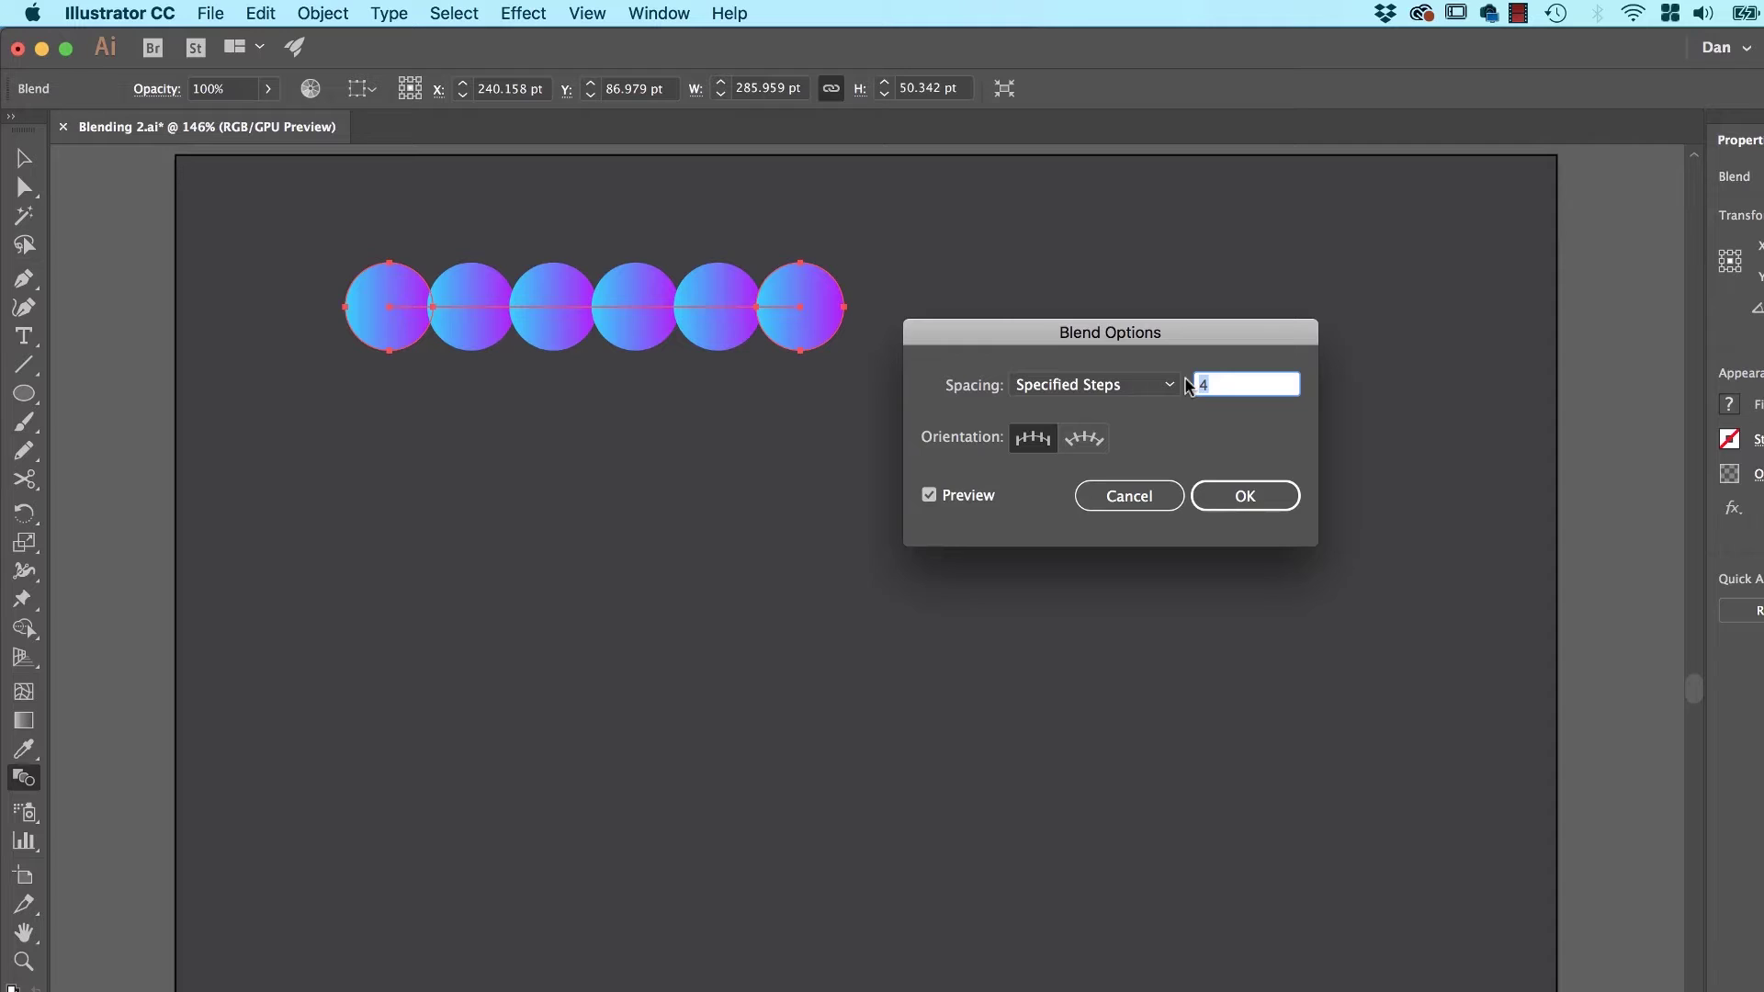
type("80")
key("Tab")
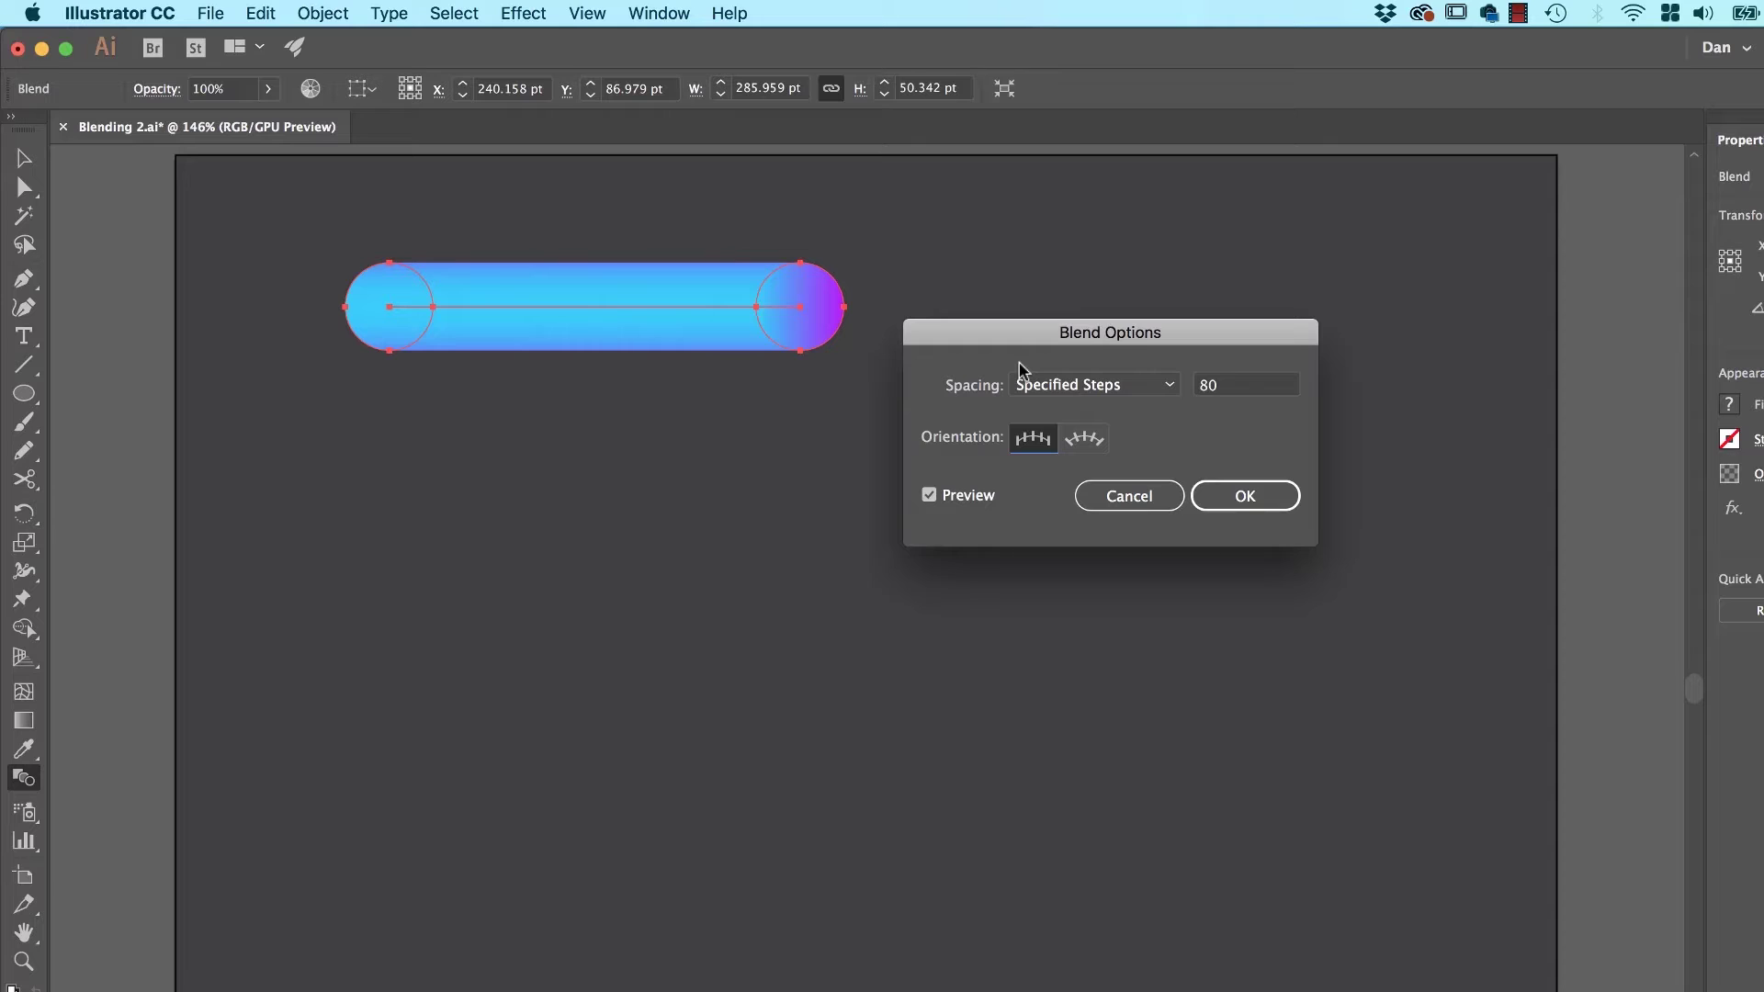
left_click(1244, 496)
scroll(714, 467, "up", 1)
Duplicate the gradient tube above and to the right of the original.
scroll(714, 467, "up", 5)
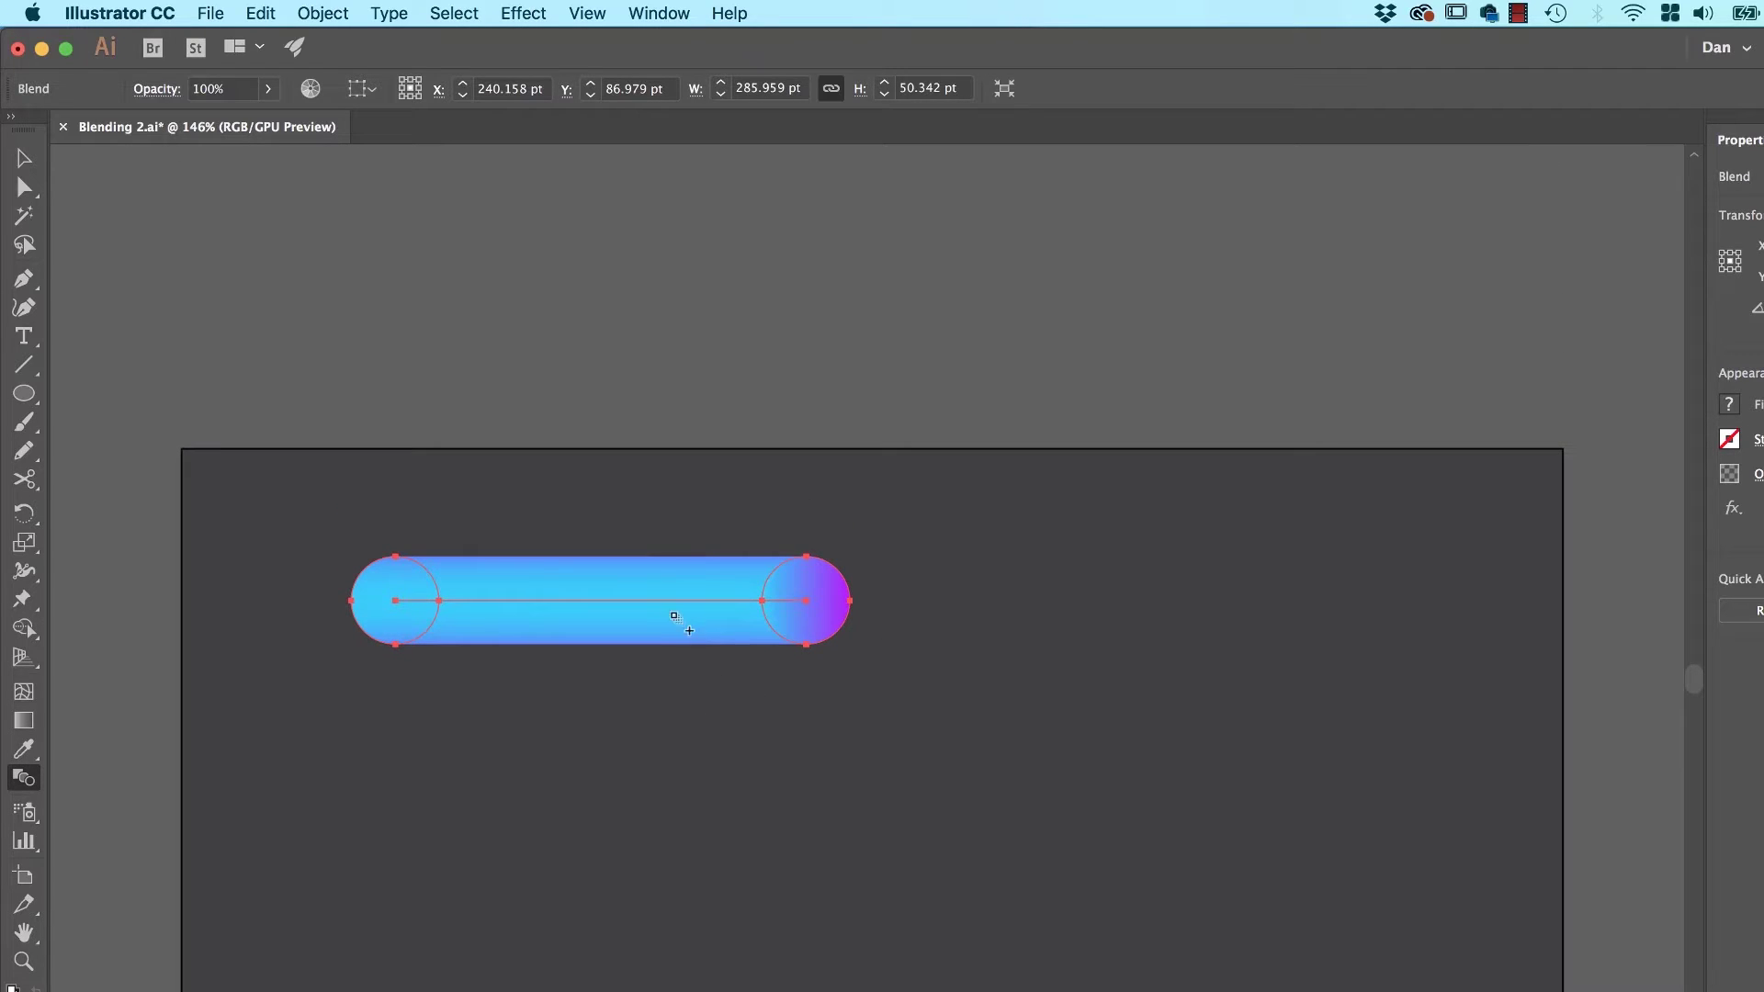
key("v")
left_click_drag(652, 597, 1307, 295)
scroll(1079, 695, "down", 1)
left_click_drag(1079, 695, 970, 429)
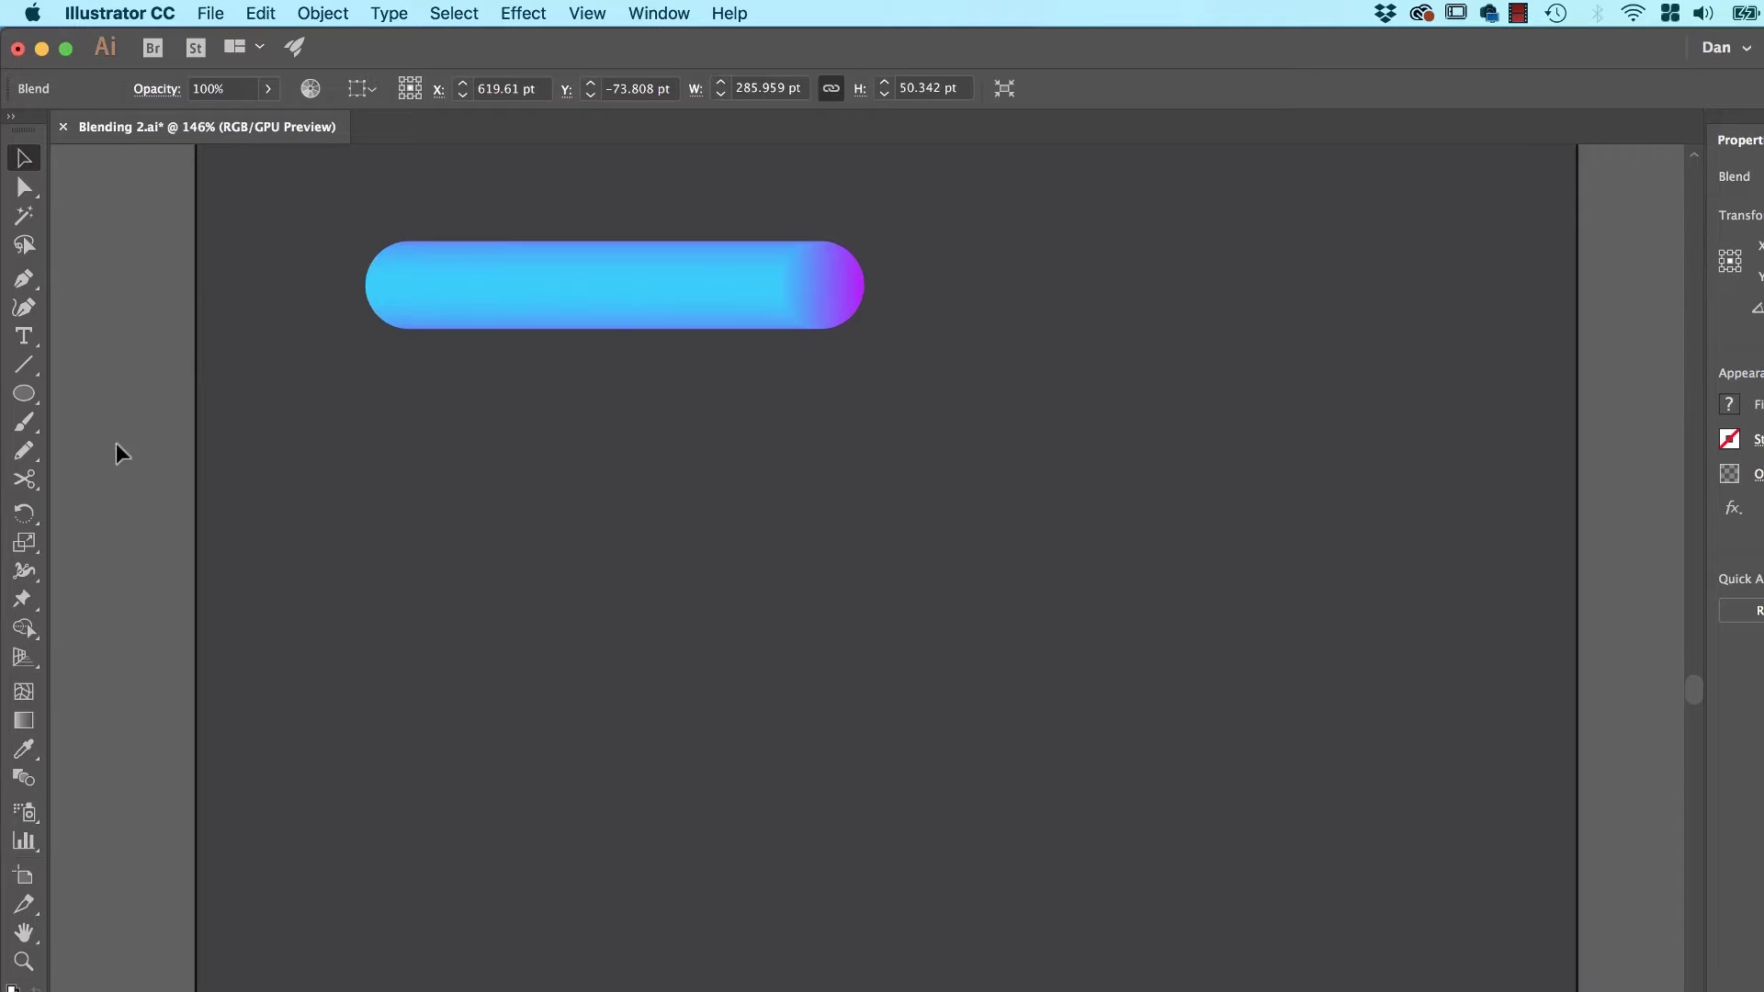
left_click(23, 450)
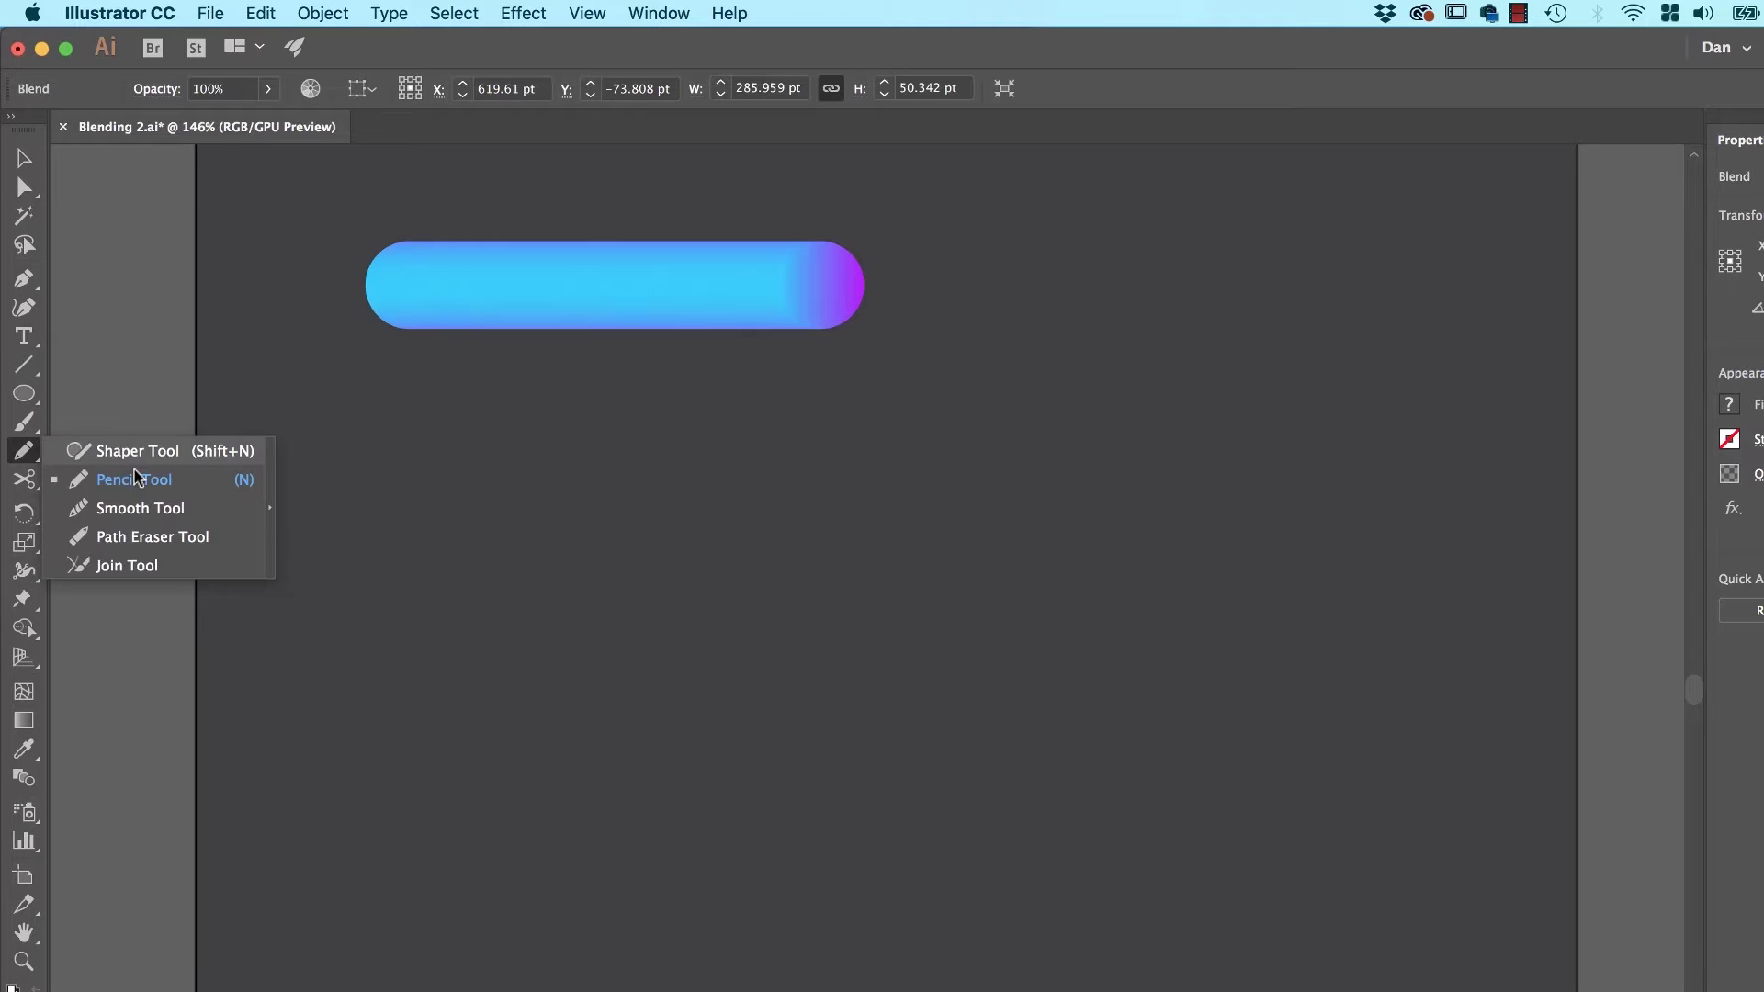
Switch to the Pencil tool and accept its default options.
left_click(138, 476)
double_click(24, 450)
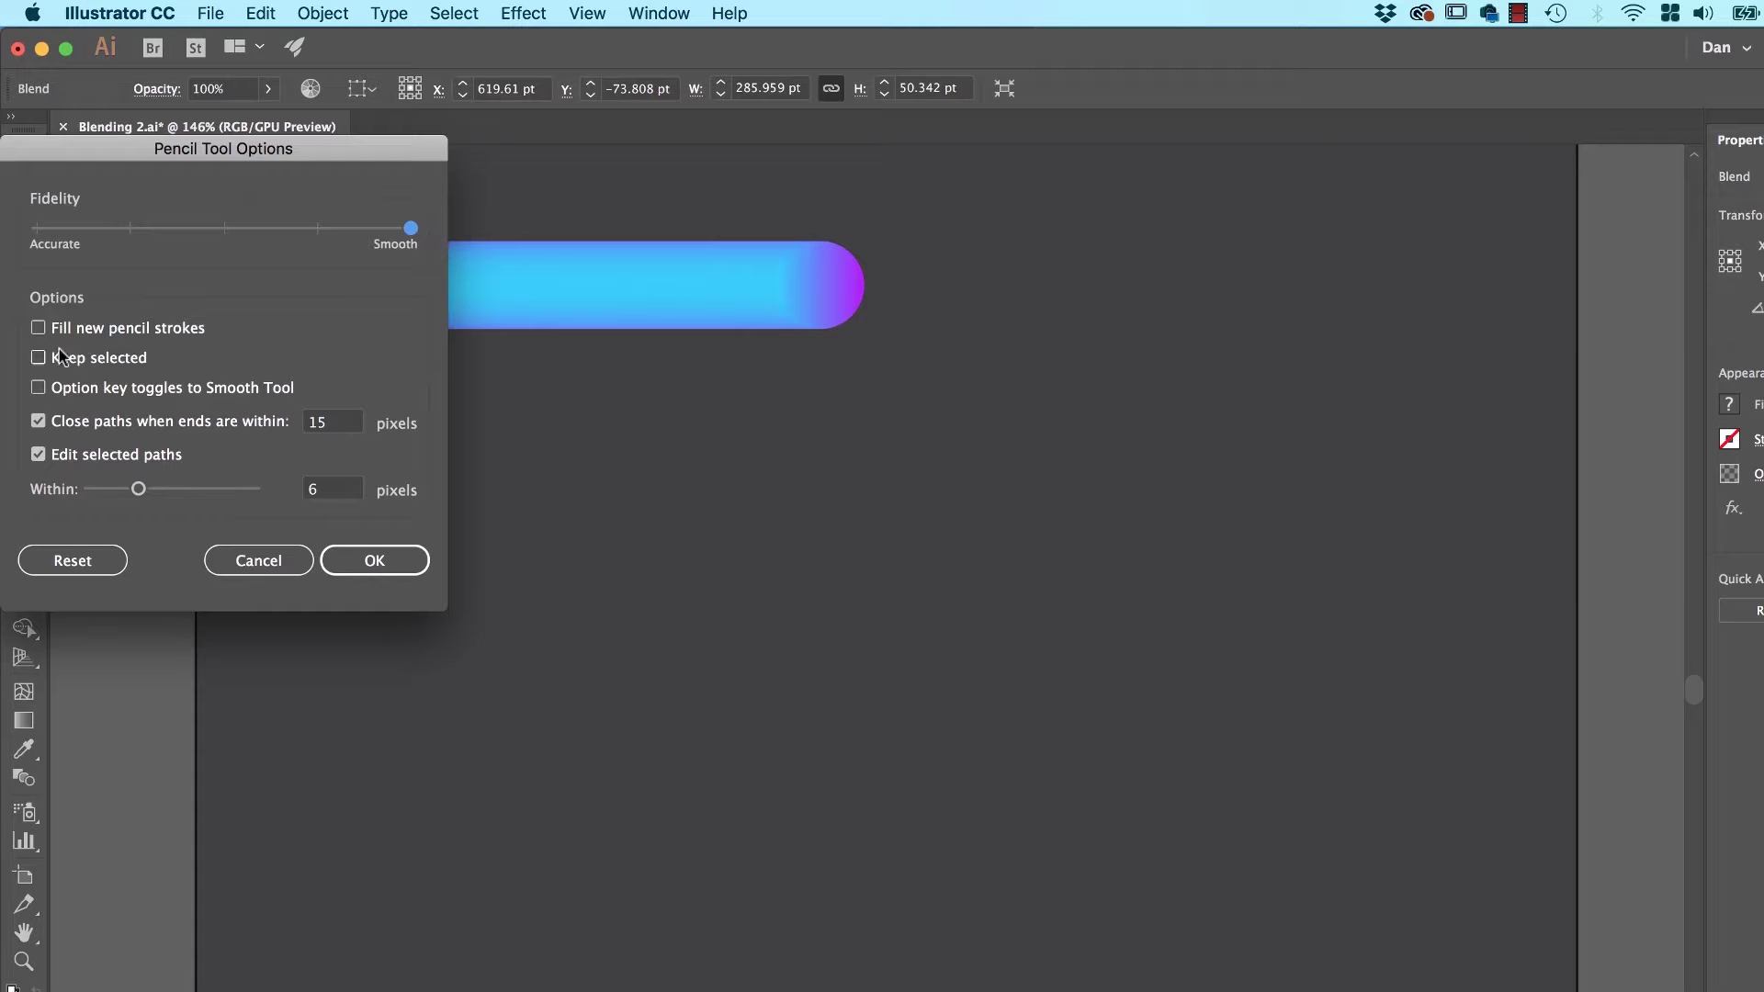
left_click(368, 572)
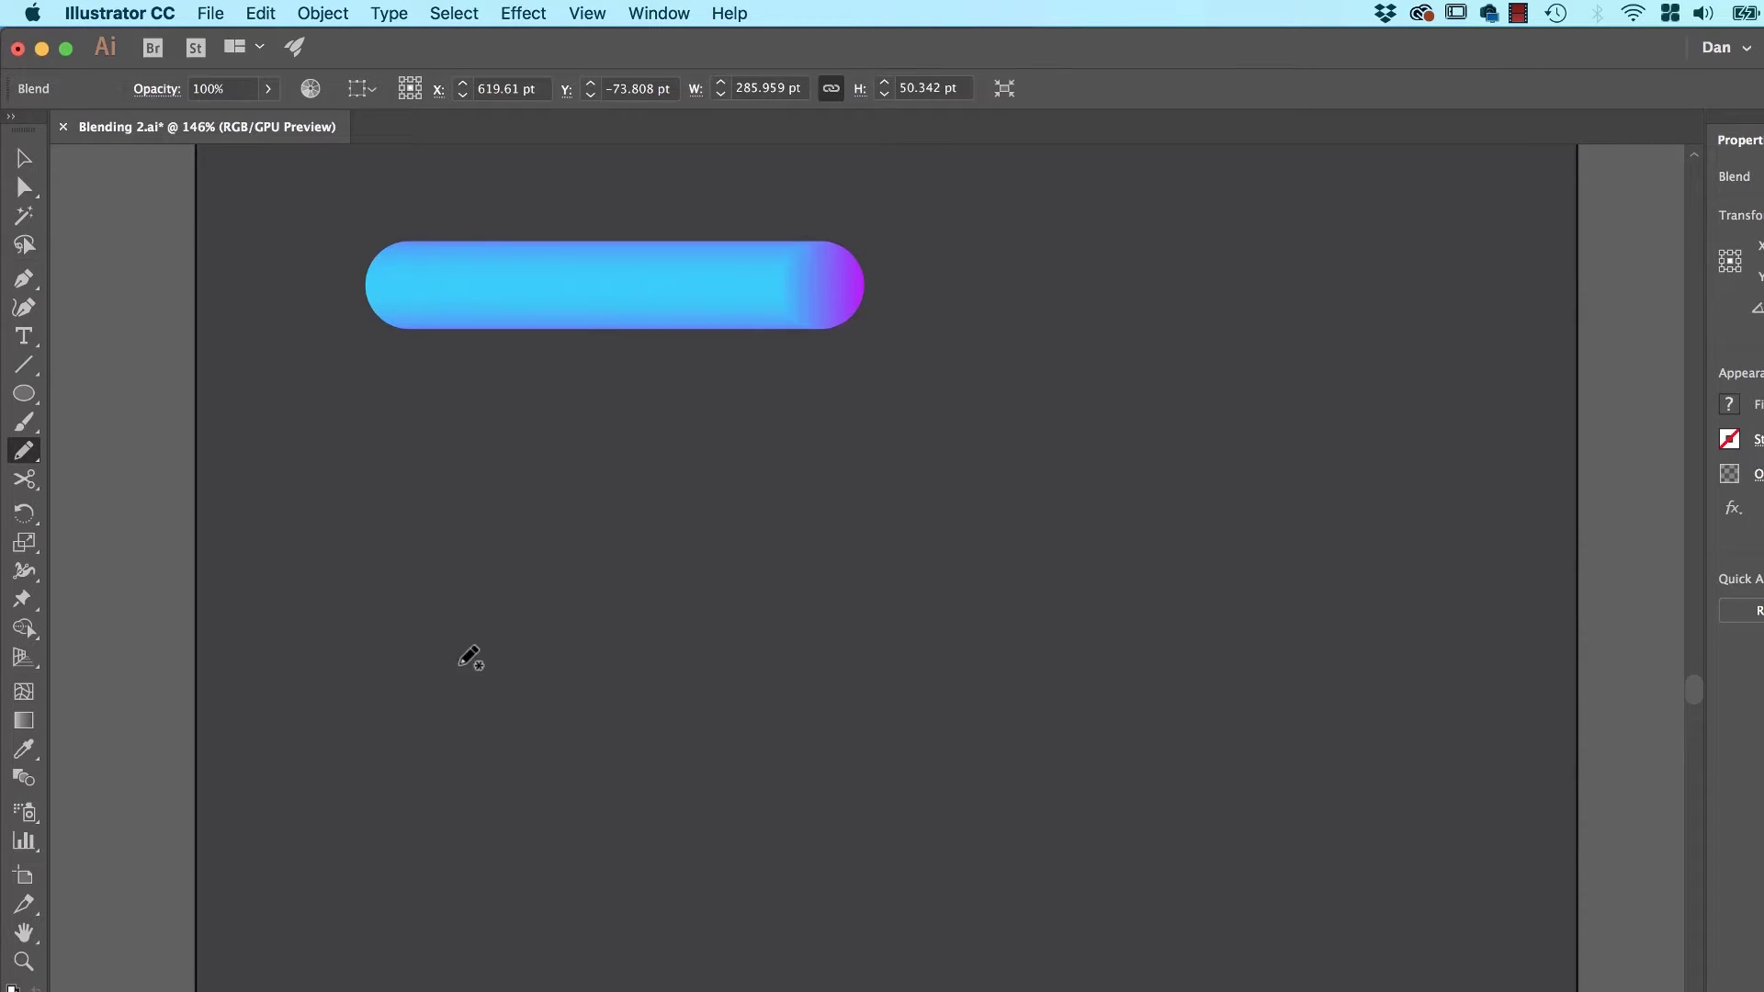
Draw a long freehand looping path across the artboard and select it.
mouse_move(405, 782)
left_mouse_down()
mouse_move(758, 709)
mouse_move(882, 802)
left_mouse_up()
mouse_move(1044, 924)
left_mouse_down()
mouse_move(1083, 224)
mouse_move(543, 354)
mouse_move(1256, 492)
mouse_move(1112, 812)
left_mouse_up()
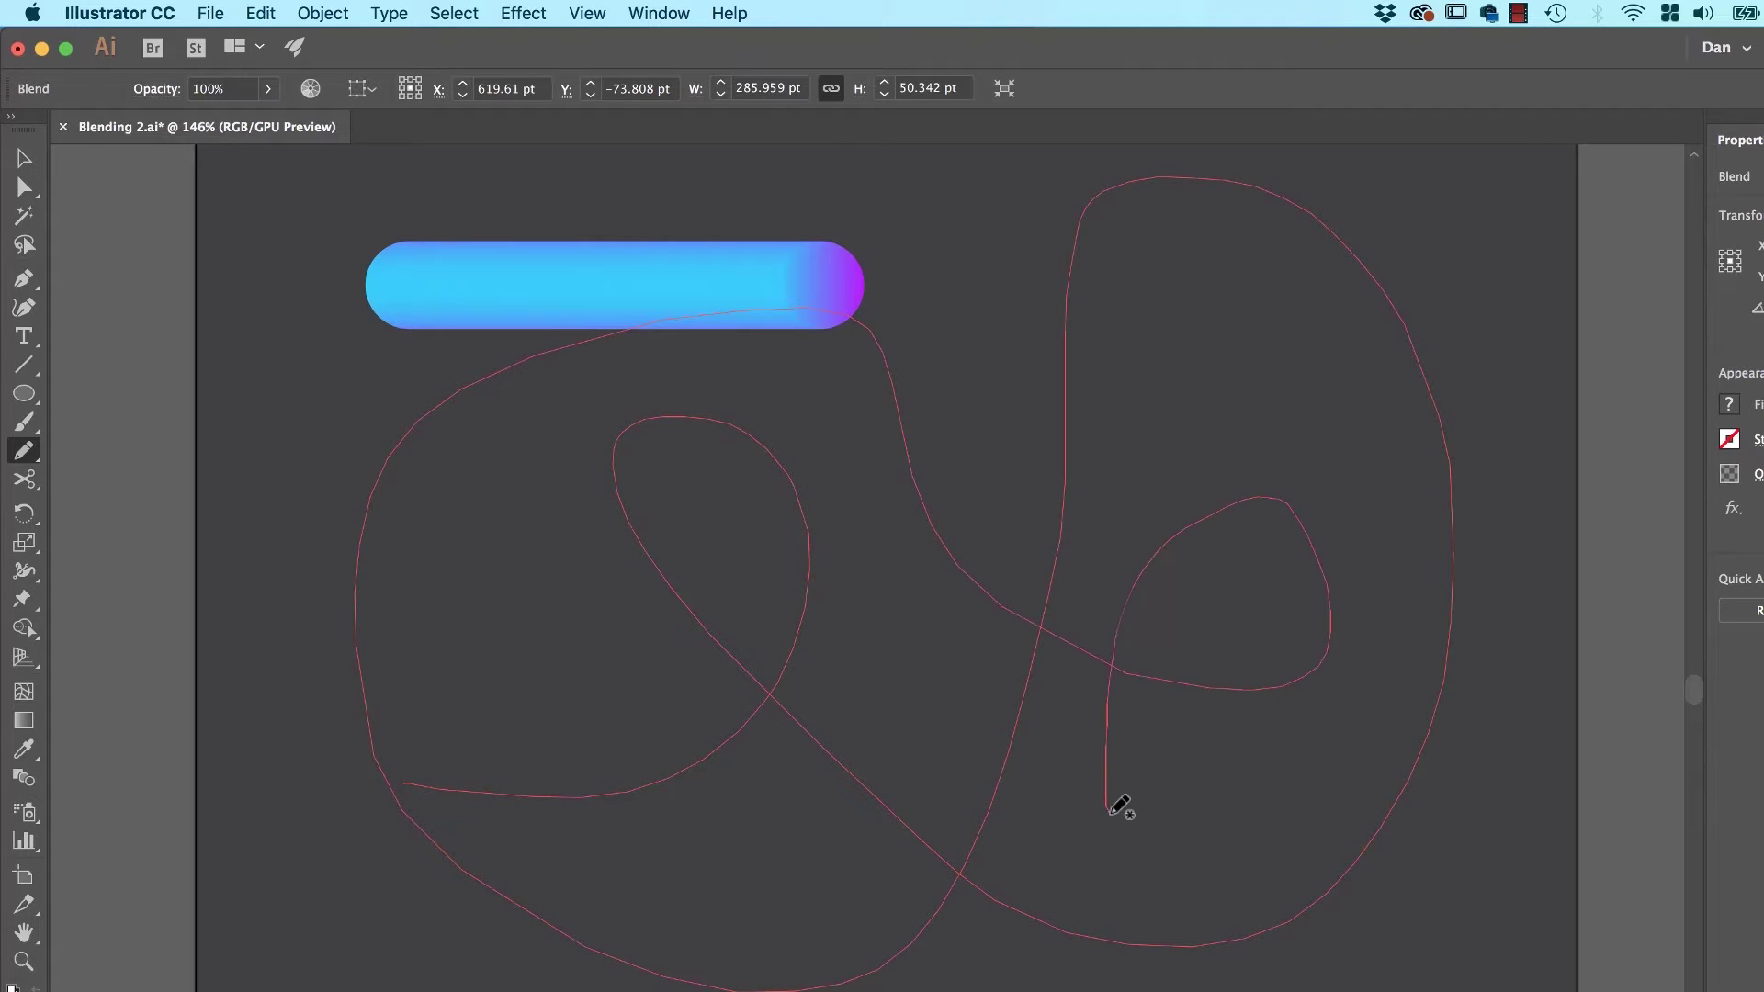
key("super+z")
key("v")
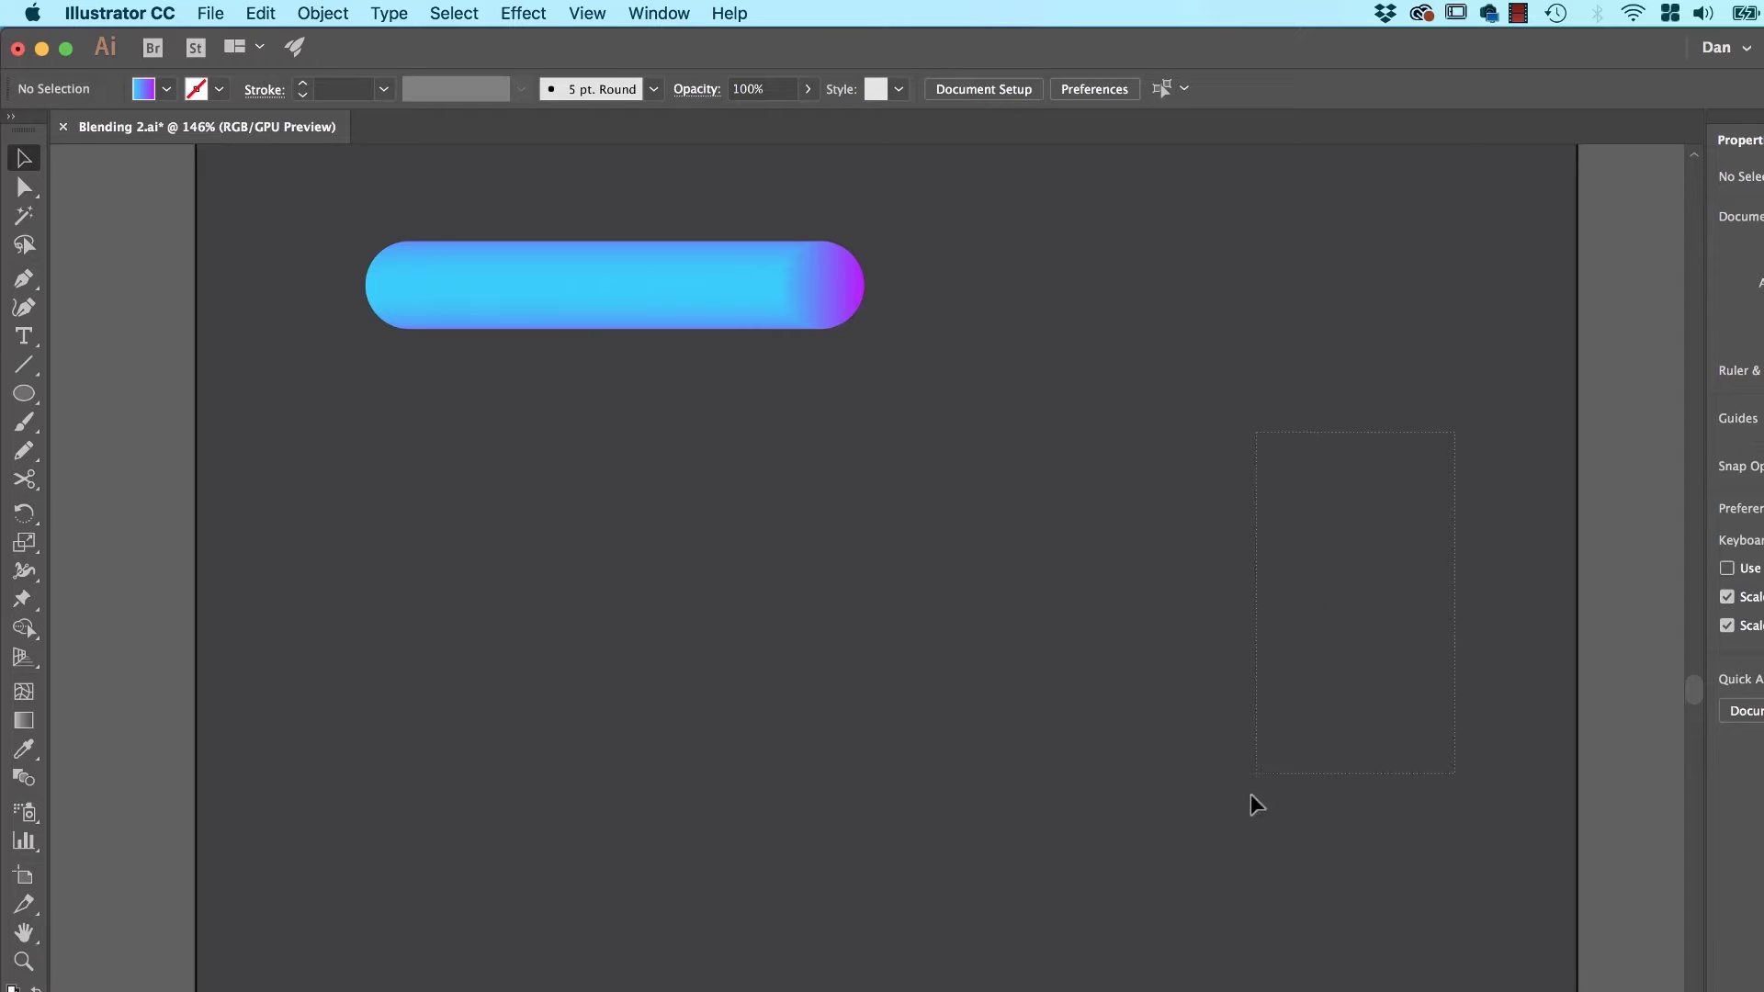
left_click_drag(1251, 801, 1124, 658)
Give the path a white stroke, then use Replace Spine so the blend follows it.
left_click(1725, 443)
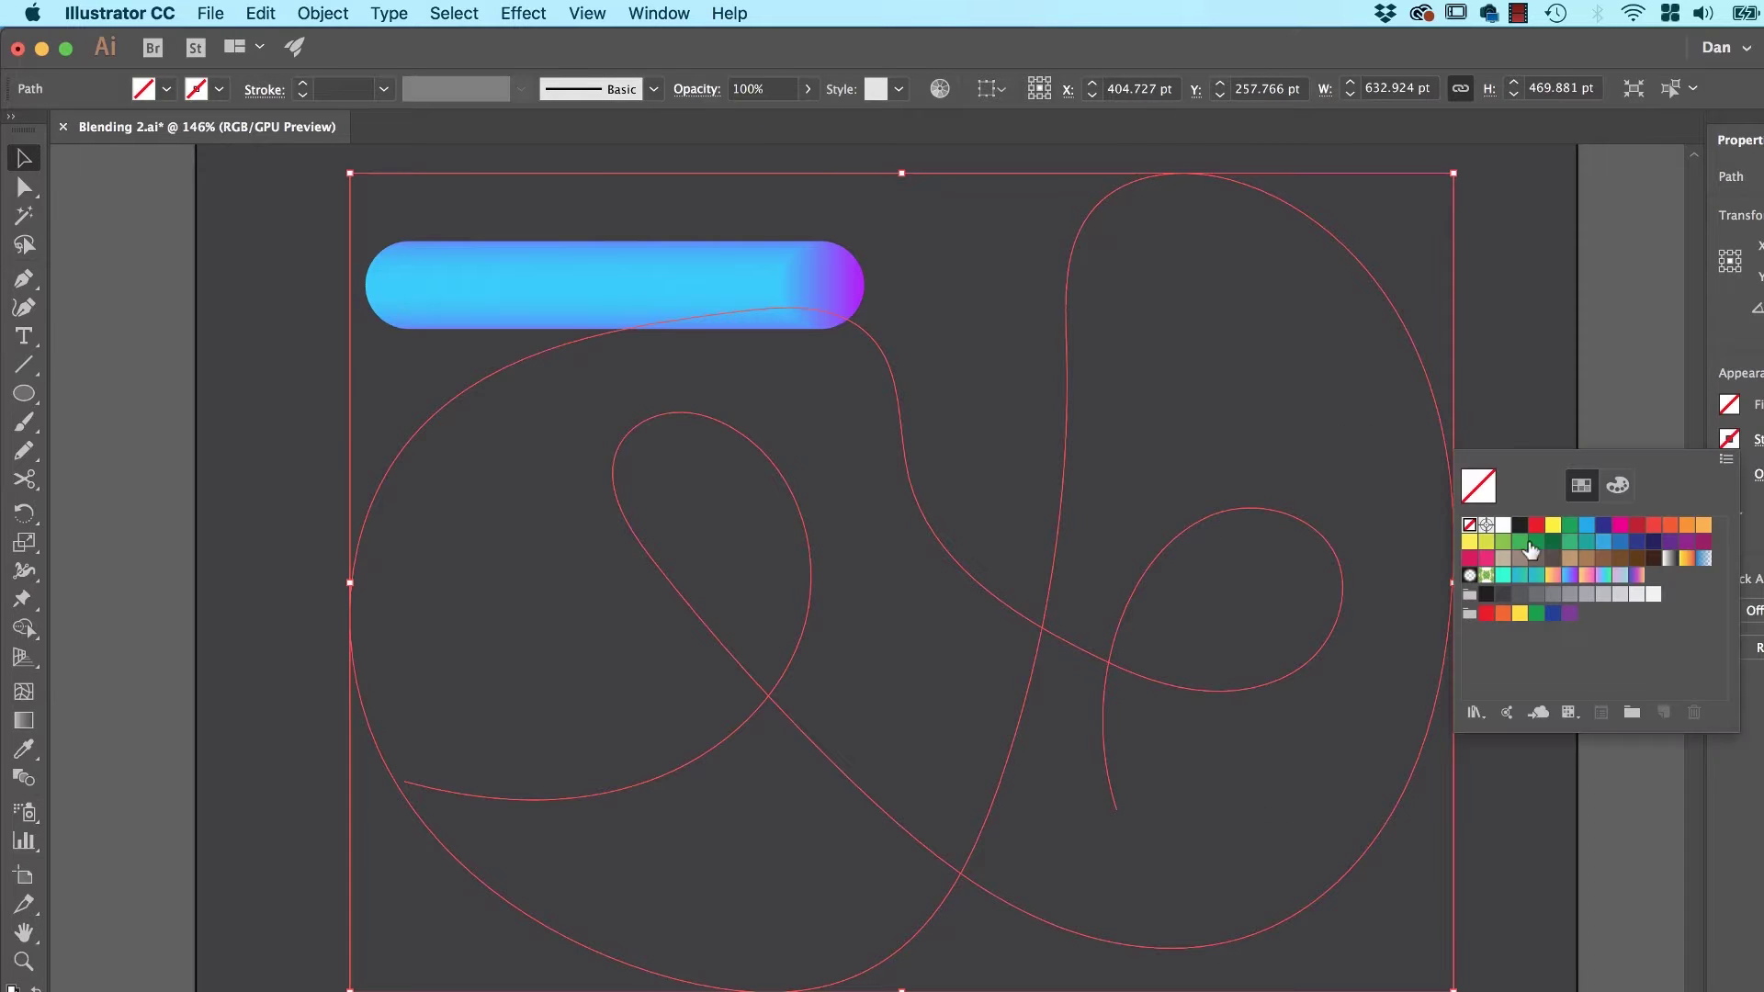
left_click(1503, 527)
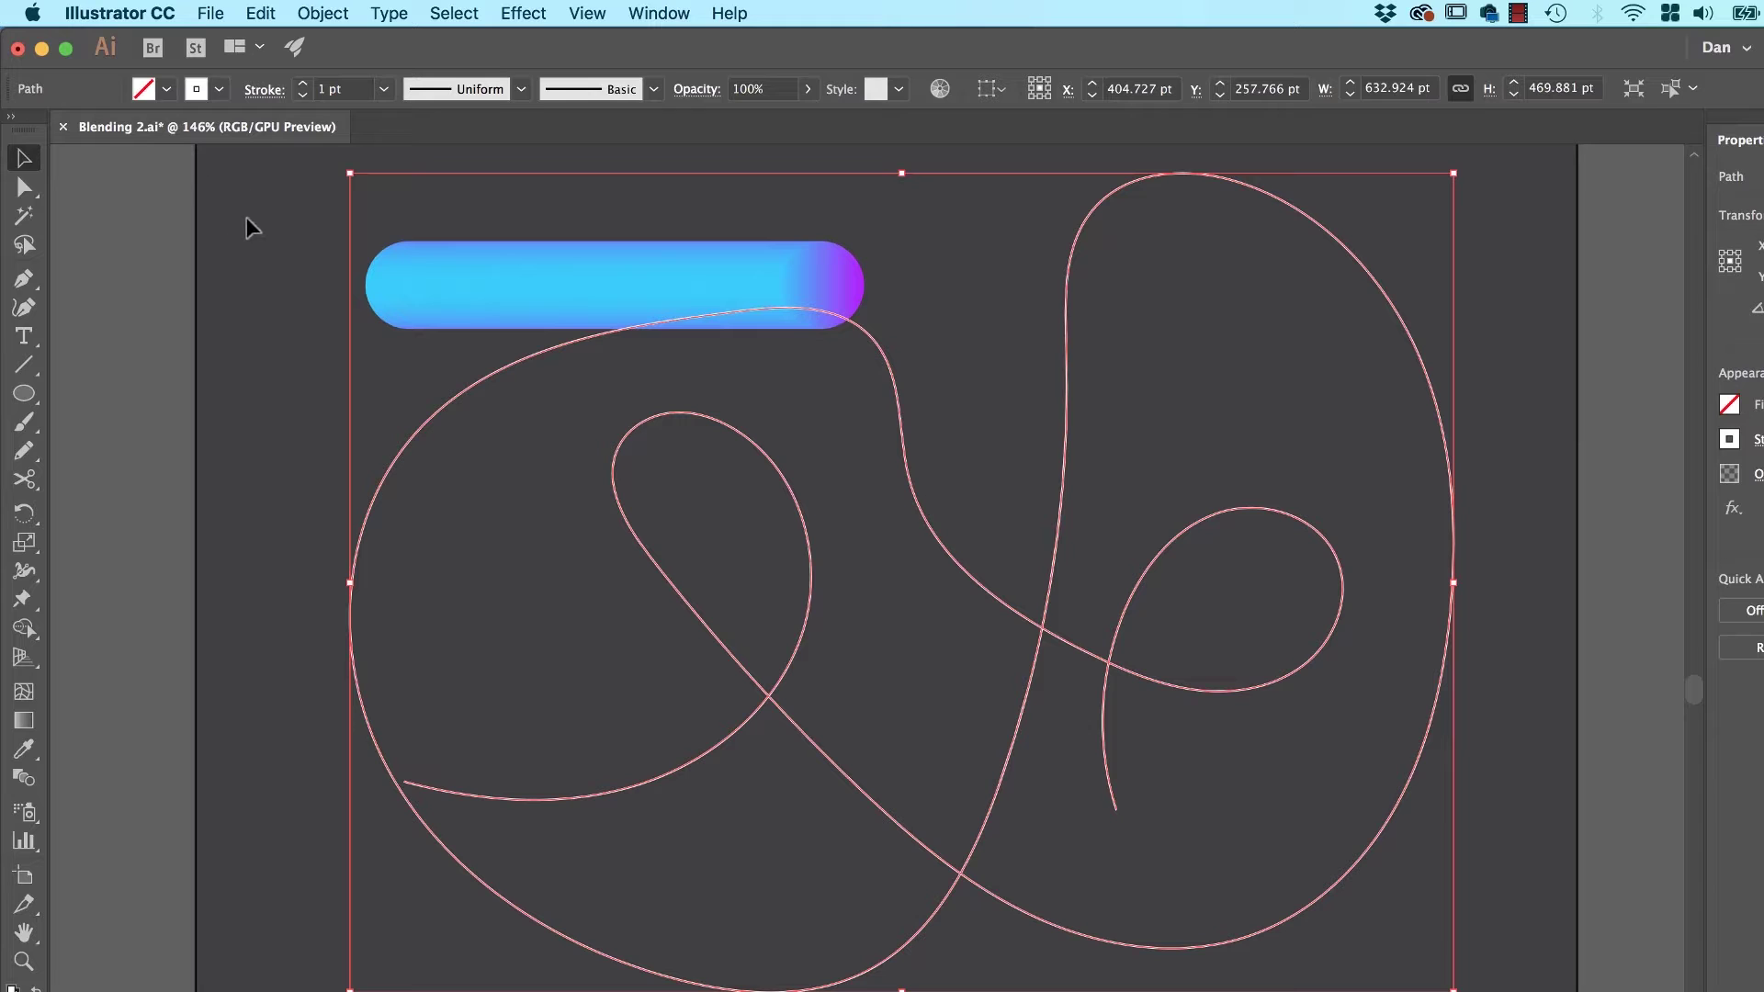
key("super+a")
left_click(331, 16)
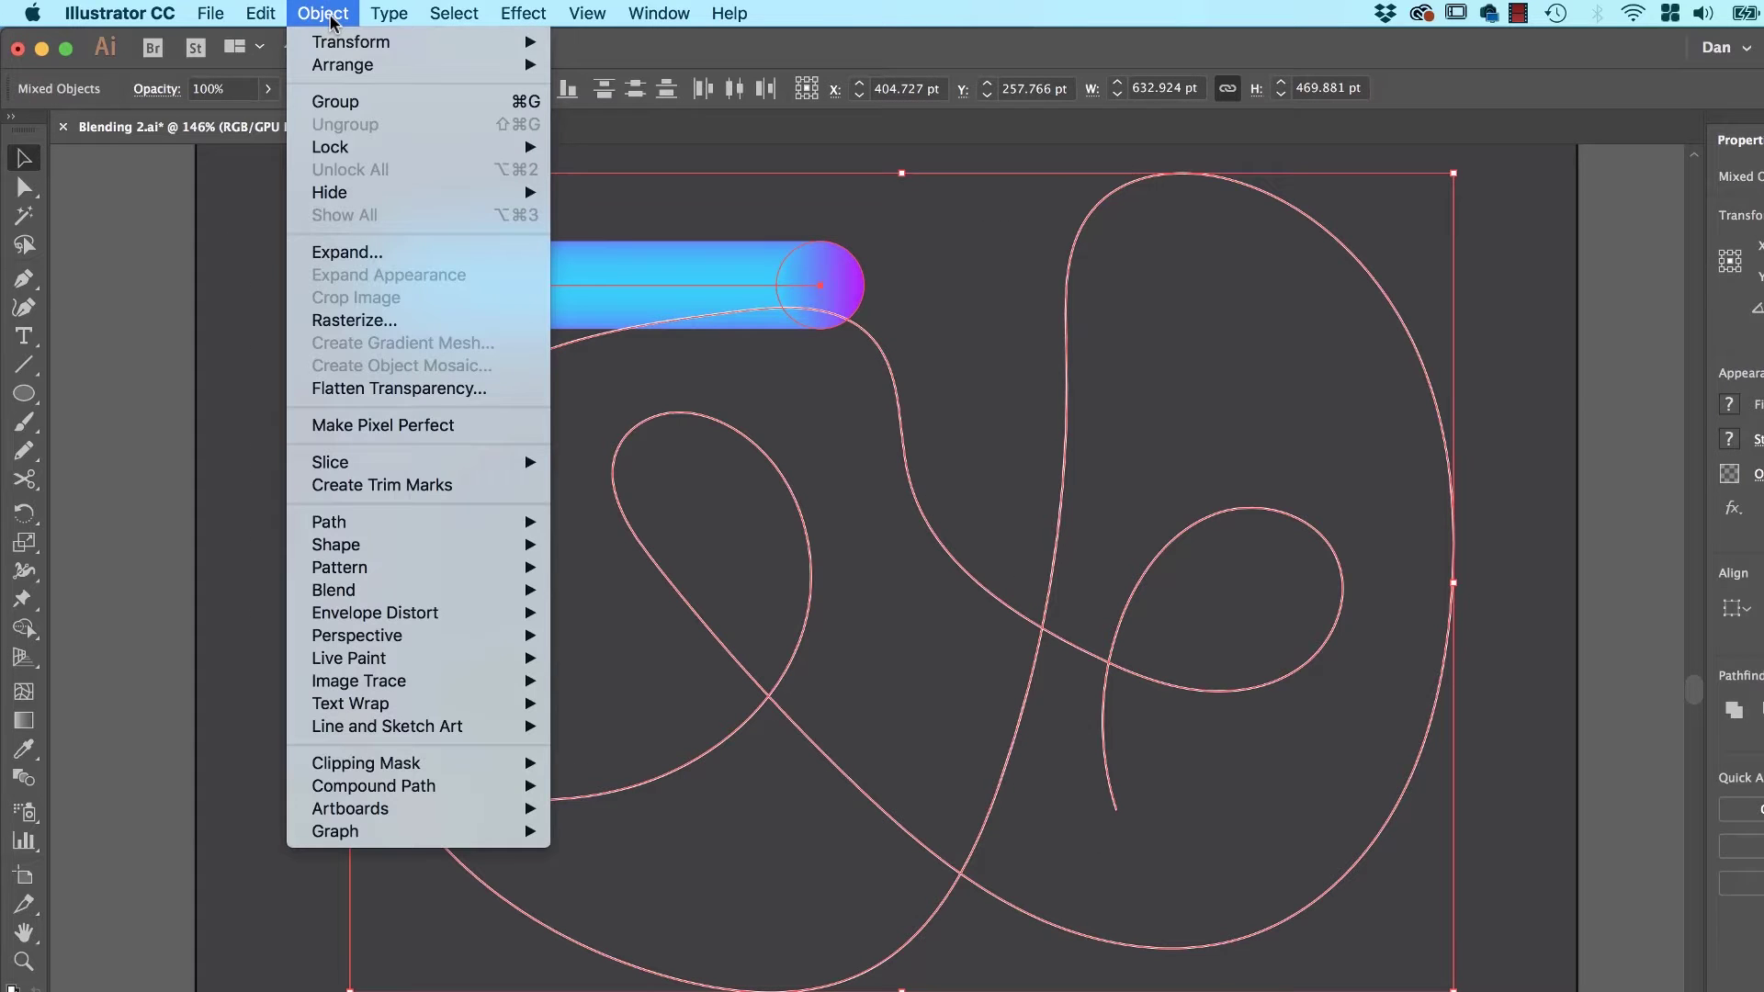
mouse_move(400, 593)
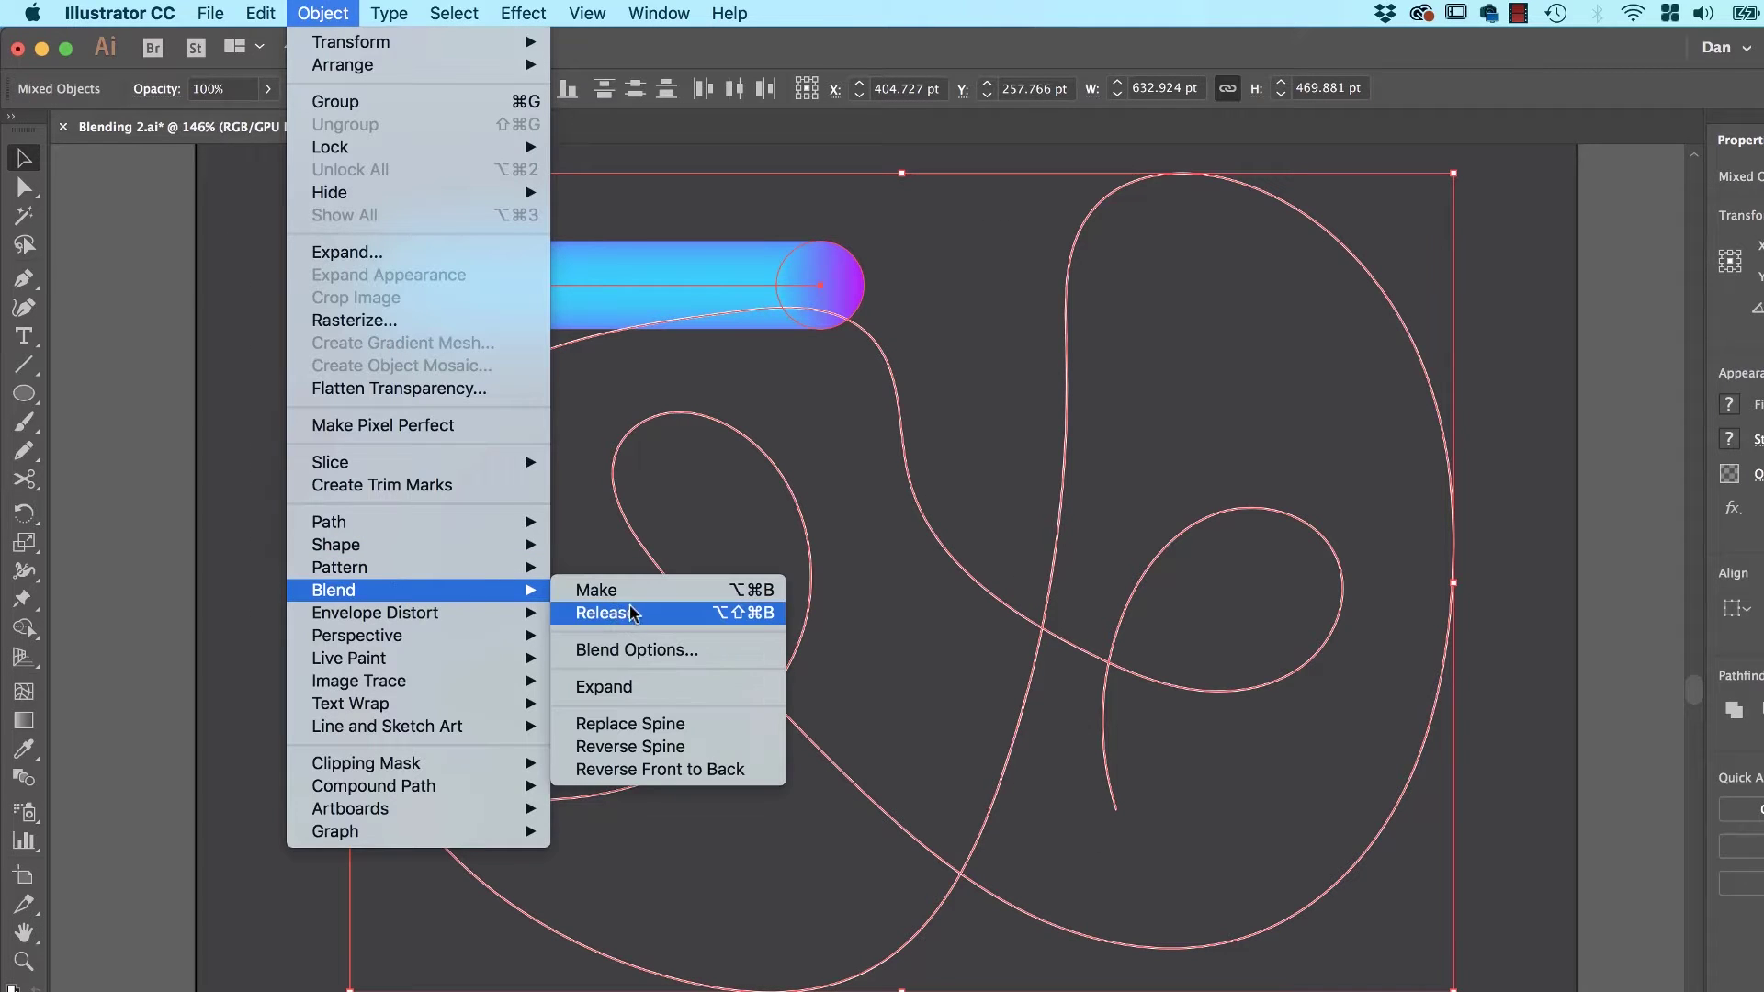
left_click(633, 725)
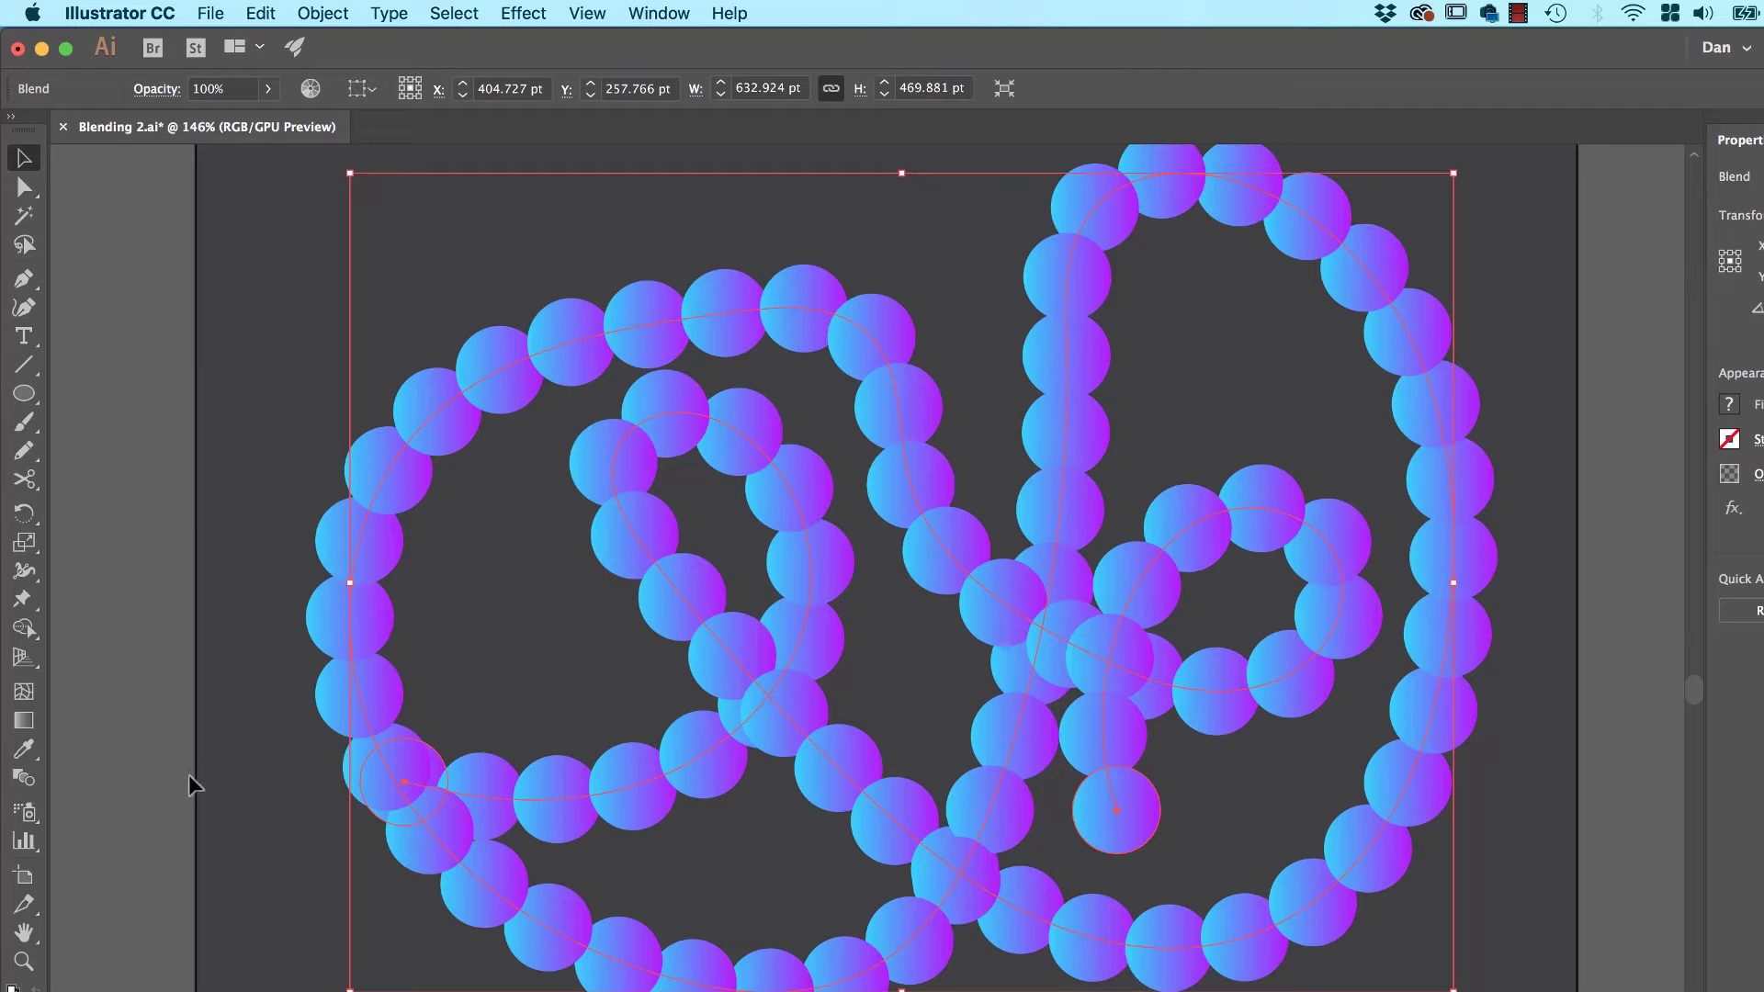
Raise the blend's specified steps to 1000 (1200 entered, capped), then deselect.
double_click(24, 777)
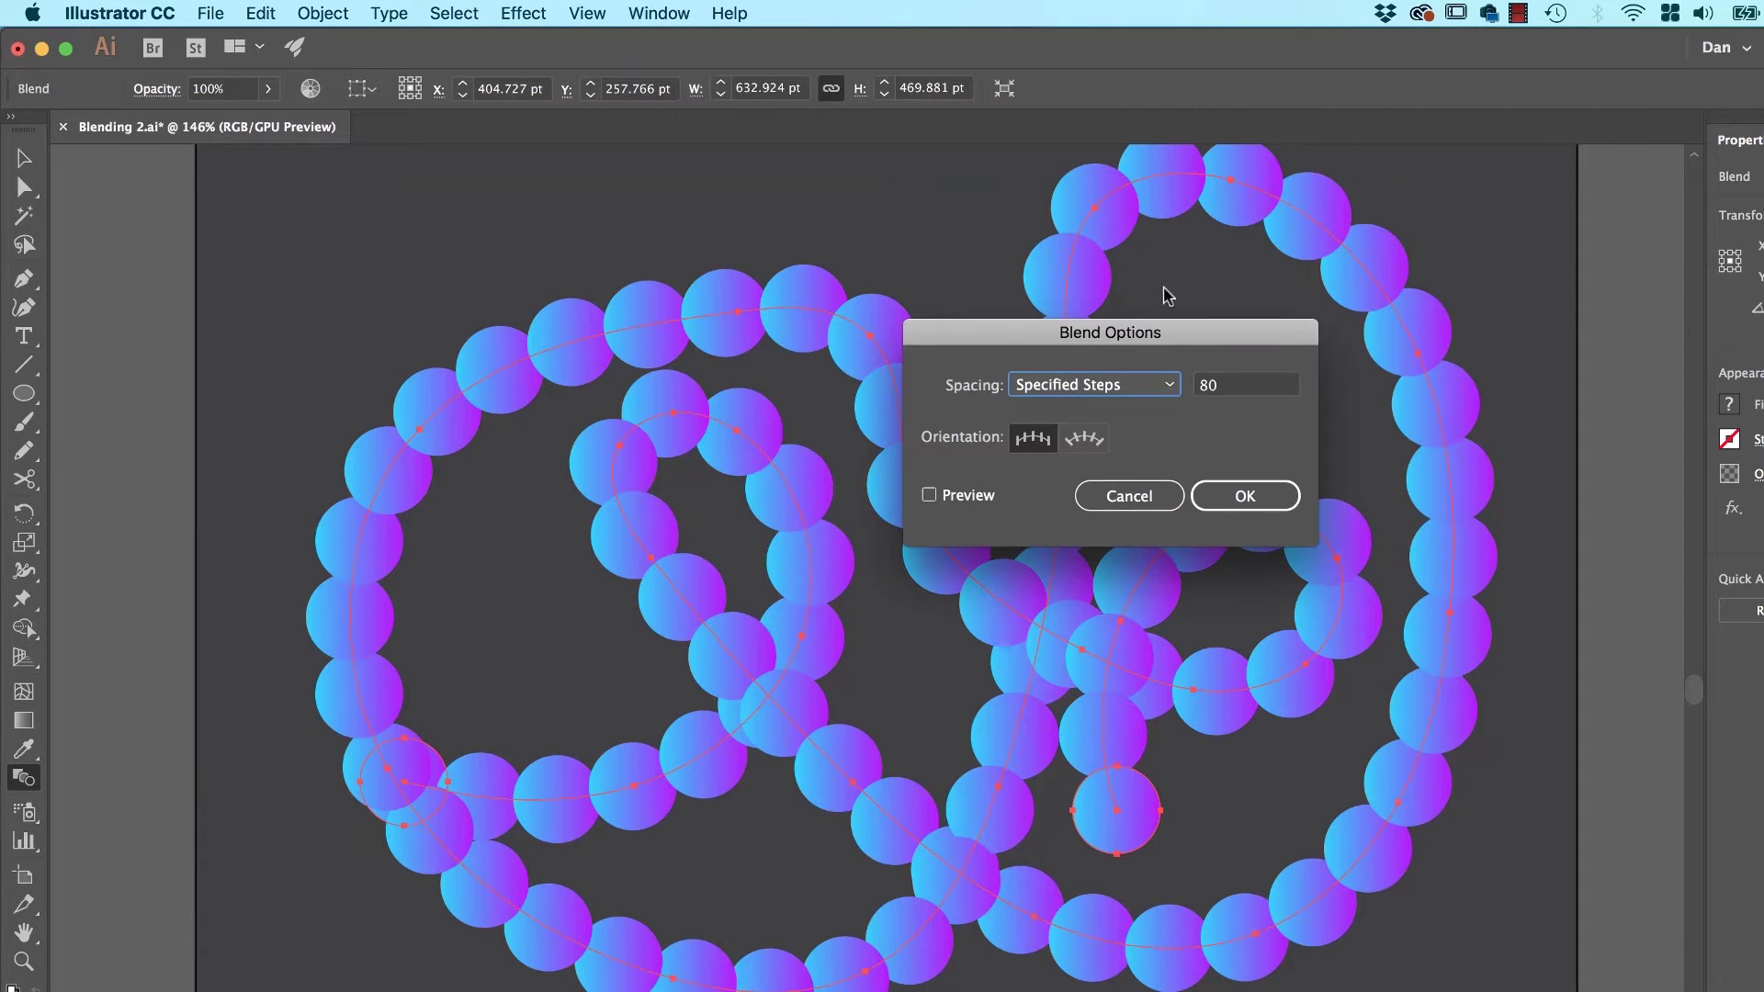
left_click(1226, 390)
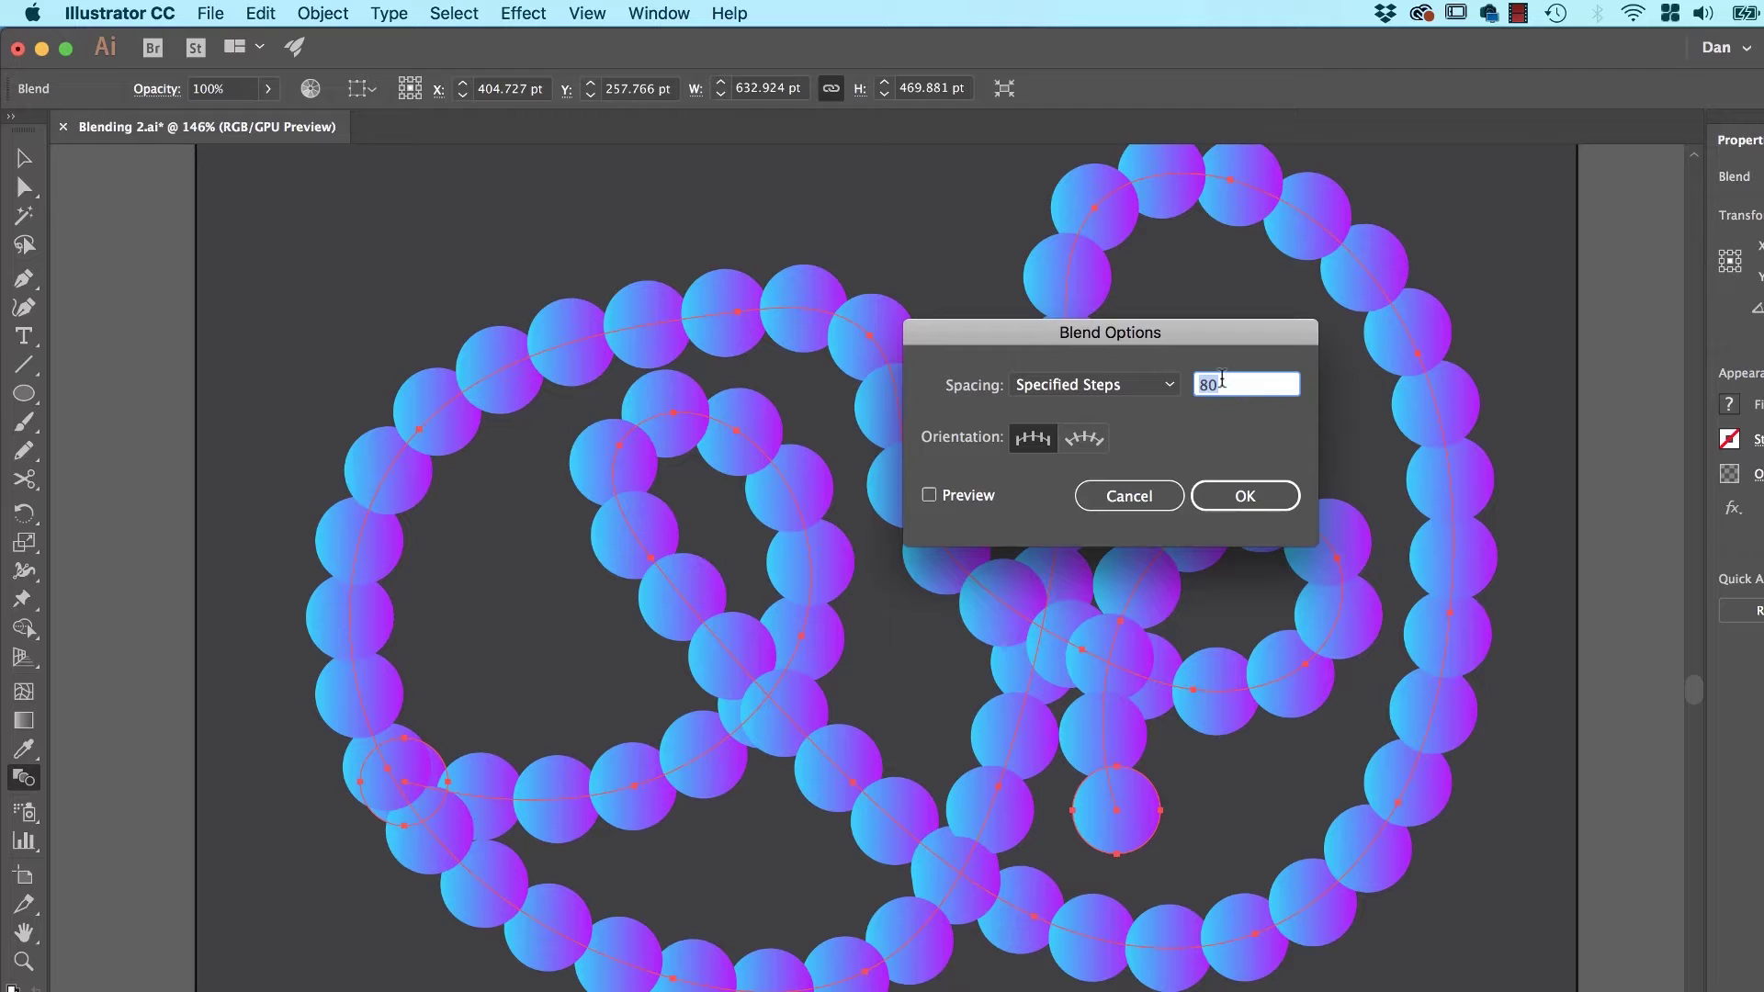
type("300")
left_click(930, 495)
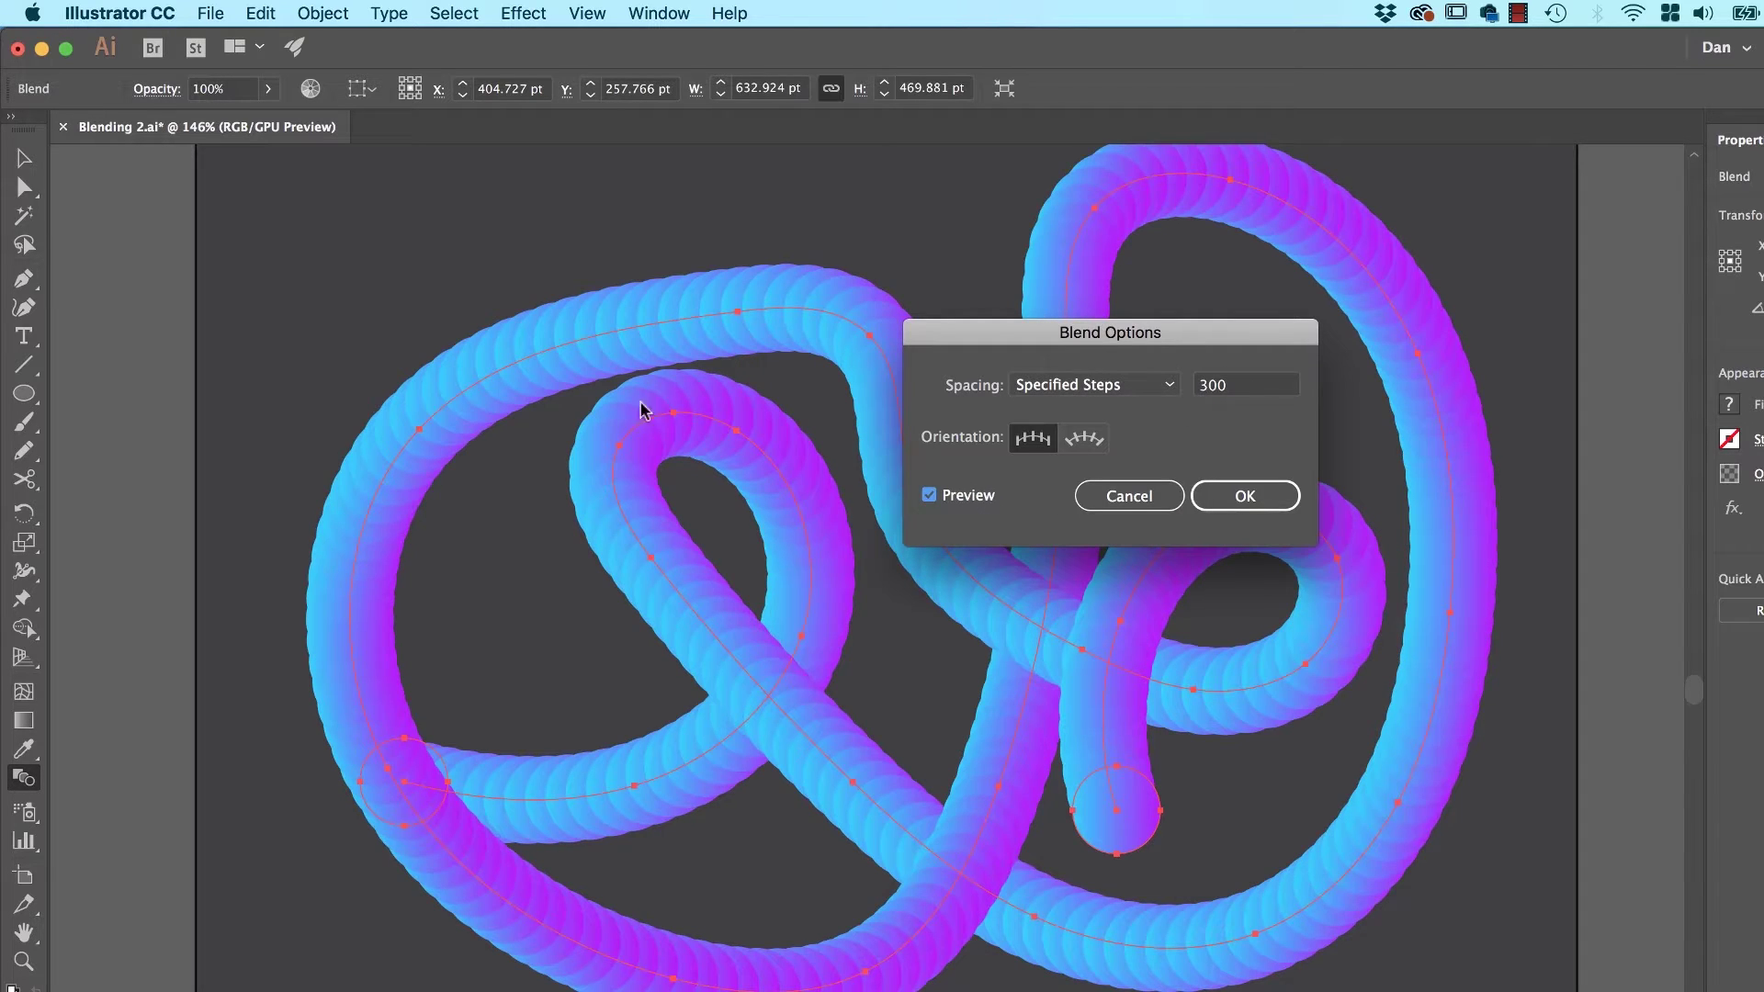
double_click(1240, 384)
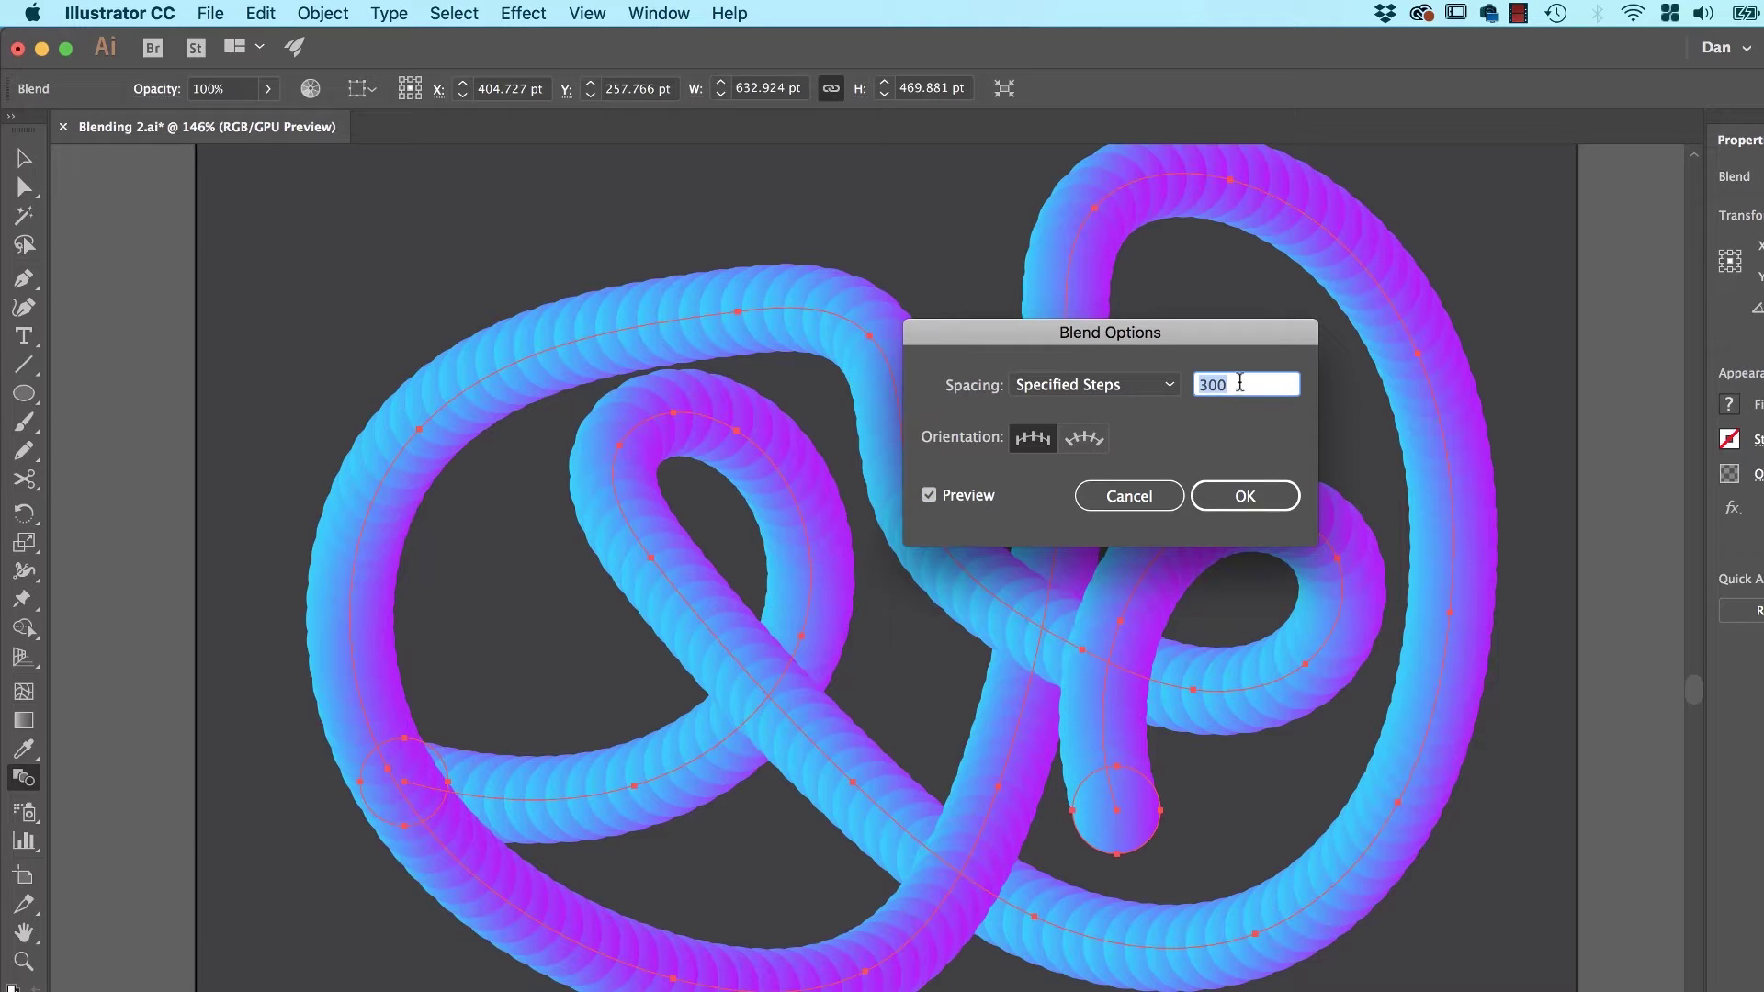
type("60")
key("Tab")
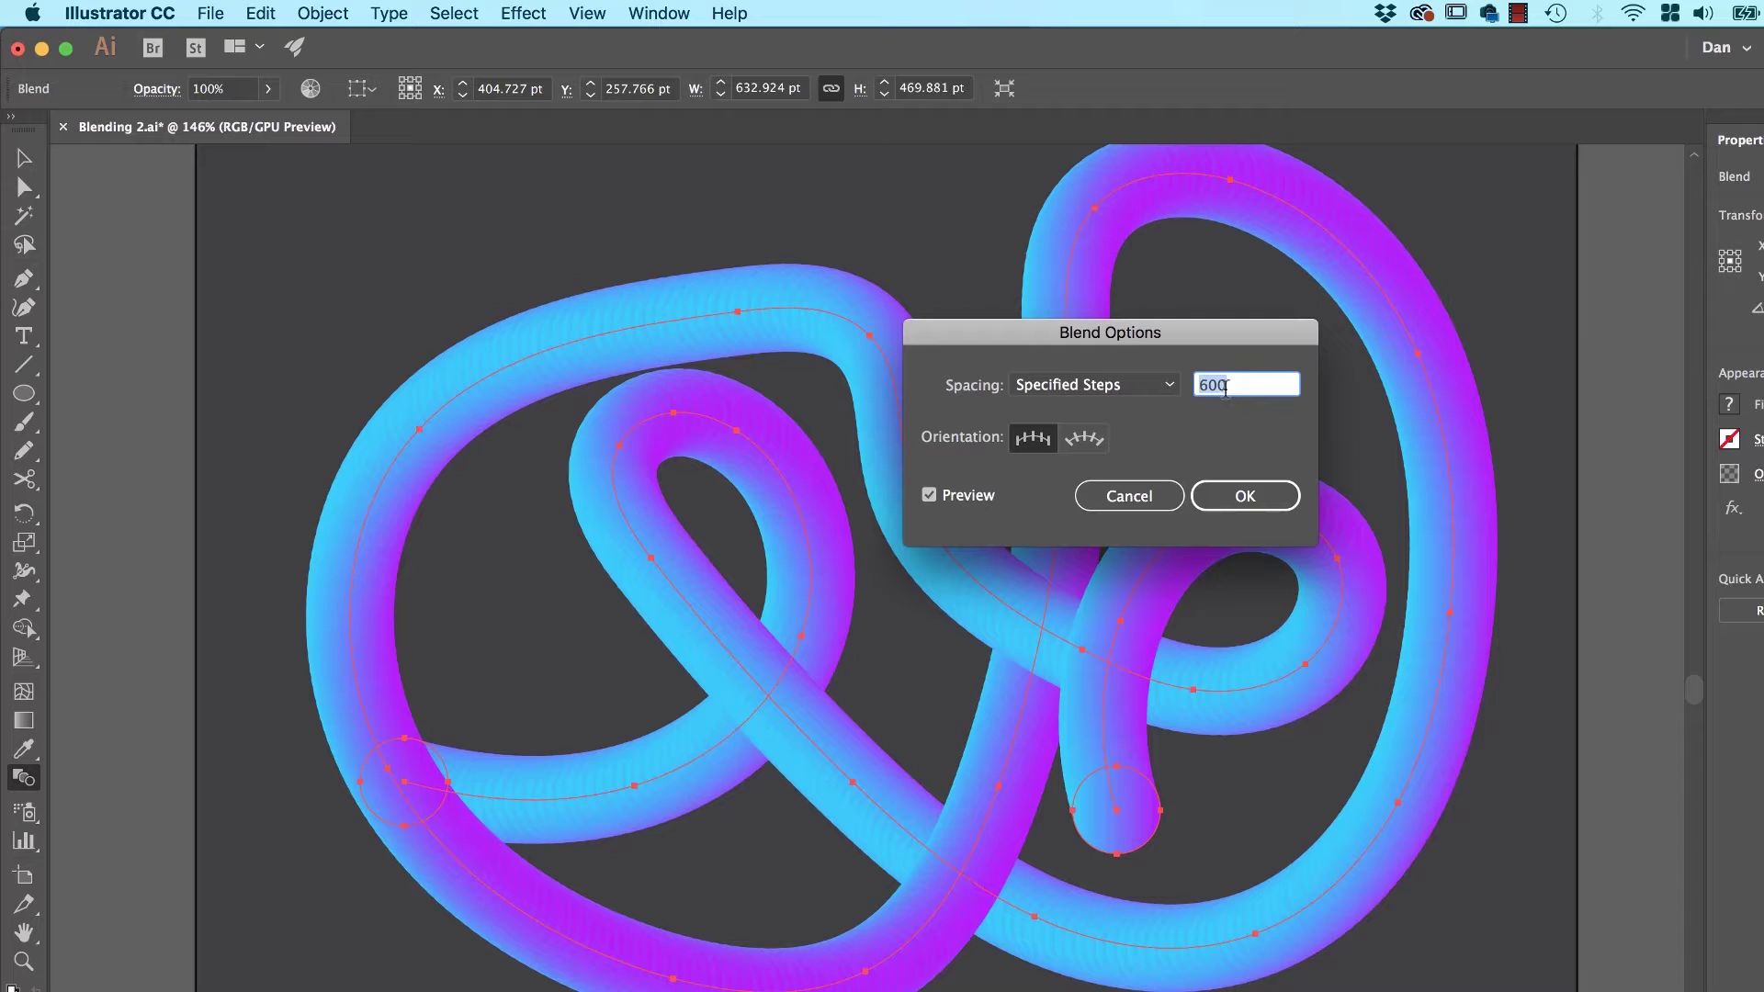
type("1200")
key("Tab")
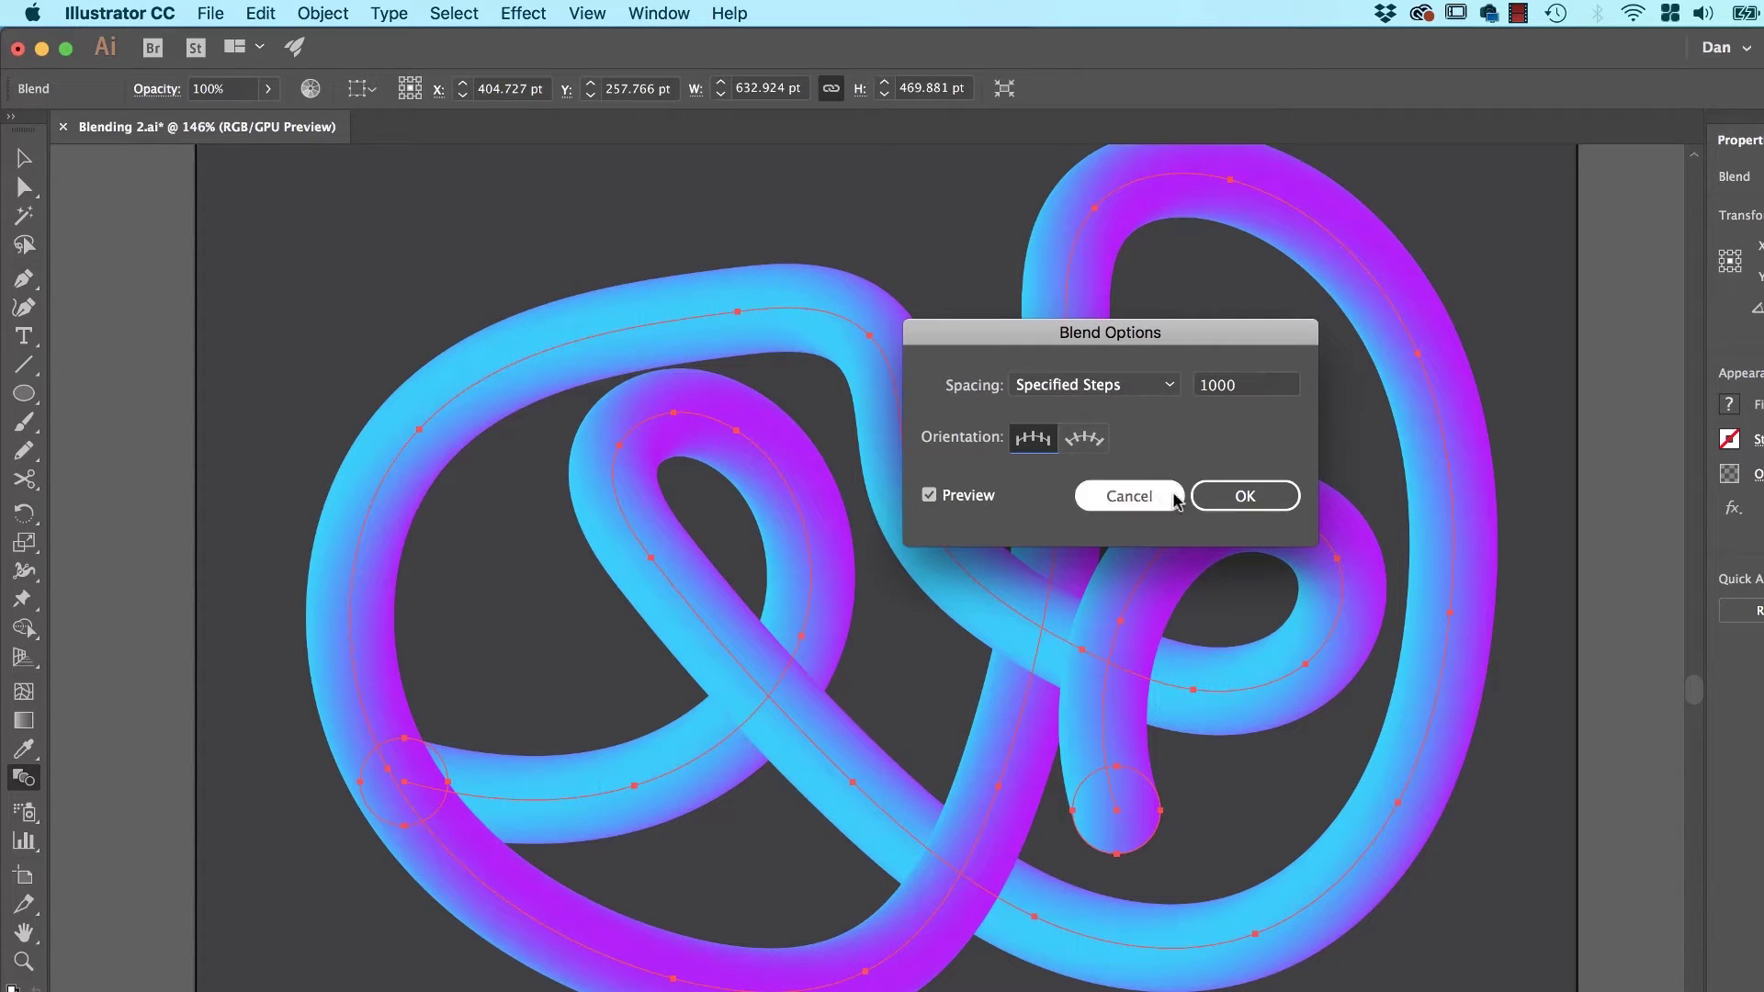
left_click(1242, 500)
key("v")
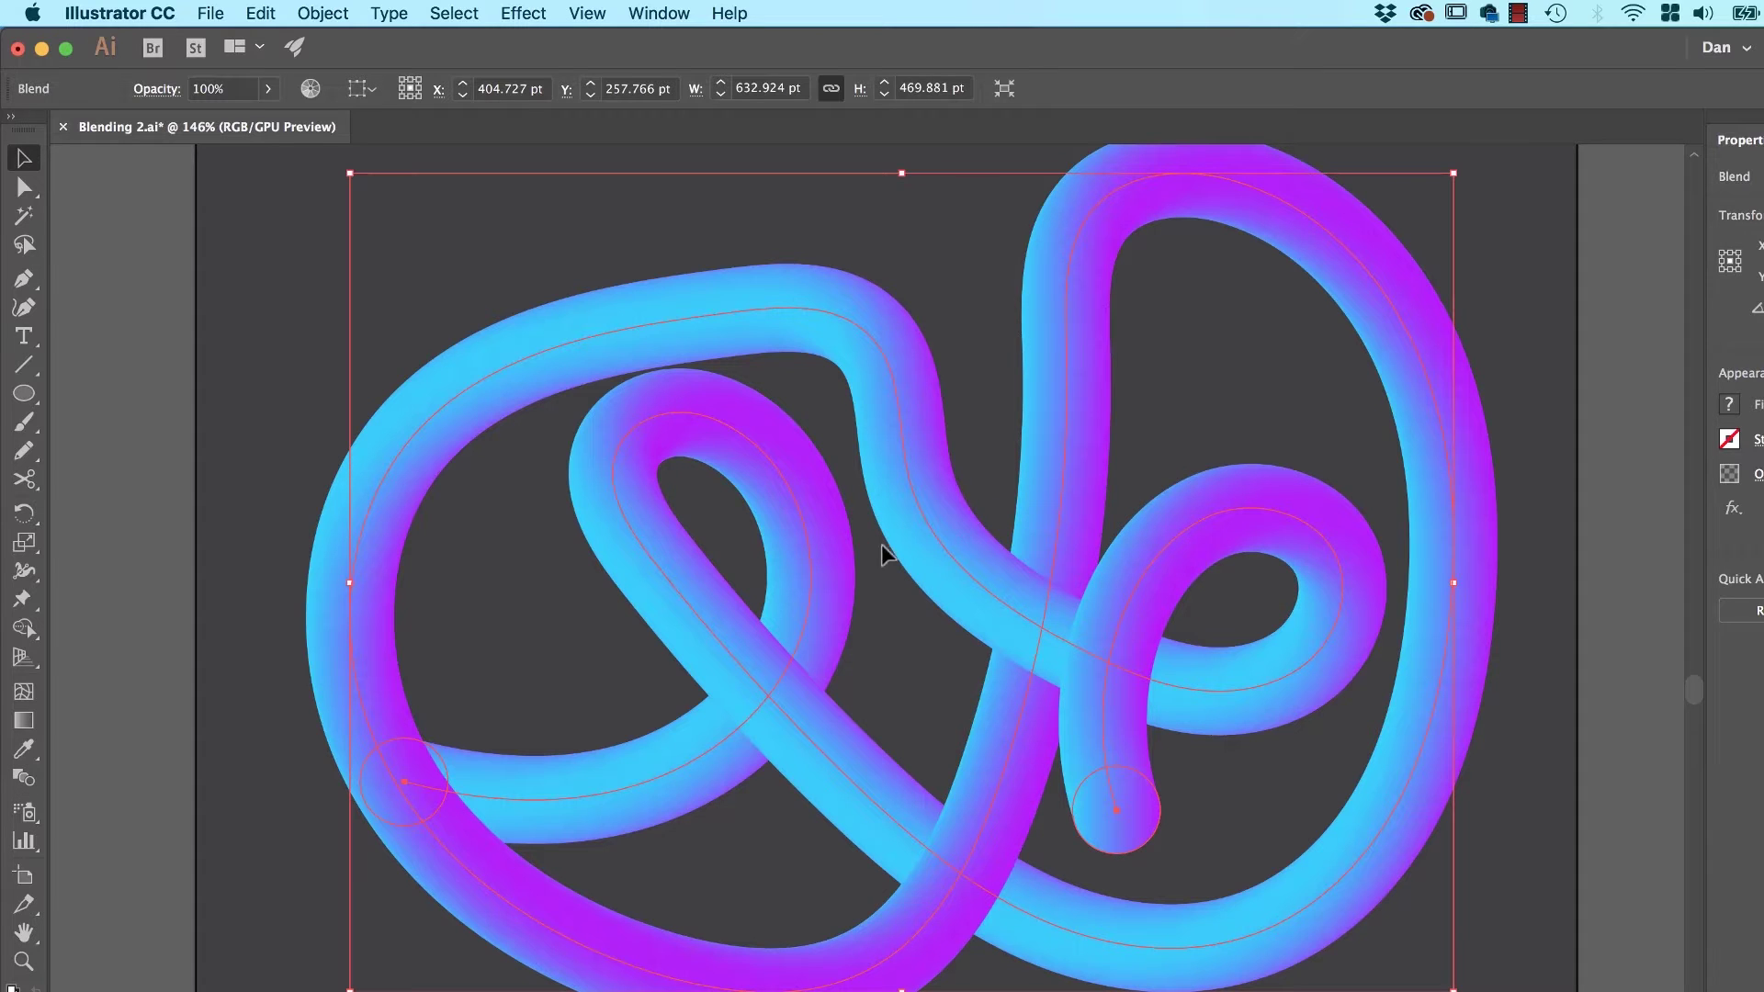
left_click(923, 318)
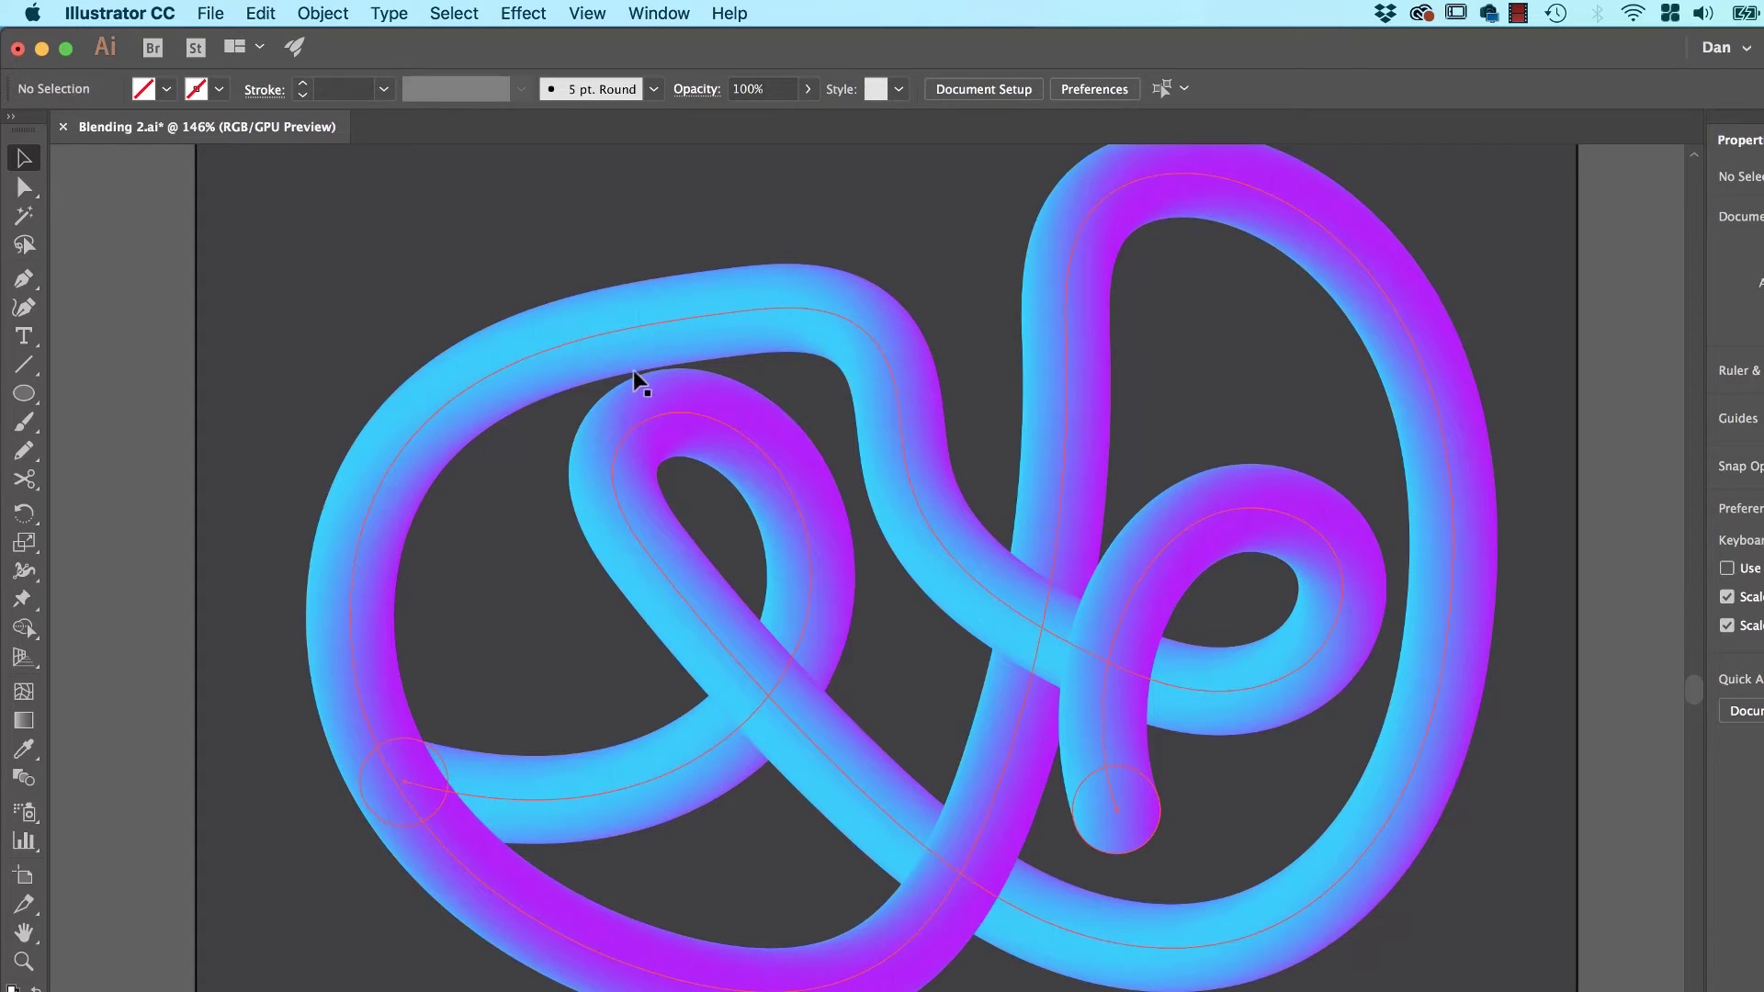
Move the looping tube blend aside and delete it.
left_click_drag(577, 365, 1427, 395)
left_click_drag(936, 357, 591, 394)
left_click_drag(699, 367, 1063, 331)
key("Delete")
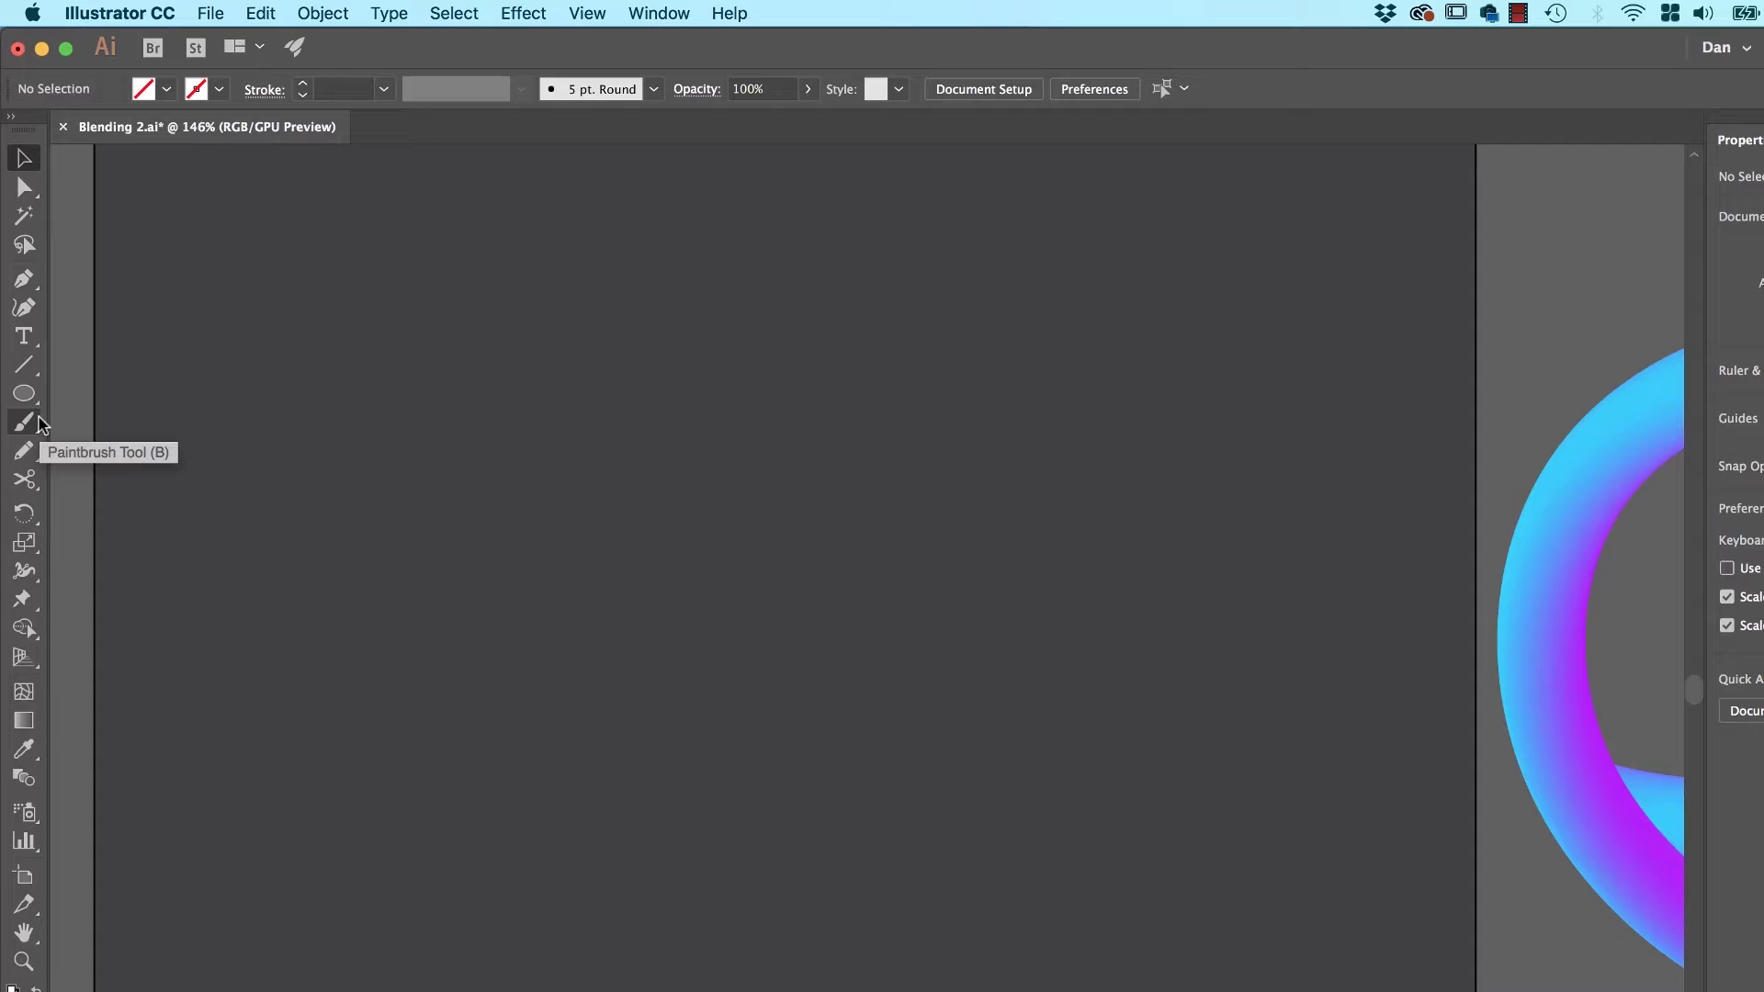
With a white-stroked Pencil, write cursive 'd', 'a' and 'n' with a long rising tail.
left_click(24, 450)
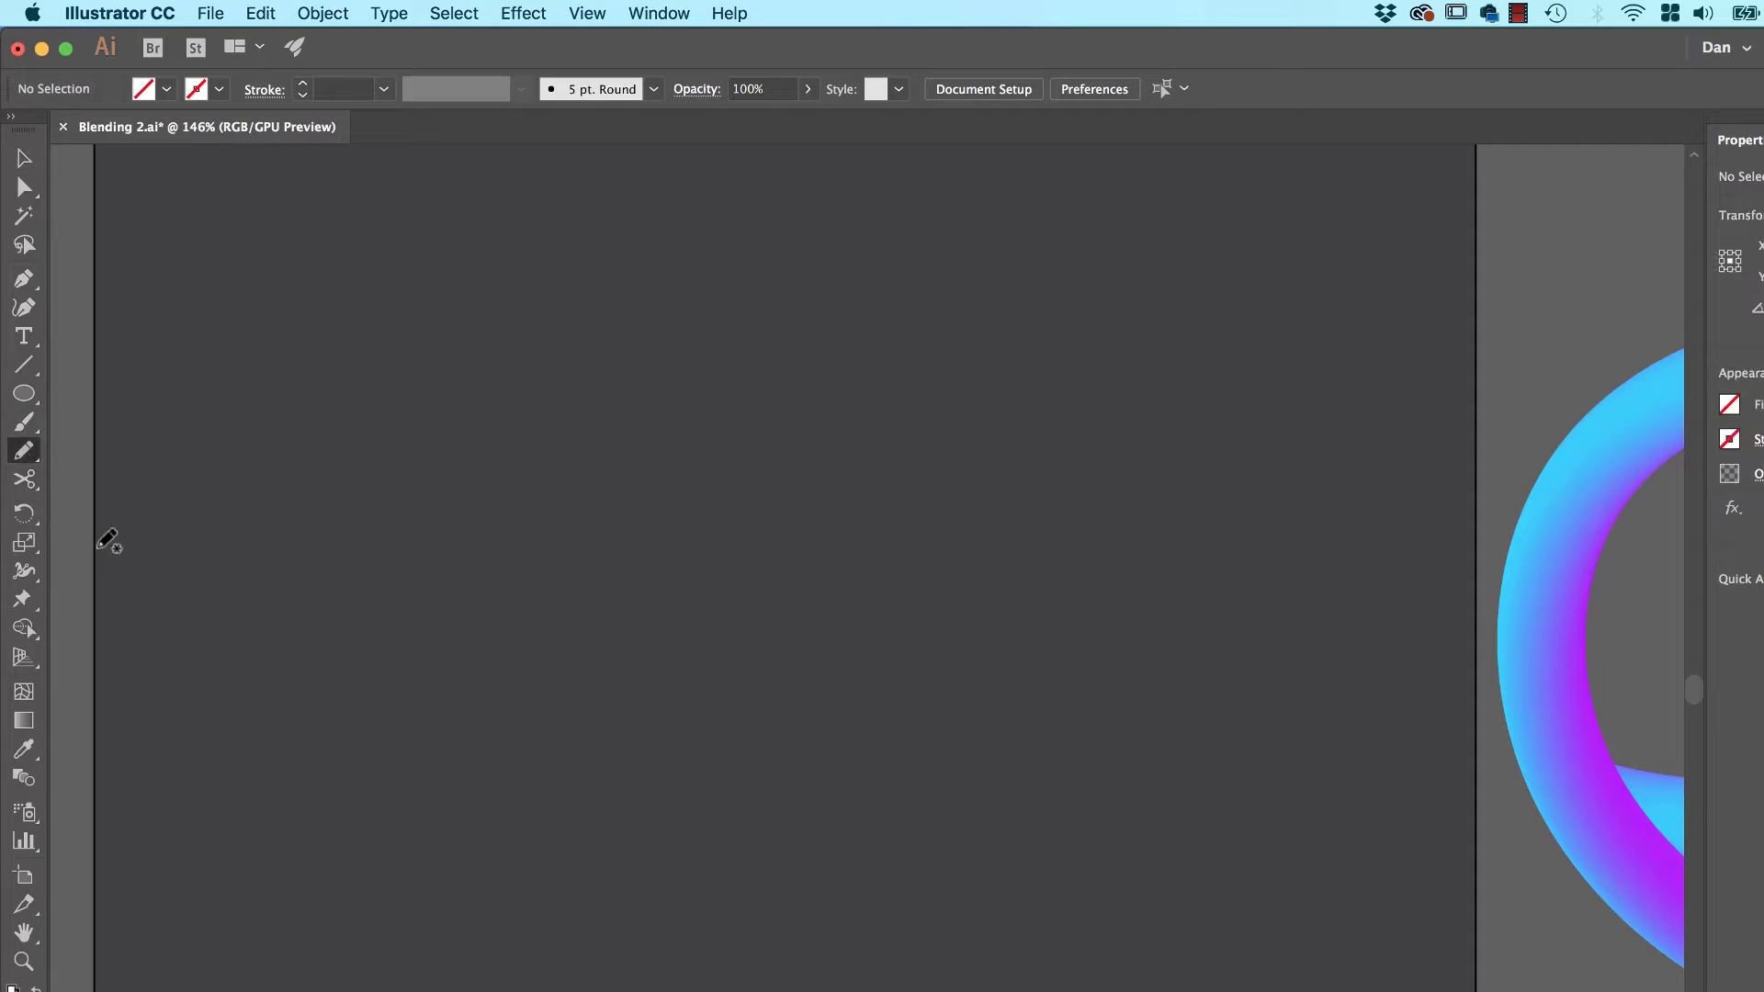
left_click(1736, 446)
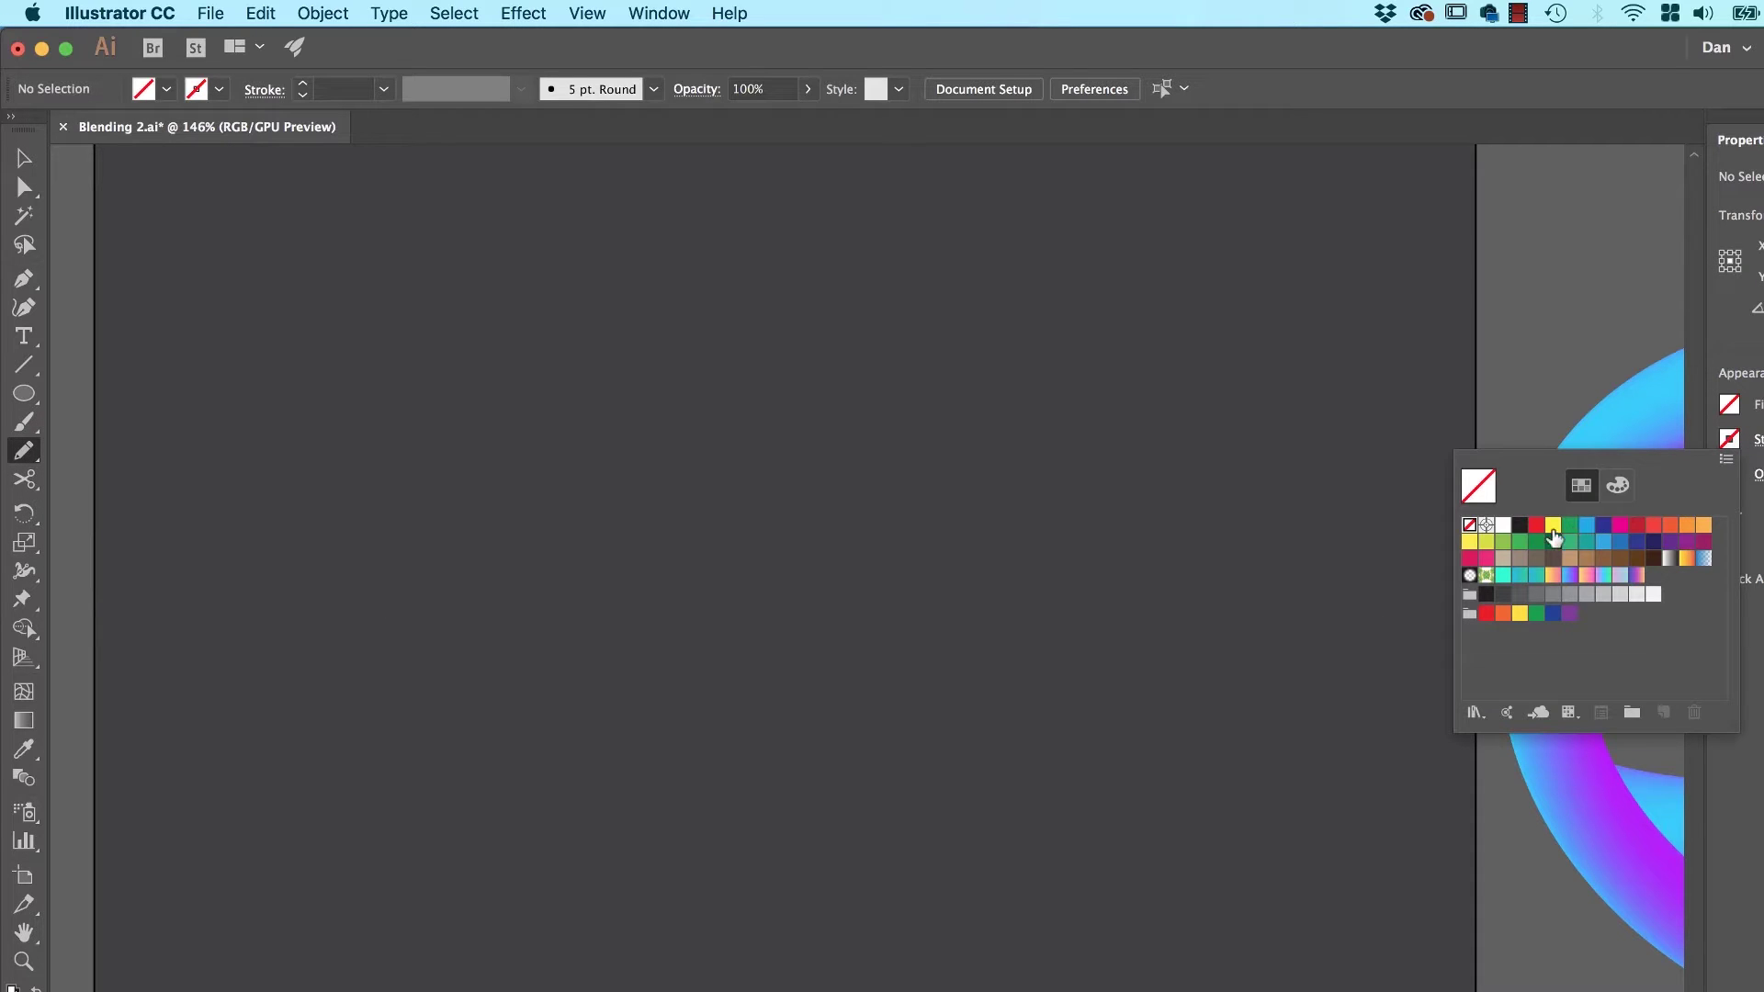
left_click(1503, 524)
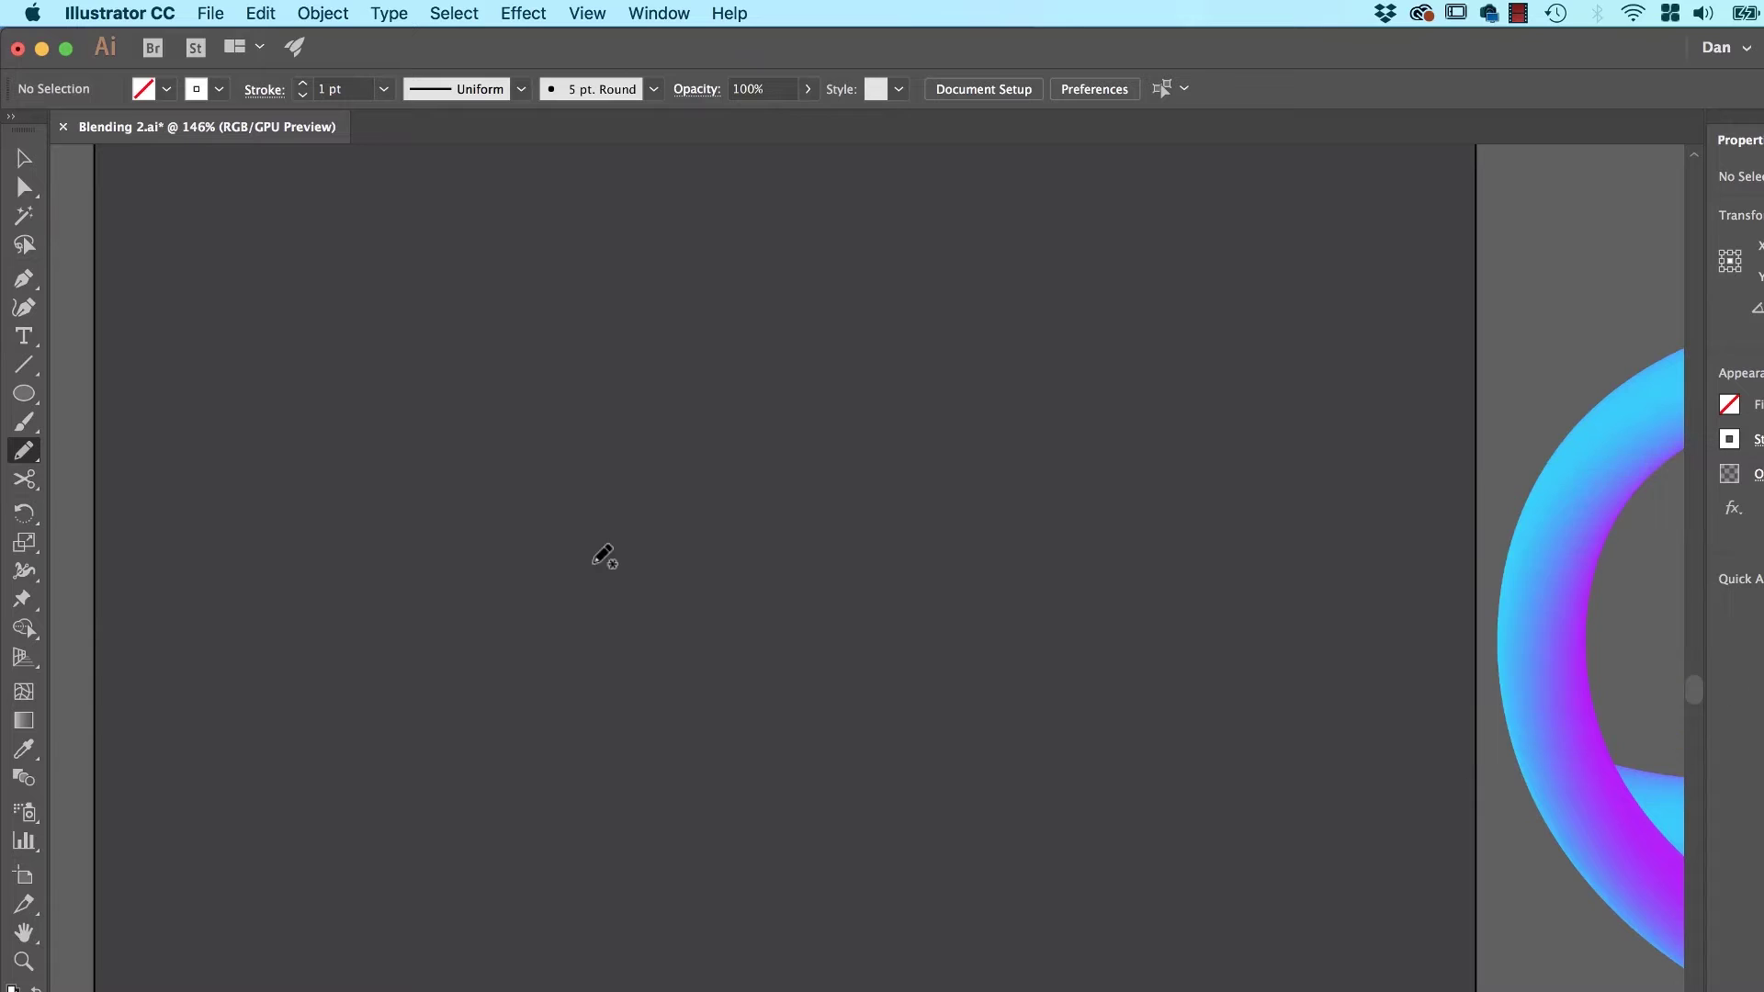
mouse_move(533, 505)
left_mouse_down()
mouse_move(347, 630)
mouse_move(662, 372)
mouse_move(520, 552)
mouse_move(580, 636)
left_mouse_up()
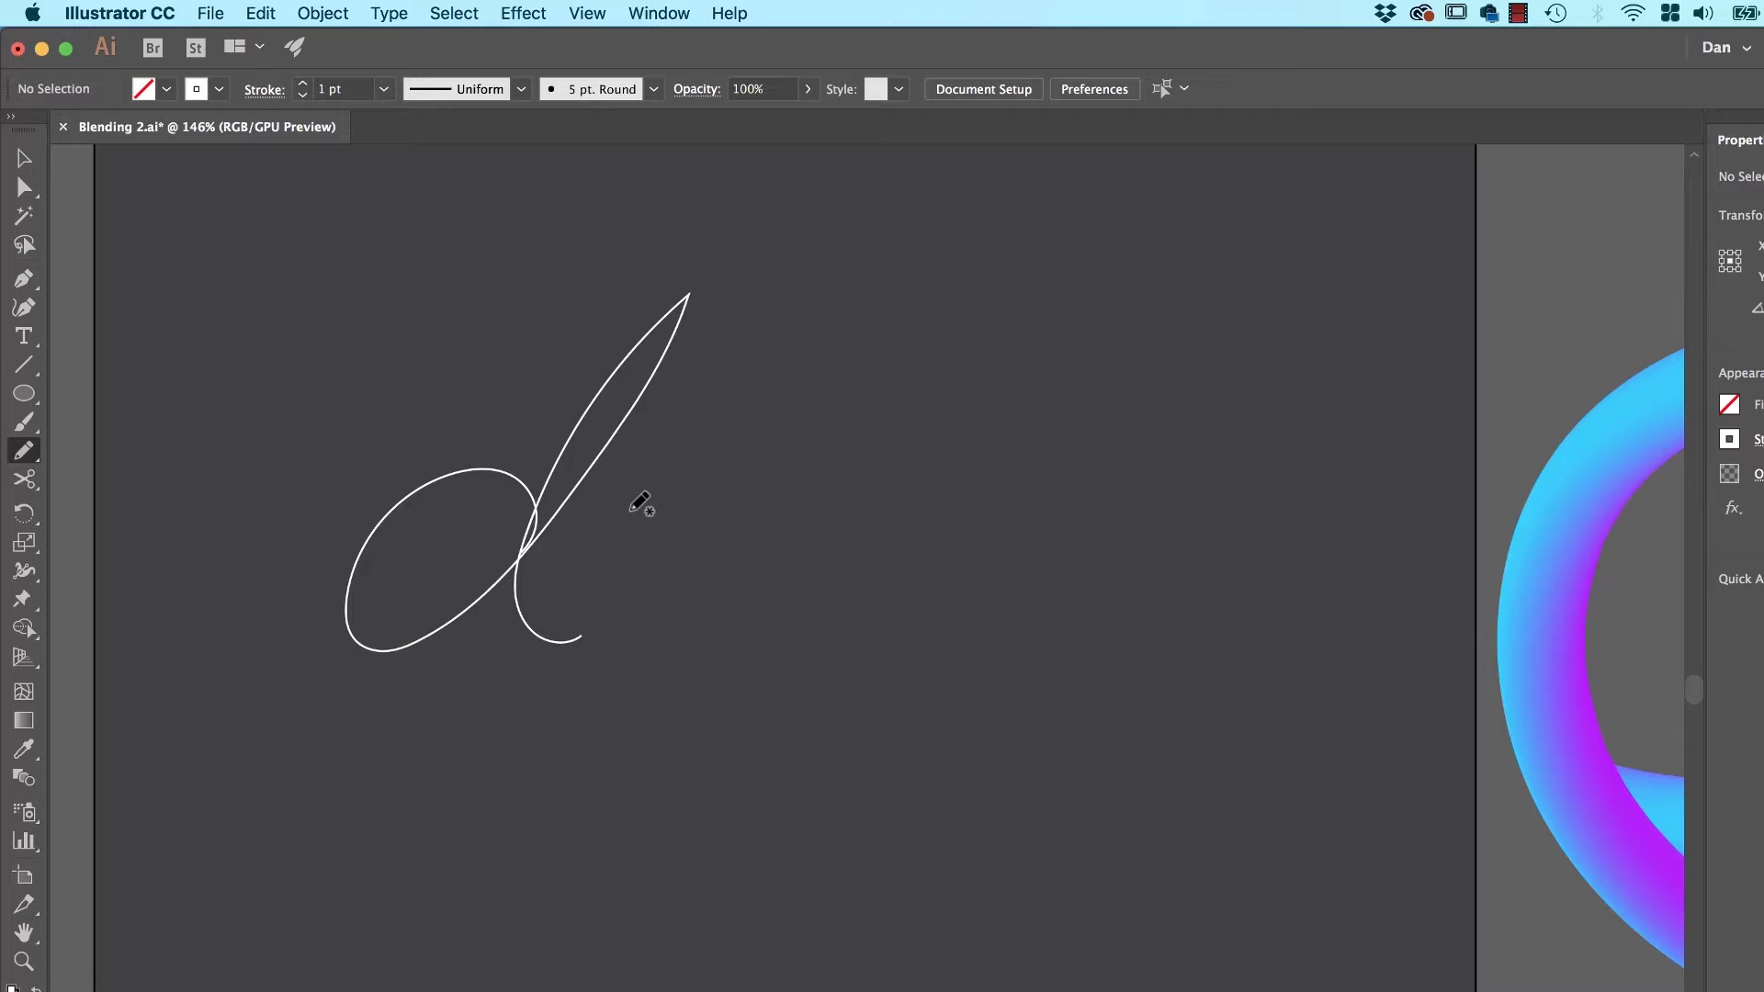
mouse_move(624, 505)
left_mouse_down()
mouse_move(740, 483)
mouse_move(728, 620)
mouse_move(737, 551)
mouse_move(621, 560)
mouse_move(673, 624)
mouse_move(739, 585)
mouse_move(765, 629)
left_mouse_up()
mouse_move(812, 488)
left_mouse_down()
mouse_move(876, 470)
mouse_move(807, 627)
left_mouse_up()
mouse_move(834, 546)
left_mouse_down()
mouse_move(1036, 440)
mouse_move(1078, 621)
left_mouse_up()
key("super+z")
mouse_move(840, 541)
left_mouse_down()
mouse_move(931, 585)
mouse_move(1252, 508)
mouse_move(1282, 484)
left_mouse_up()
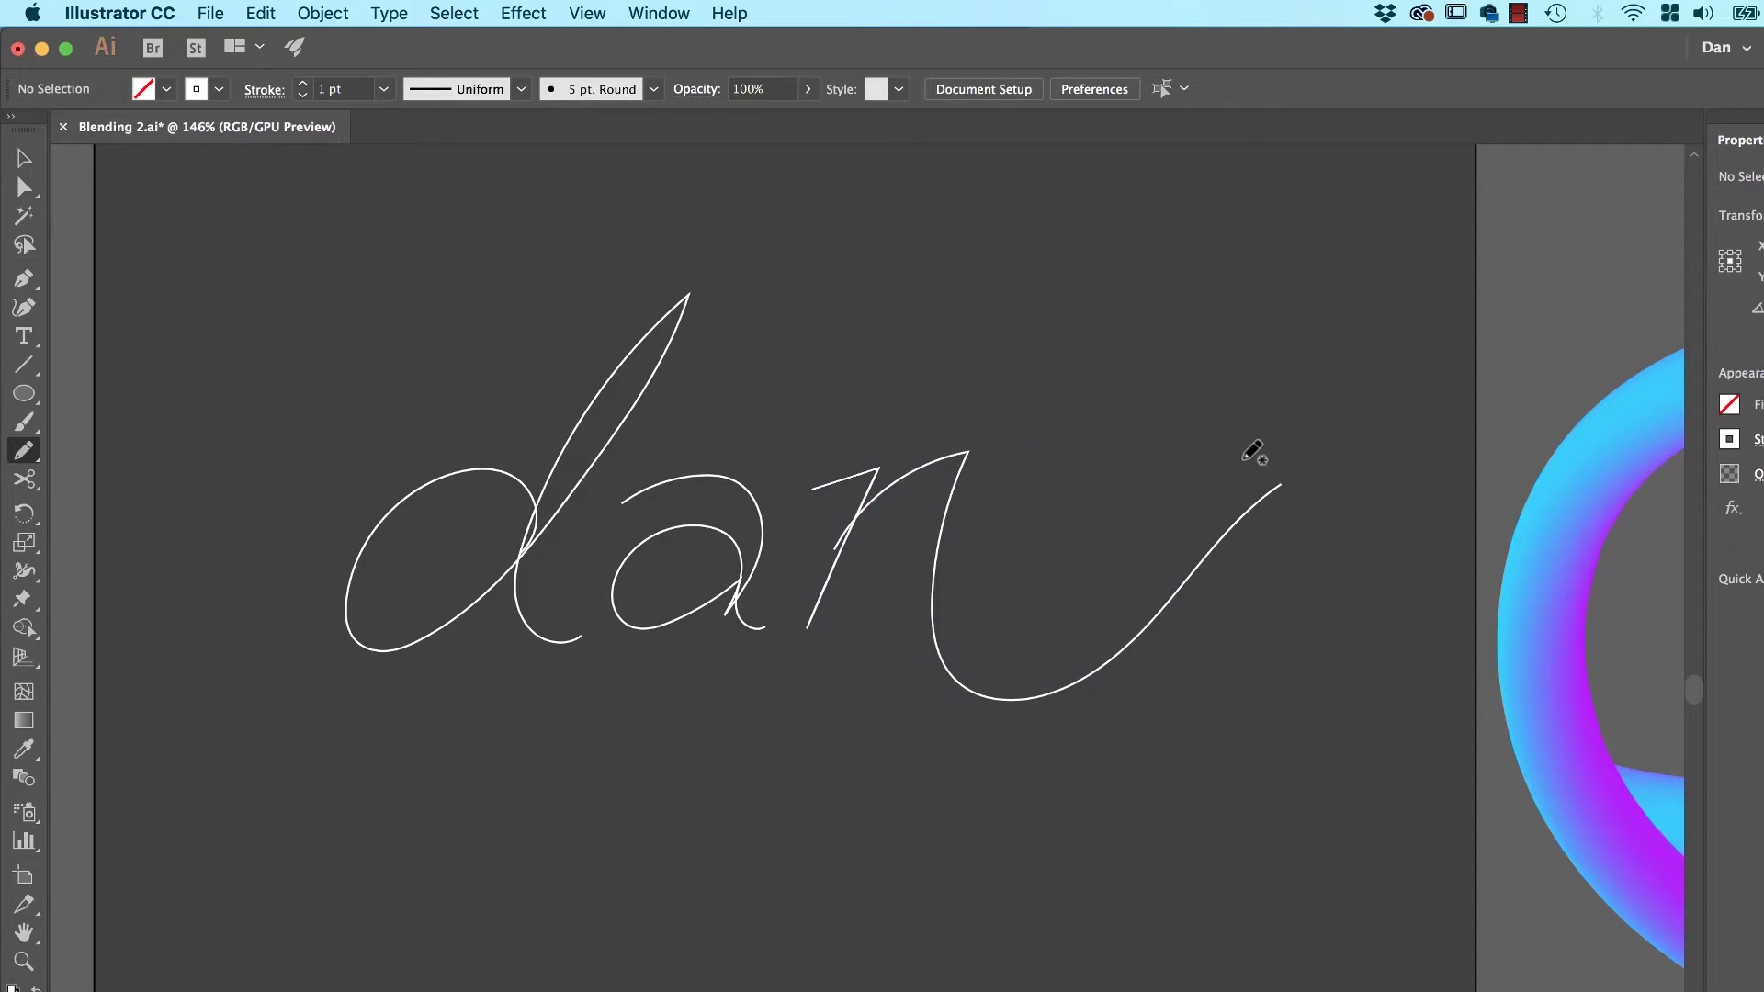
Select the d, a and n paths, then bring the gradient pills into view.
key("v")
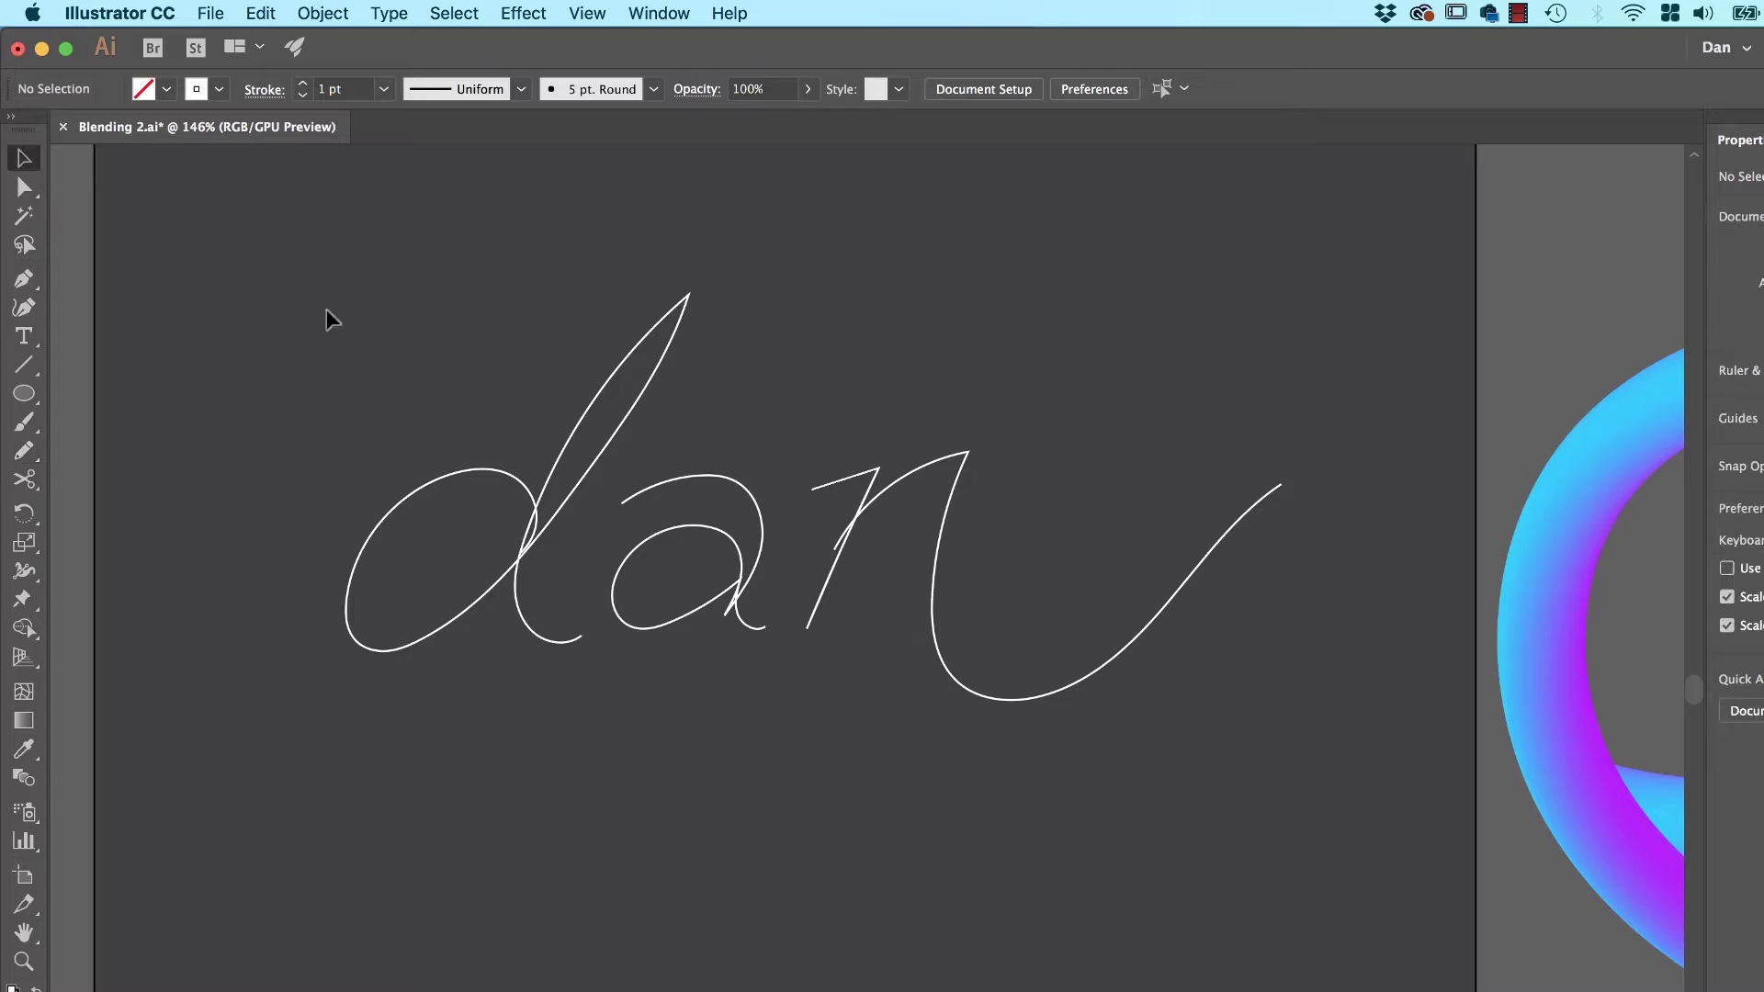
left_click(750, 559)
left_click(824, 579)
left_click(934, 592)
left_click(591, 446)
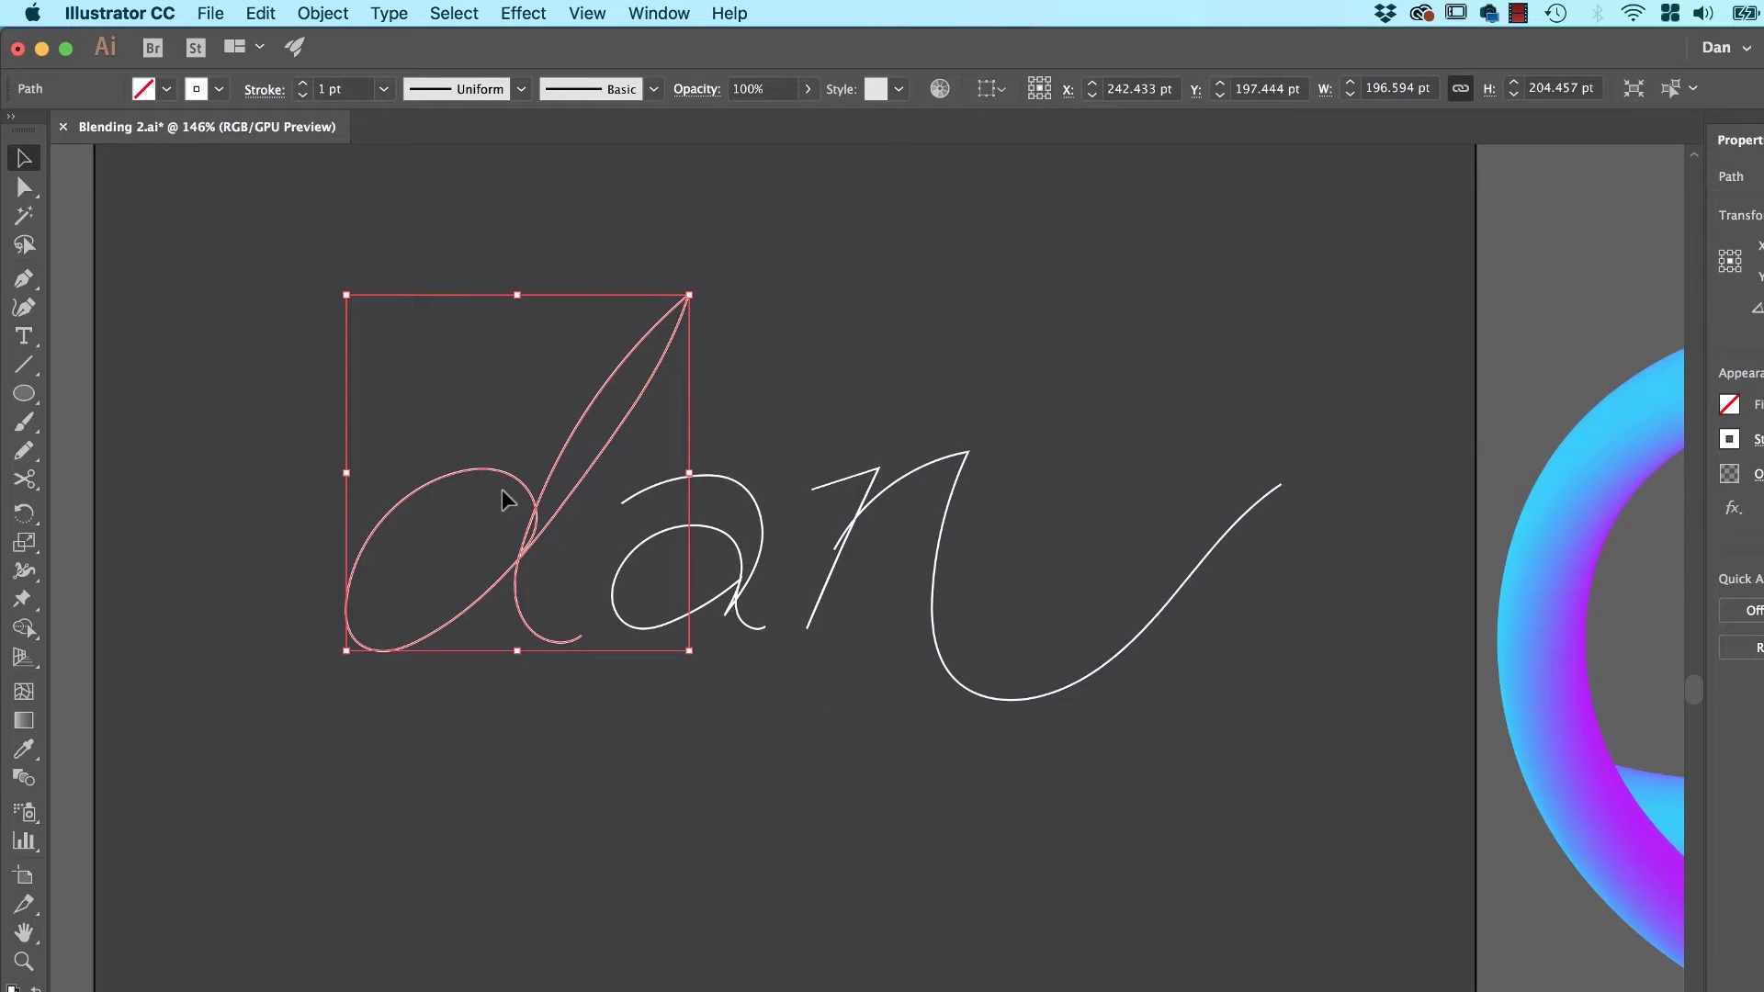
left_click_drag(768, 362, 731, 763)
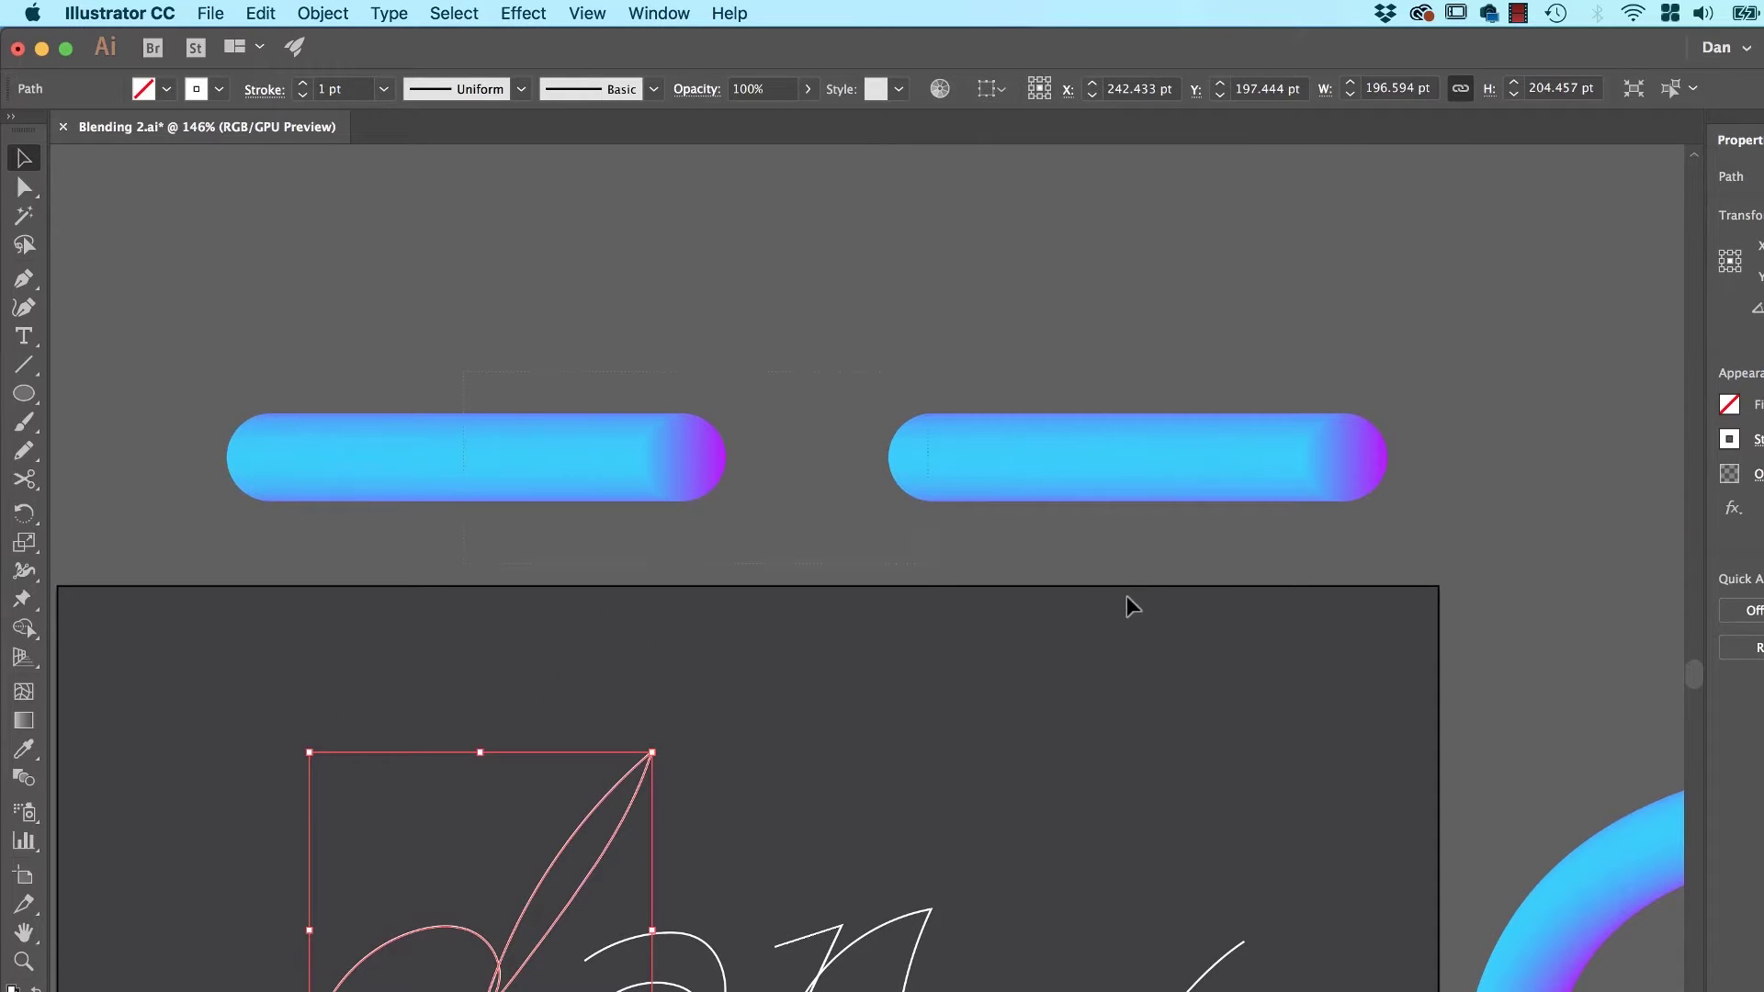
left_click(1087, 473)
left_click(1086, 473, "shift")
Duplicate both gradient pills into a second row above and hide selection edges.
left_click(1106, 464, "shift")
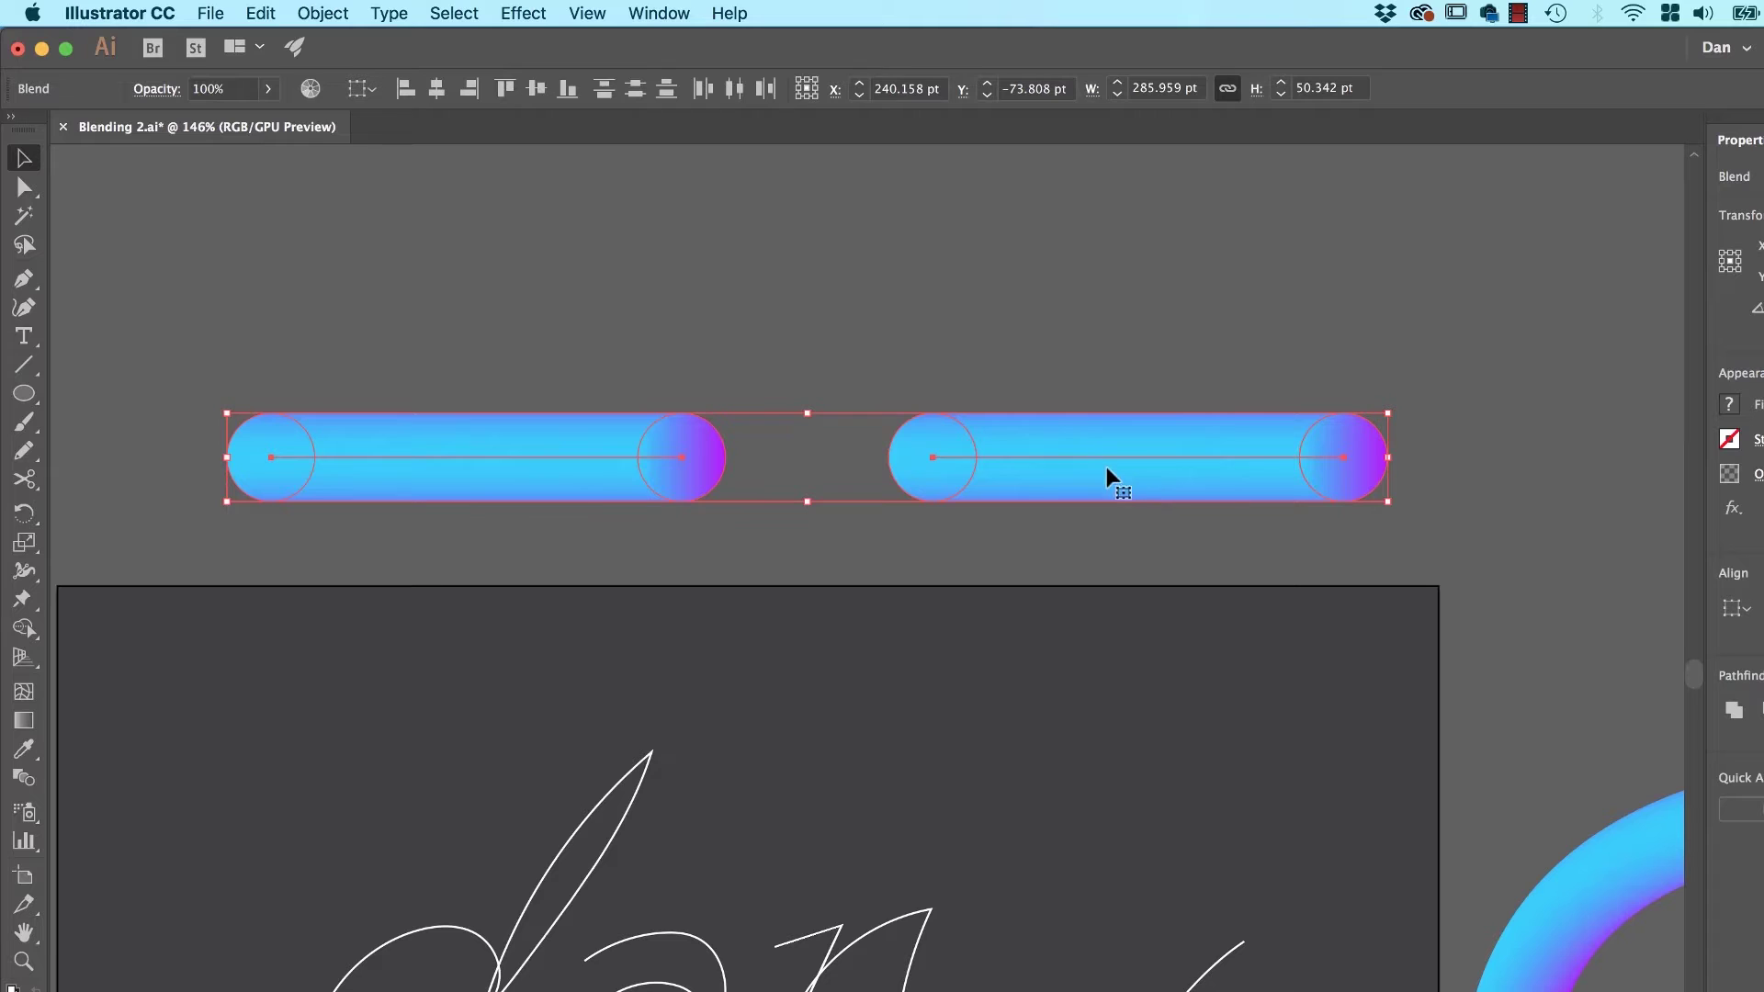
left_click_drag(1106, 459, 1112, 331)
left_click_drag(441, 263, 1366, 503)
key("super+h")
left_click(1391, 441)
Copy the top-right pill further right, then select the top-left pill alone.
left_click_drag(1024, 327, 1572, 331)
left_click_drag(494, 265, 1282, 520)
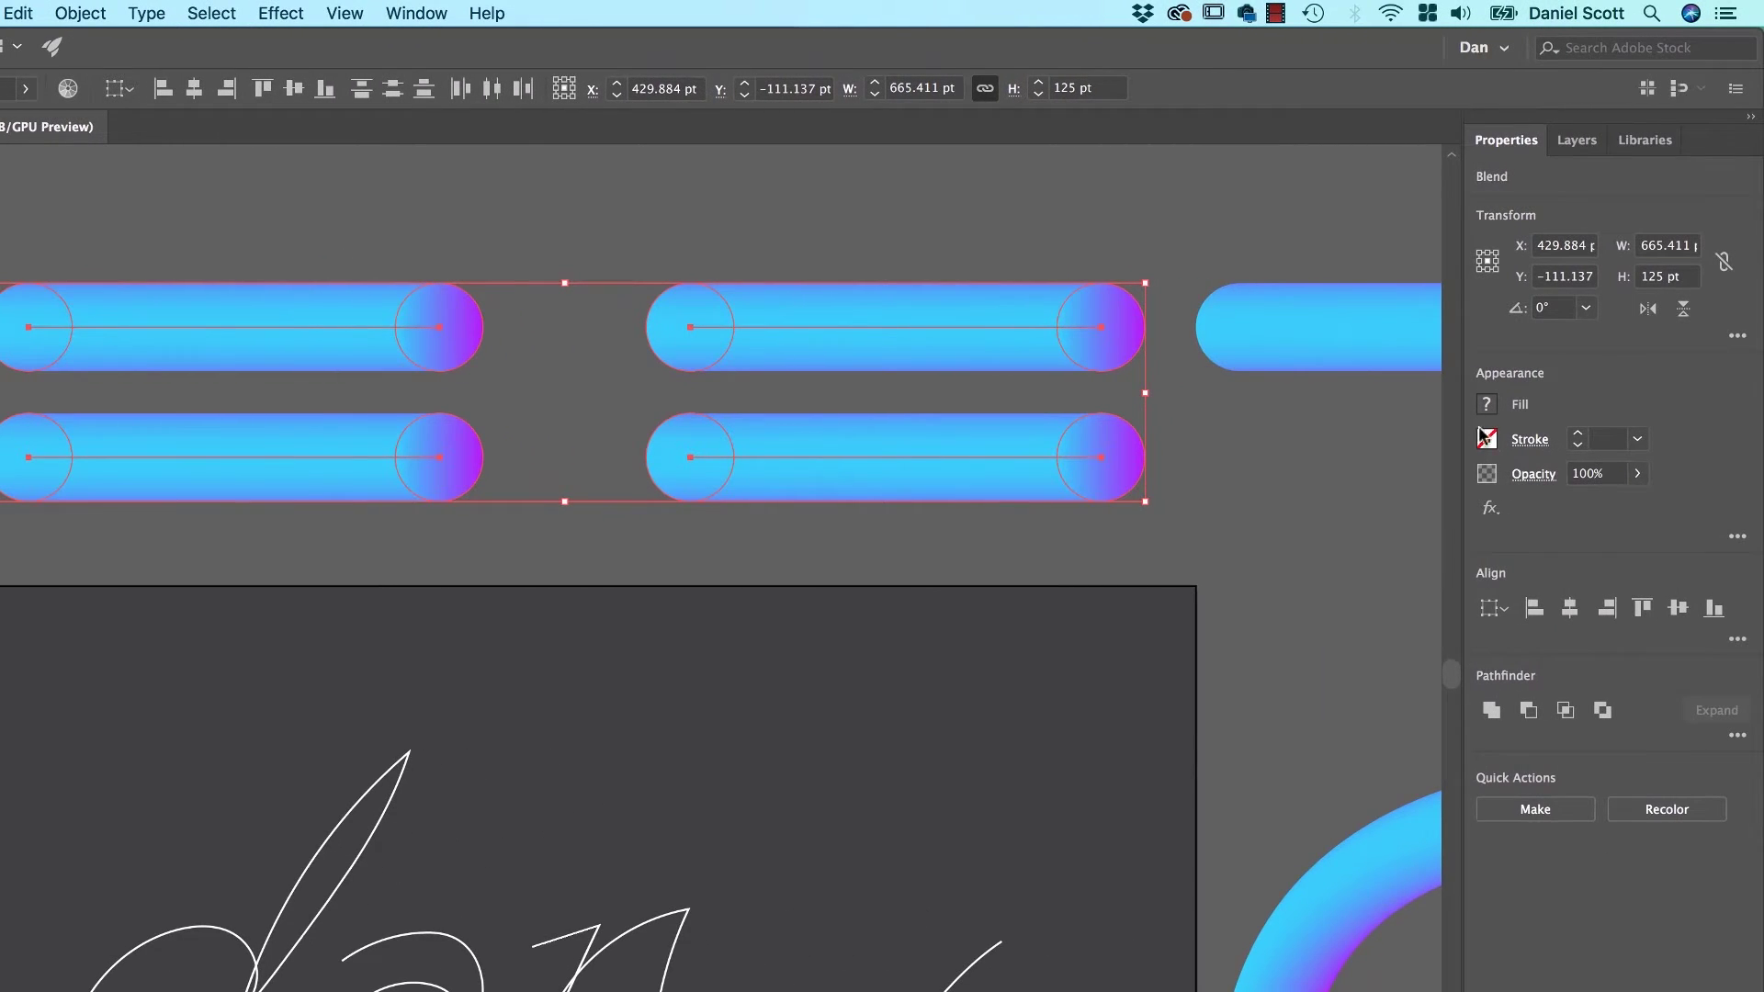
left_click(1485, 438)
left_click(505, 291)
left_click(452, 346)
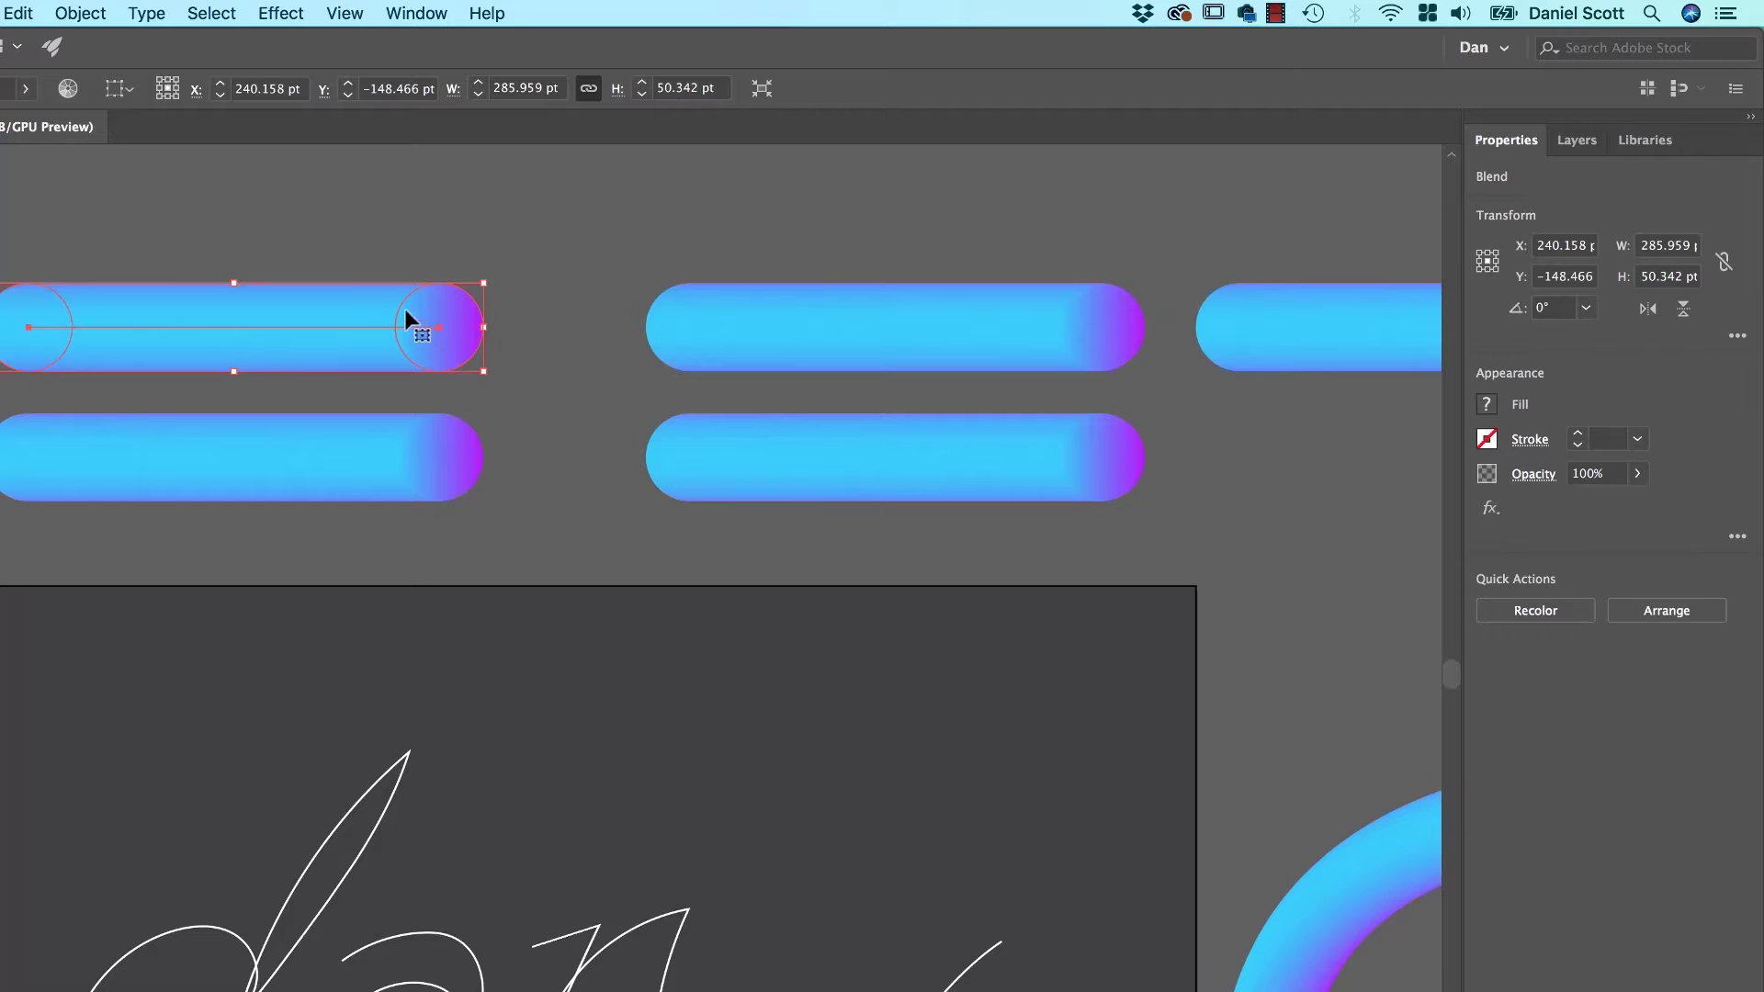
Inside the blend, fill both end circles with a purple-to-orange gradient.
double_click(439, 349)
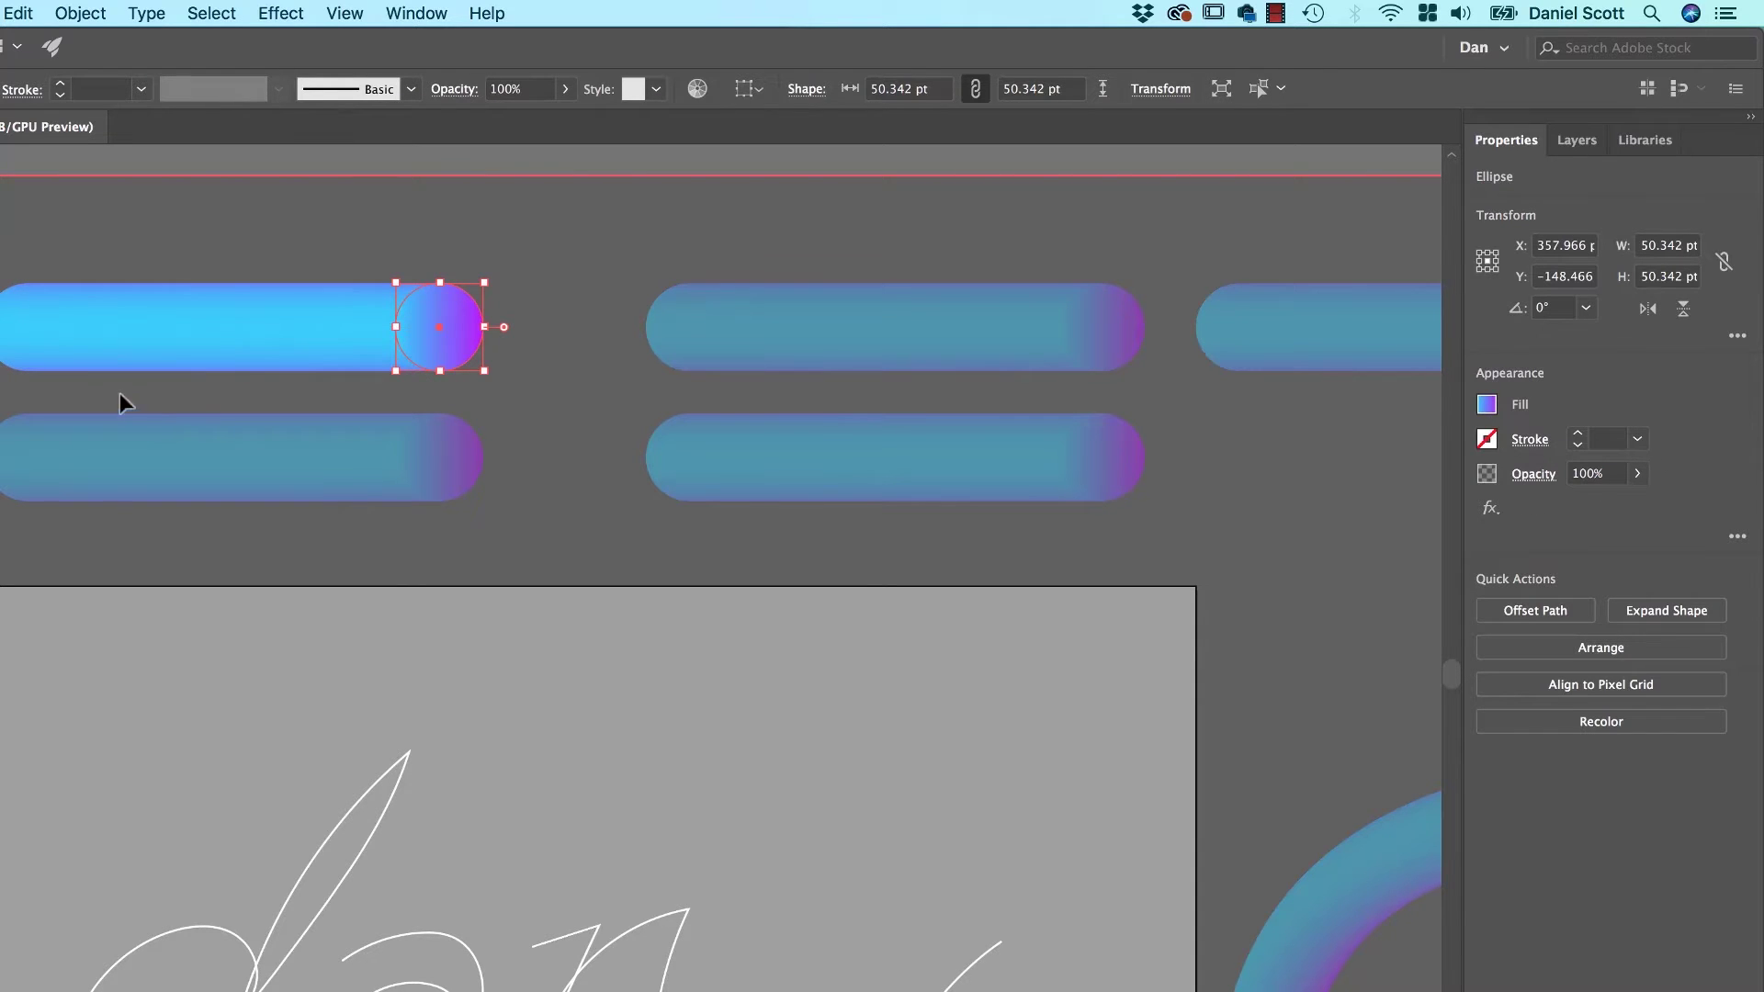
left_click(31, 352, "shift")
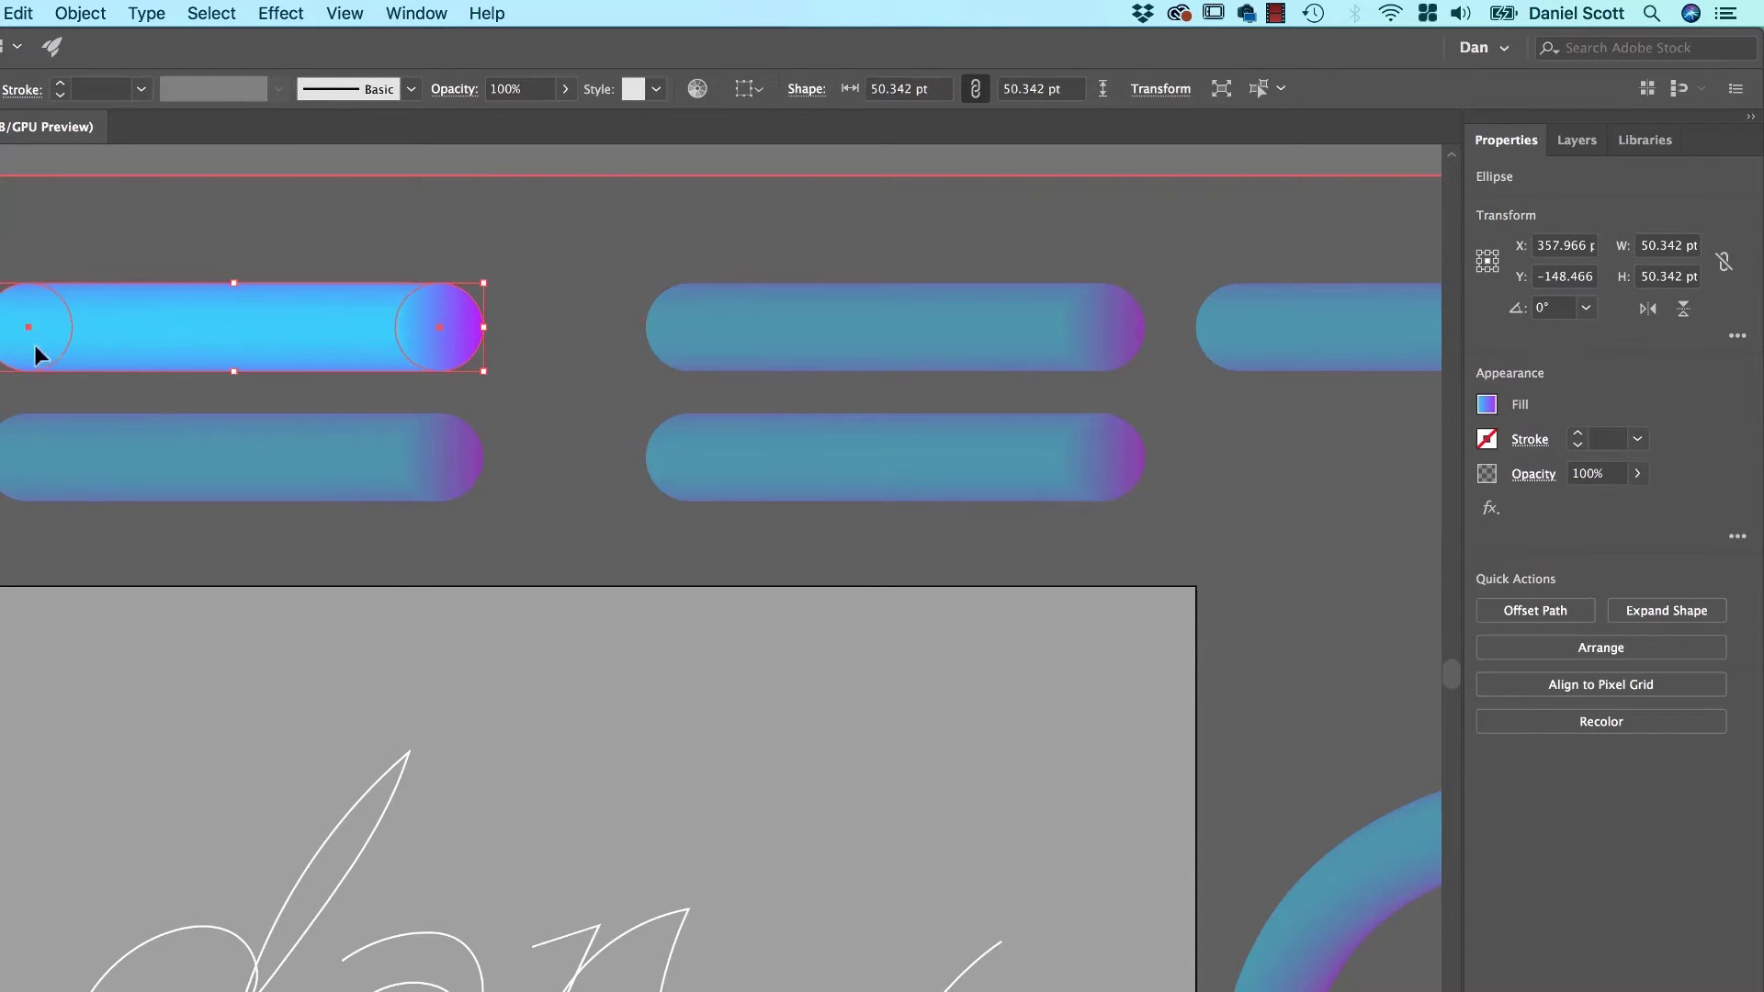
left_click(1486, 411)
left_click(1393, 540)
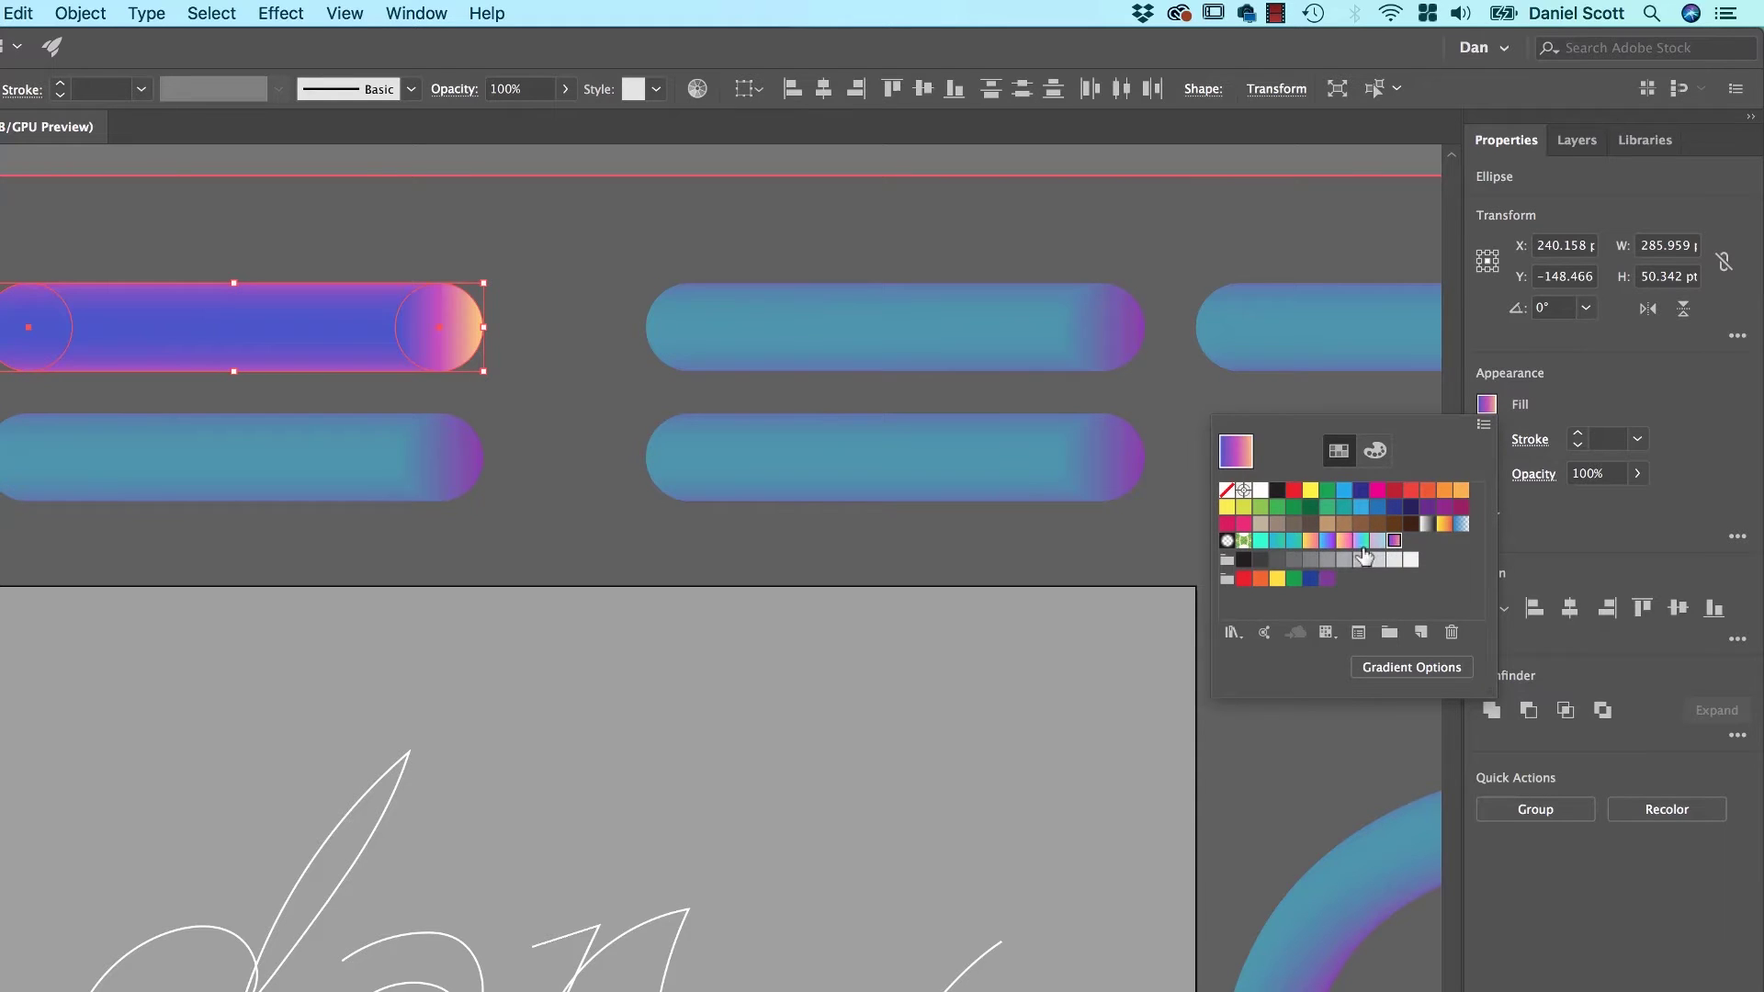
key("Escape")
key("super+shift+a")
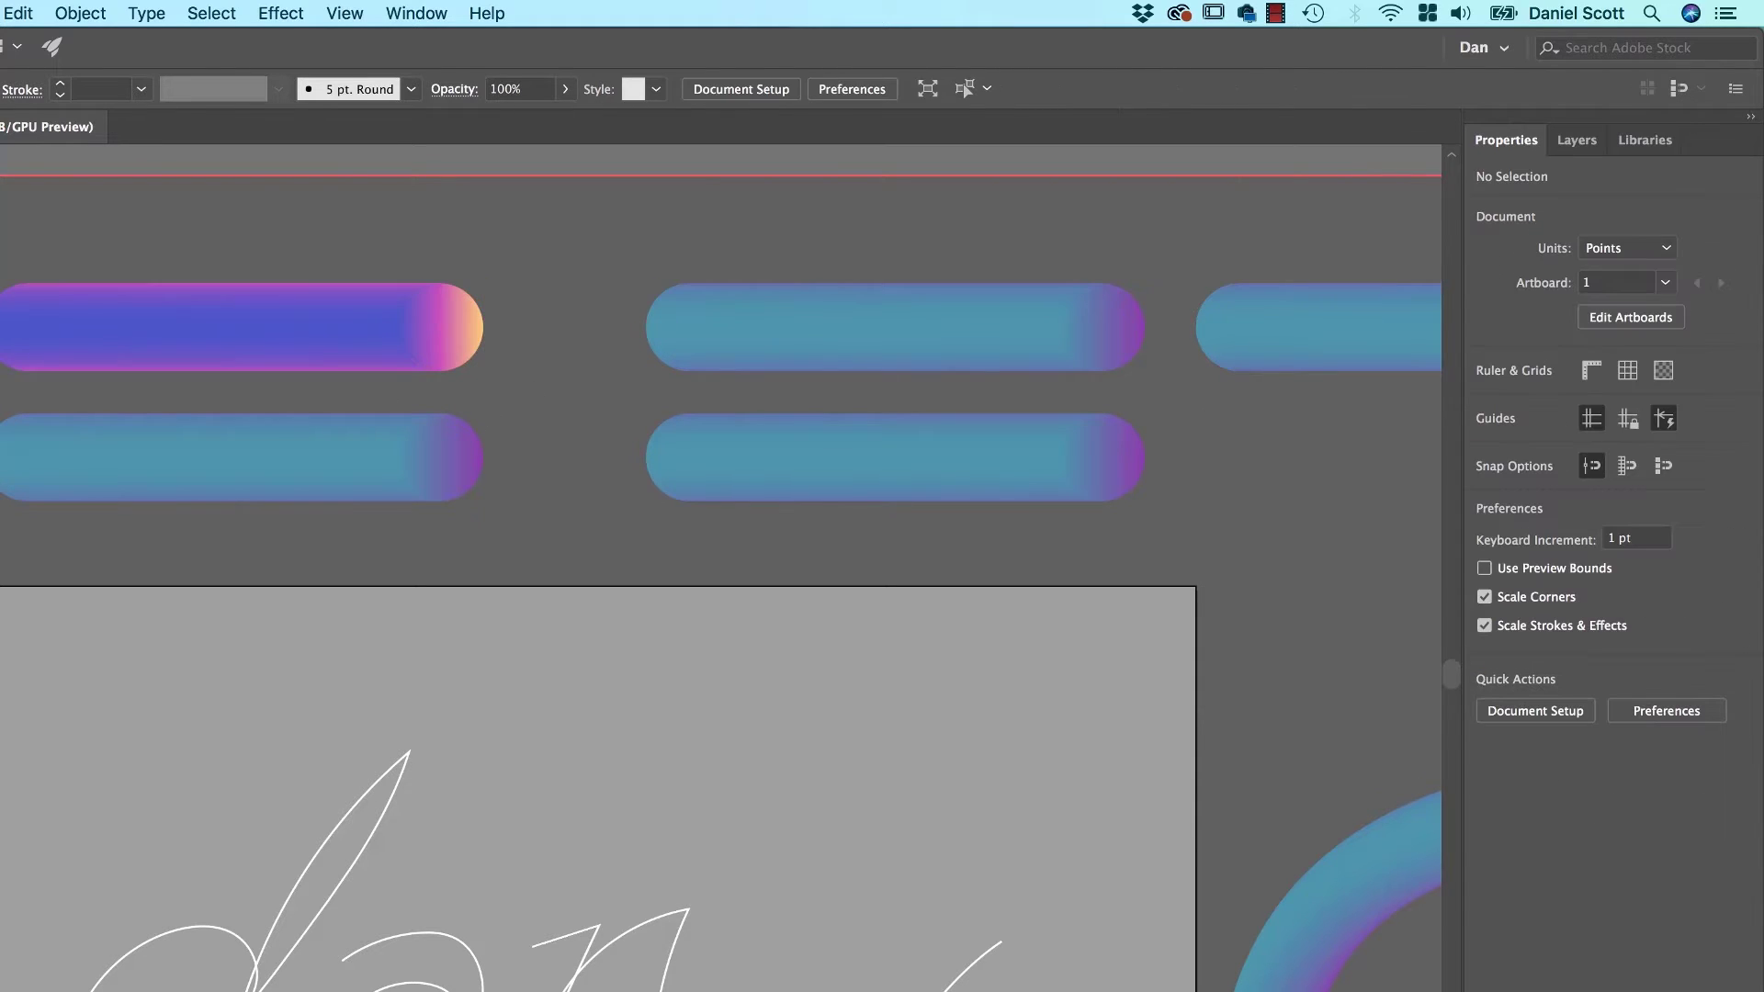
Fill the left end circle with a cyan-pink gradient and exit isolation mode.
left_click(3, 342)
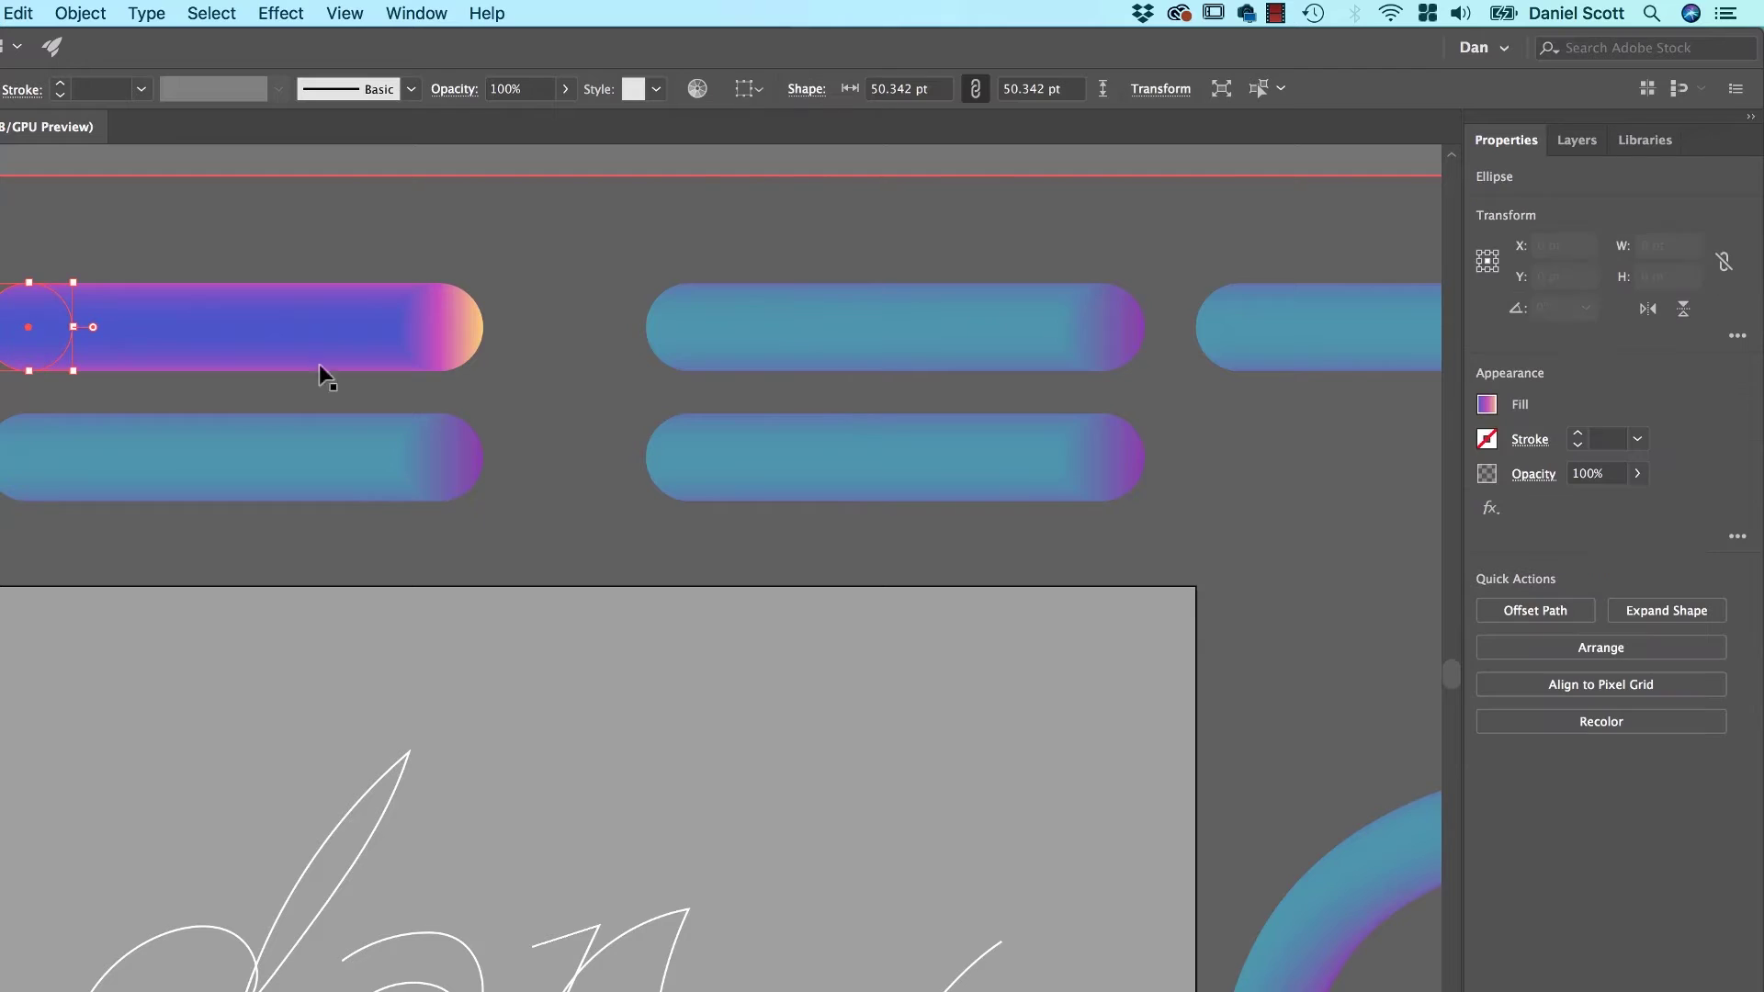
left_click(1486, 409)
left_click(1361, 541)
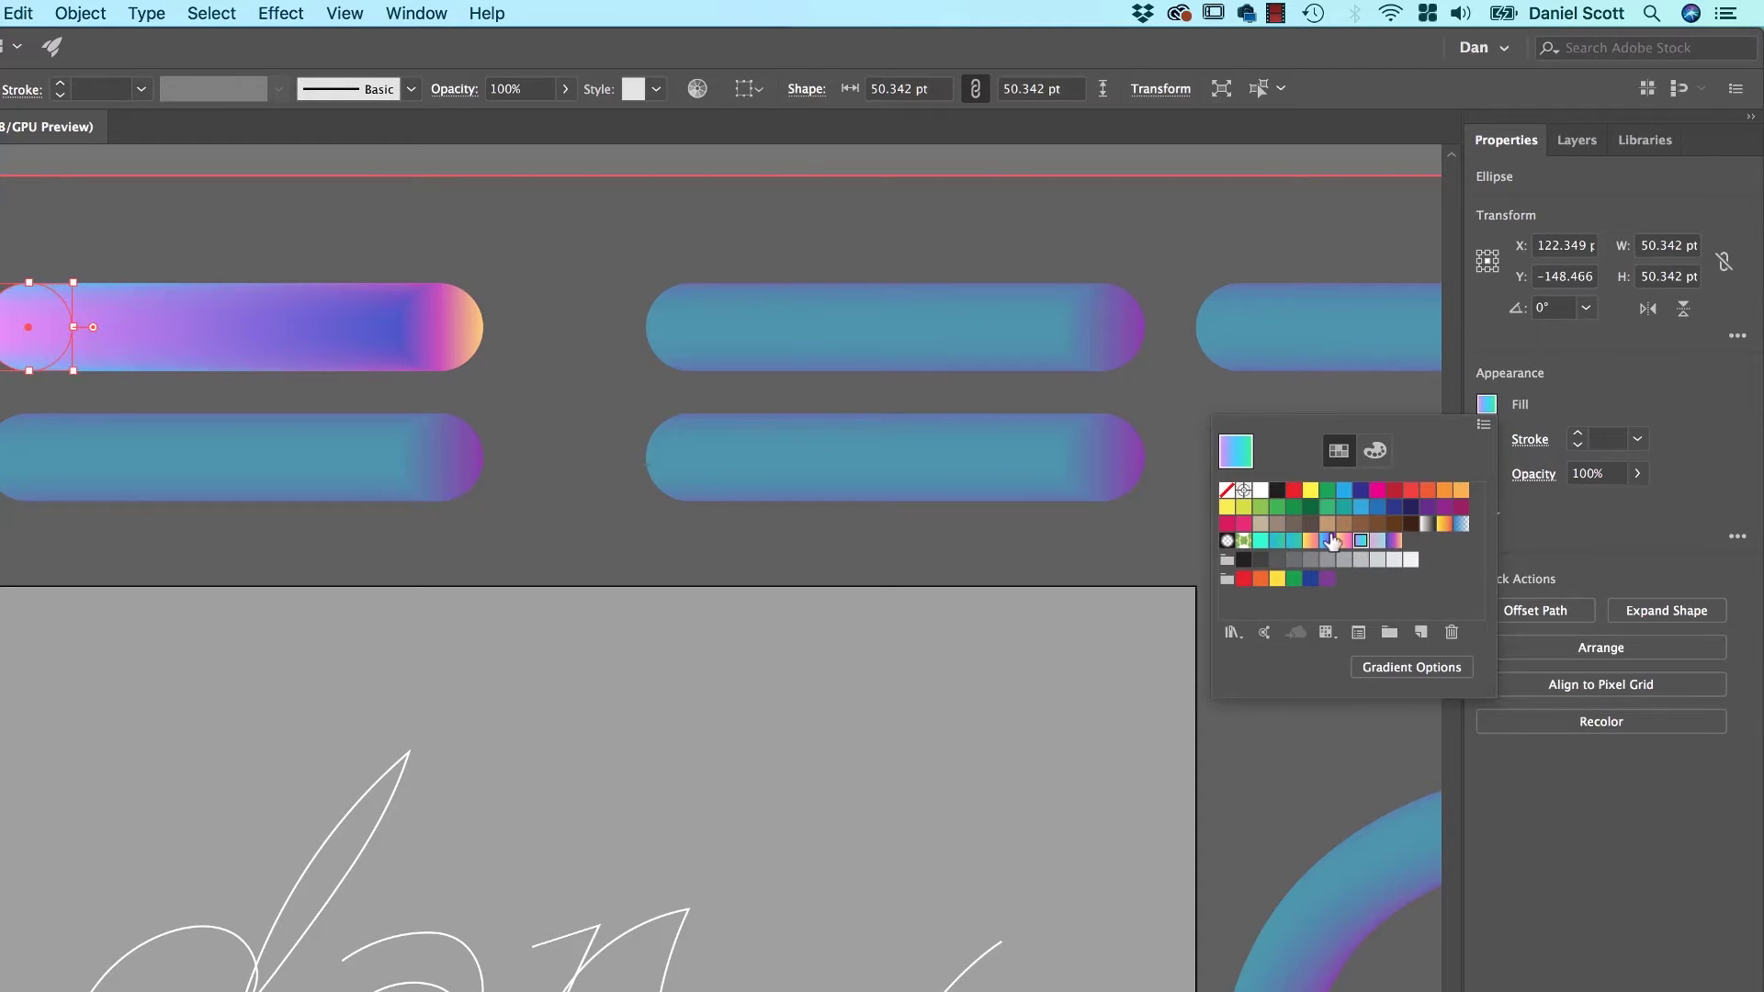
left_click(210, 273)
key("g")
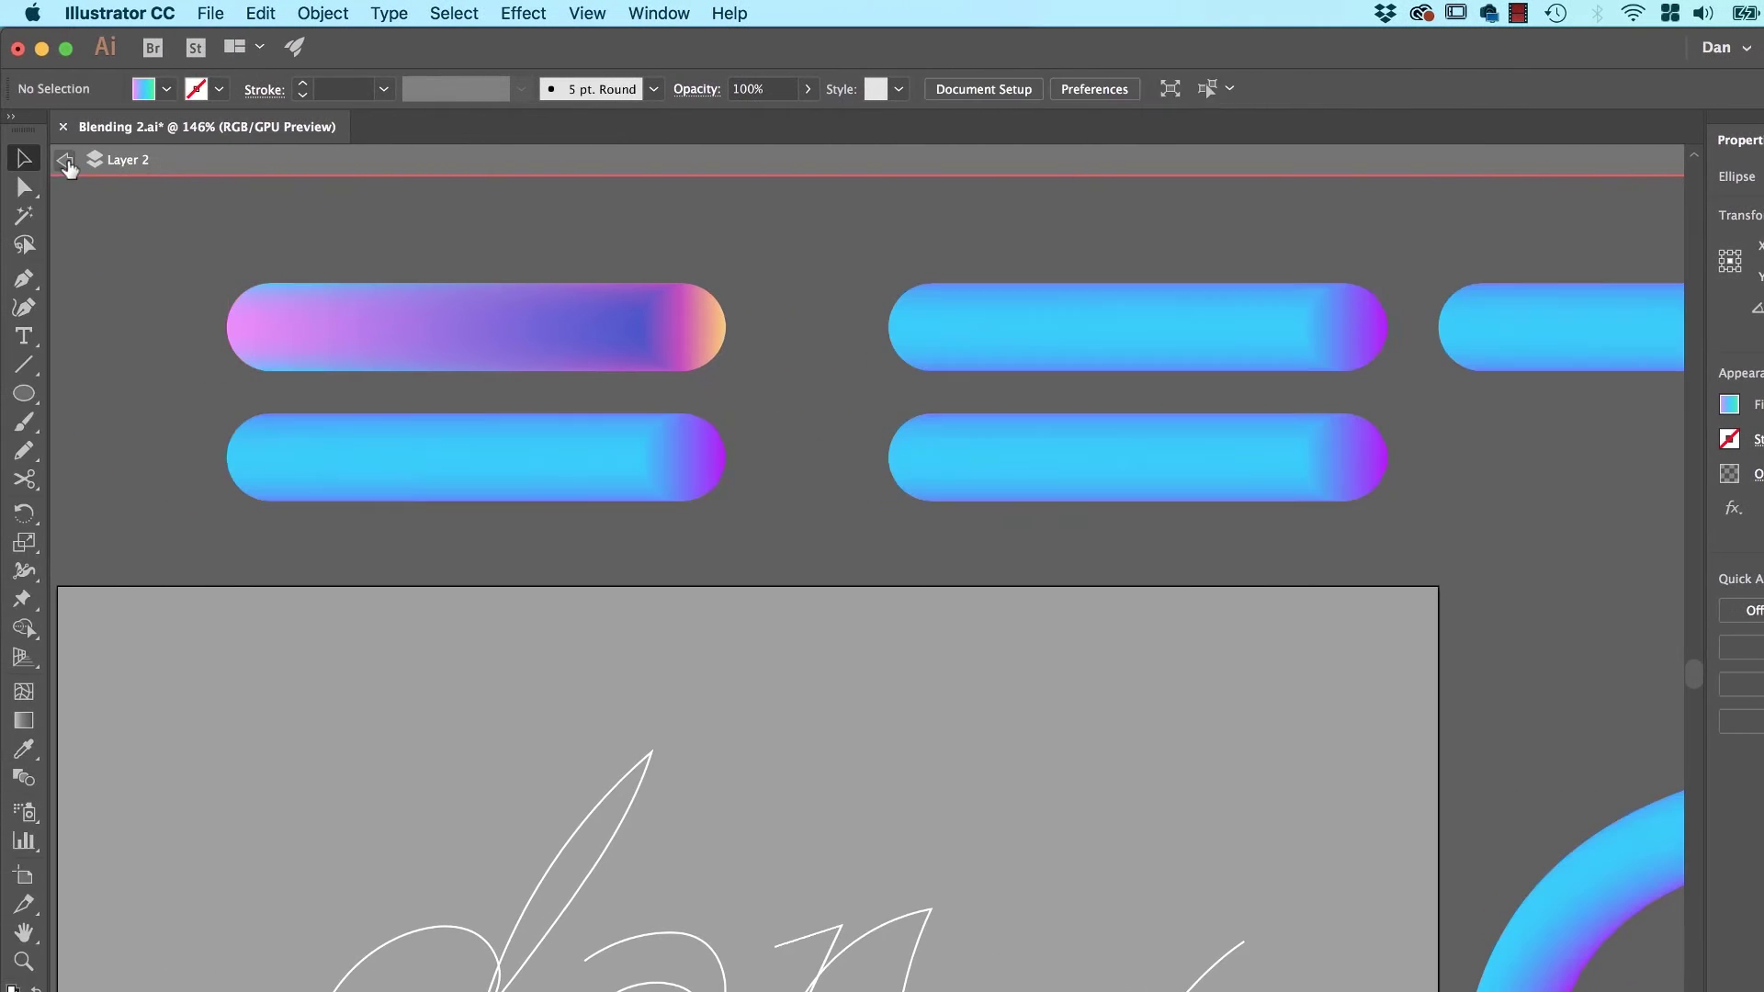
left_click(66, 161)
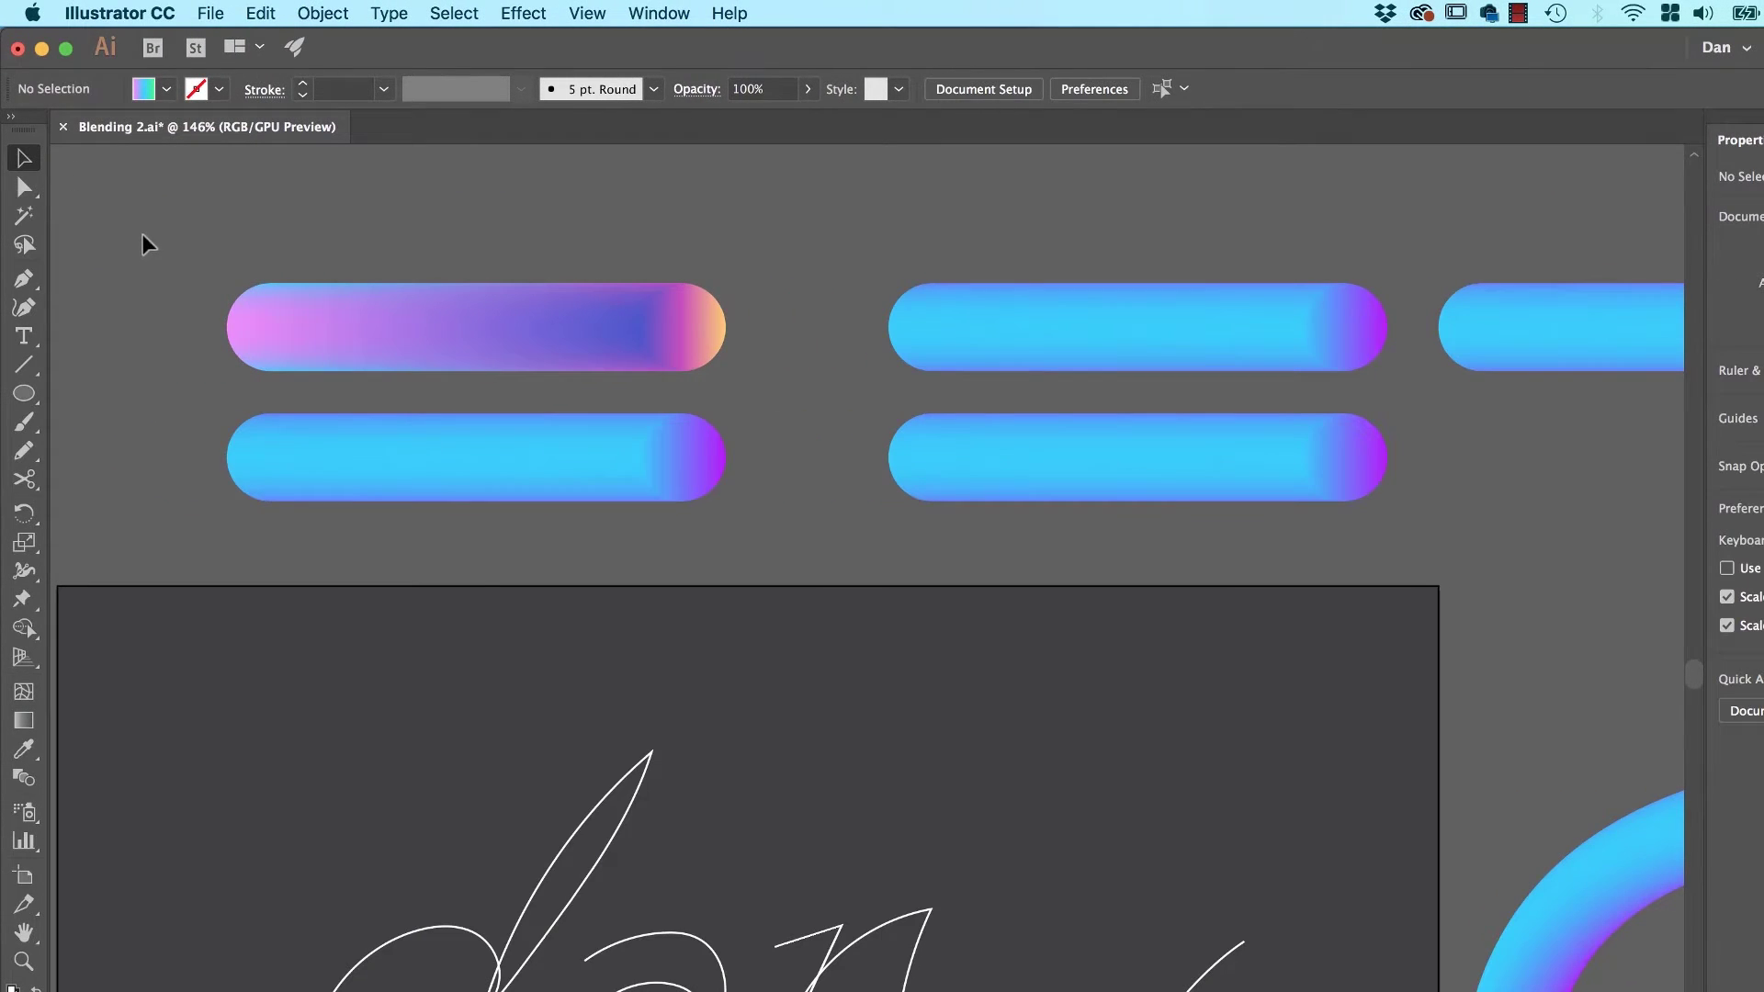
Move the lower-left pill above the right pills and stack duplicate copies of the pink pill.
left_click_drag(417, 488, 1316, 240)
scroll(663, 393, "up", 3)
scroll(663, 394, "left", 3)
left_click(749, 490)
left_click_drag(748, 489, 755, 386)
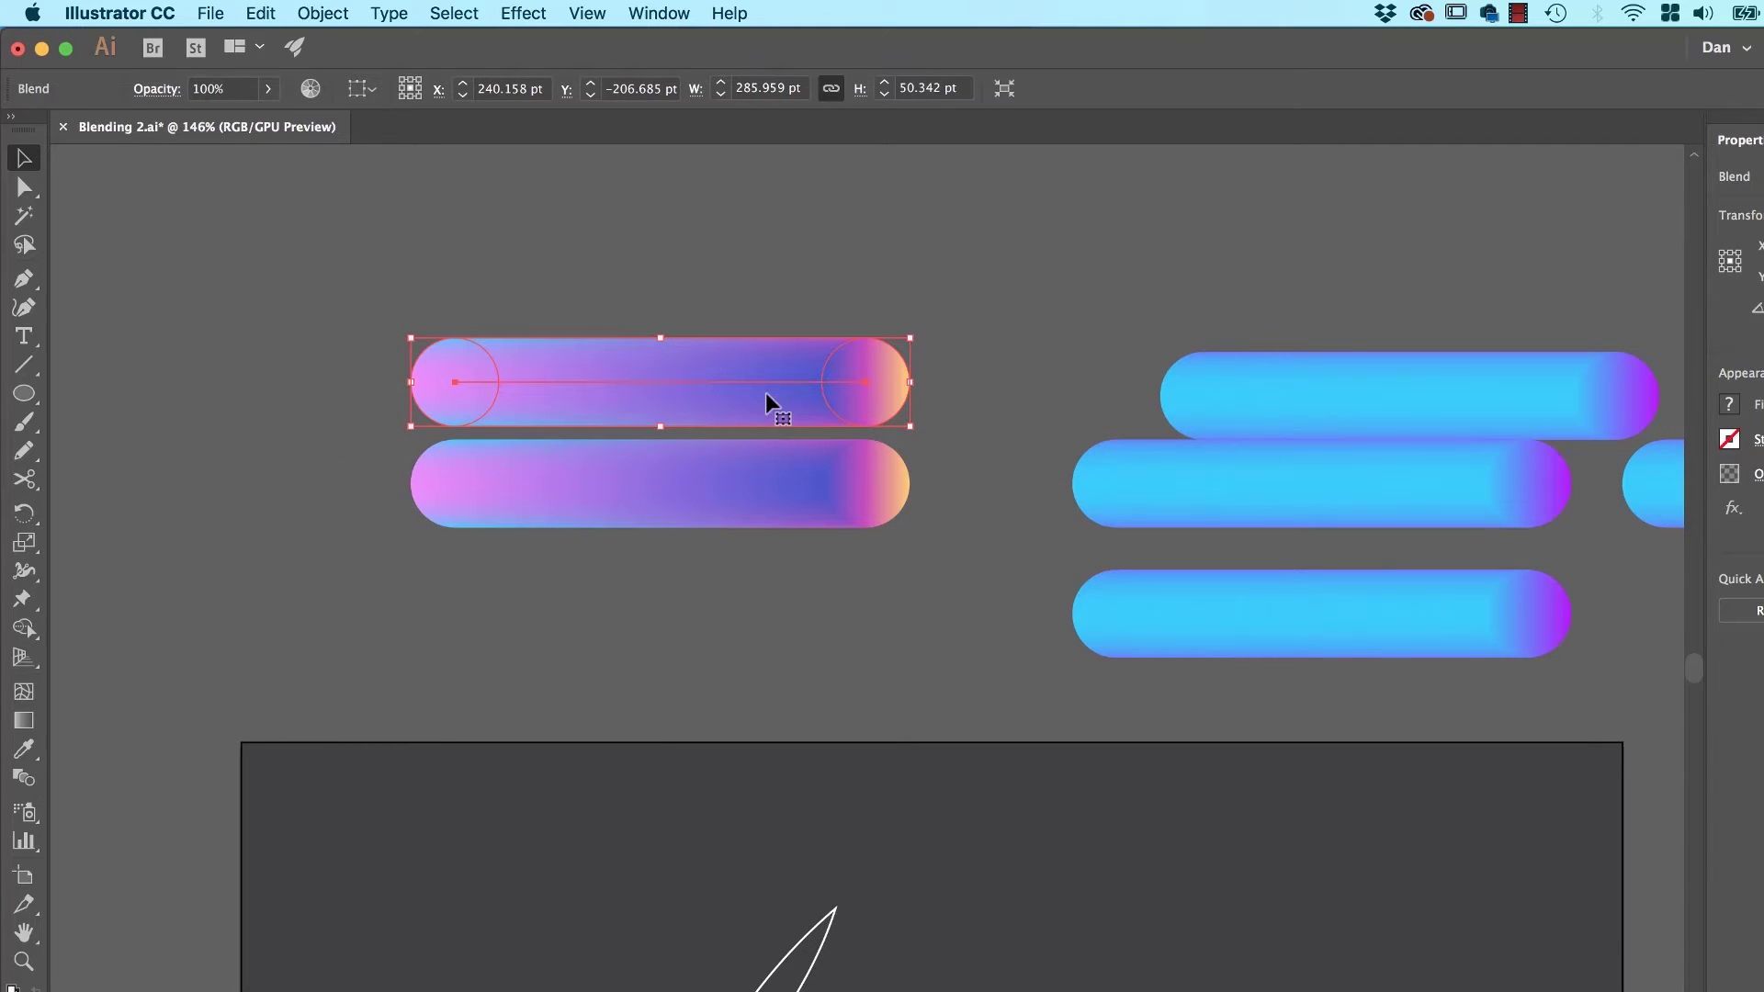
key("ctrl+d")
key("ctrl+d")
left_click(863, 195)
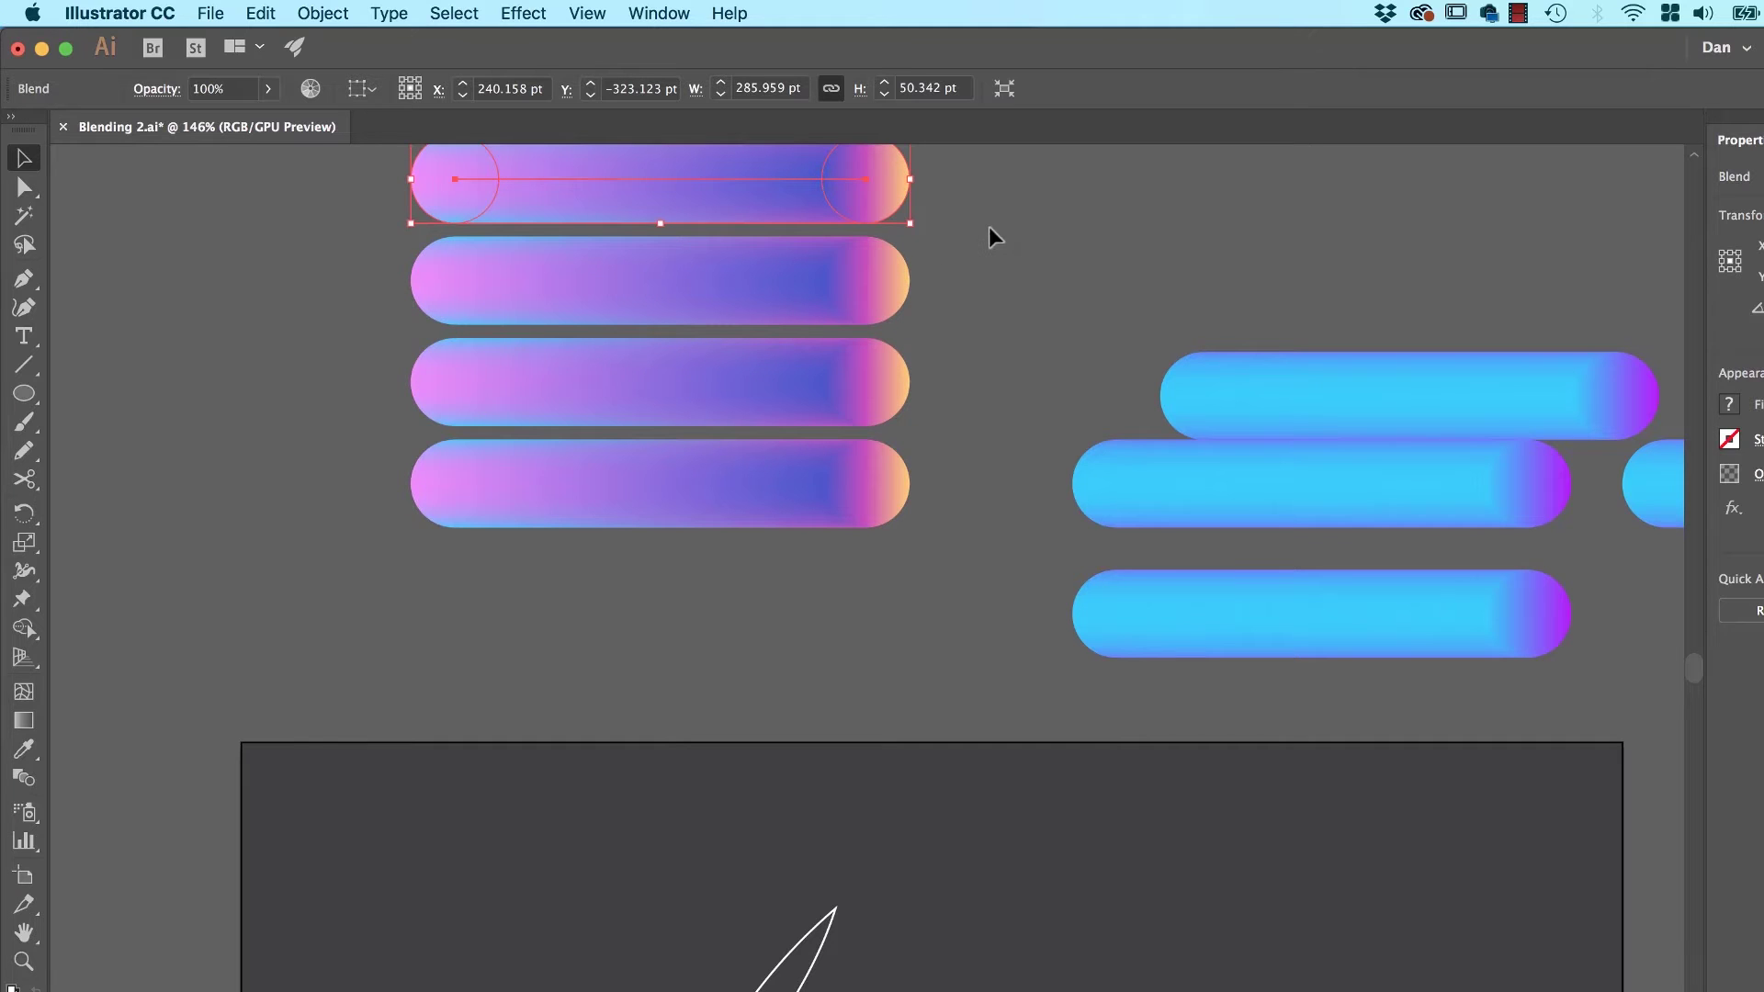
key("ctrl+d")
Select the bottom pink pill together with the handwritten 'd' outline.
scroll(974, 262, "up", 3)
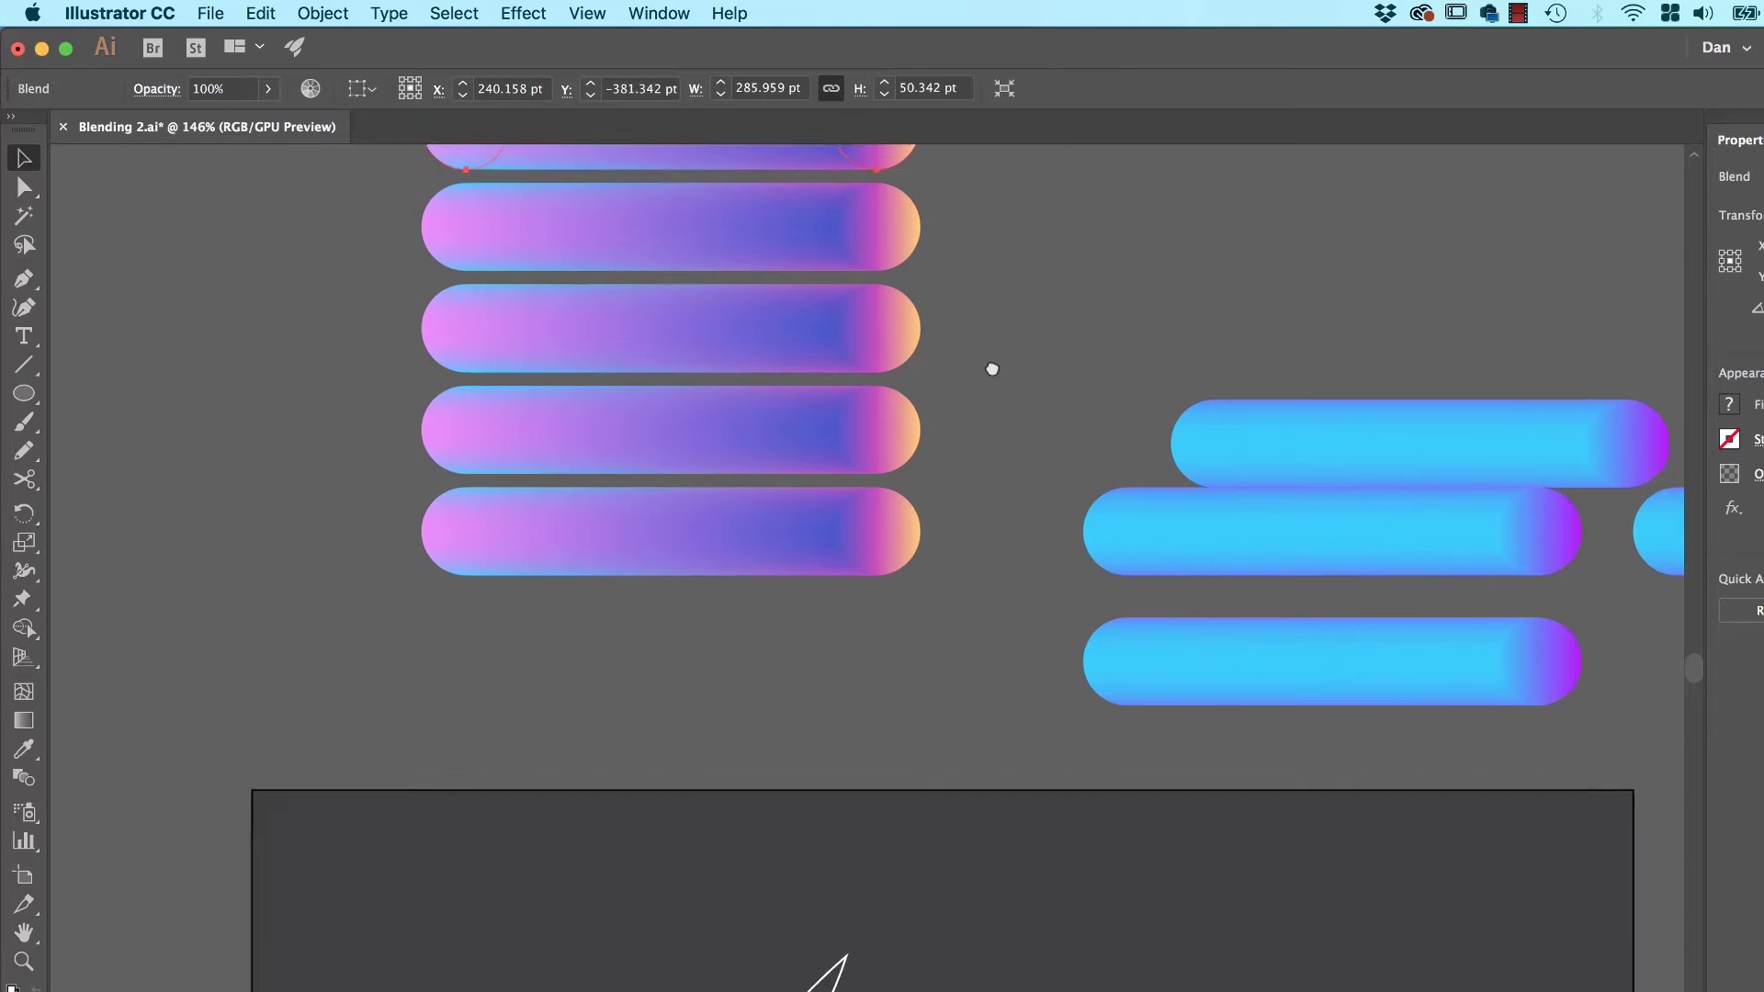
left_click_drag(1001, 262, 620, 749)
left_click(801, 647)
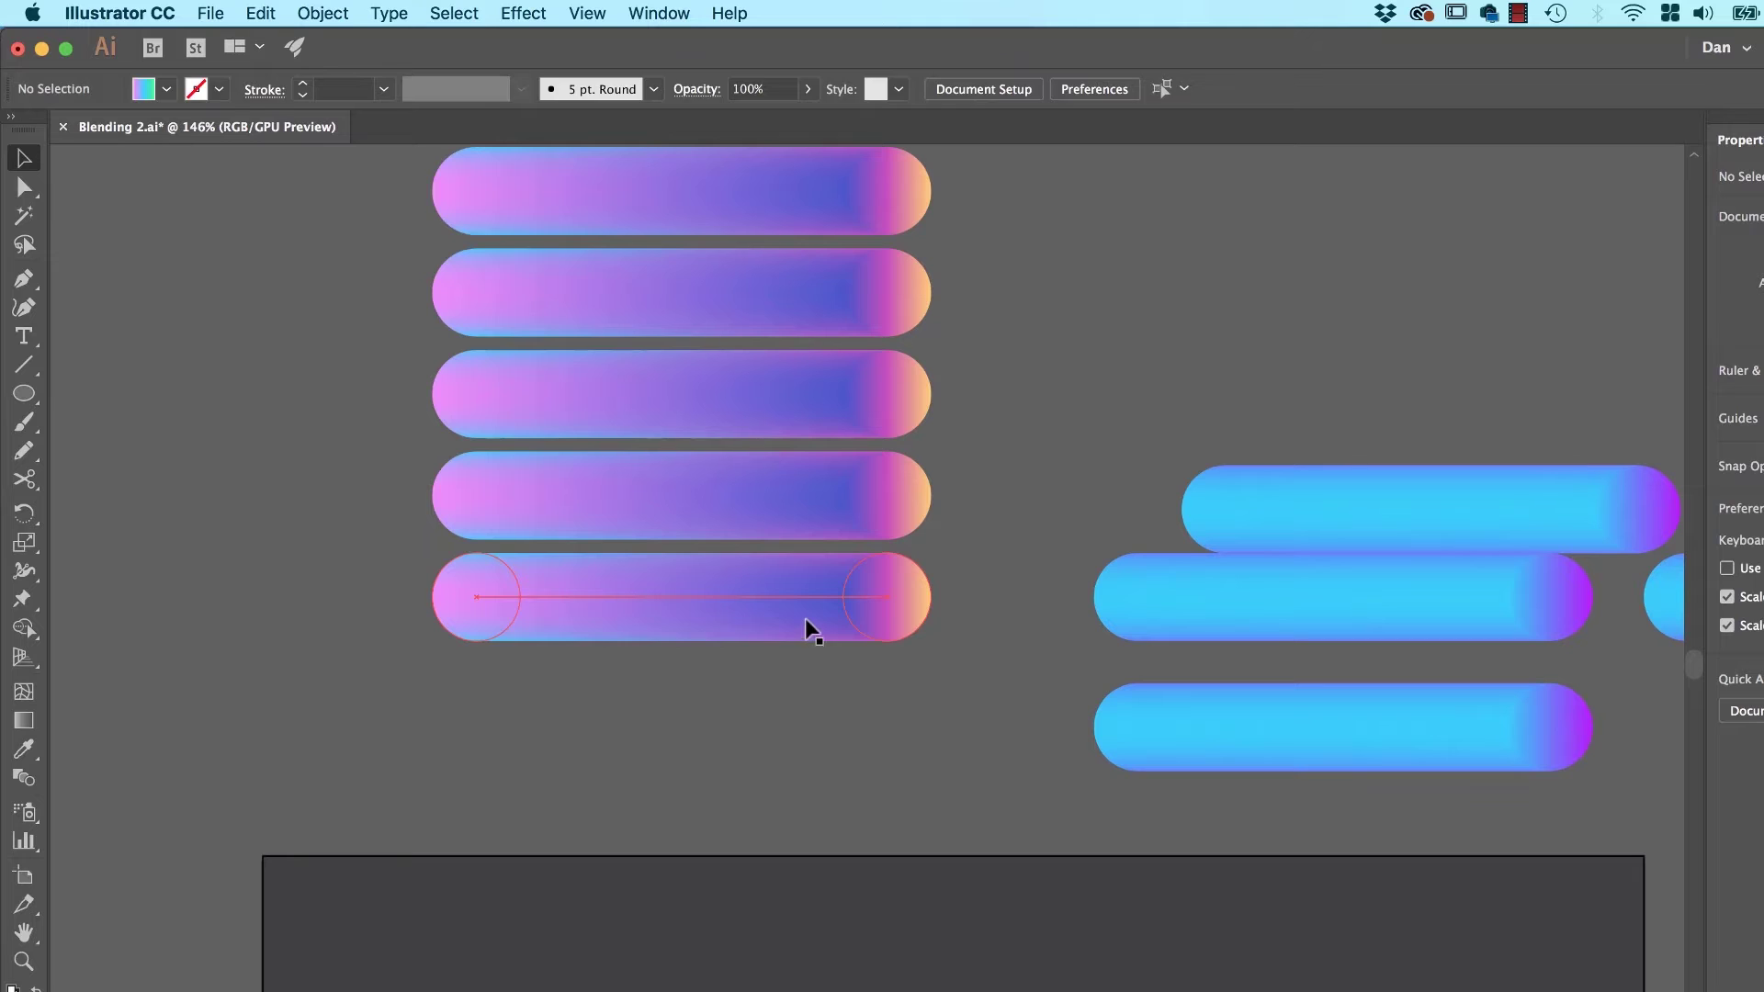
left_click(806, 621)
left_click_drag(890, 837, 858, 543)
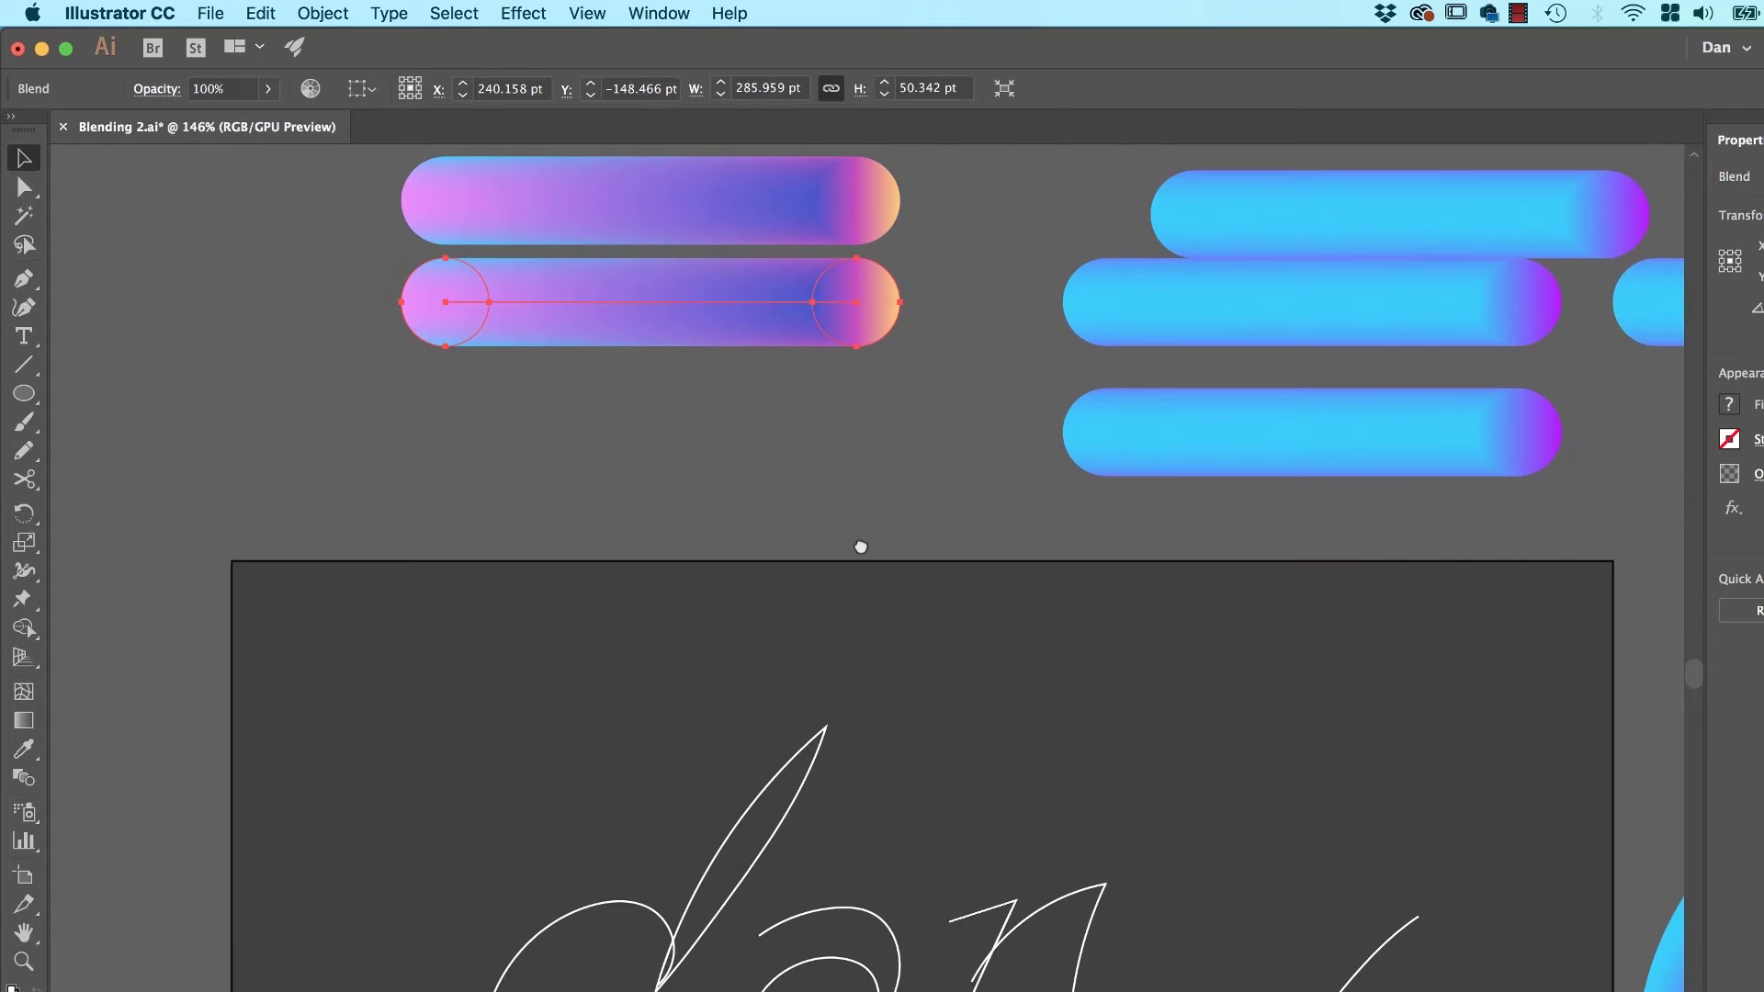
left_click(780, 842, "shift")
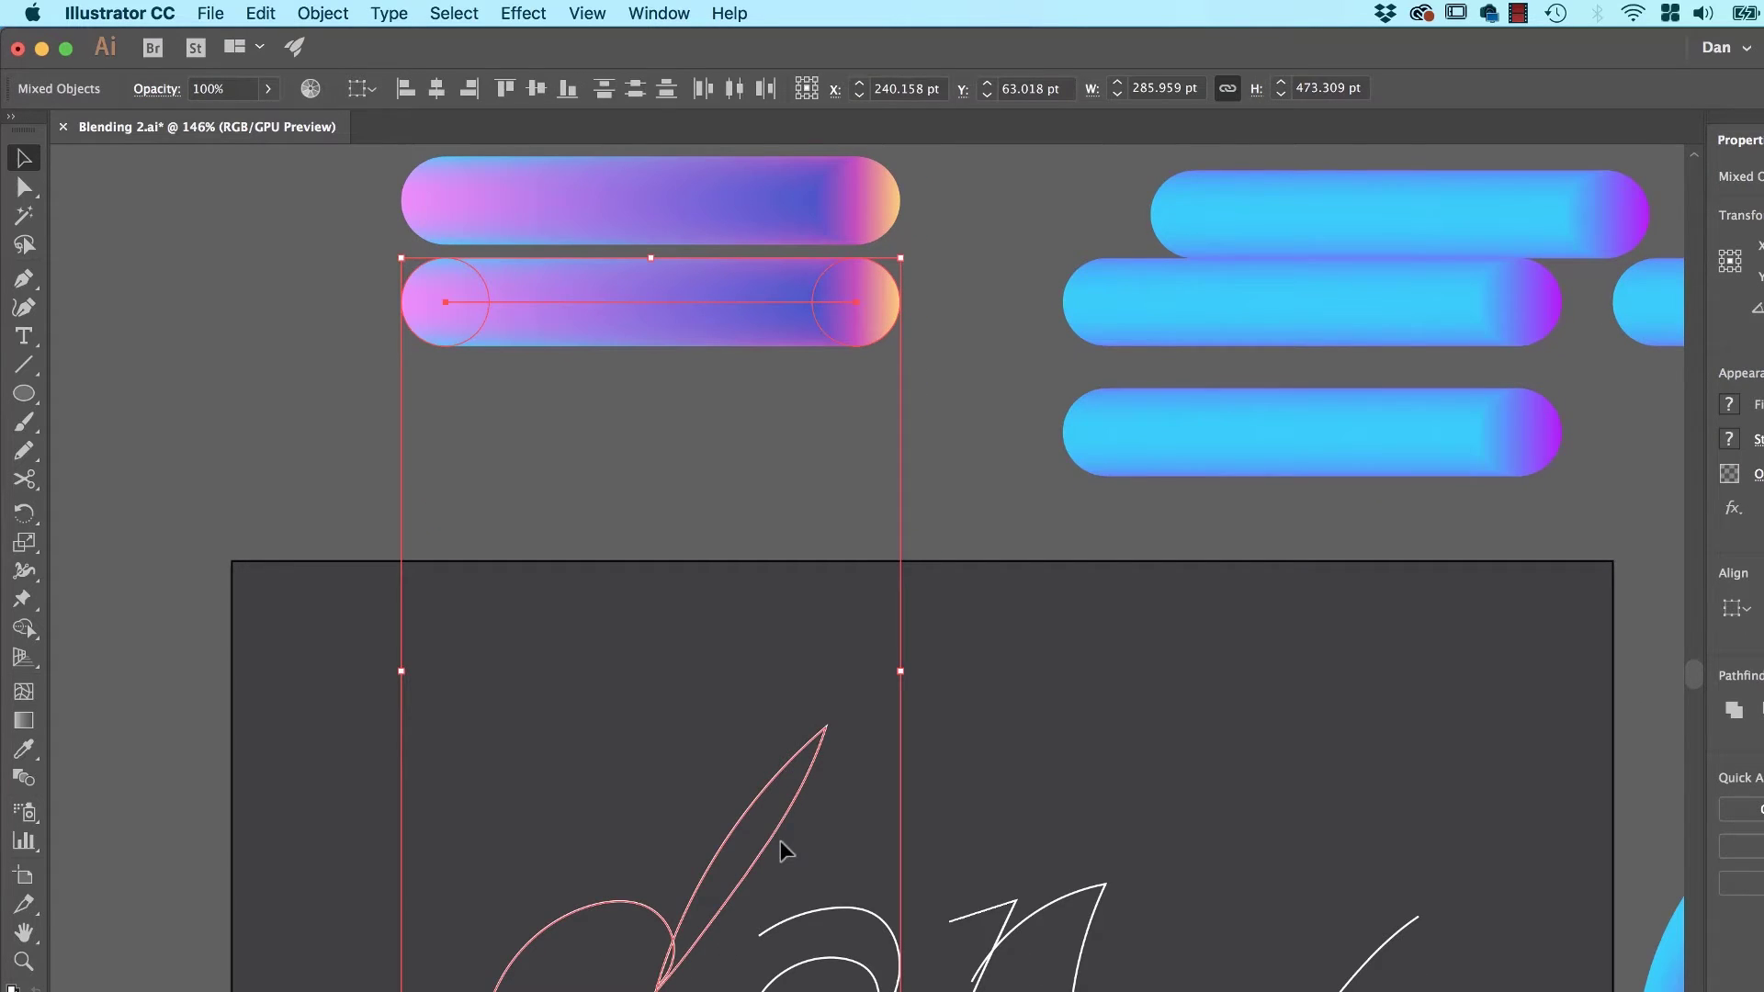
left_click(323, 13)
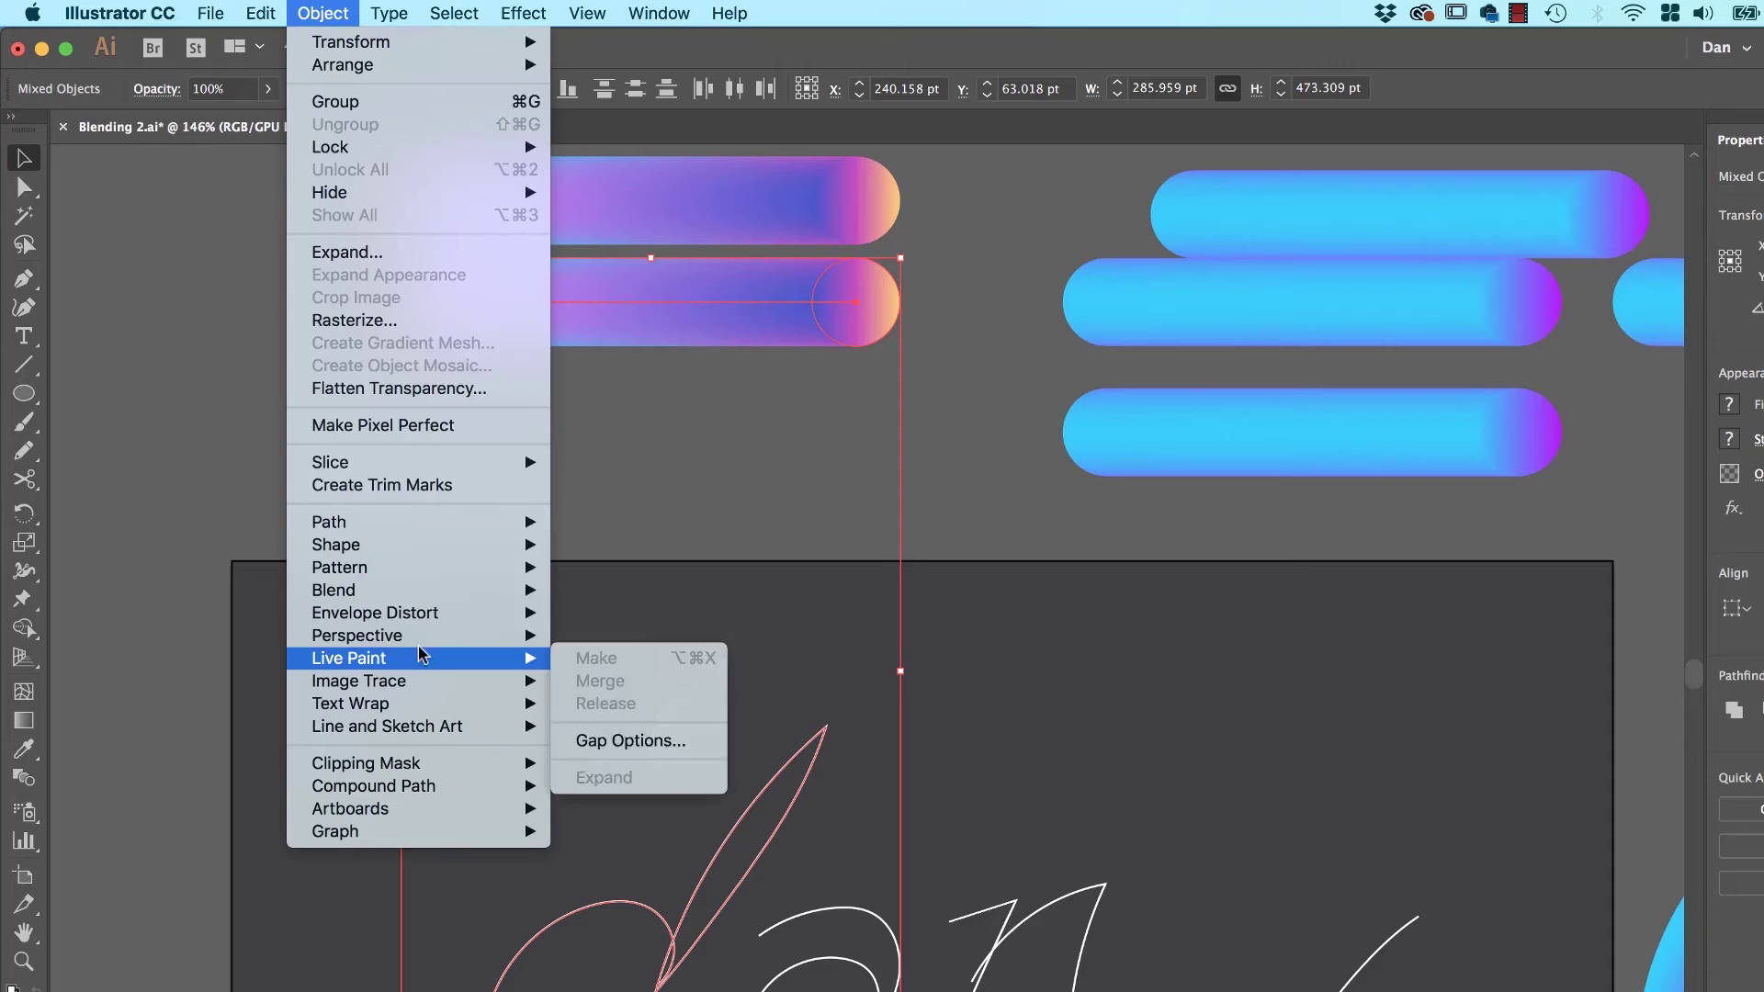
Undo the first spine replacement and scale the pink pill blend down to 50%.
mouse_move(405, 591)
left_click(614, 724)
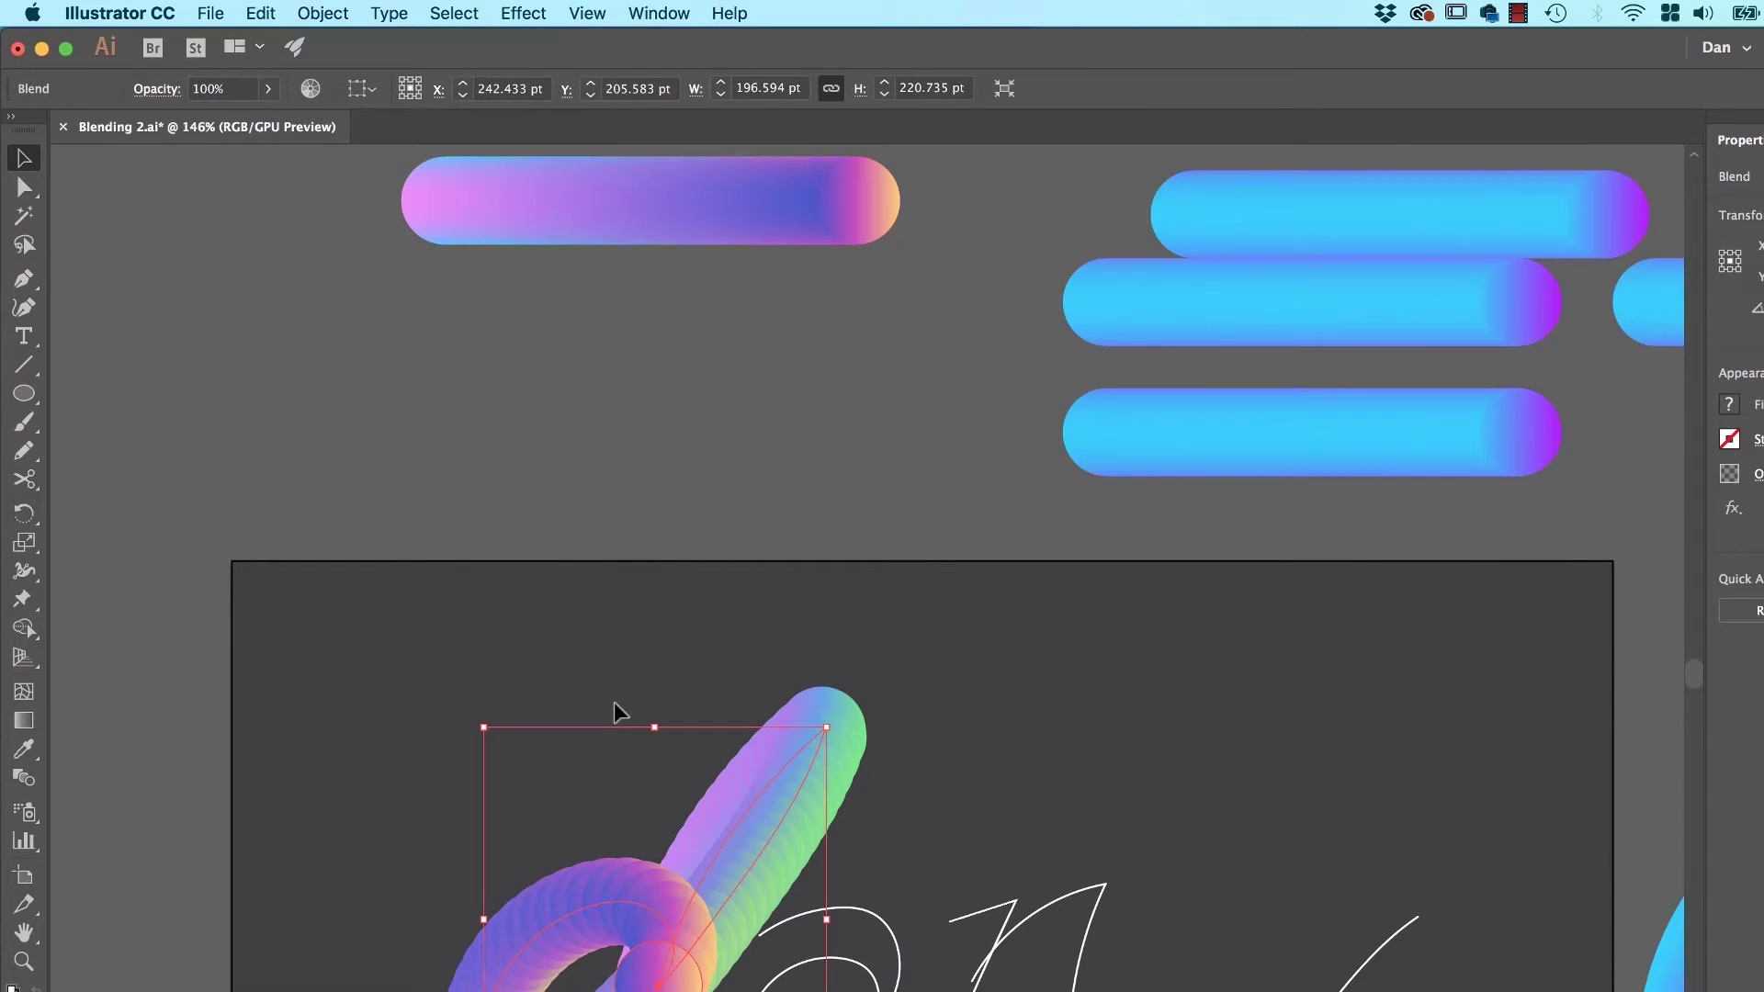
key("super+z")
left_click(772, 647)
left_click(792, 306)
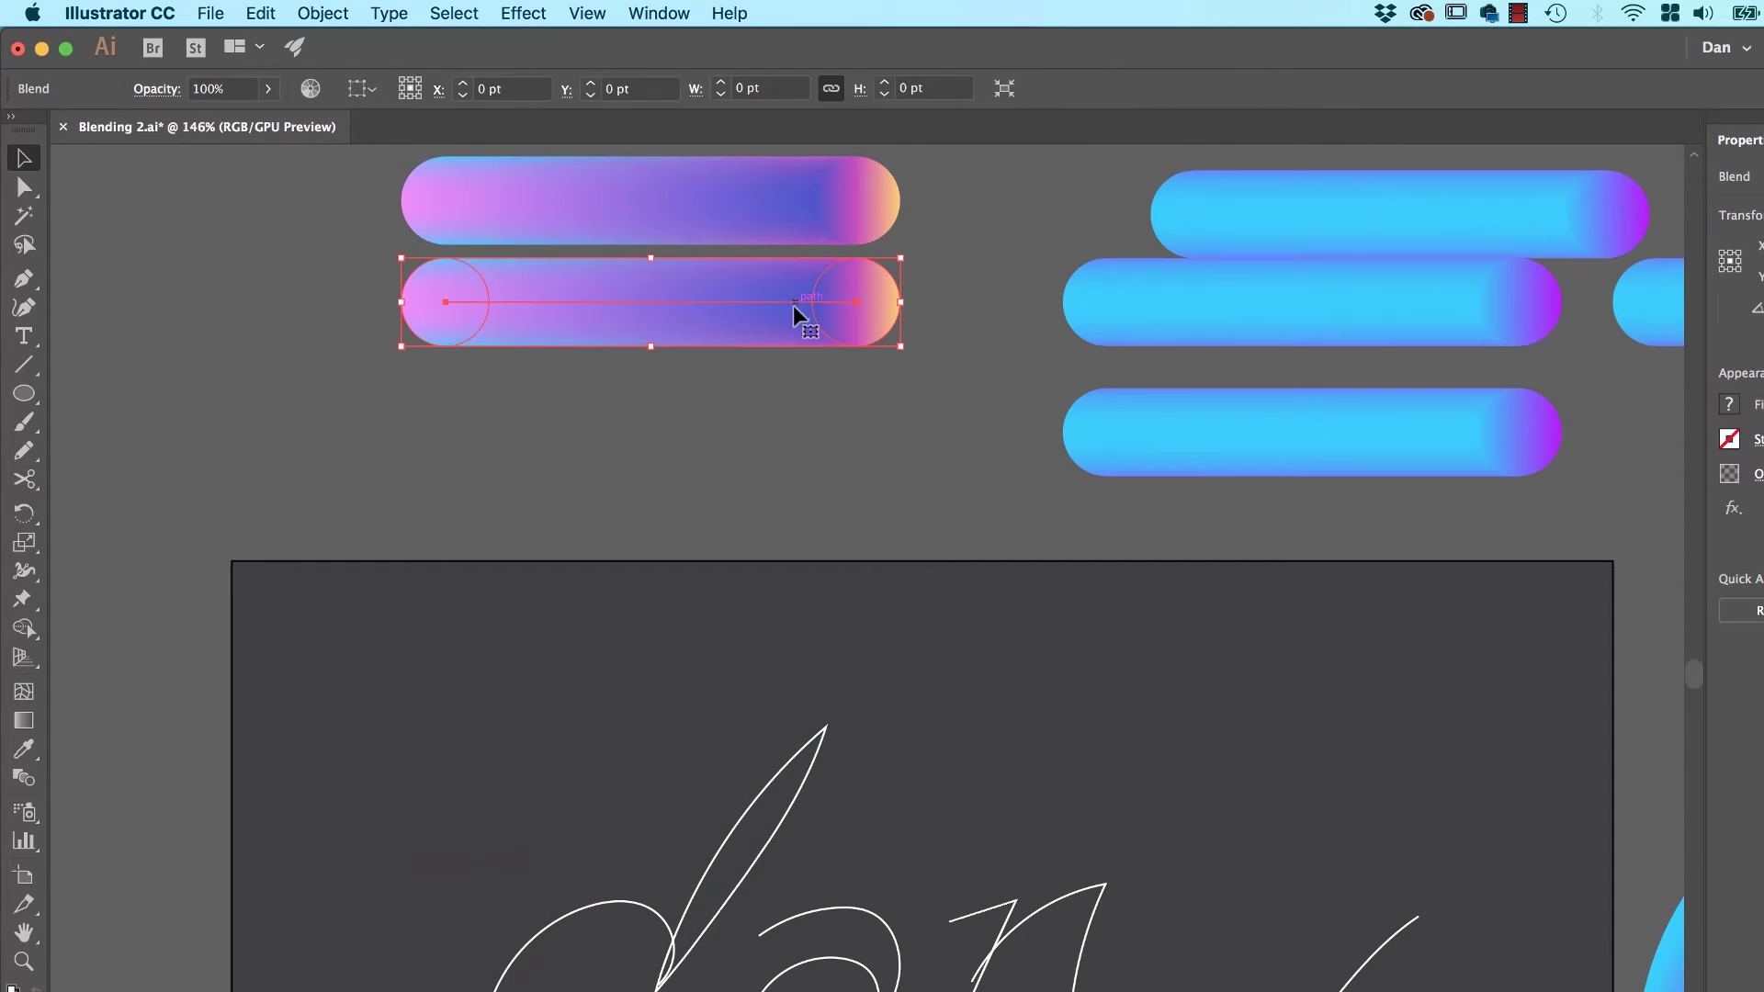
left_click_drag(901, 260, 652, 303)
left_click_drag(463, 323, 468, 323)
Replace the 'd' path's spine with the smaller pill blend and select the resulting 'd' blend.
left_click(778, 800, "shift")
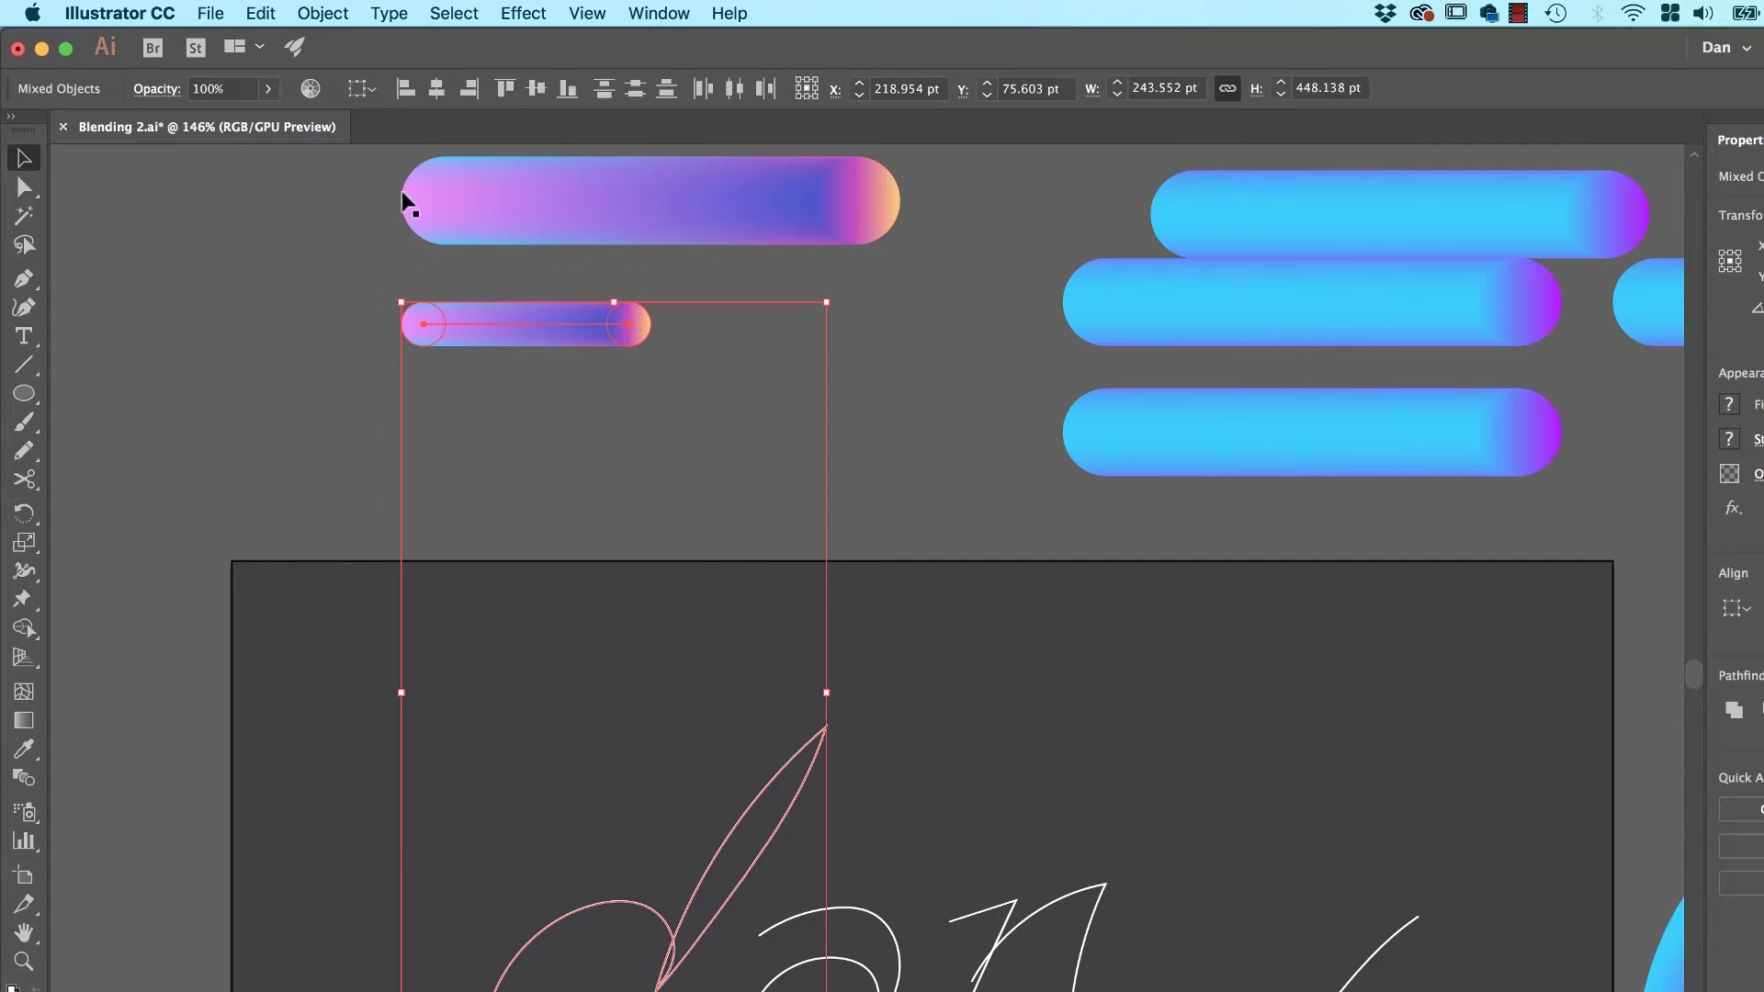
left_click(322, 12)
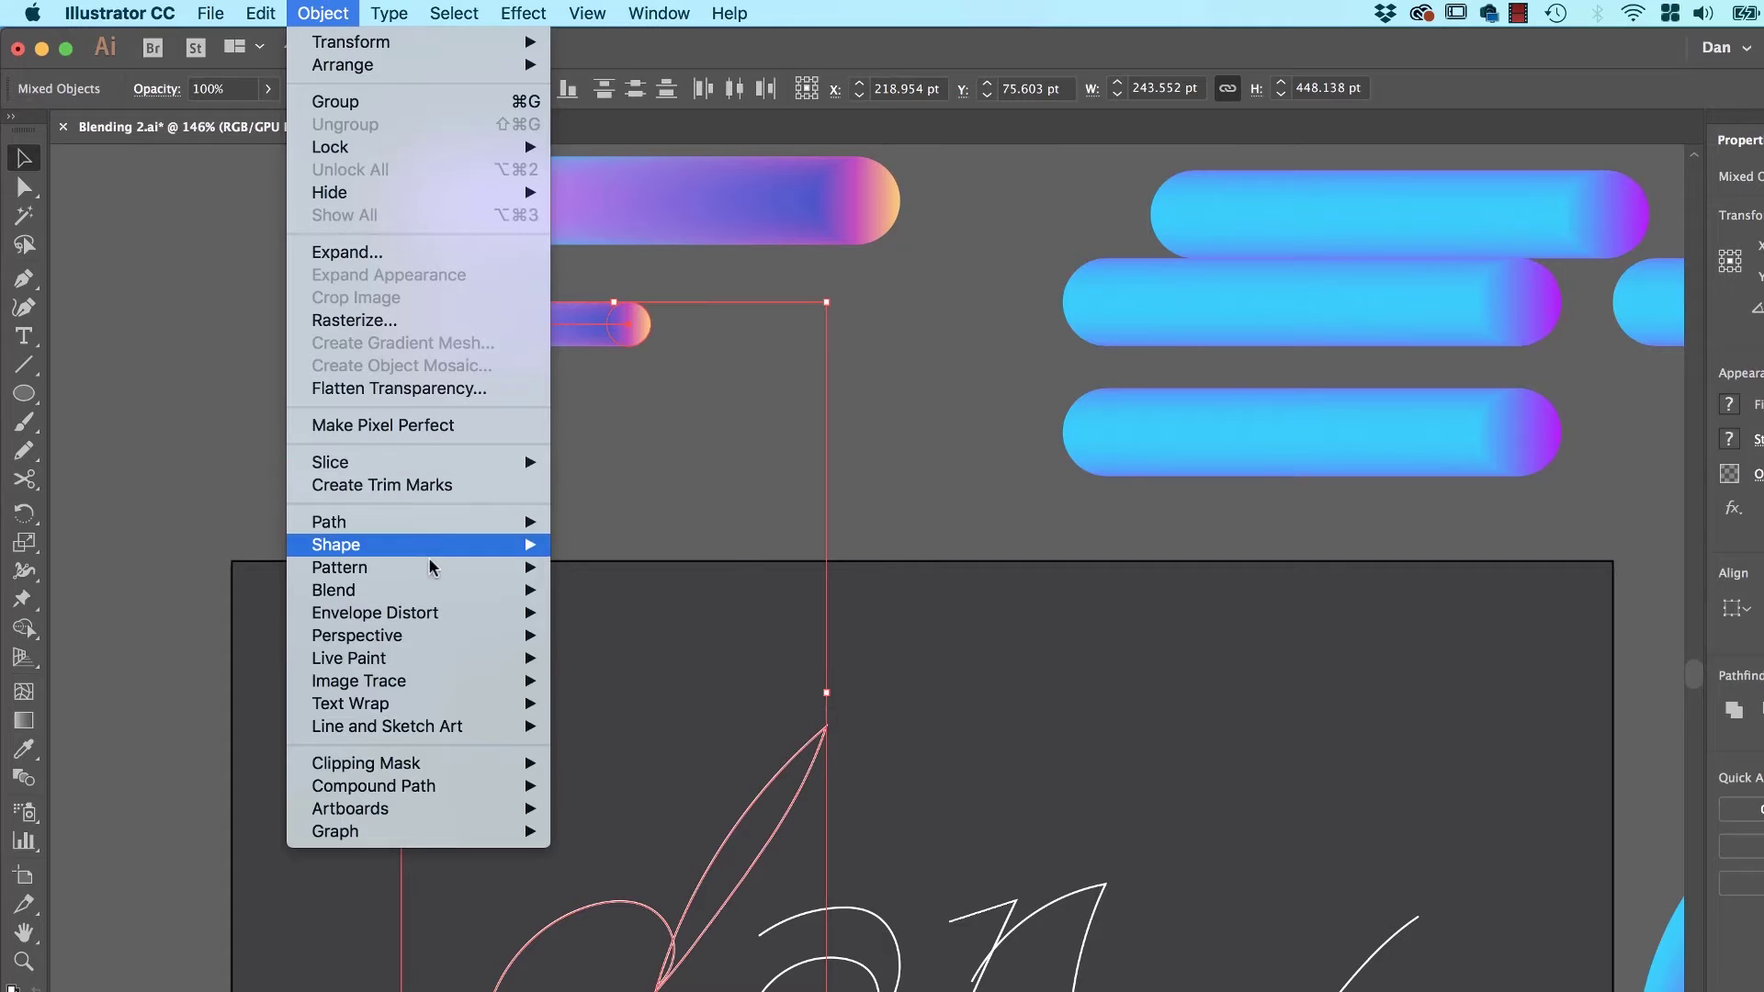
mouse_move(428, 592)
left_click(648, 725)
left_click(470, 691)
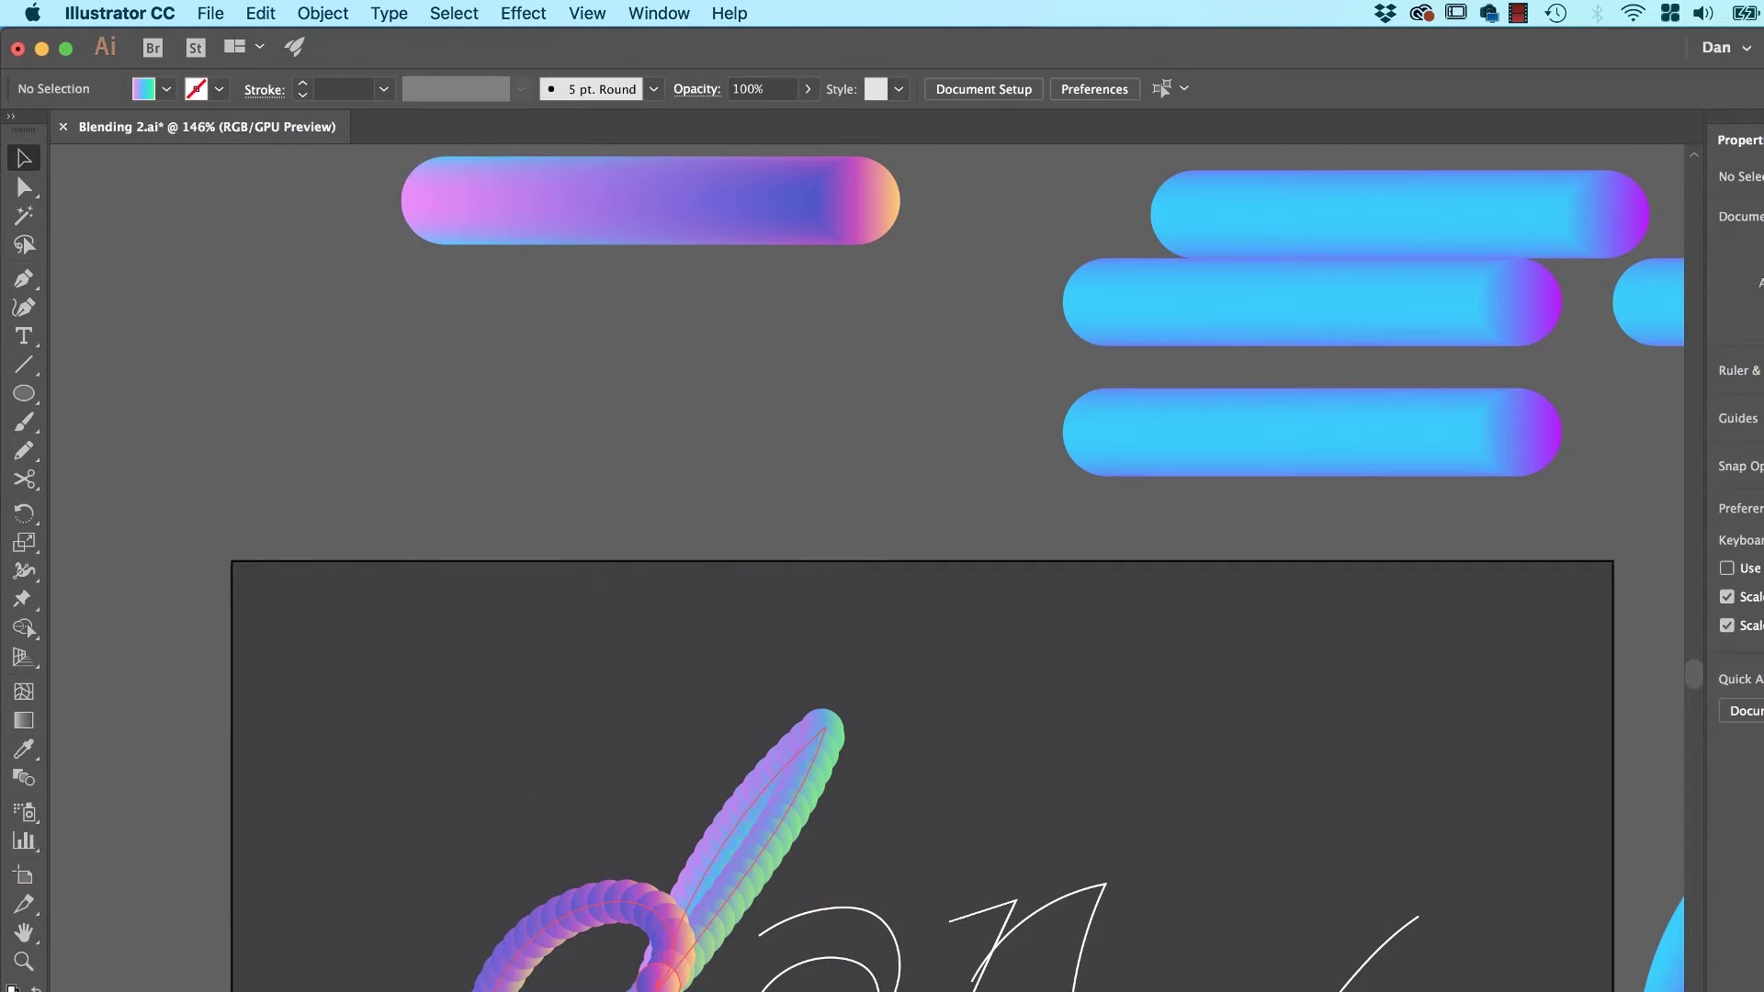
left_click(586, 911)
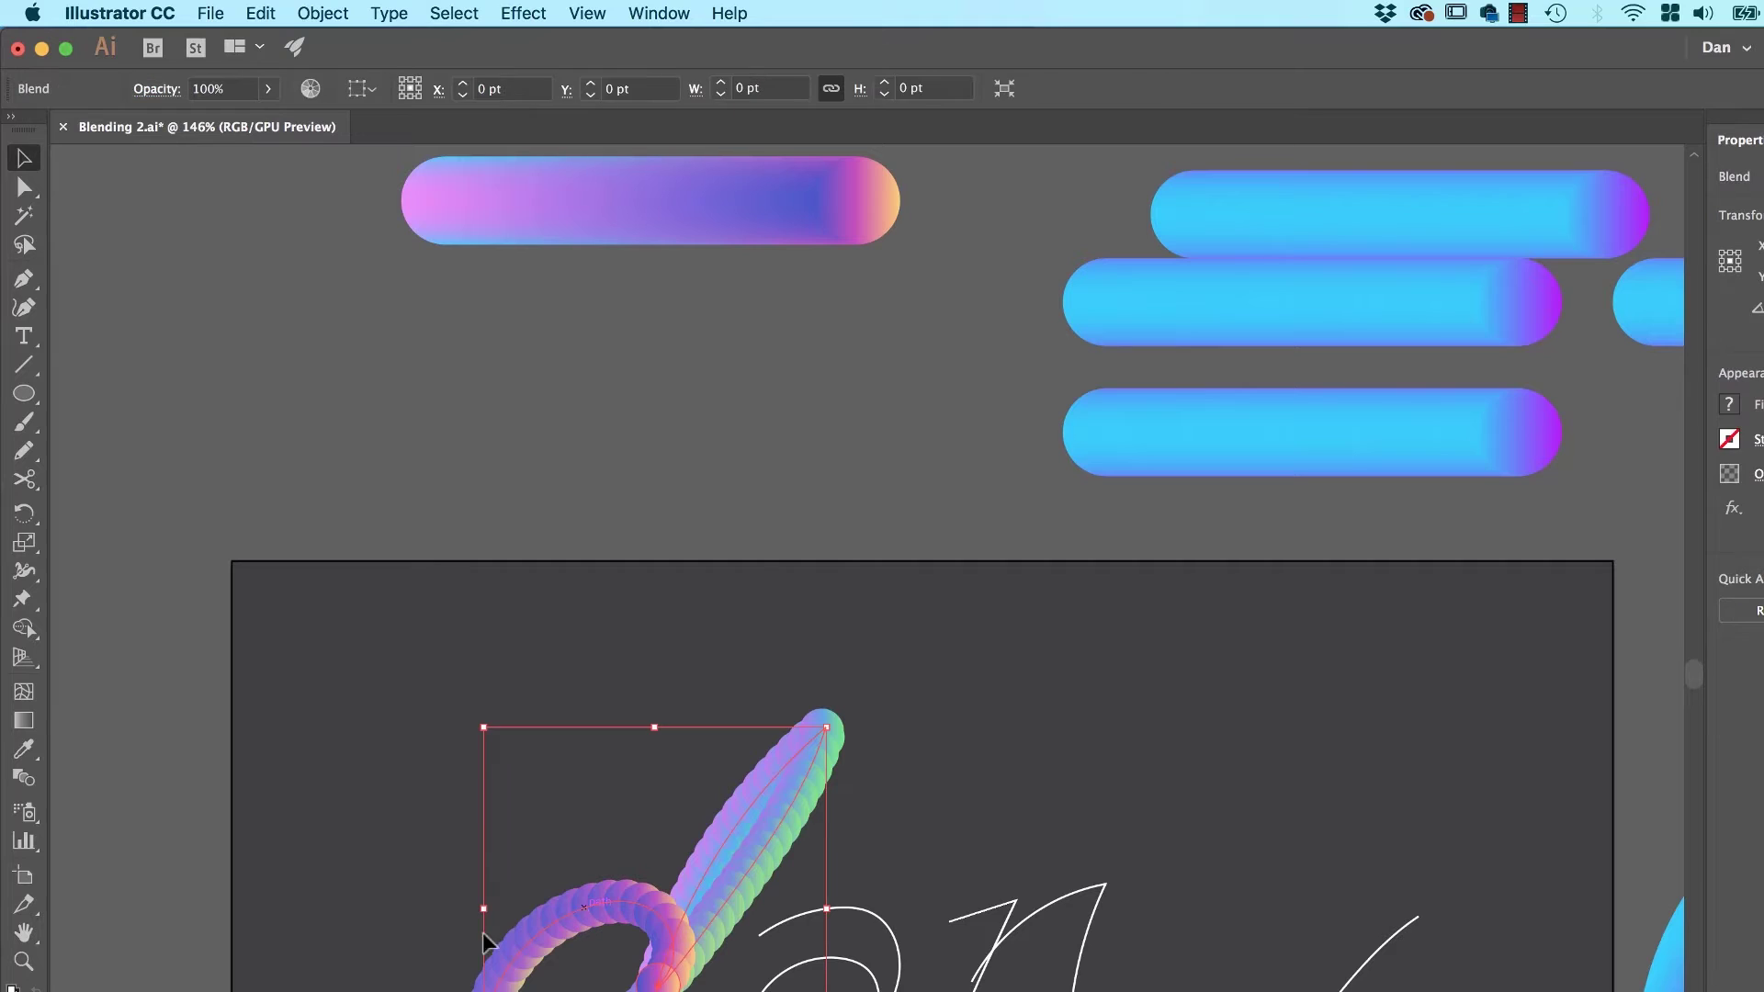
Set the 'd' blend's Blend Options to Specified Distance 1 pt with Preview, then zoom in on it.
double_click(43, 778)
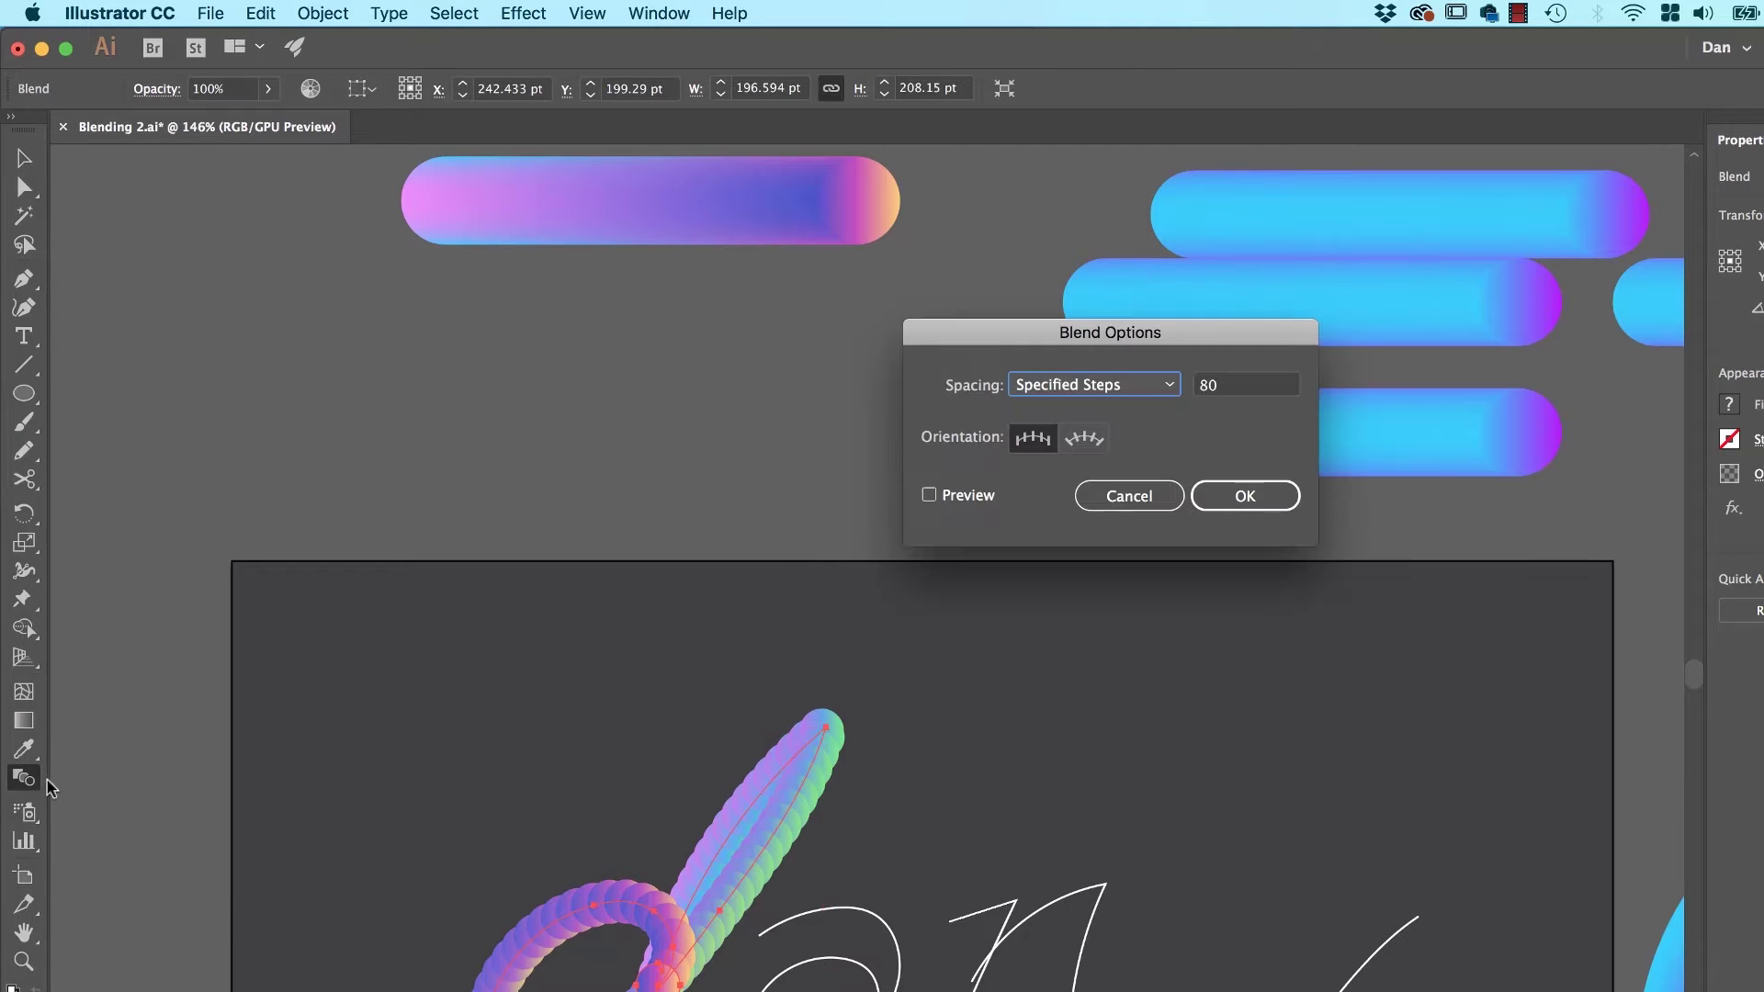
left_click(1148, 401)
left_click(1150, 459)
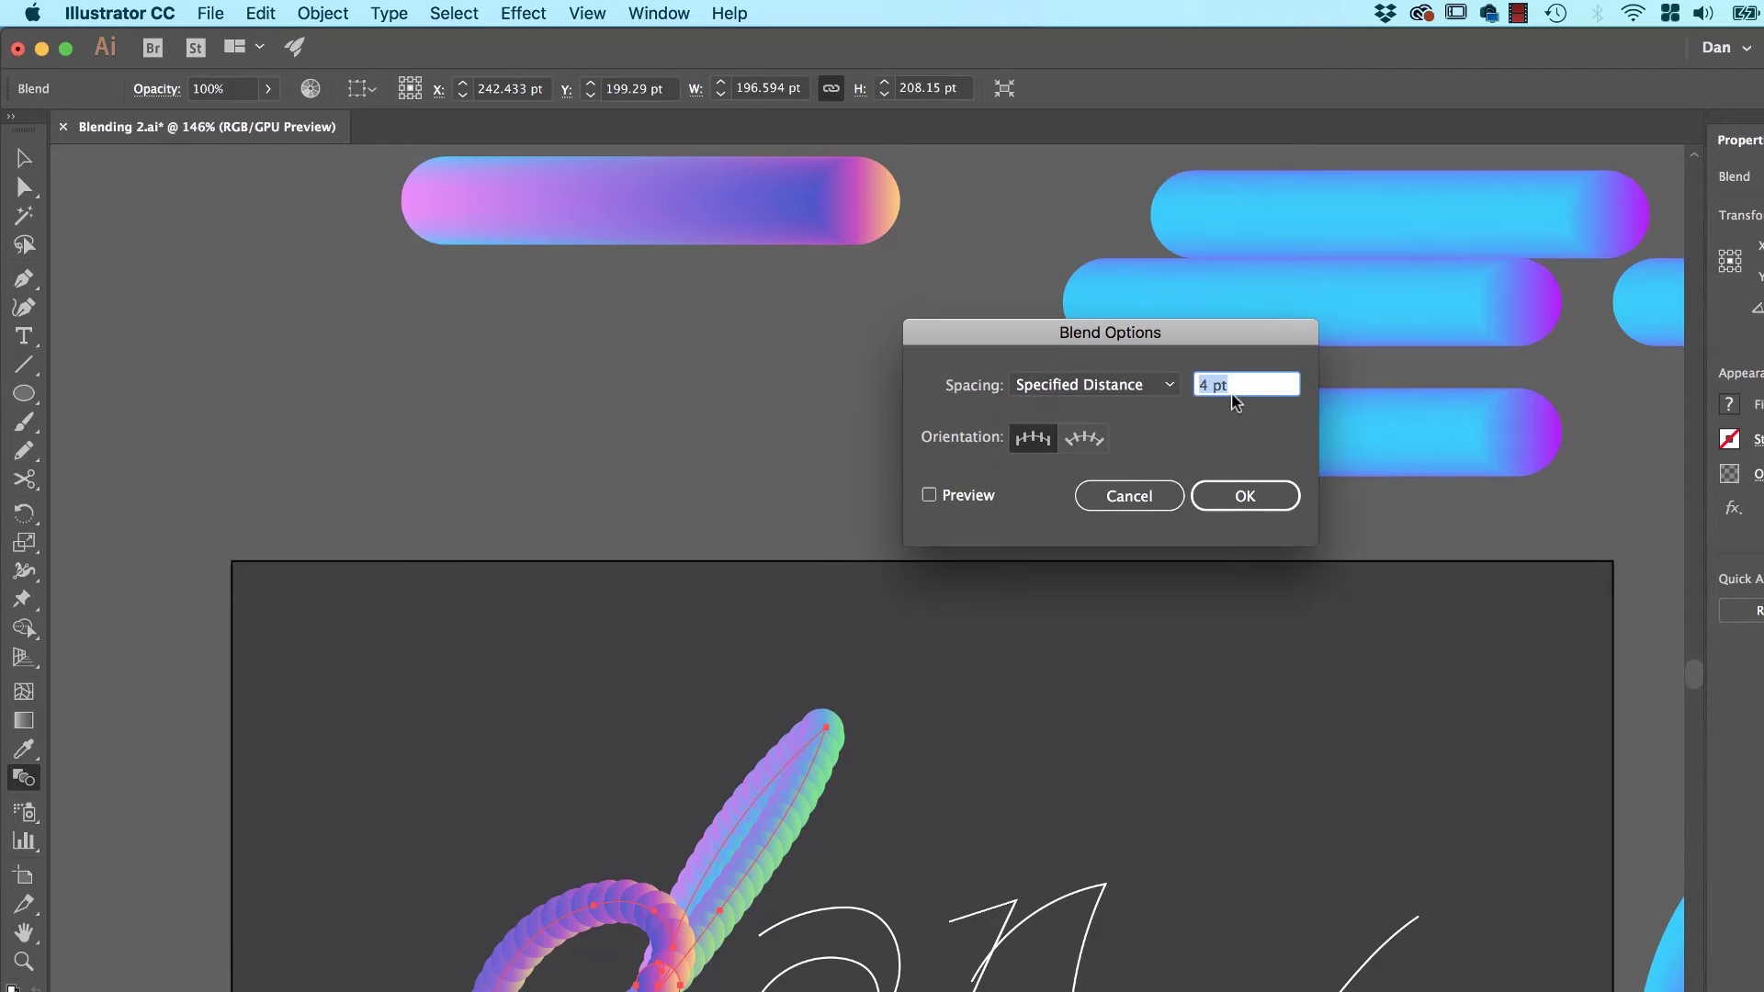
type("1")
left_click(970, 502)
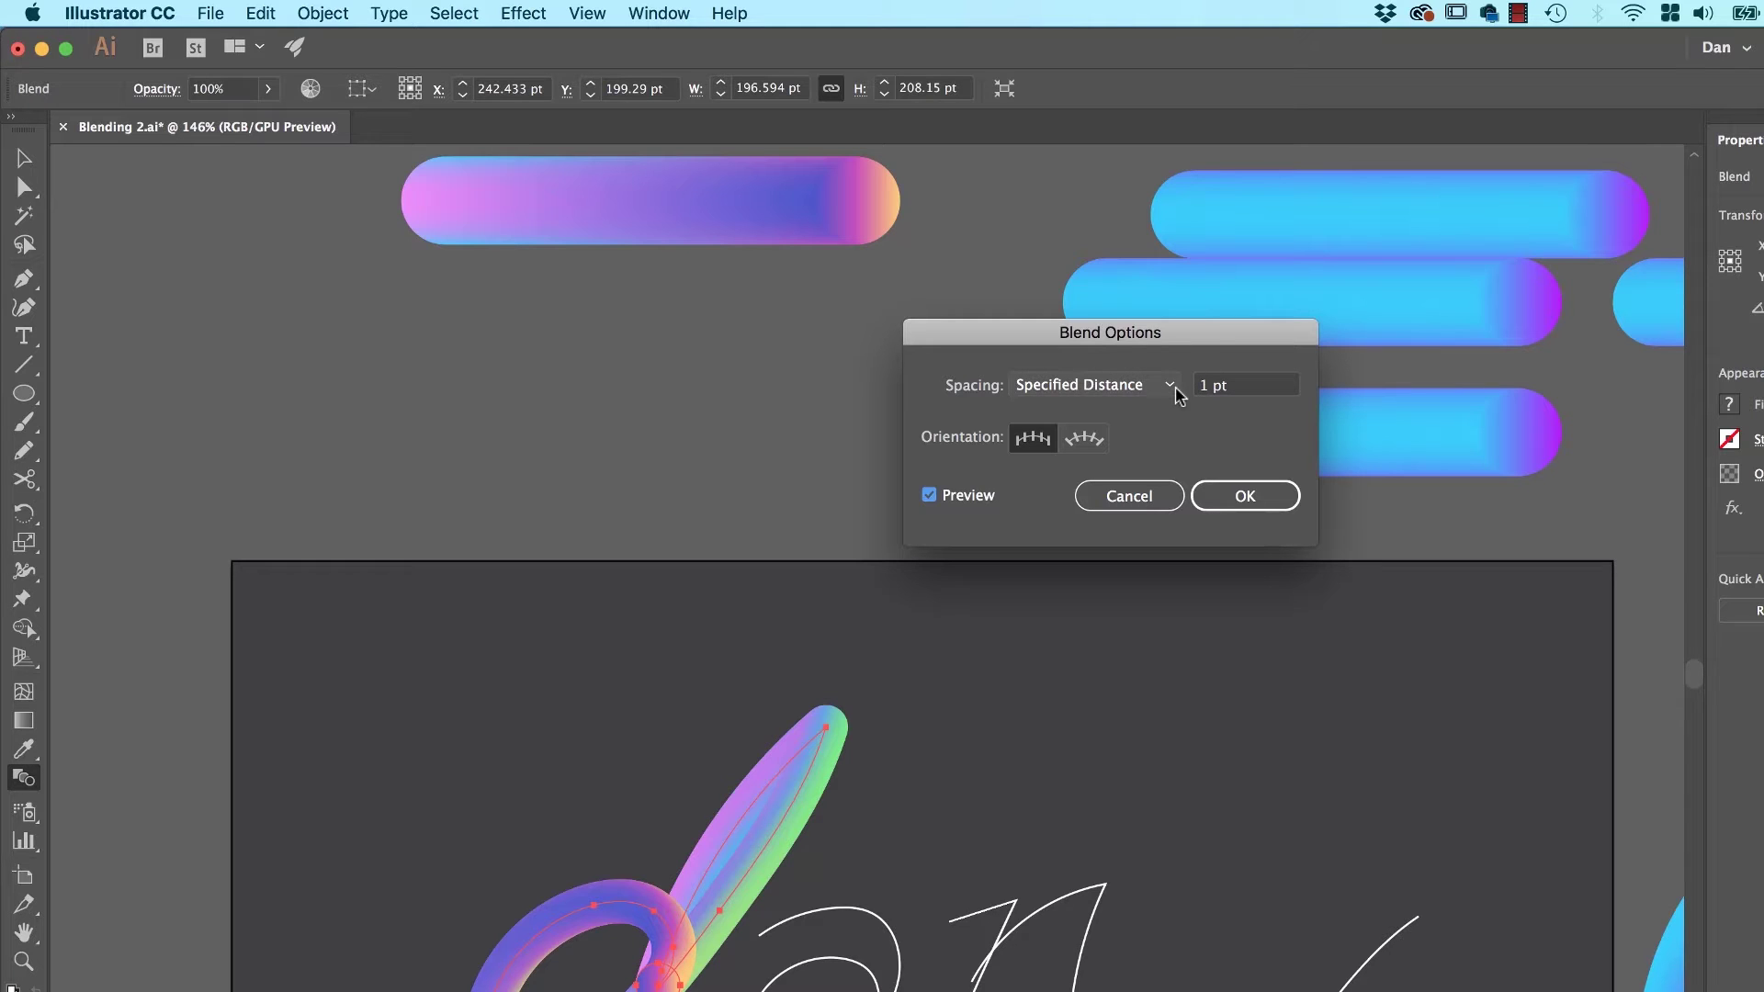
left_click(1242, 501)
key("Return")
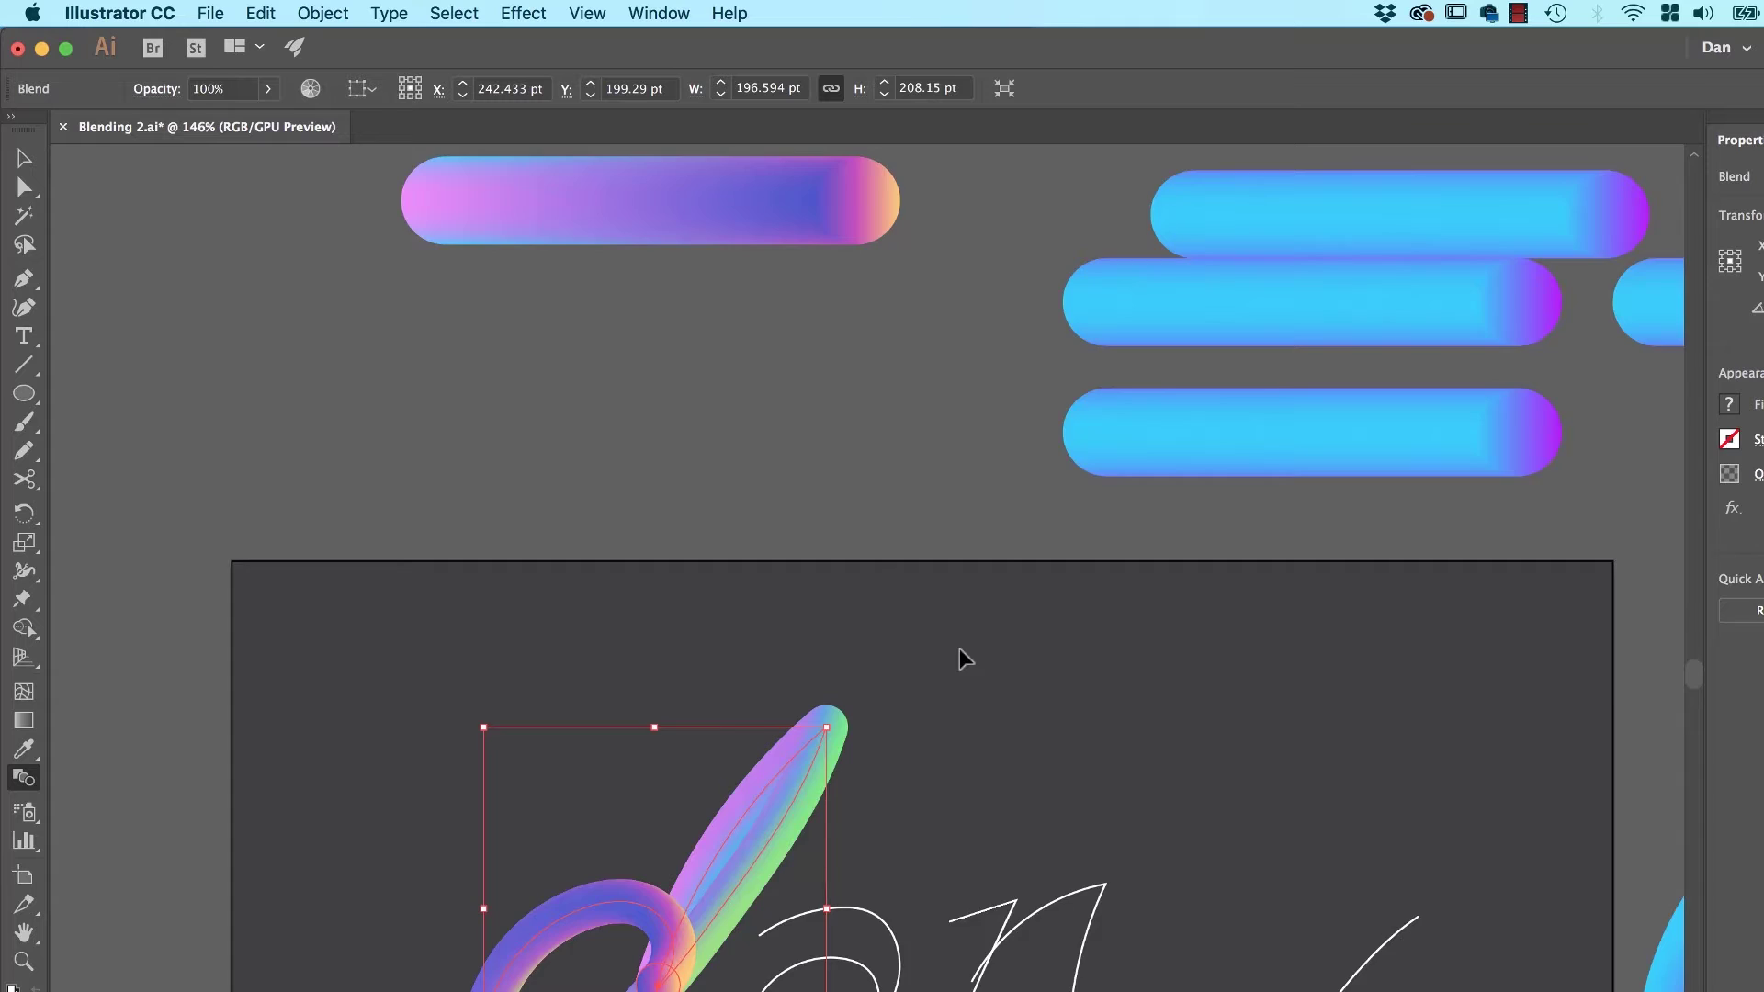
key("super+equal")
key("v")
left_click(592, 539)
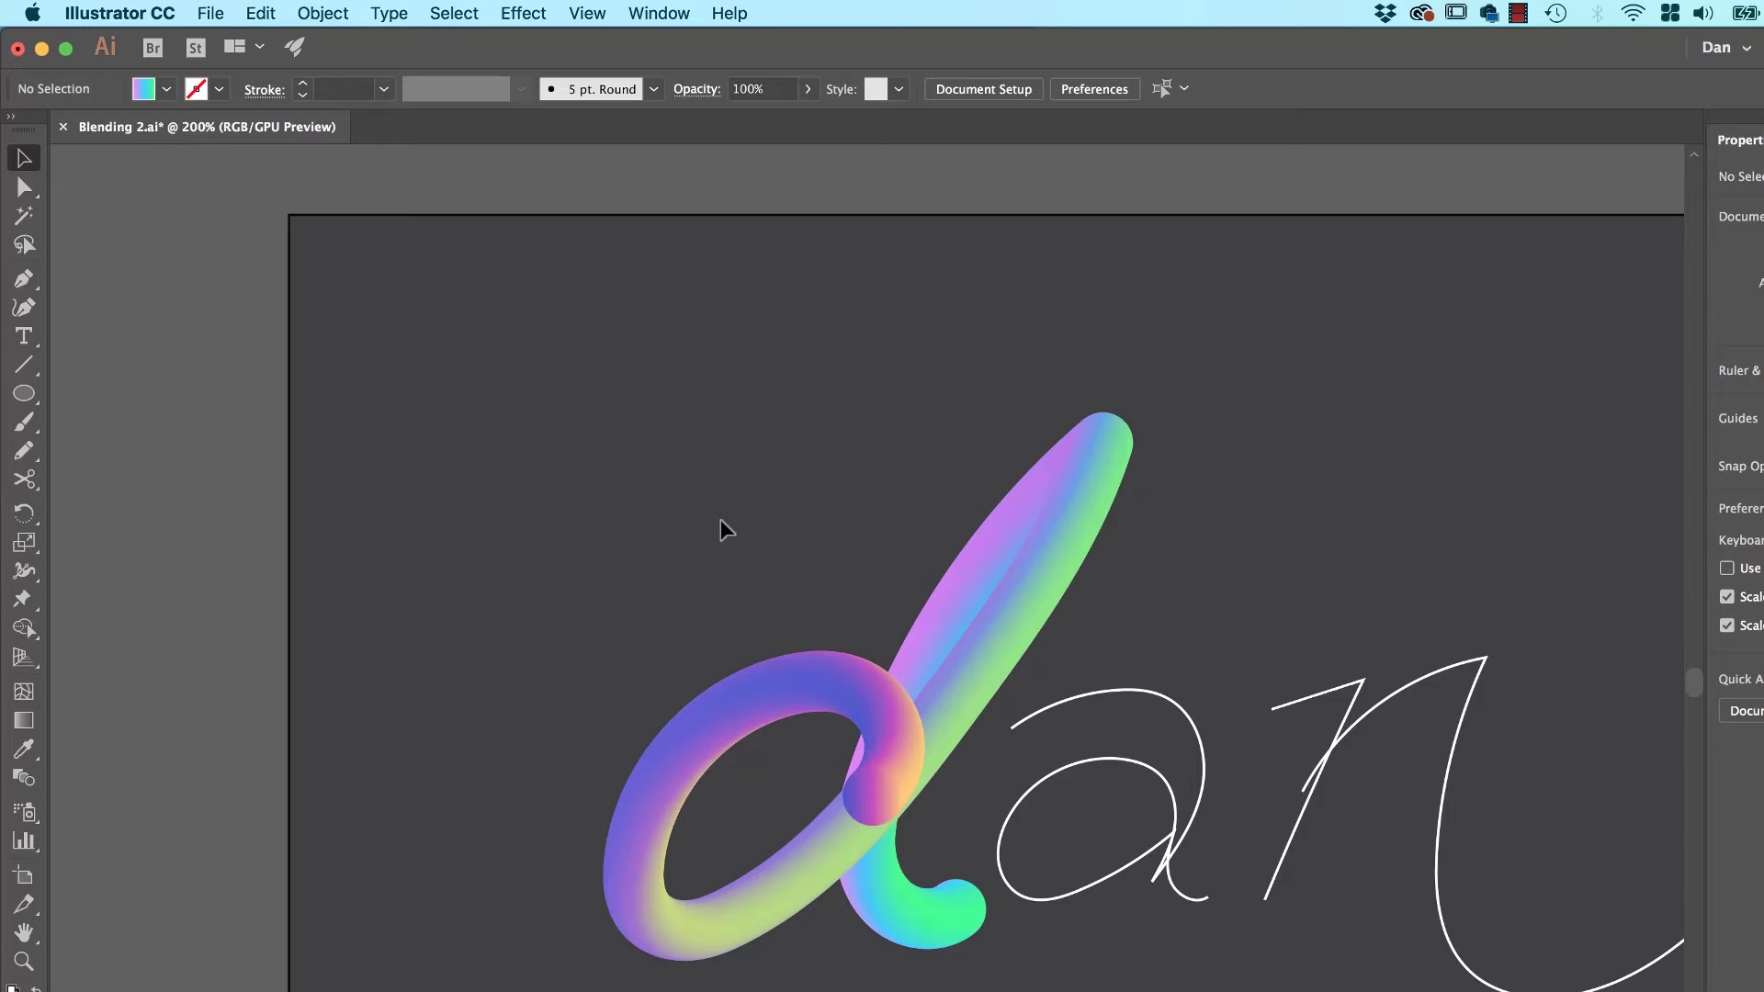
Try Replace Spine with the full-size pink pill on the 'a' path, then undo it.
key("super+minus")
left_click(939, 649)
key("super+minus")
scroll(950, 754, "up", 2)
left_click(805, 349, "shift")
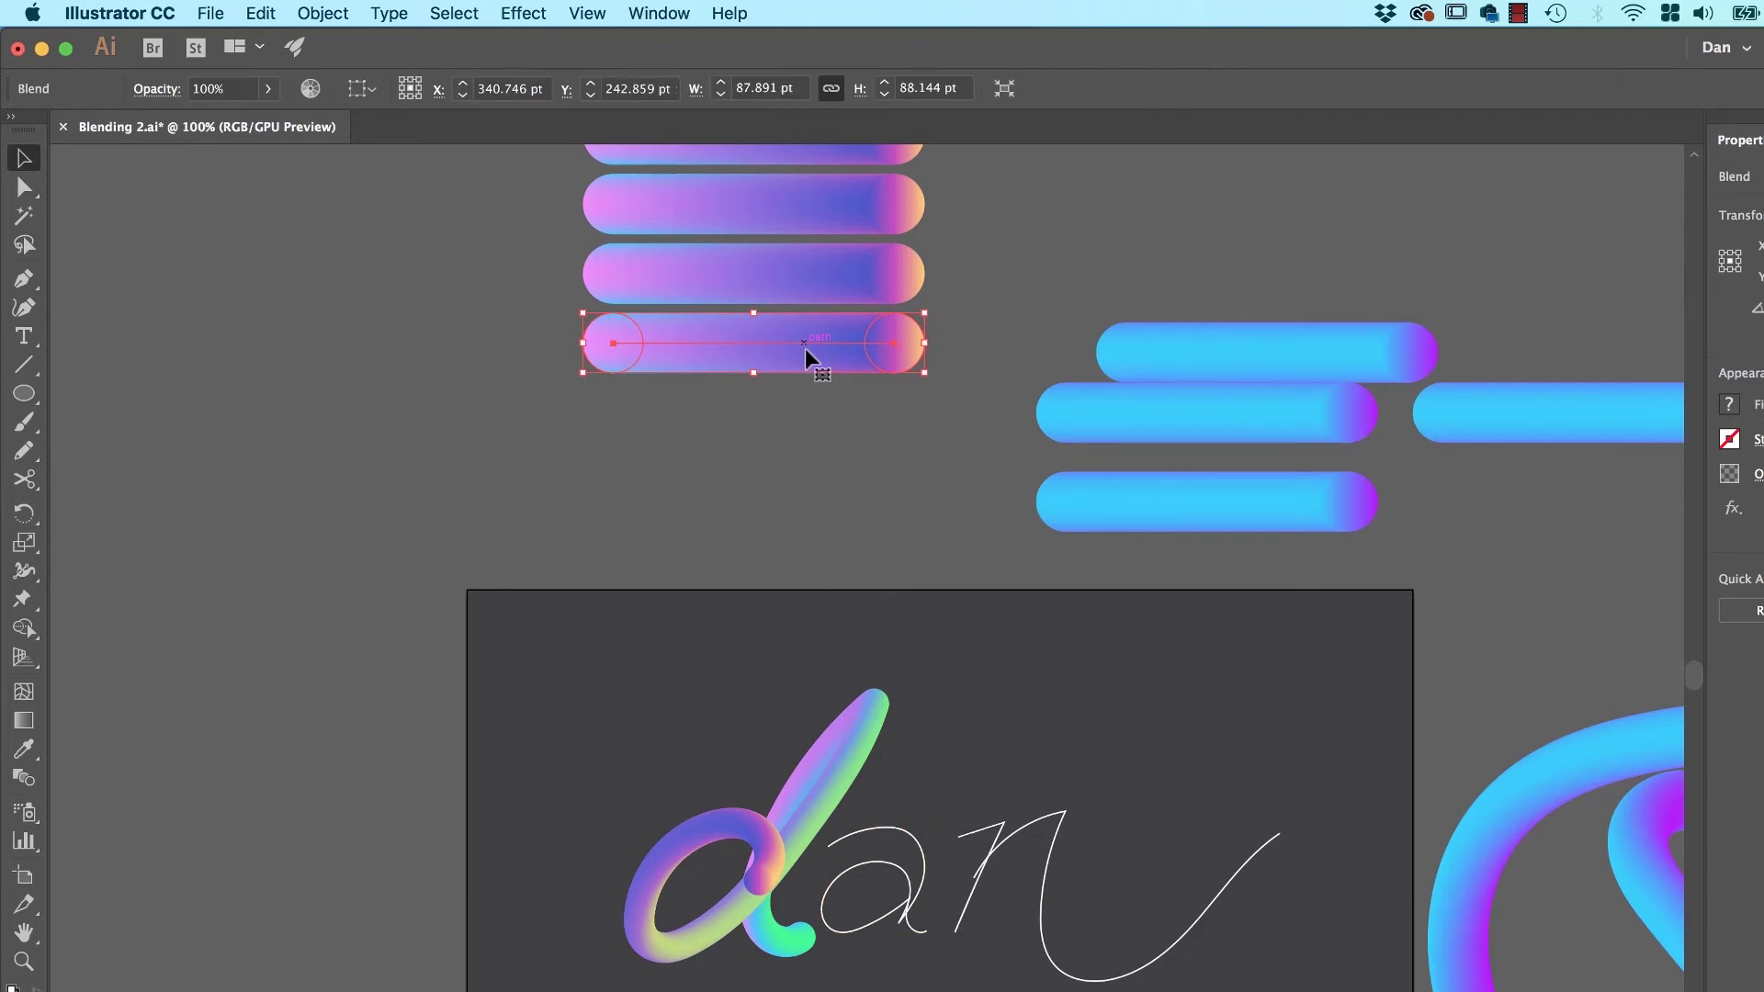
left_click(322, 13)
mouse_move(367, 589)
left_click(611, 732)
key("super+z")
Shrink the pill to half size, make stepped copies, and run one copy along the 'a'.
left_click(827, 349)
left_click_drag(926, 313, 754, 342)
left_click_drag(691, 360, 691, 415)
key("super+d")
key("super+d")
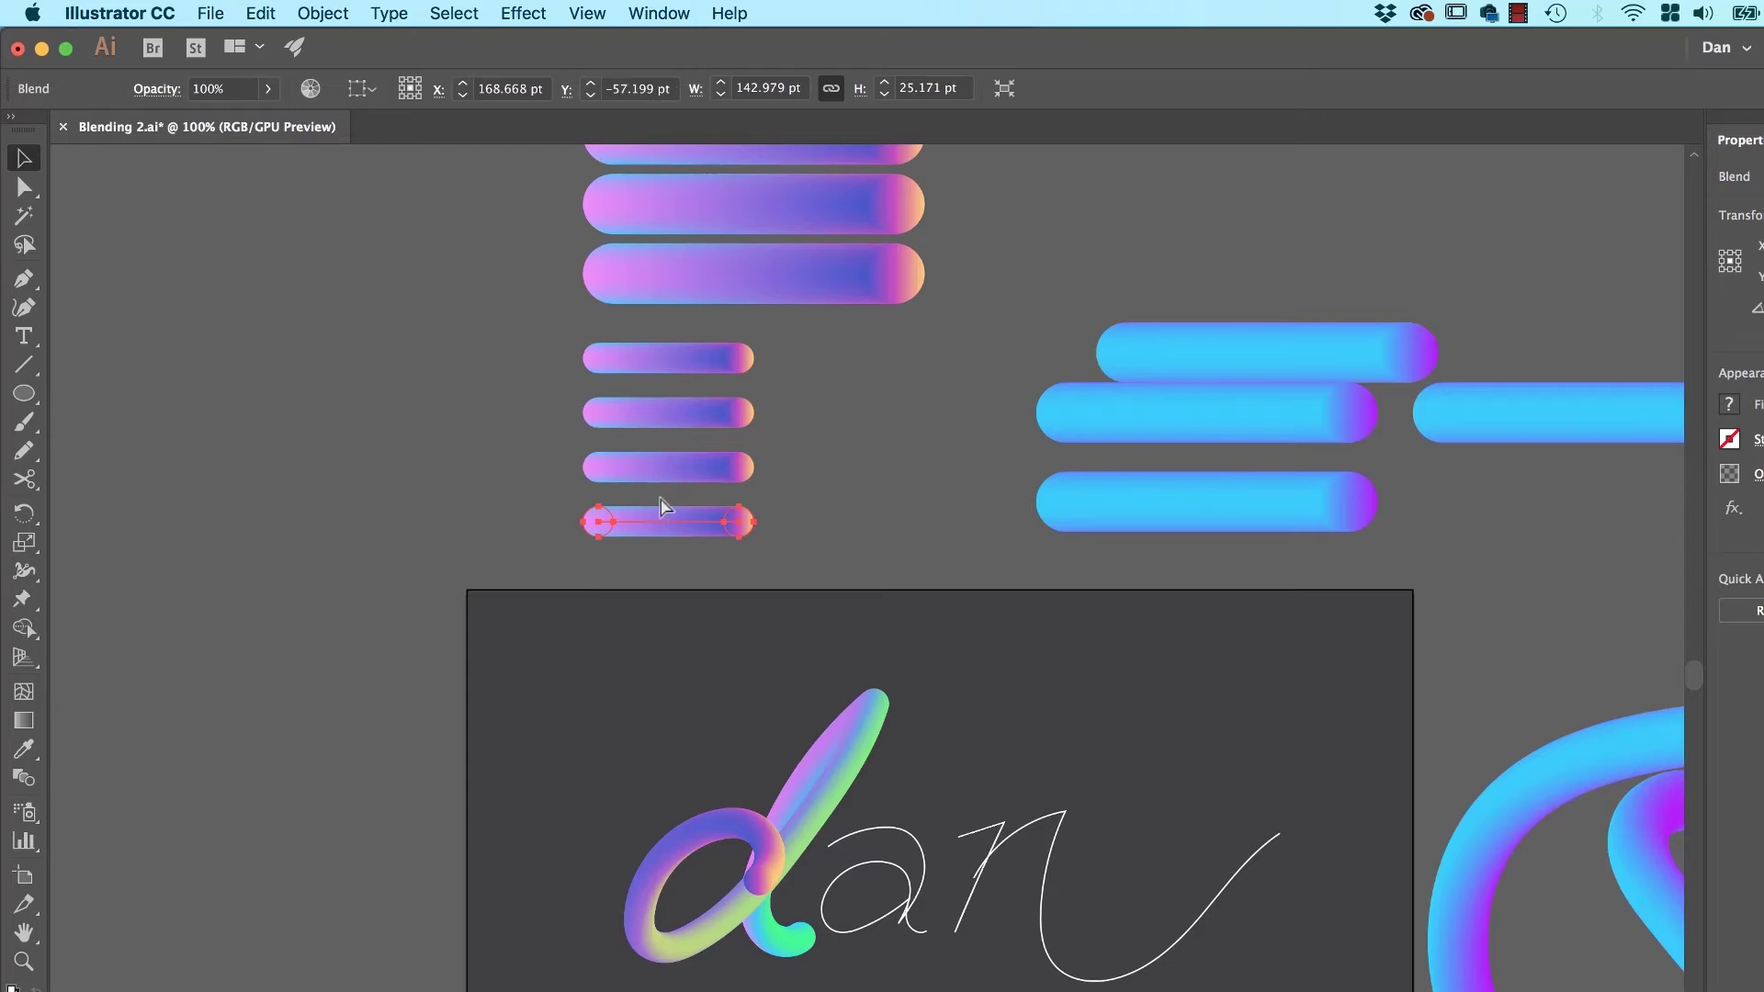
key("super+d")
left_click(880, 828, "shift")
left_click(323, 13)
left_click(612, 732)
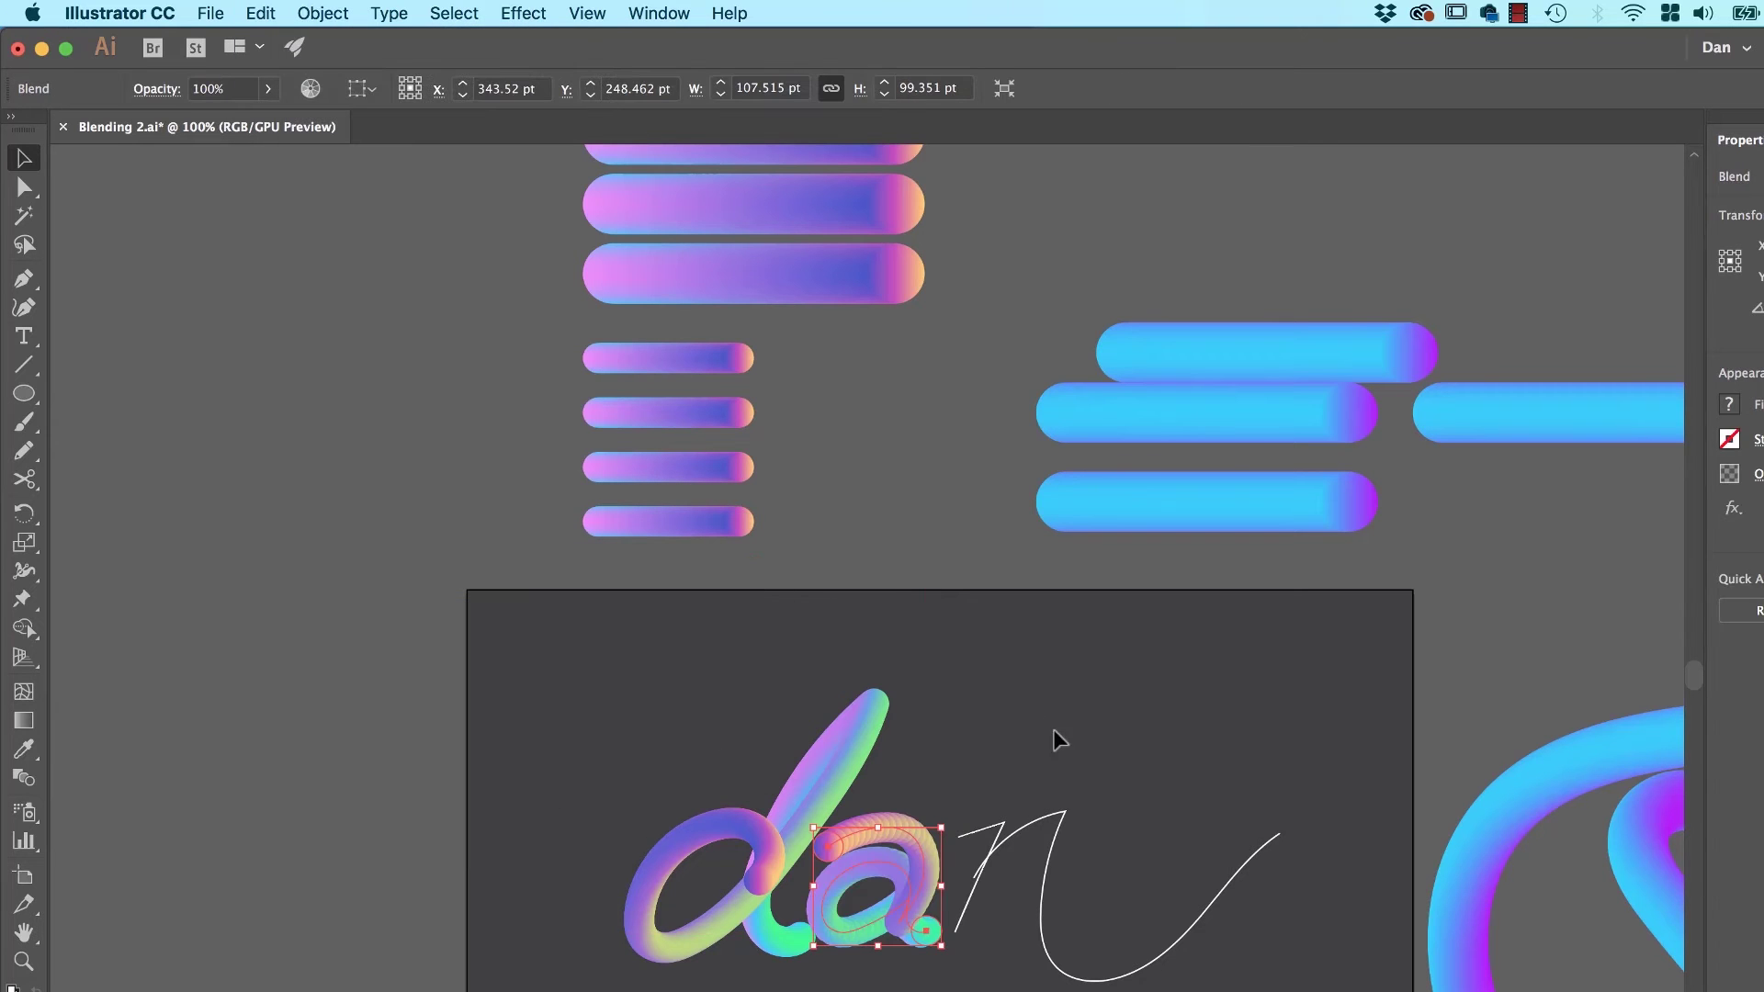
Replace the spines of the 'n' left stroke and right curve with pill copies.
left_click(1018, 786)
left_click(987, 831)
left_click(886, 839, "shift")
left_click(322, 12)
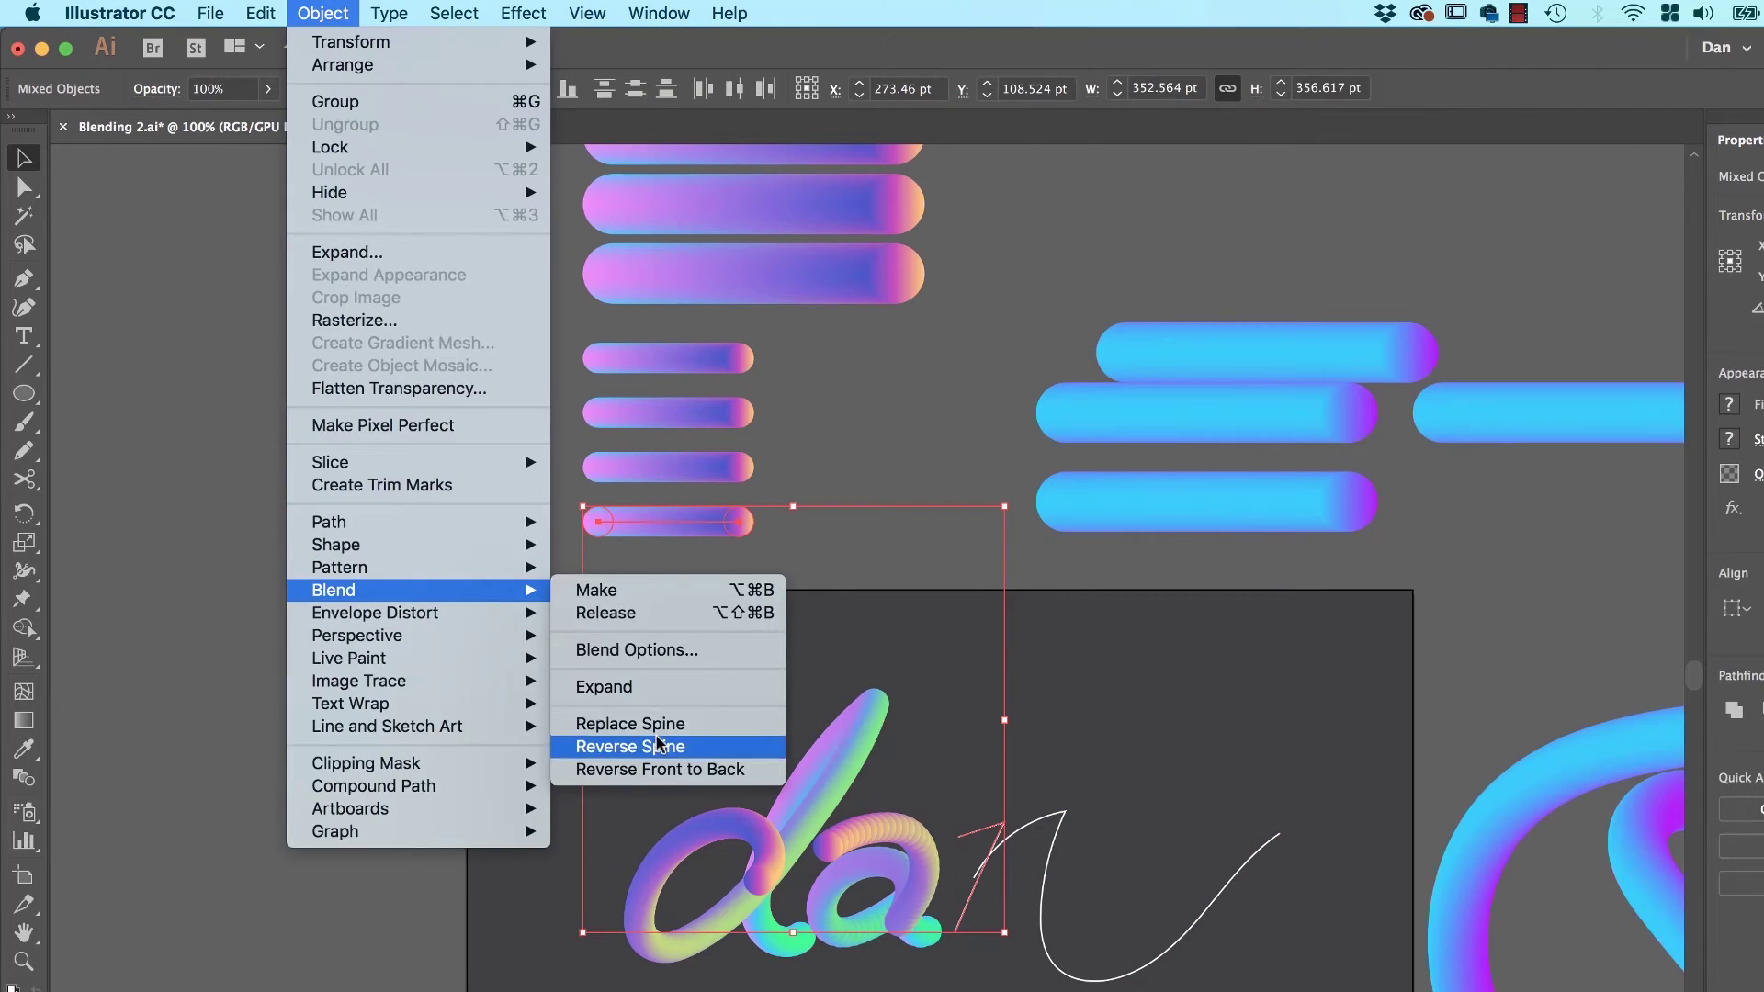
left_click(759, 721)
key("super+shift+a")
left_click(1059, 825)
left_click(704, 467, "shift")
left_click(303, 16)
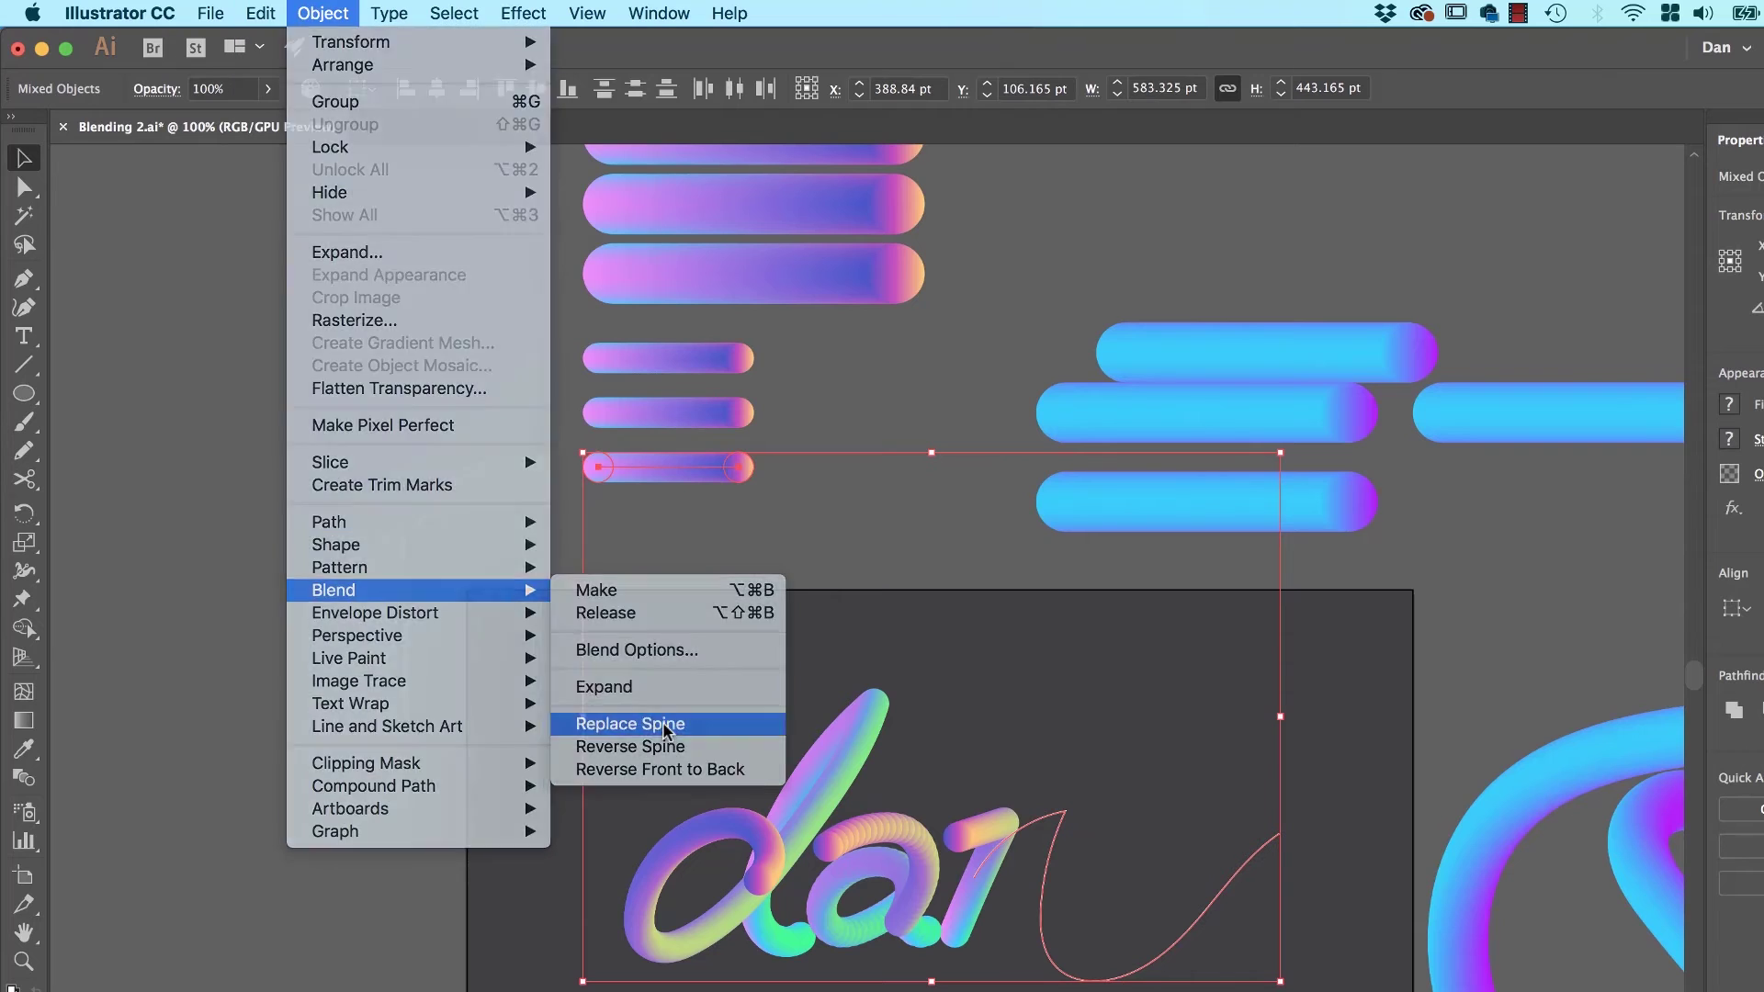
left_click(759, 720)
key("super+shift+a")
left_click(960, 918)
Set the new 'n' blend's spacing to Specified Distance 1 pt with Preview on.
double_click(23, 777)
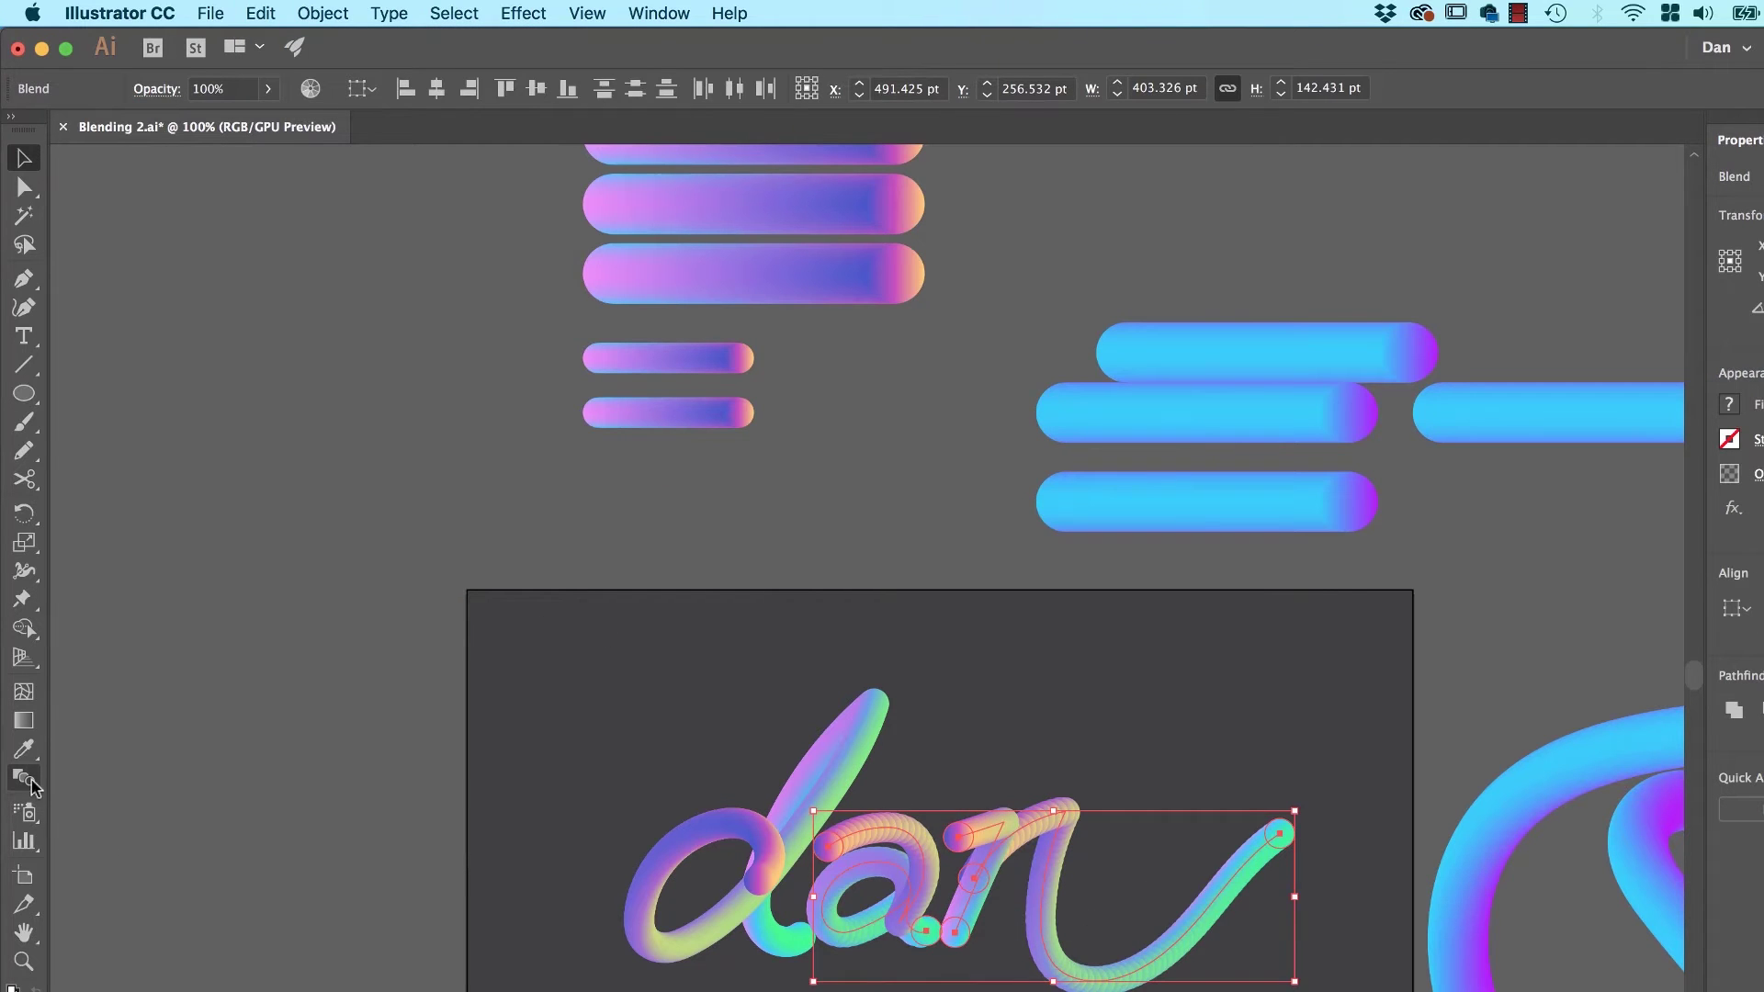
left_click(1093, 385)
left_click(1070, 456)
left_click(986, 496)
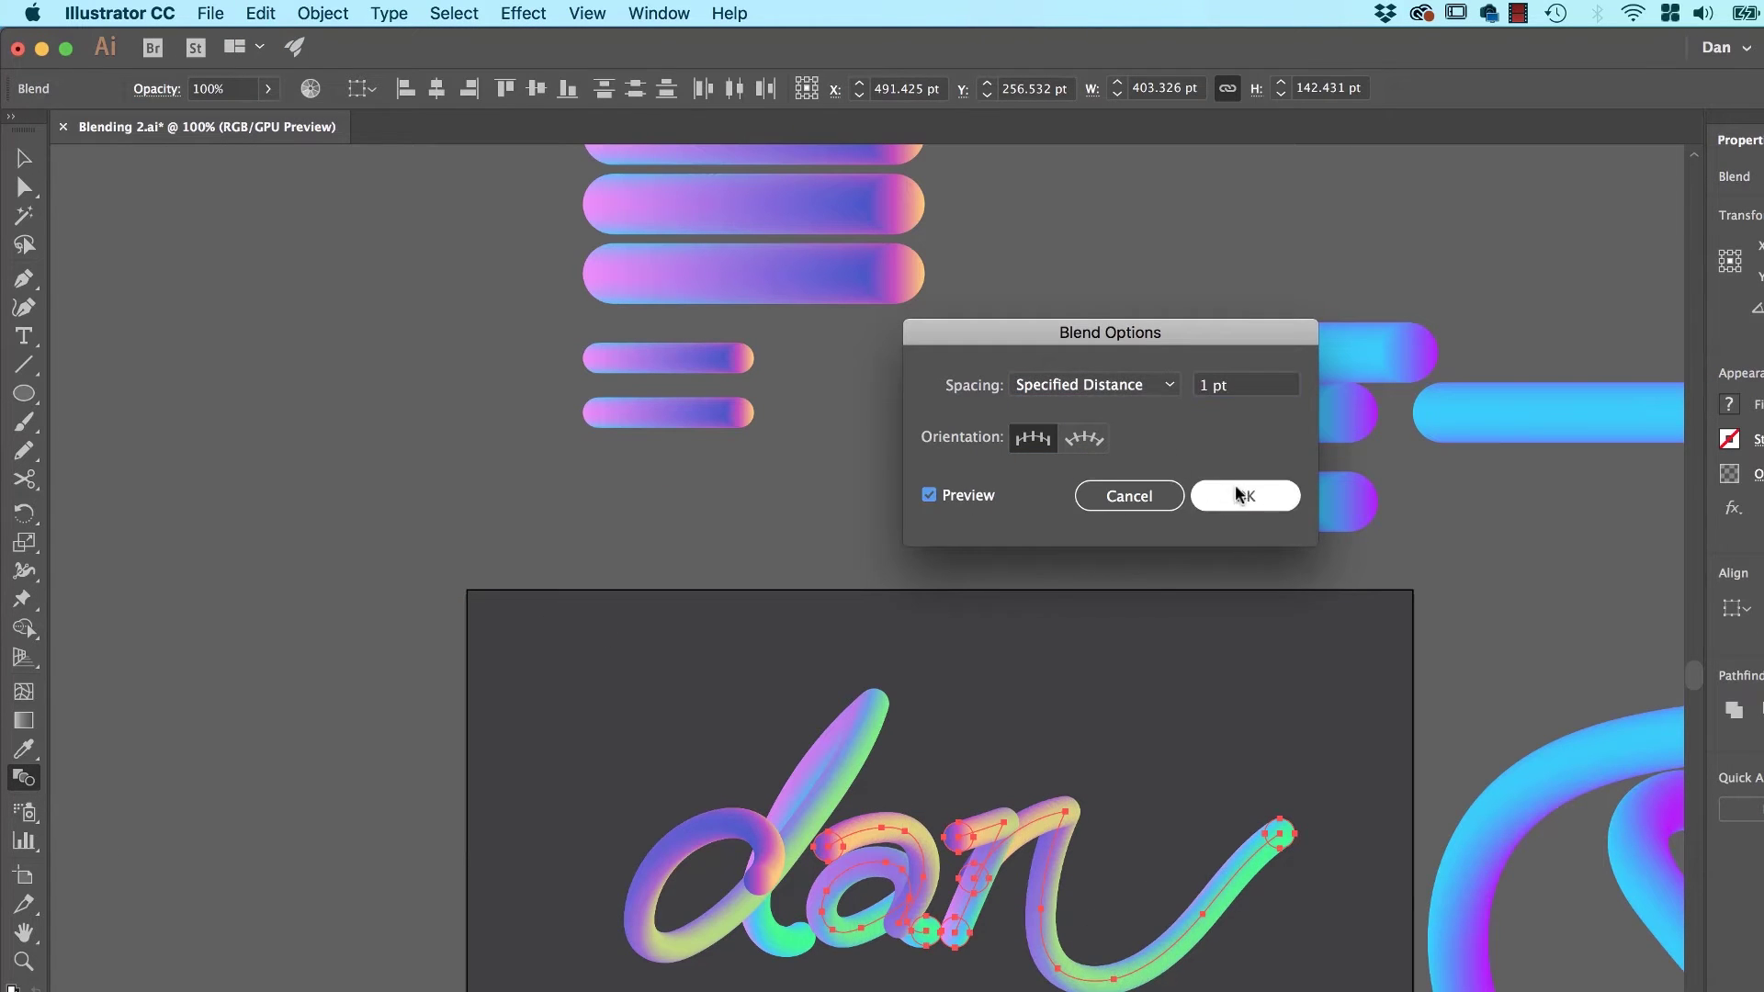
left_click(1244, 496)
key("v")
key("super+shift+a")
Apply Object > Blend > Reverse Front to Back to the 'd' blend.
scroll(979, 709, "down", 2)
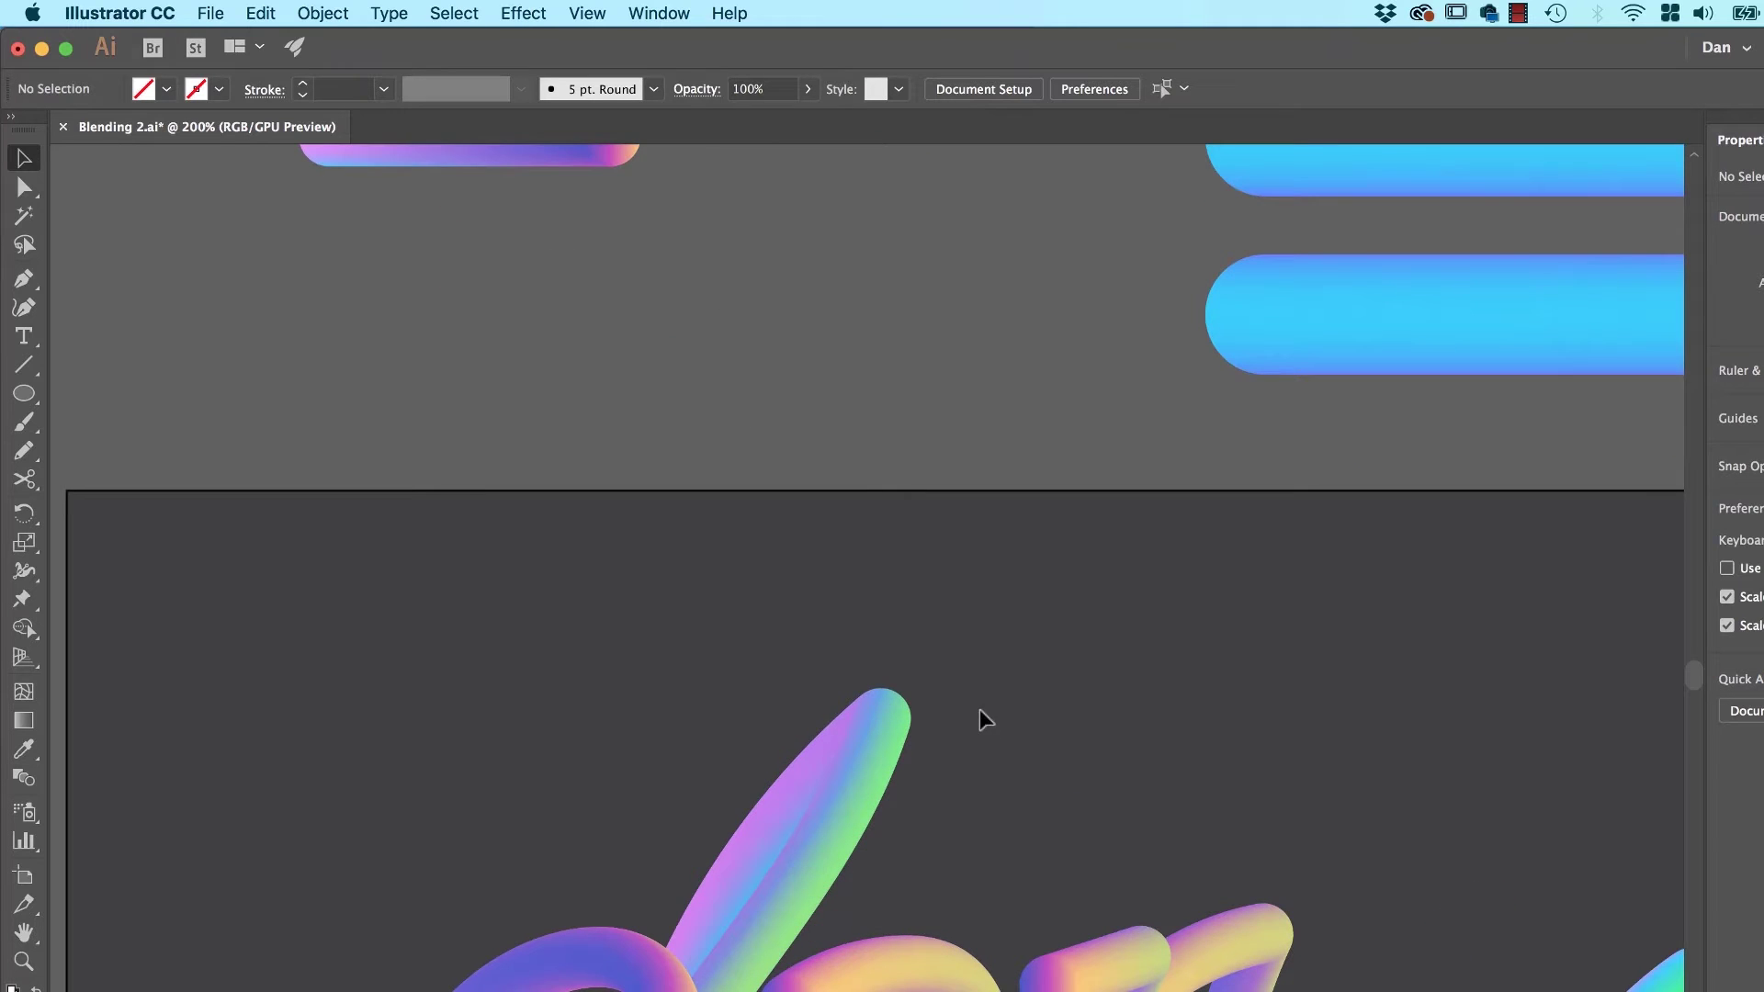
scroll(980, 709, "up", 5)
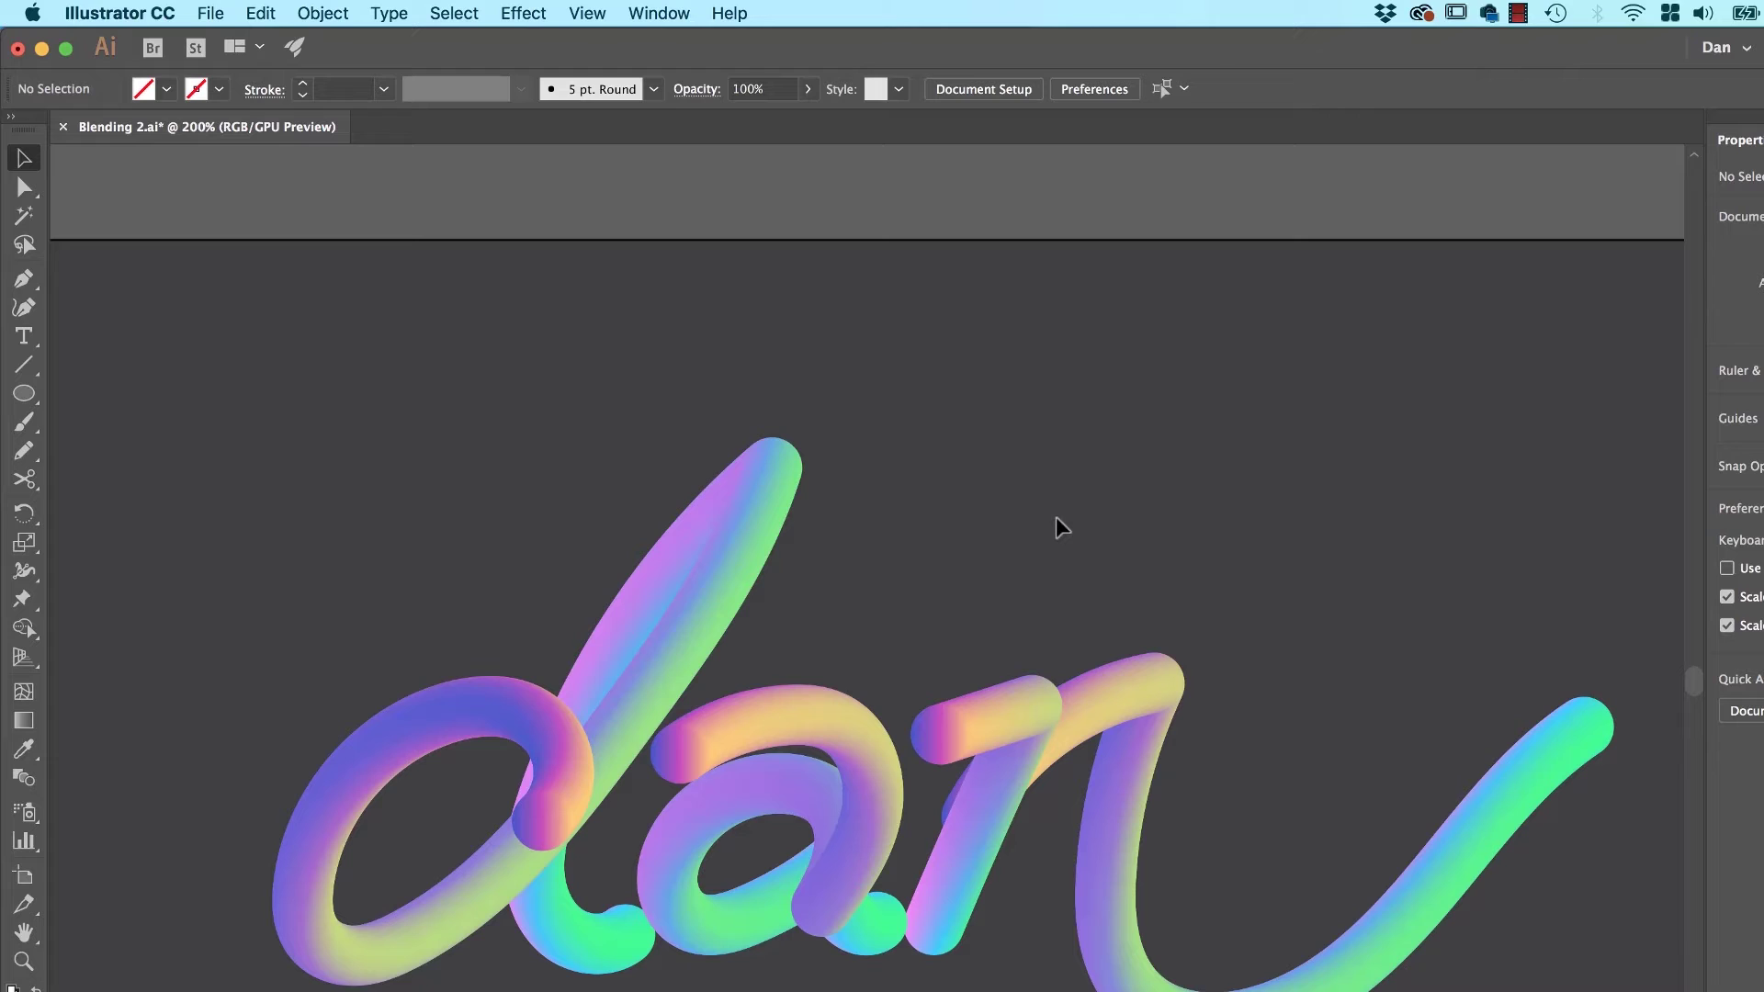
left_click(643, 664)
left_click(321, 9)
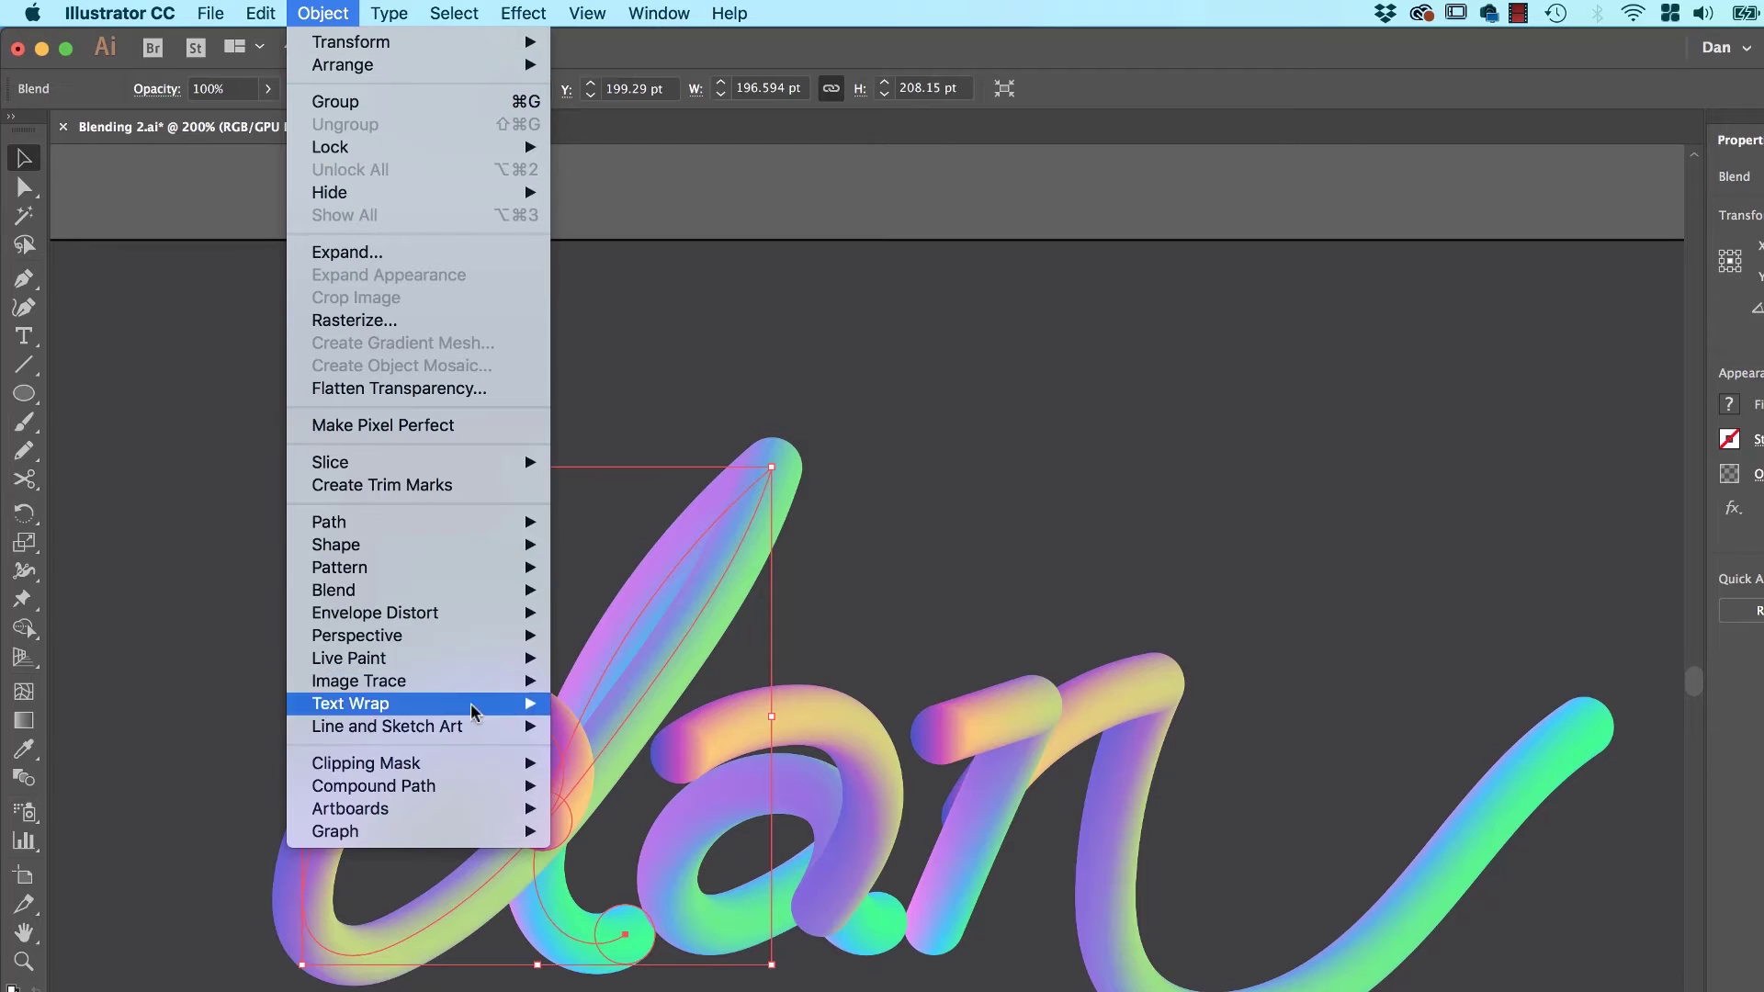
mouse_move(441, 593)
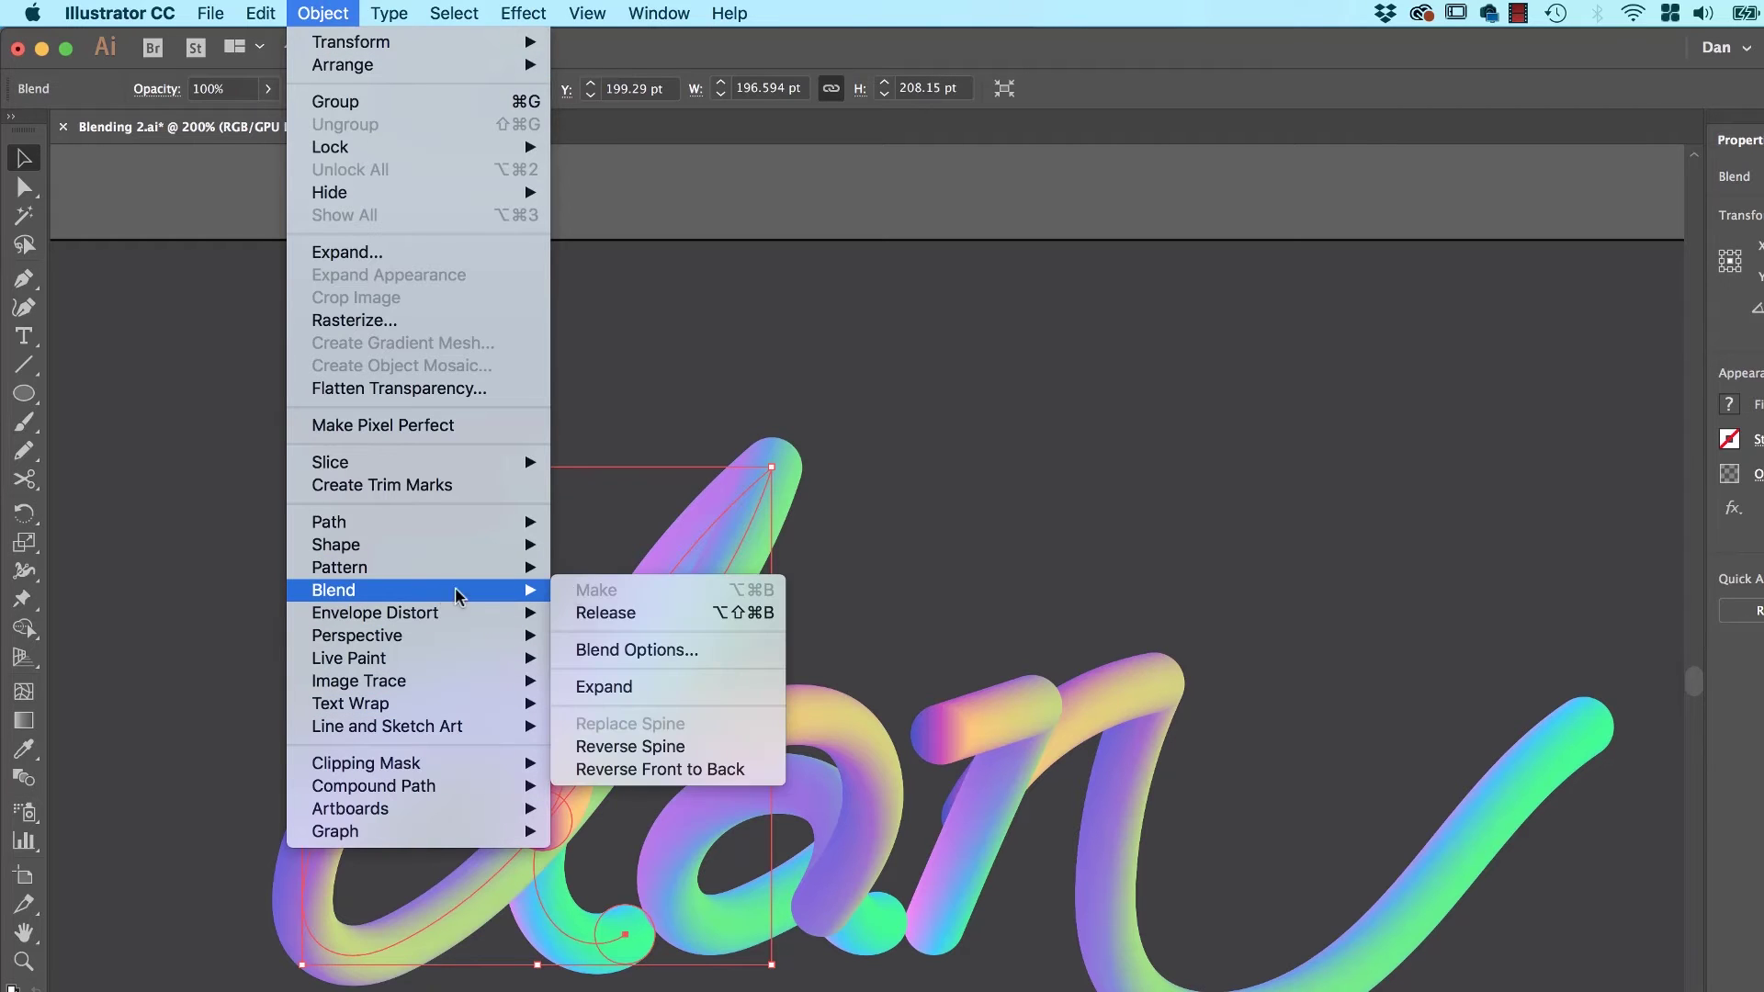
left_click(681, 771)
left_click(919, 548)
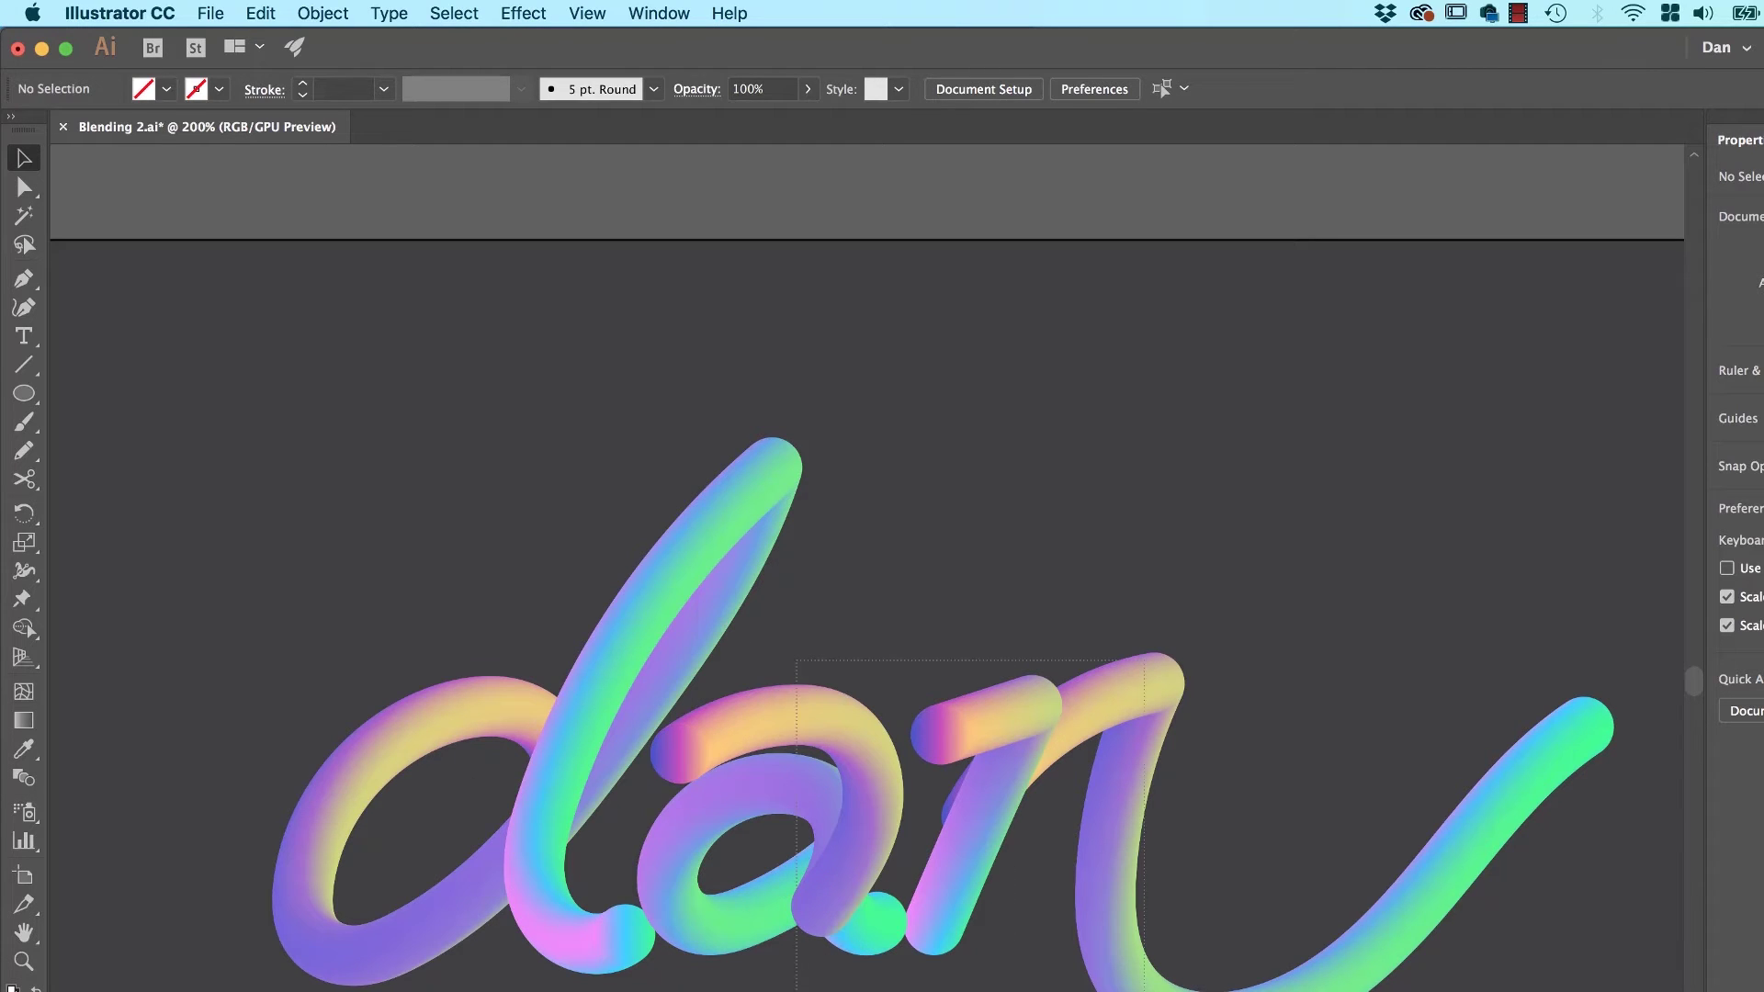
Apply Reverse Front to Back to the 'an' blend and deselect it.
left_click(680, 762)
left_click(1093, 447)
left_click(875, 734)
left_click(331, 13)
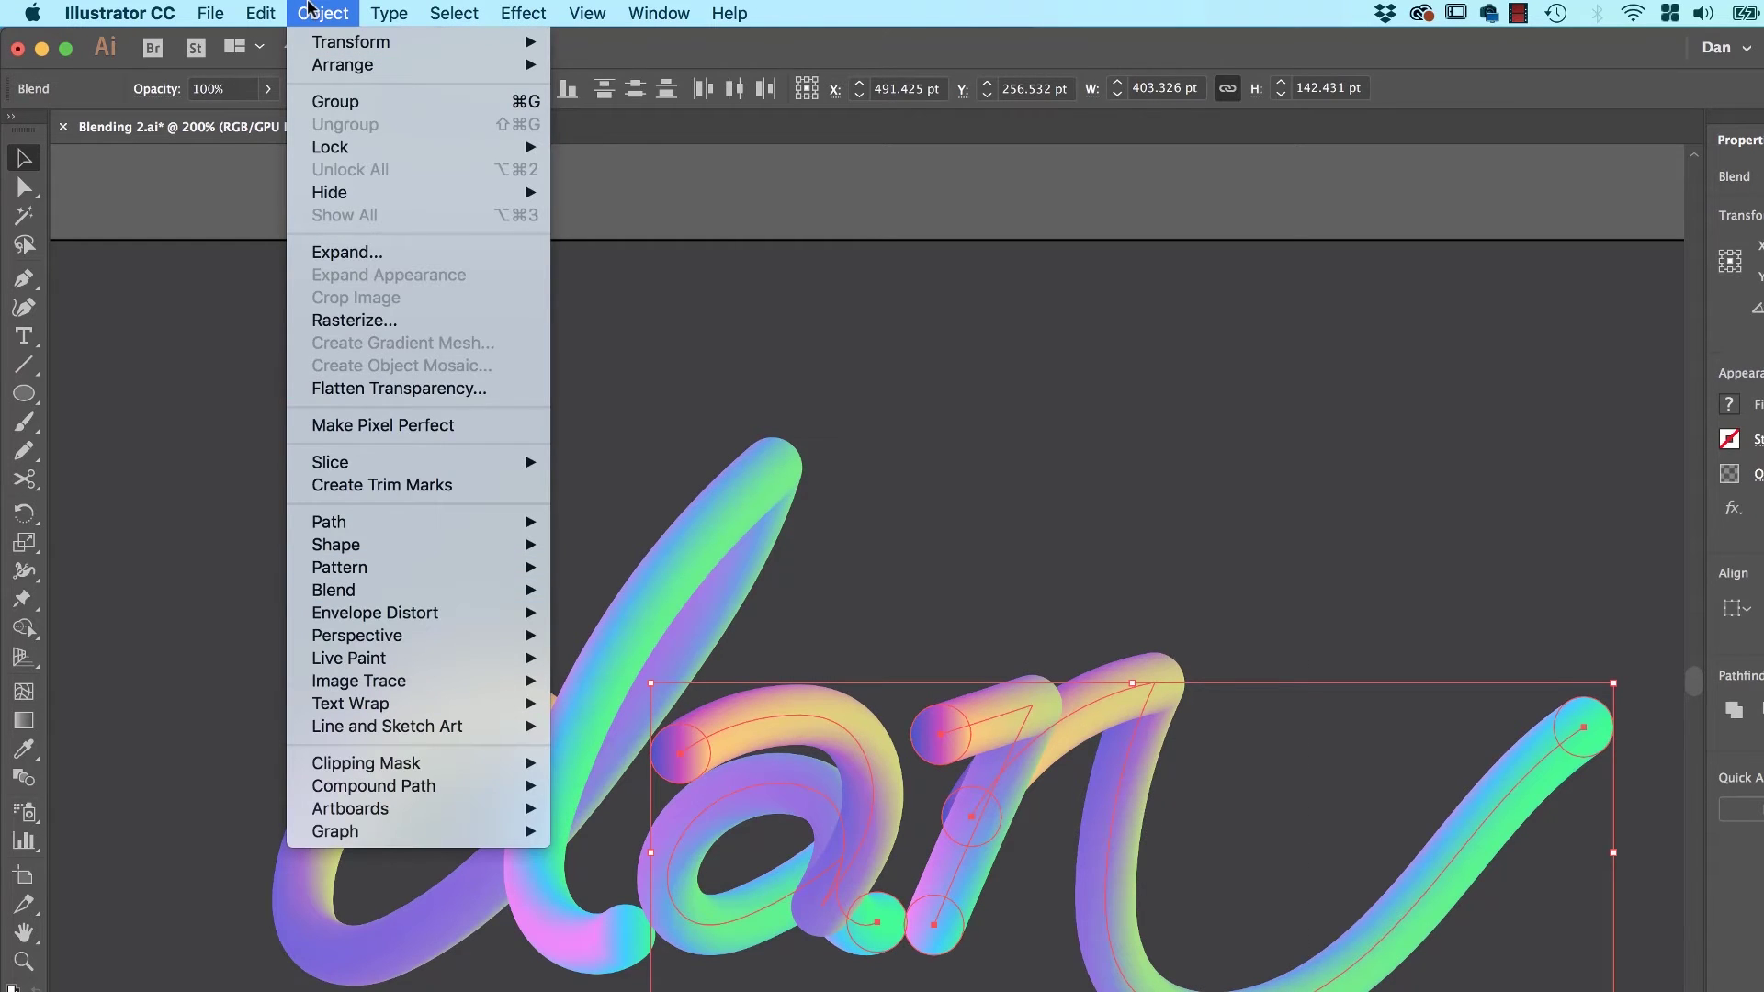
mouse_move(412, 593)
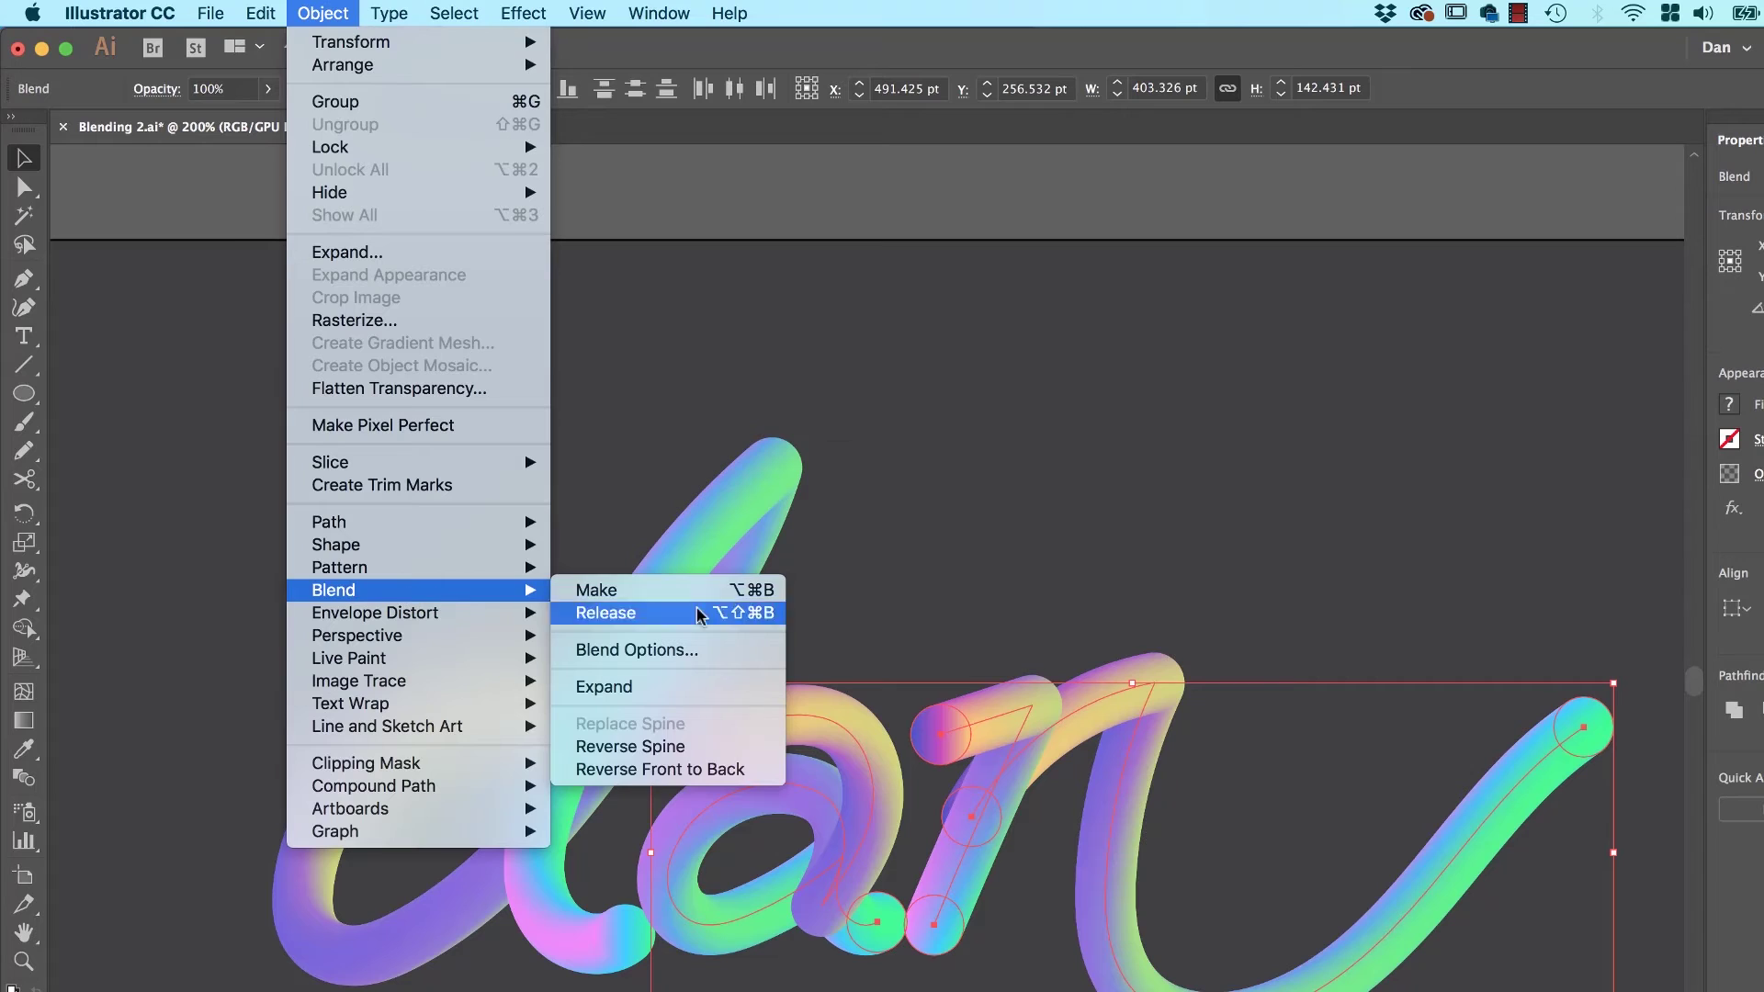
left_click(688, 770)
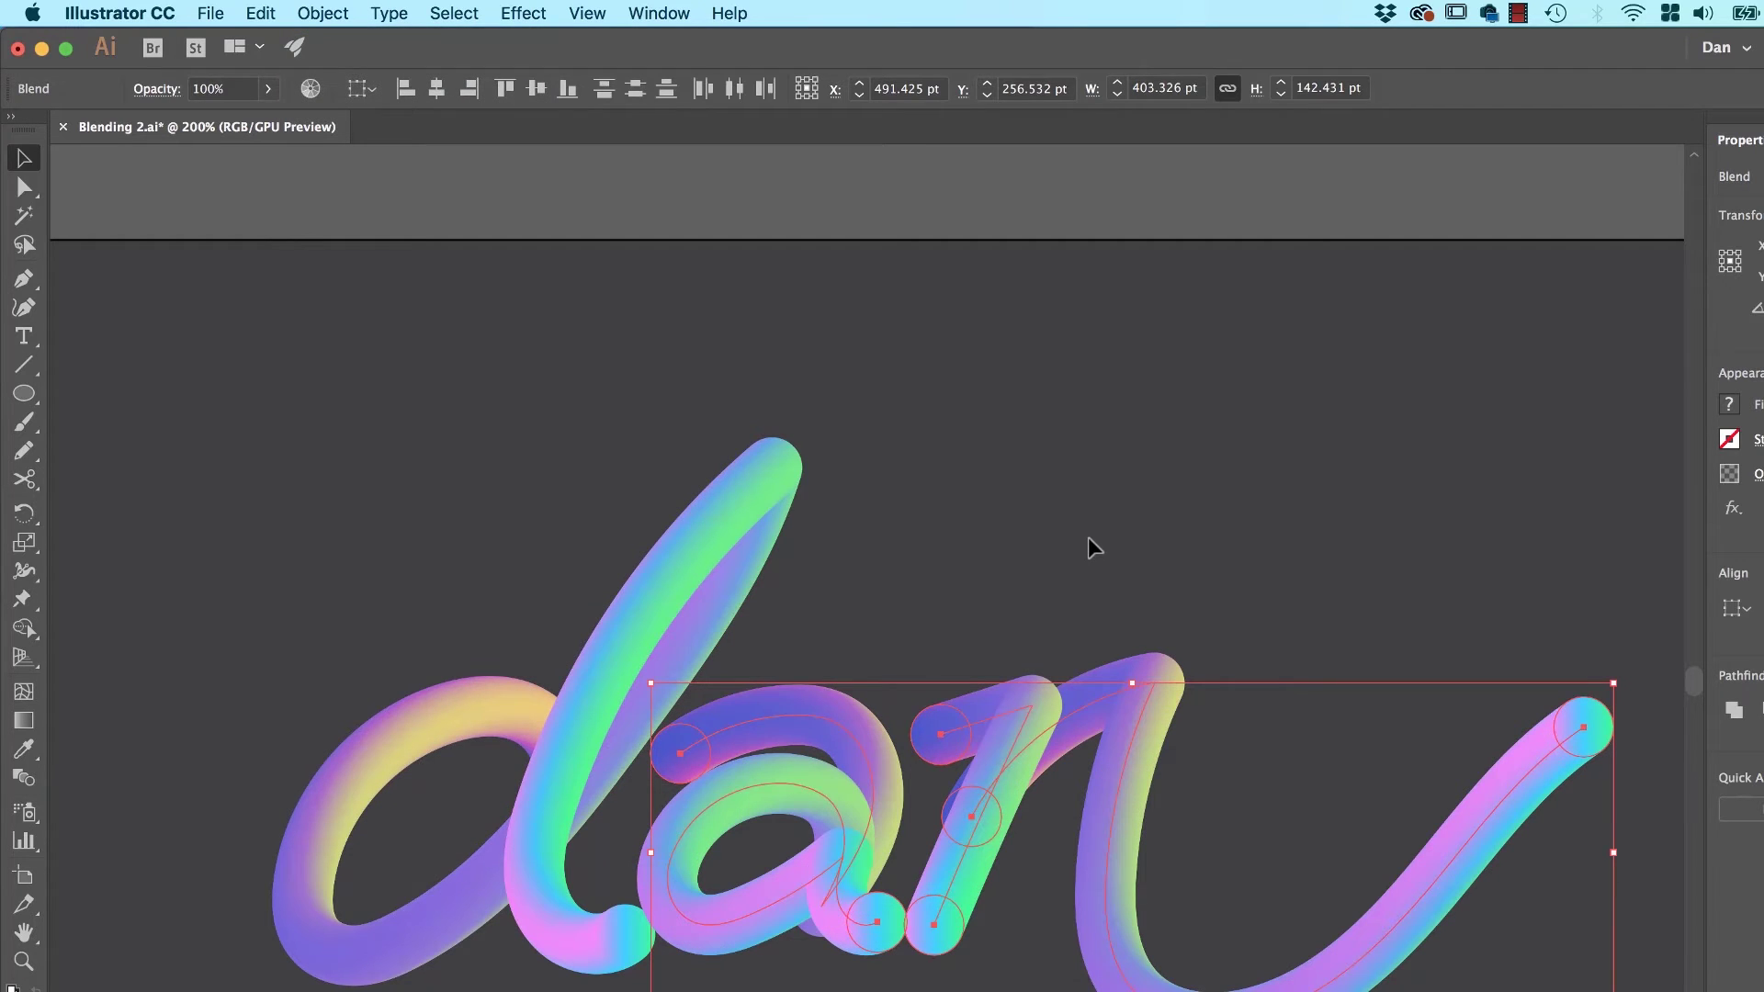
left_click(1086, 534)
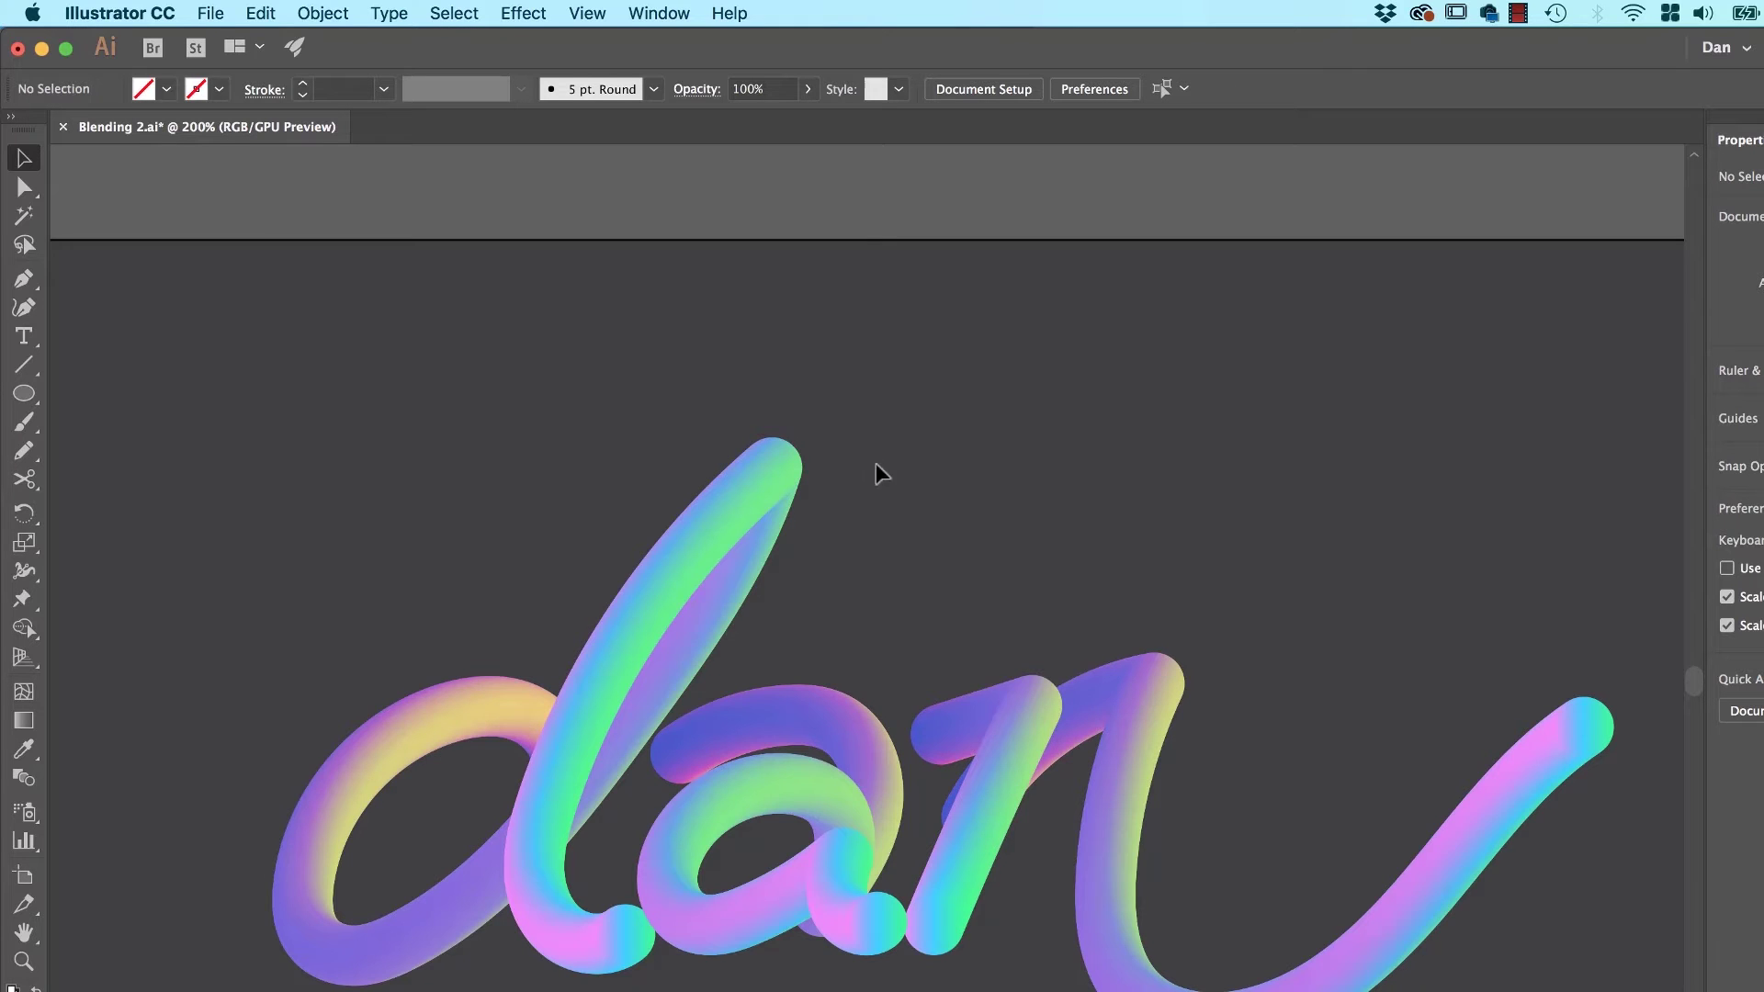
scroll(877, 450, "down", 2)
scroll(877, 450, "right", 4)
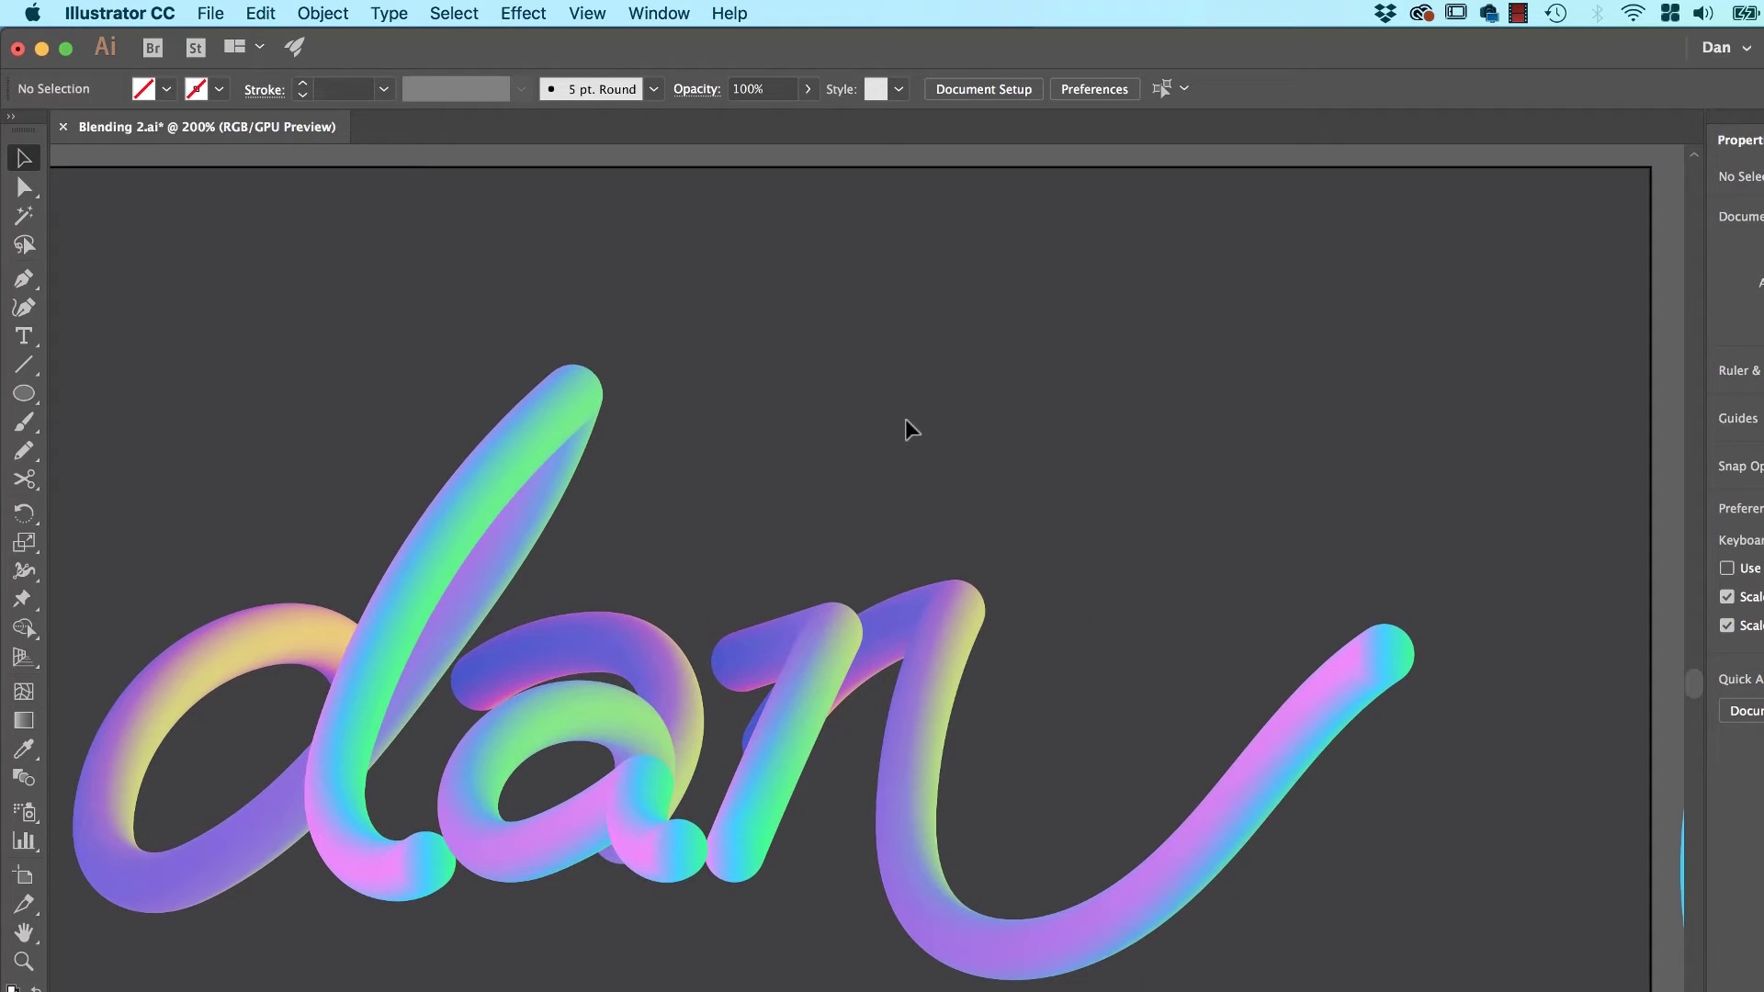
In Outline view, move the n's tail end circle up and right and delete one tail anchor.
key("super+y")
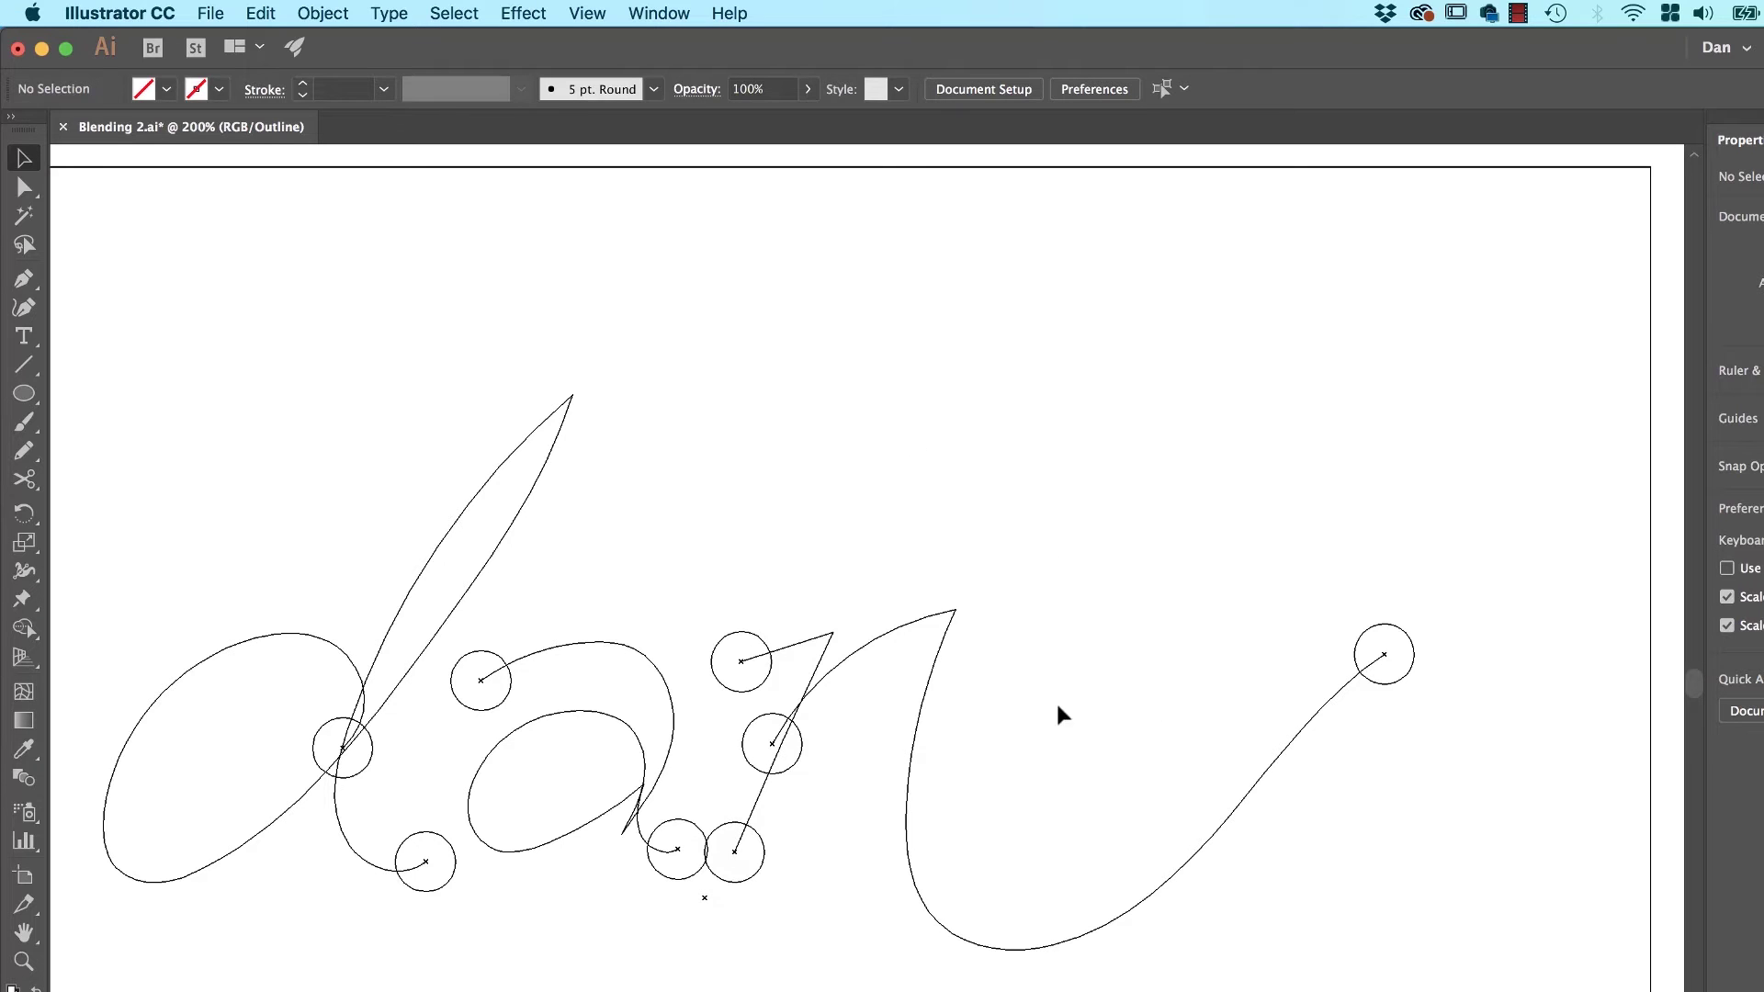
left_click(932, 701)
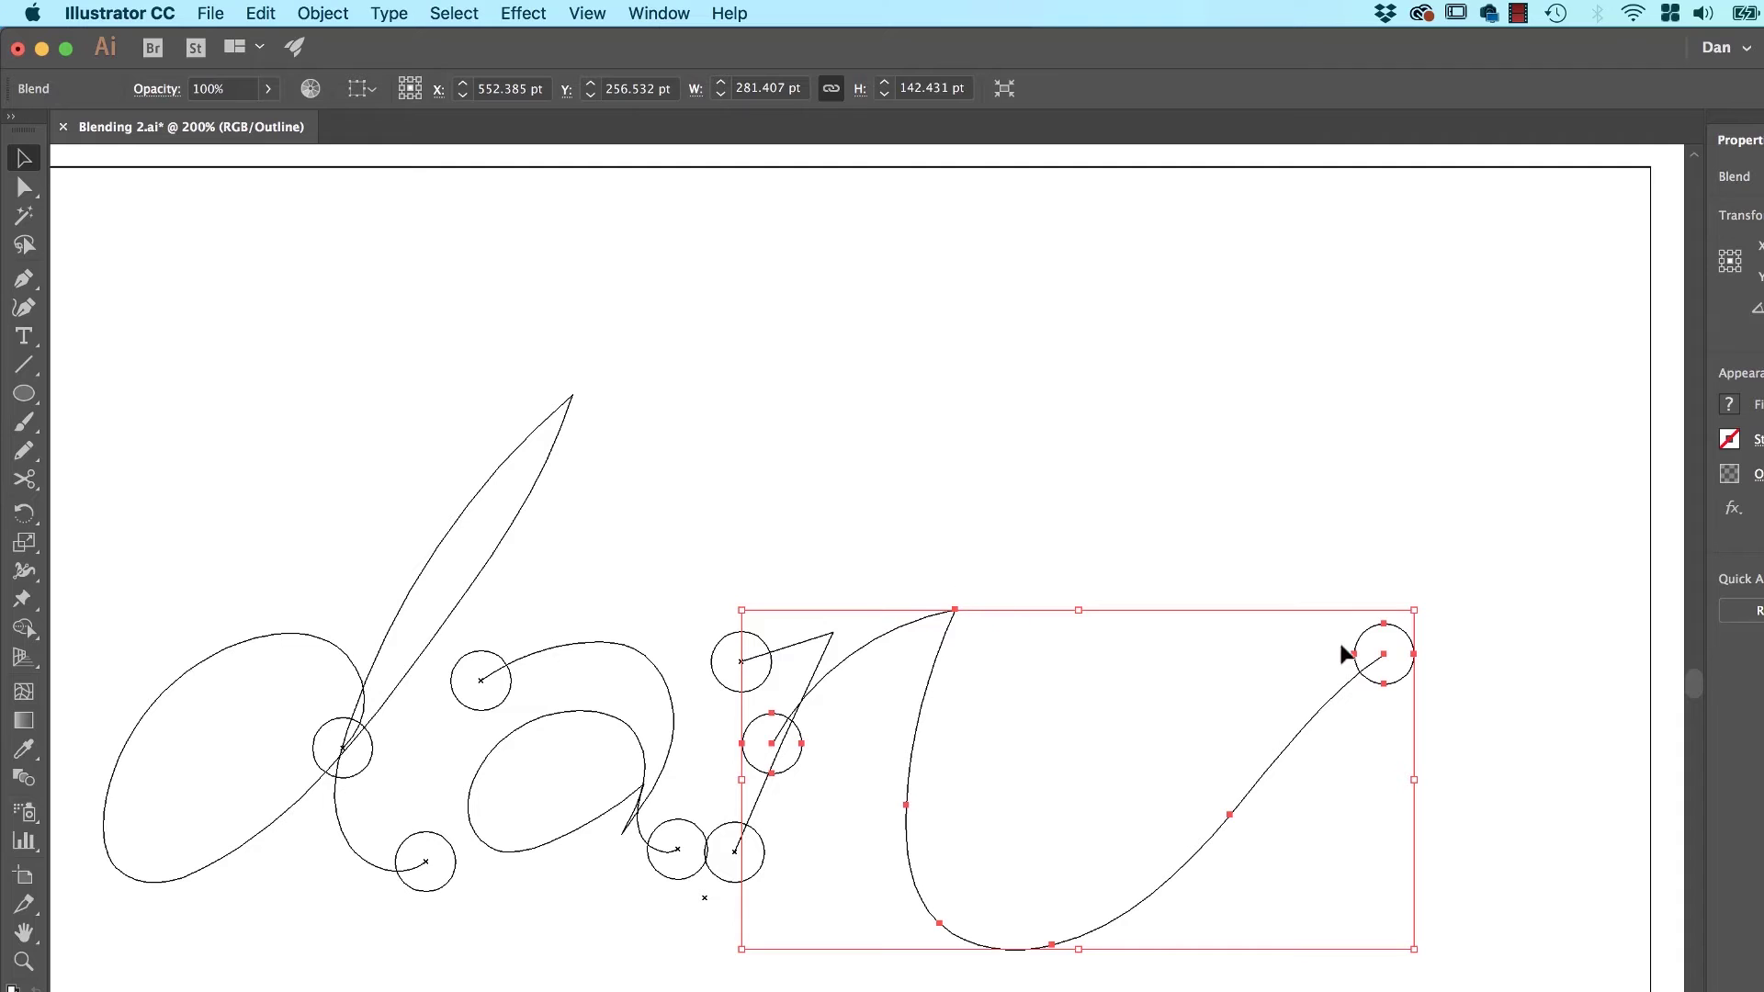
left_click(1139, 726)
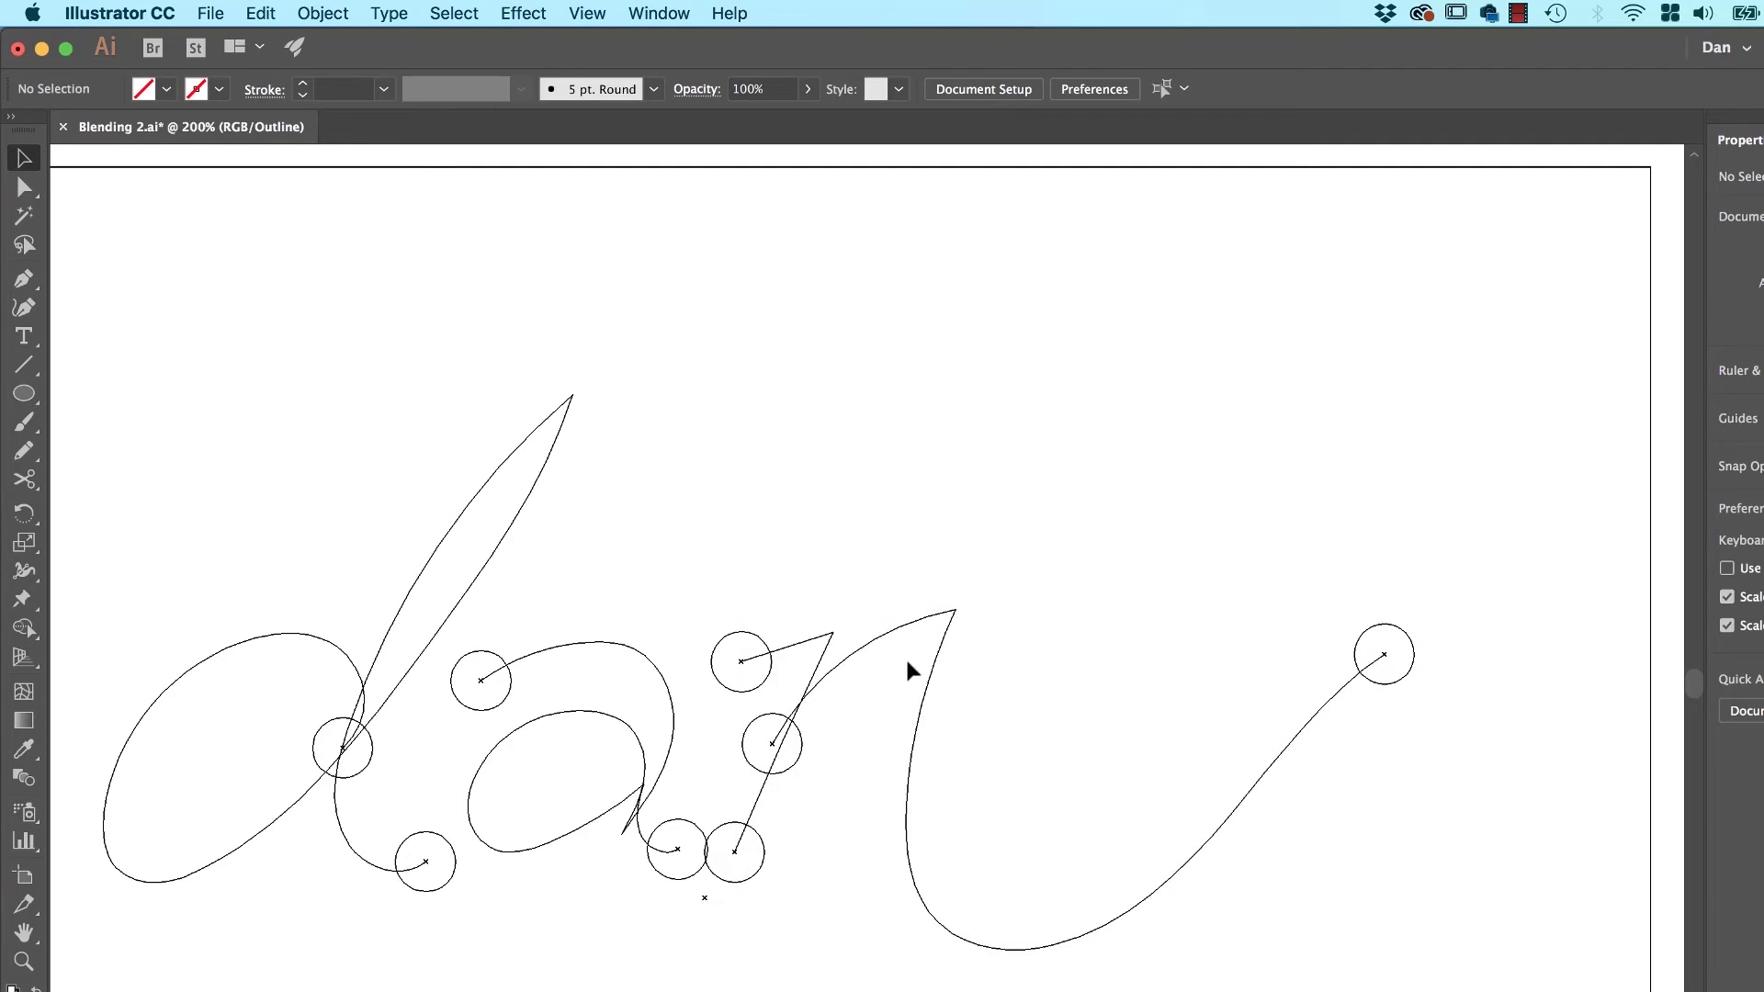
key("a")
left_click(955, 610)
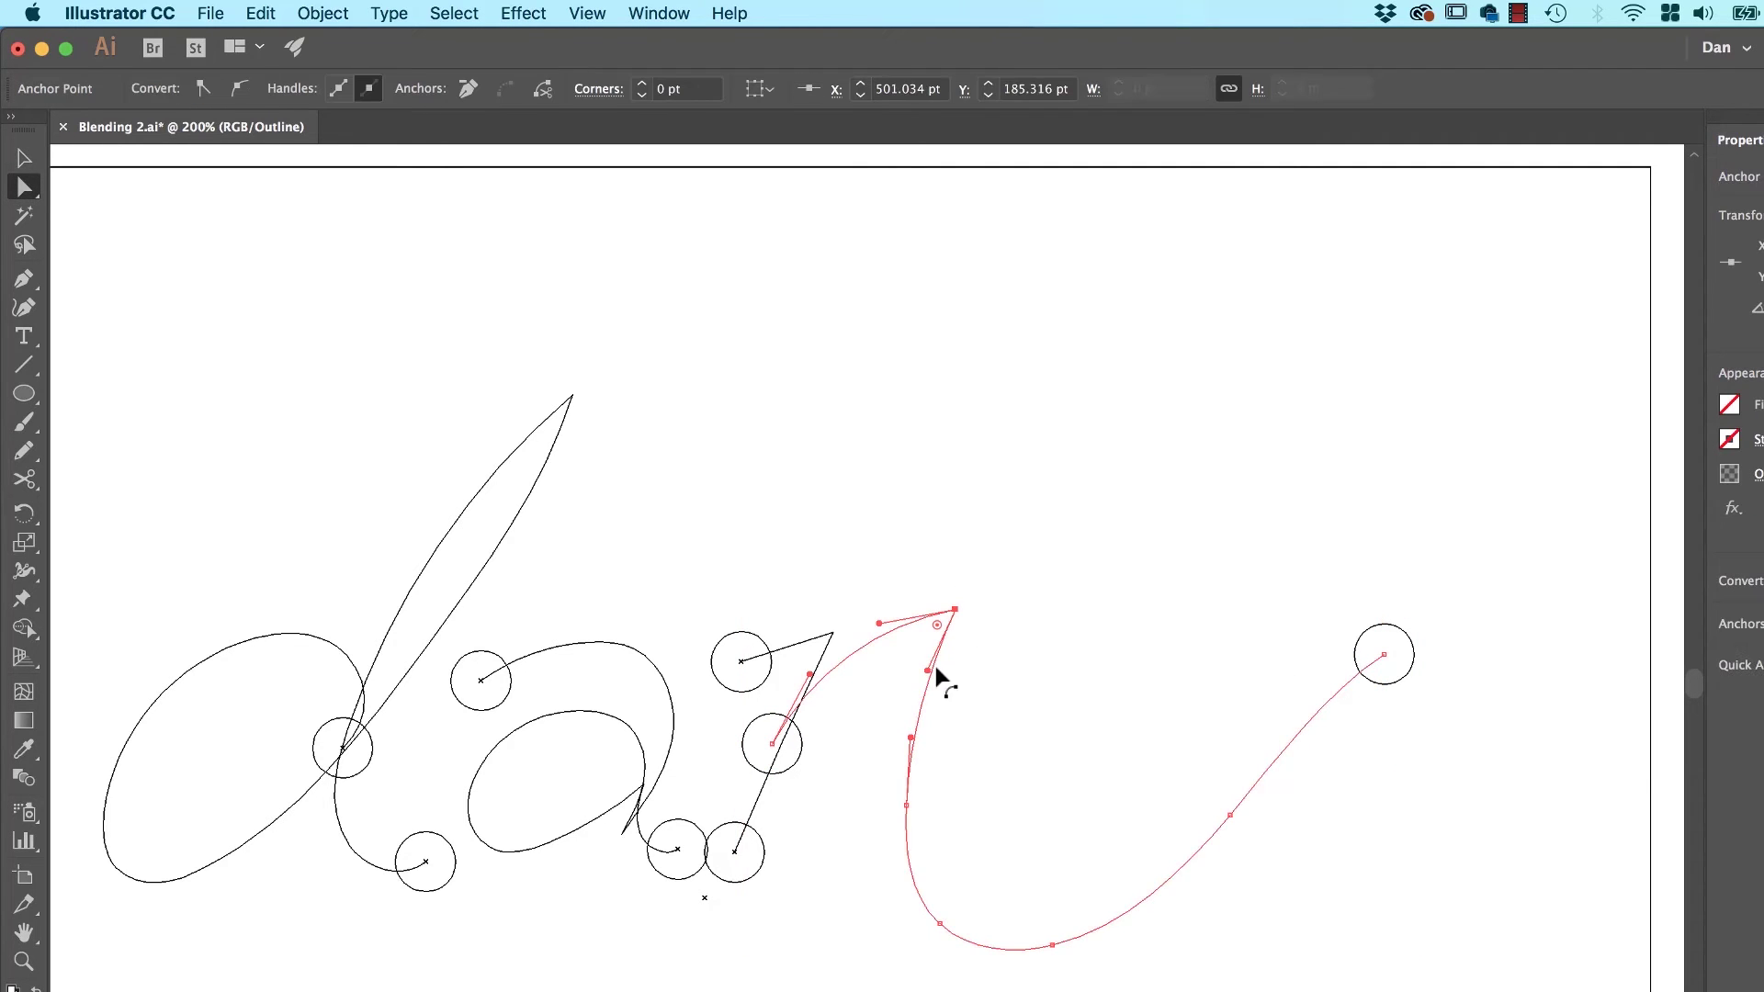
left_click_drag(1298, 595, 1557, 465)
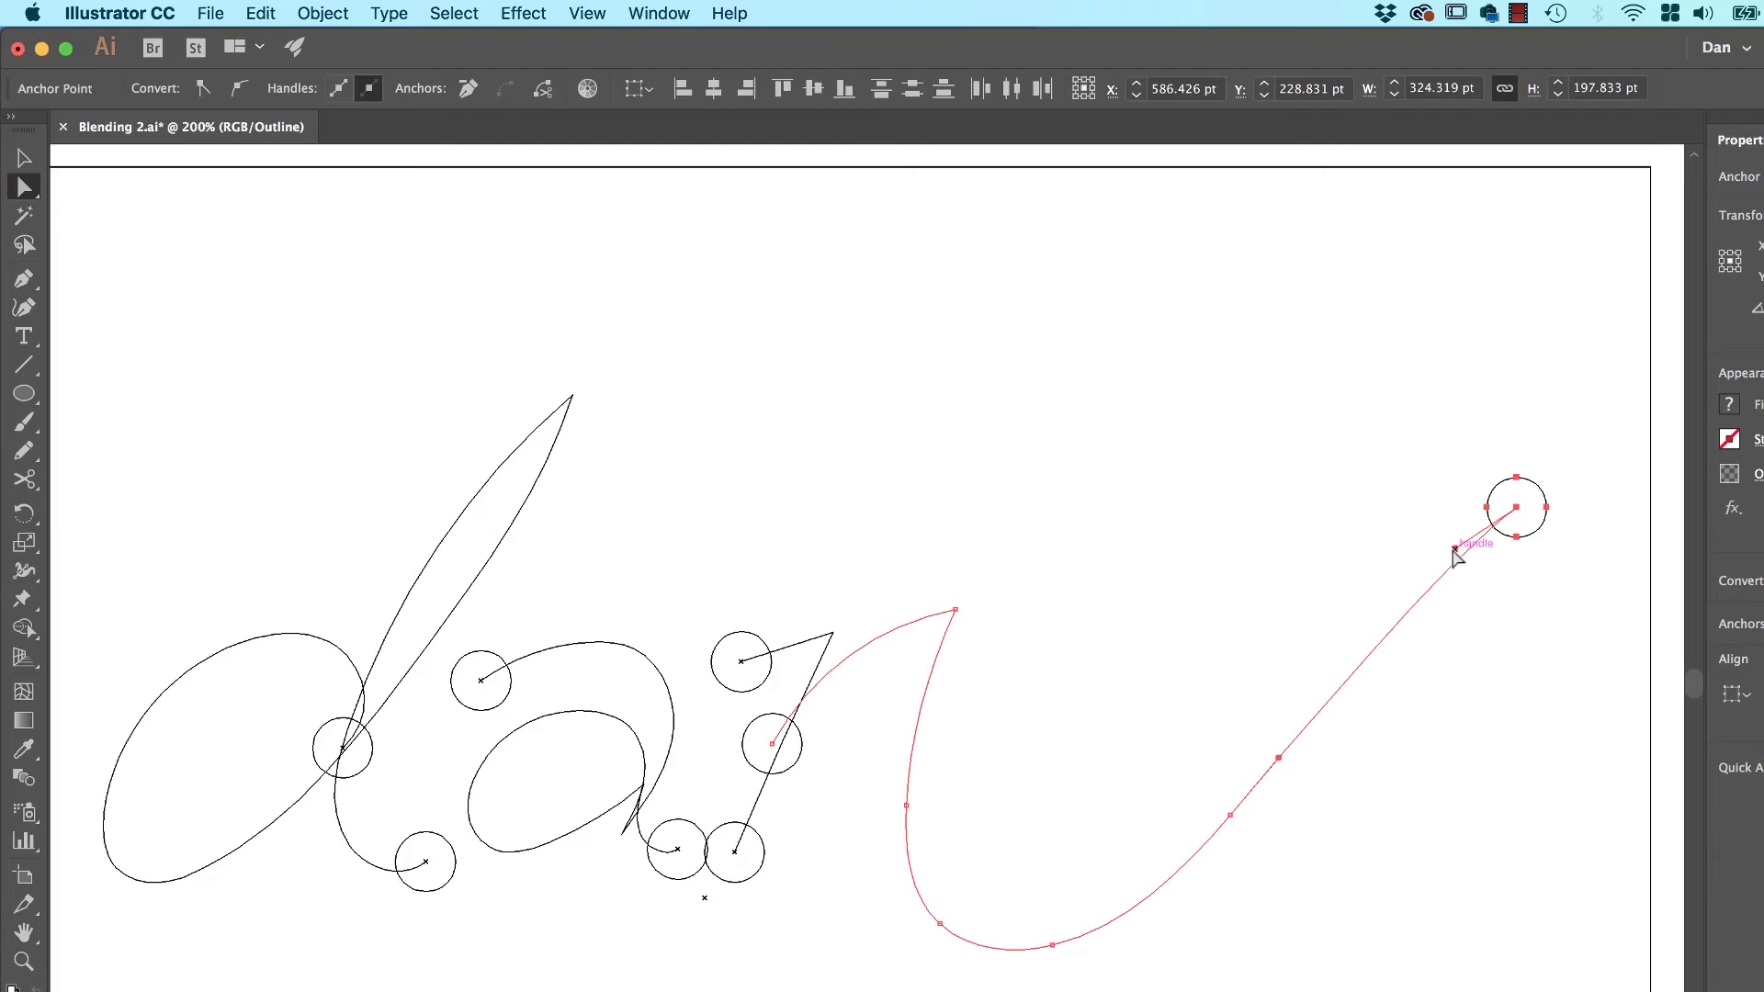
key("p")
left_click(1230, 815)
Drag the tail's curve handles into a sweeping S-shape, then return to Preview.
key("a")
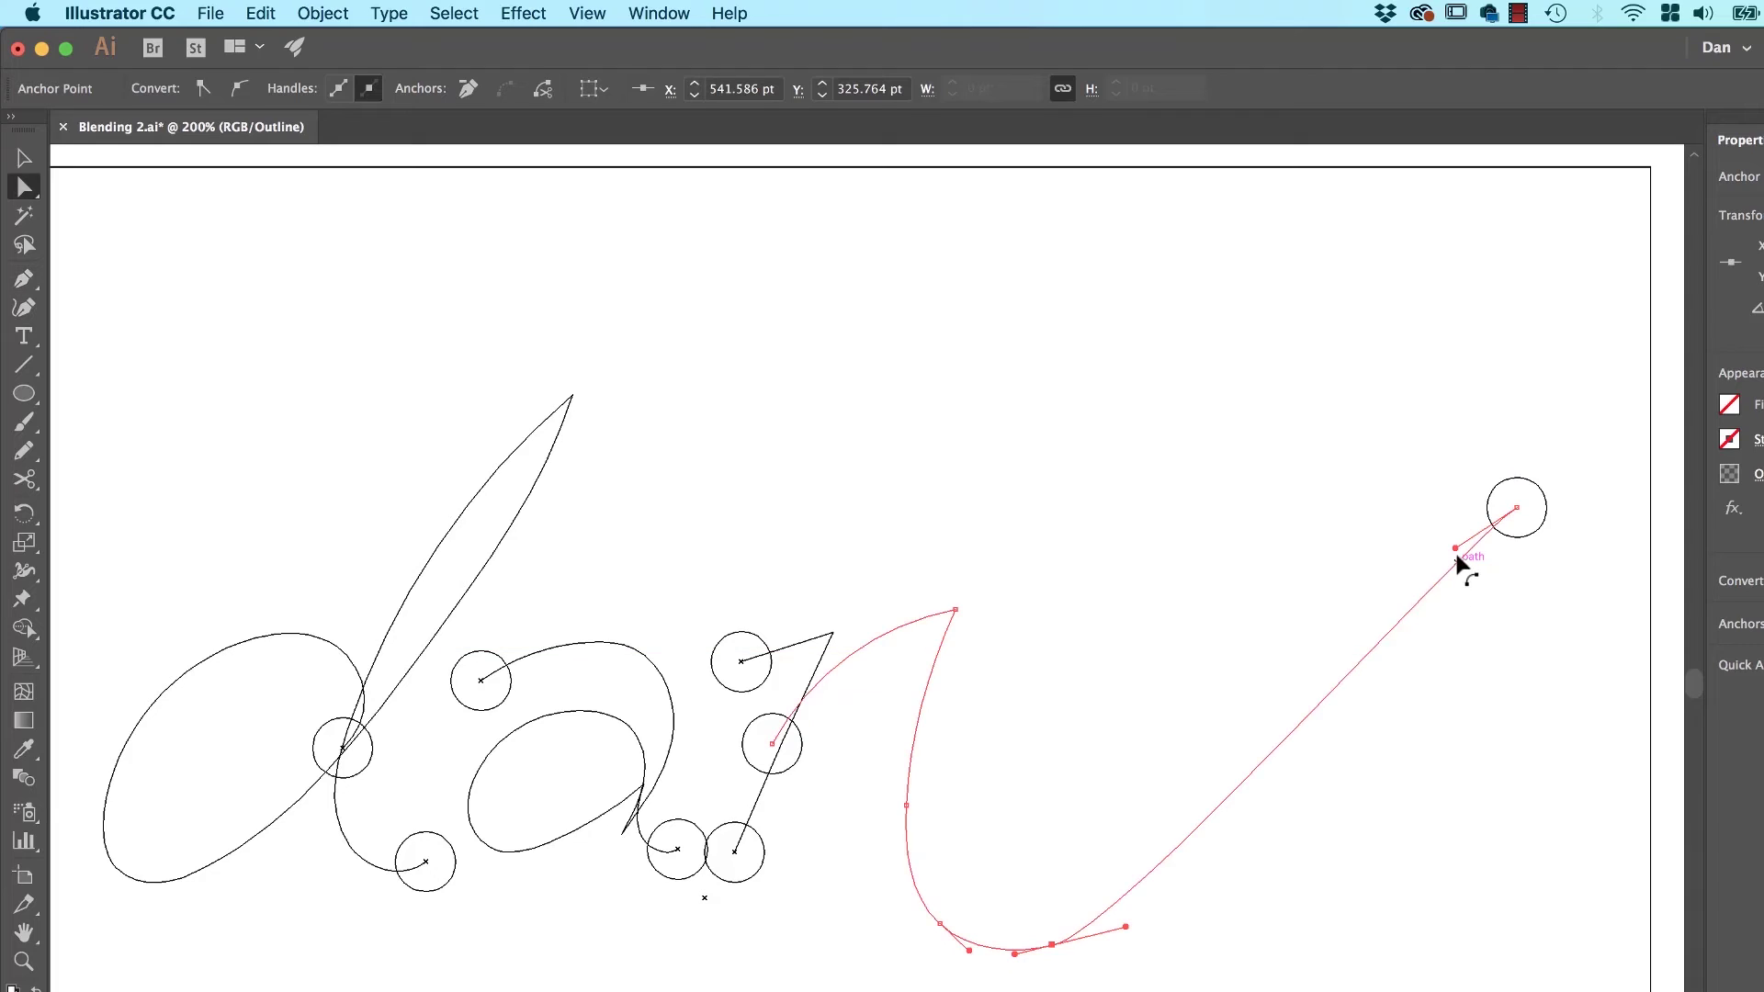
key("f")
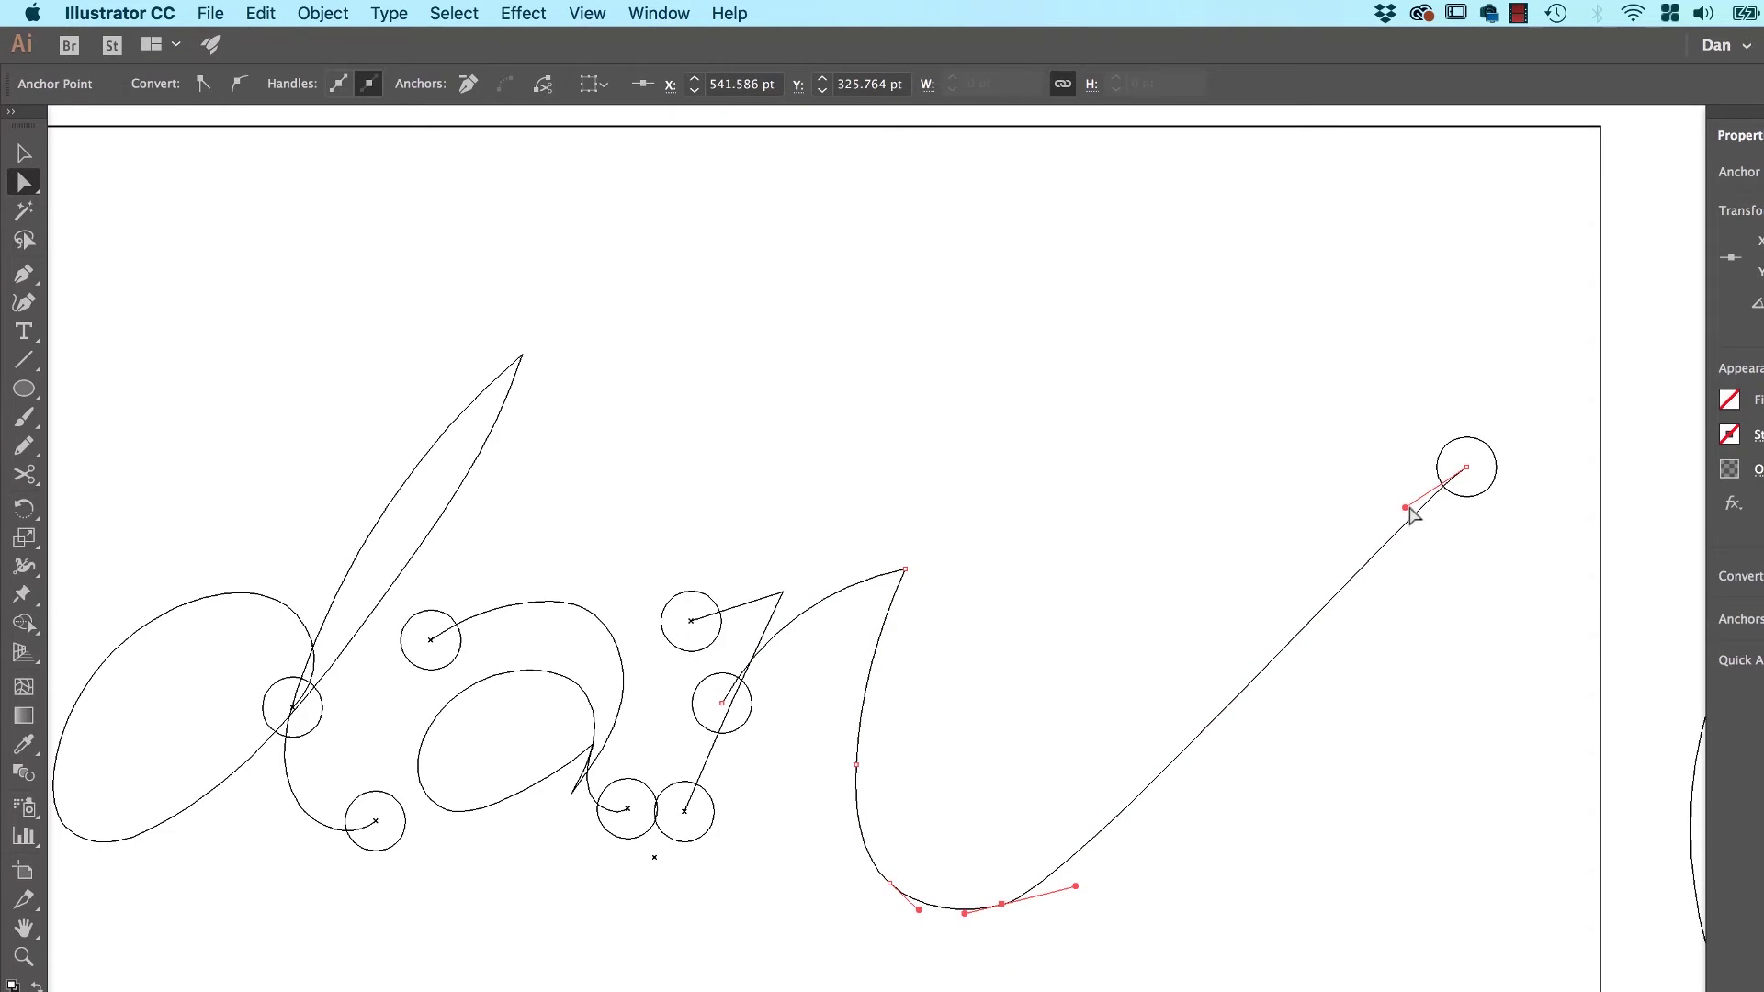
left_click_drag(1407, 508, 1108, 436)
left_click_drag(1076, 886, 1211, 828)
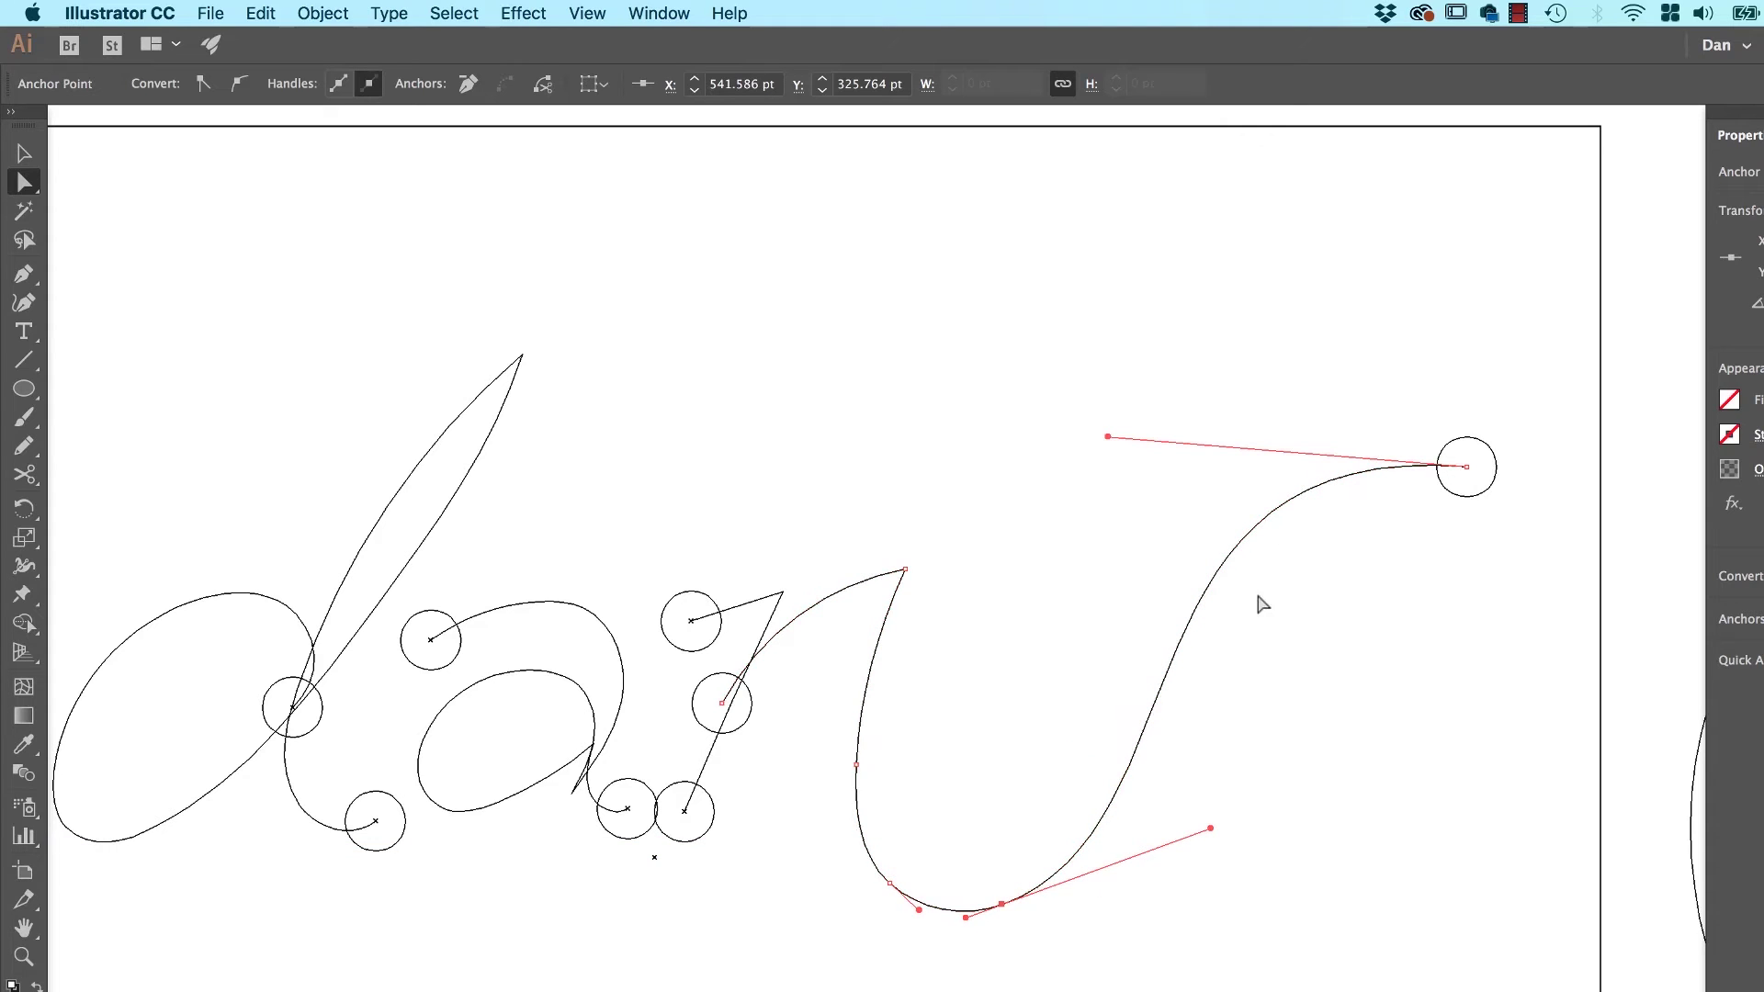
key("v")
left_click(968, 689)
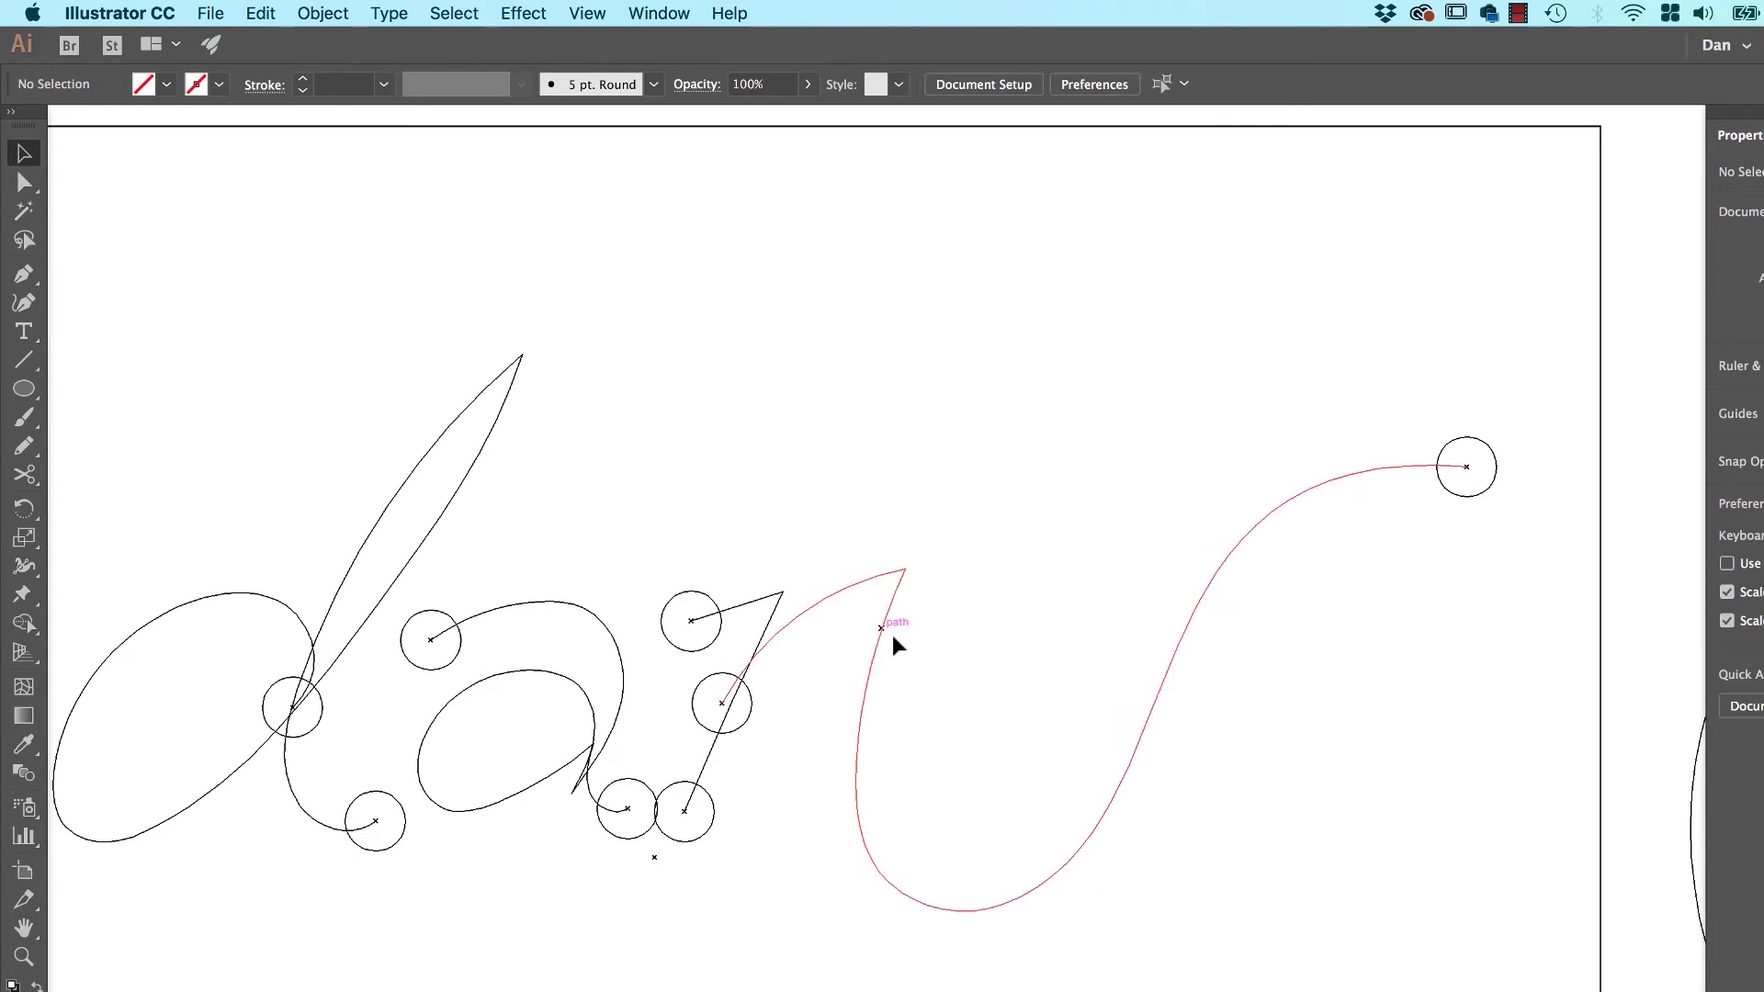
left_click(1483, 496)
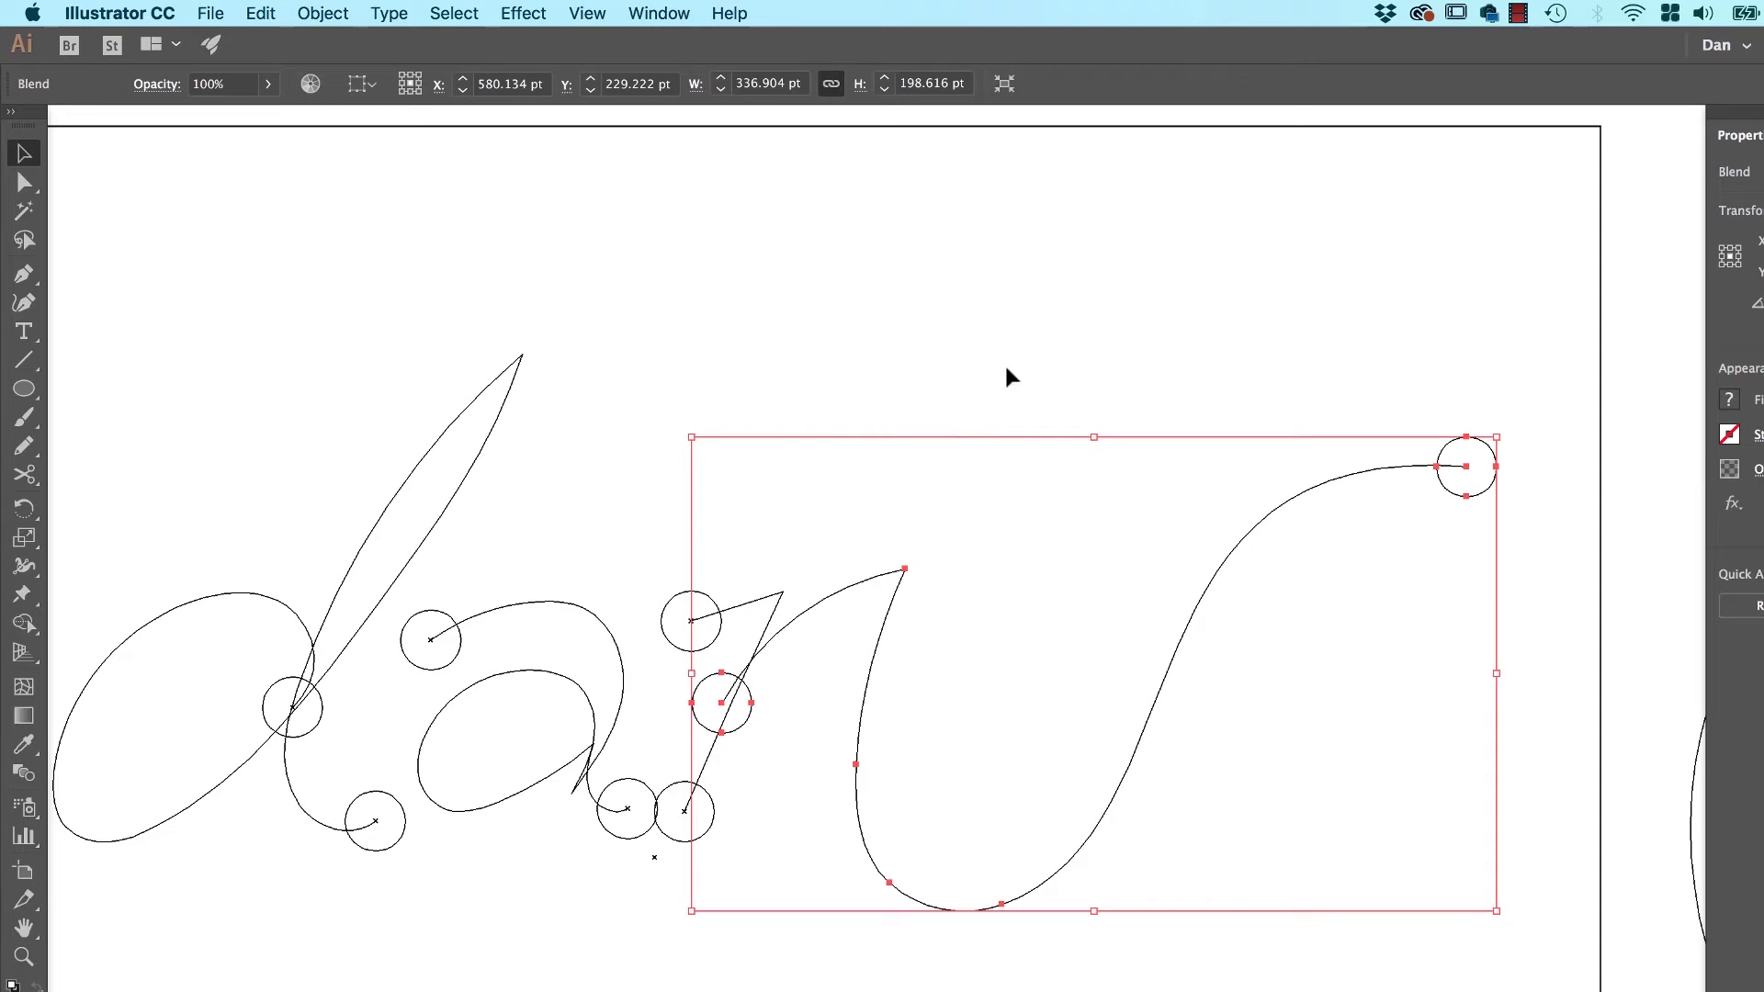
key("a")
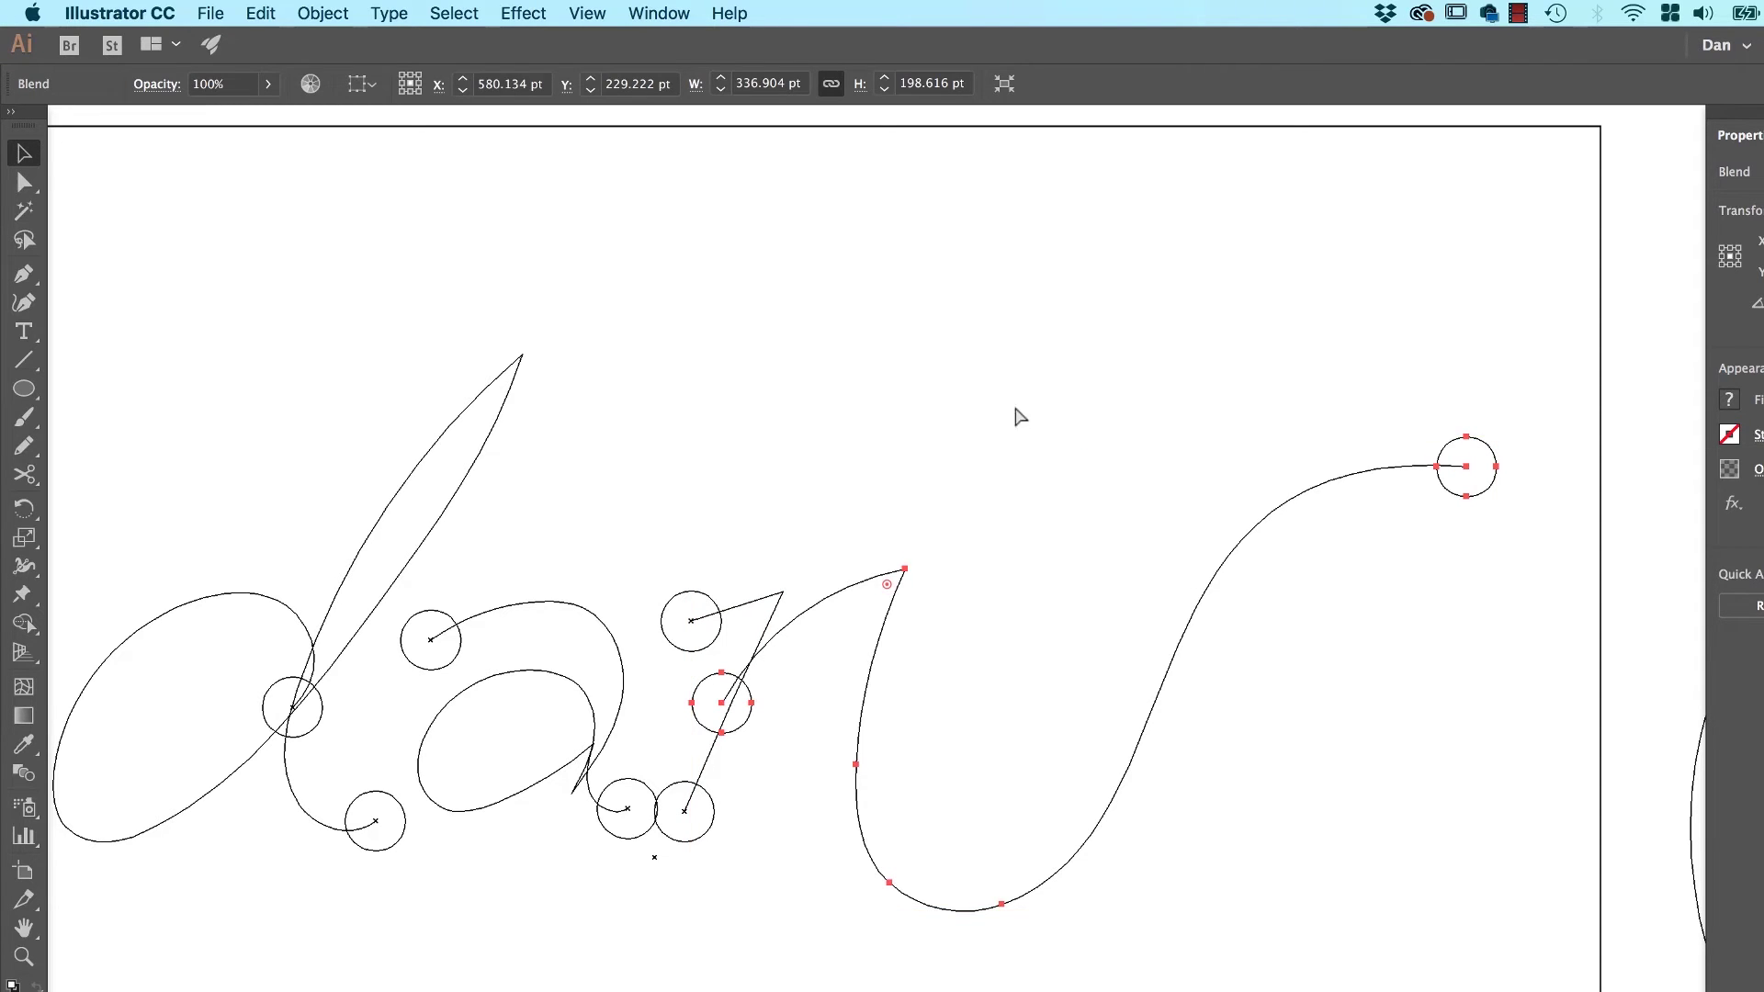
key("super+y")
left_click(974, 416)
left_click_drag(950, 522, 855, 599)
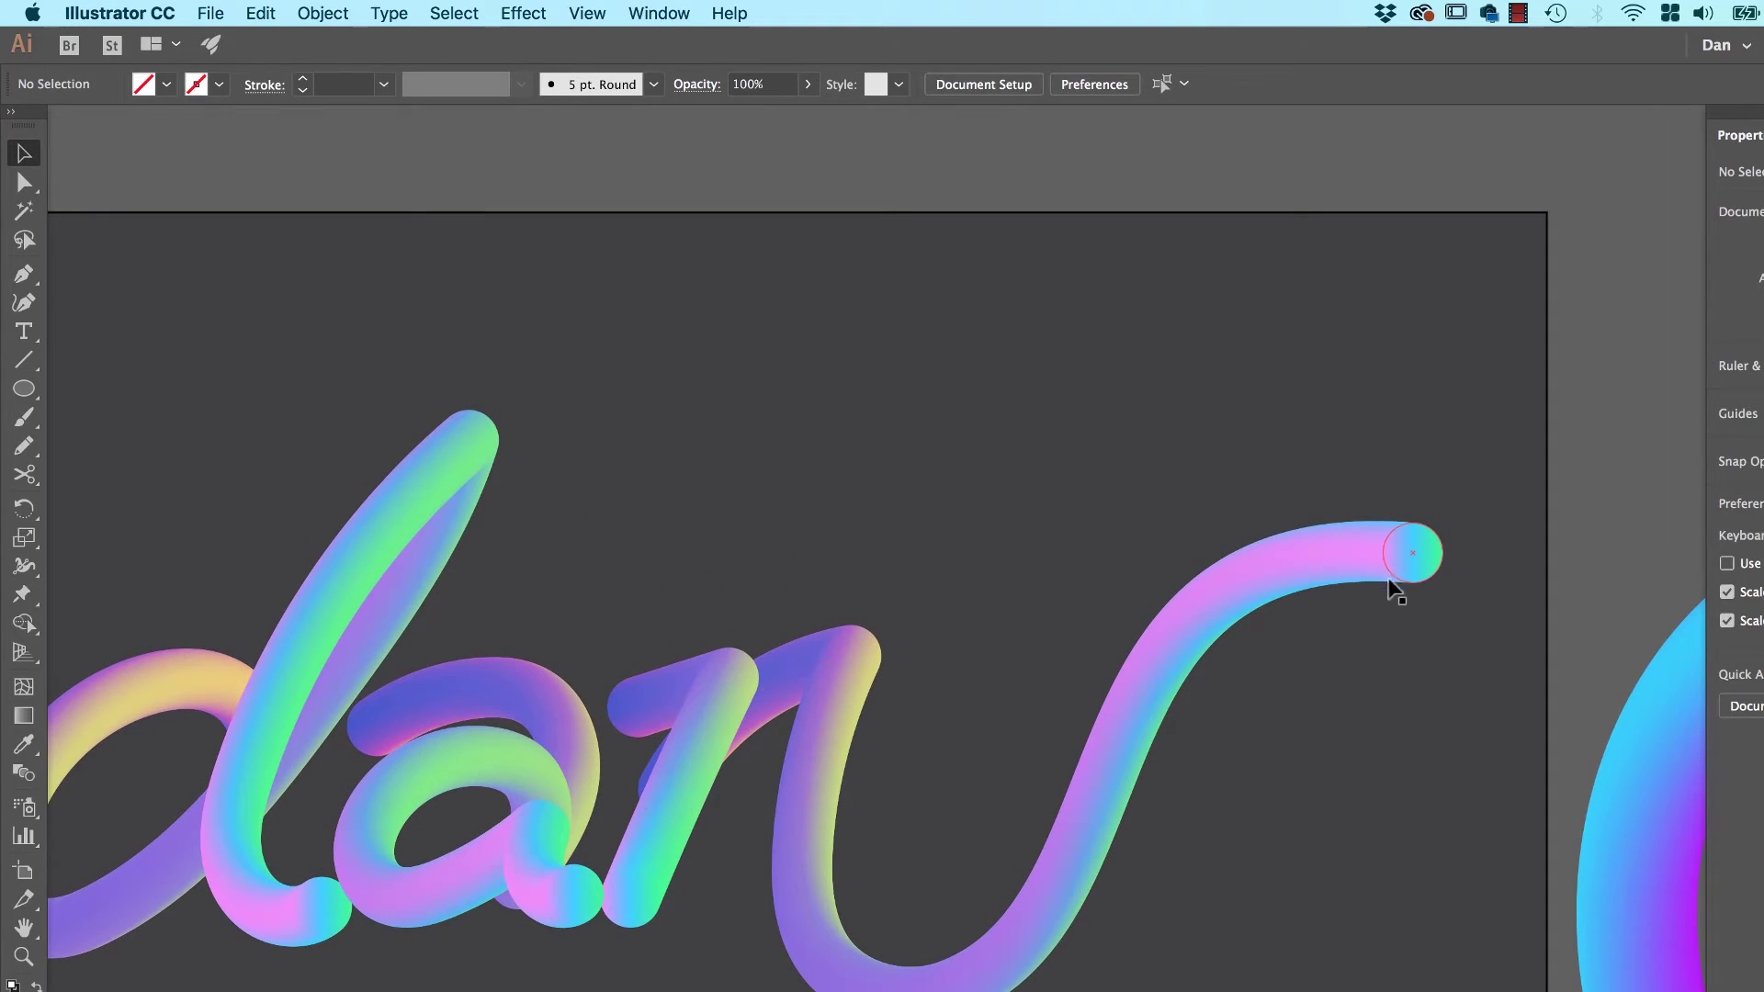
Switch to Outline view and locate the small circle at the end of the n's tail.
left_click(1426, 585)
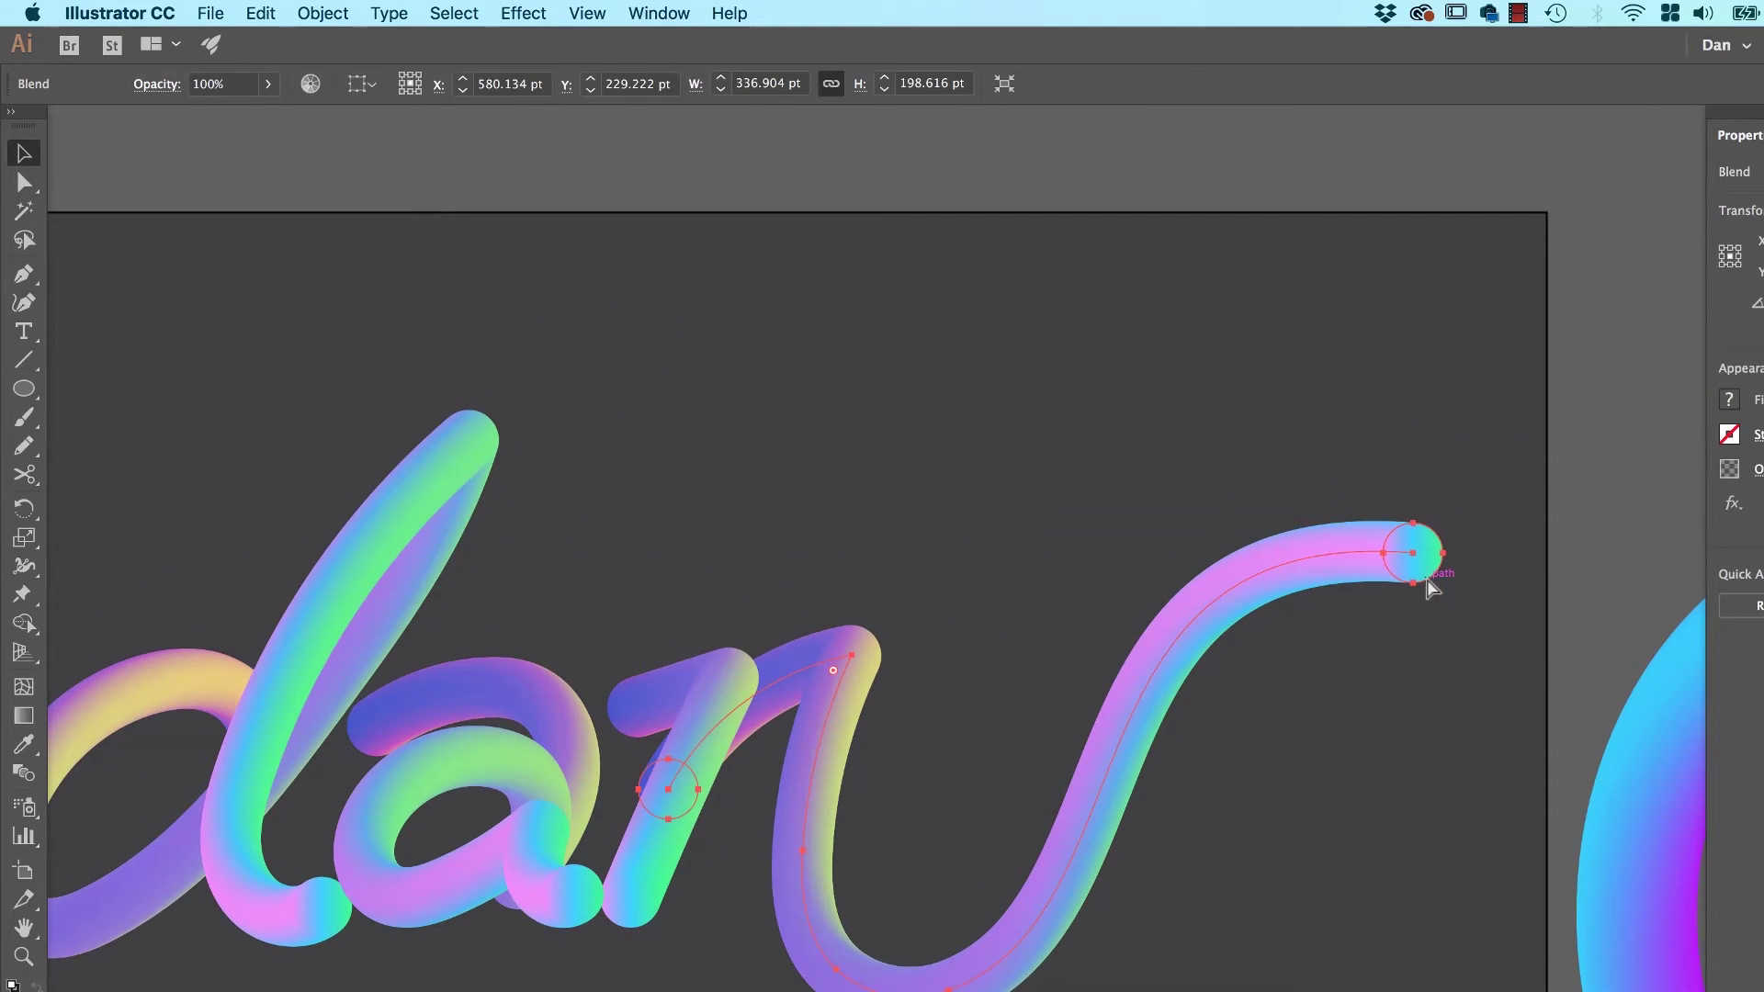
key("super+y")
left_click_drag(1452, 501, 1383, 562)
key("a")
left_click(1363, 614)
left_click(1354, 606)
key("v")
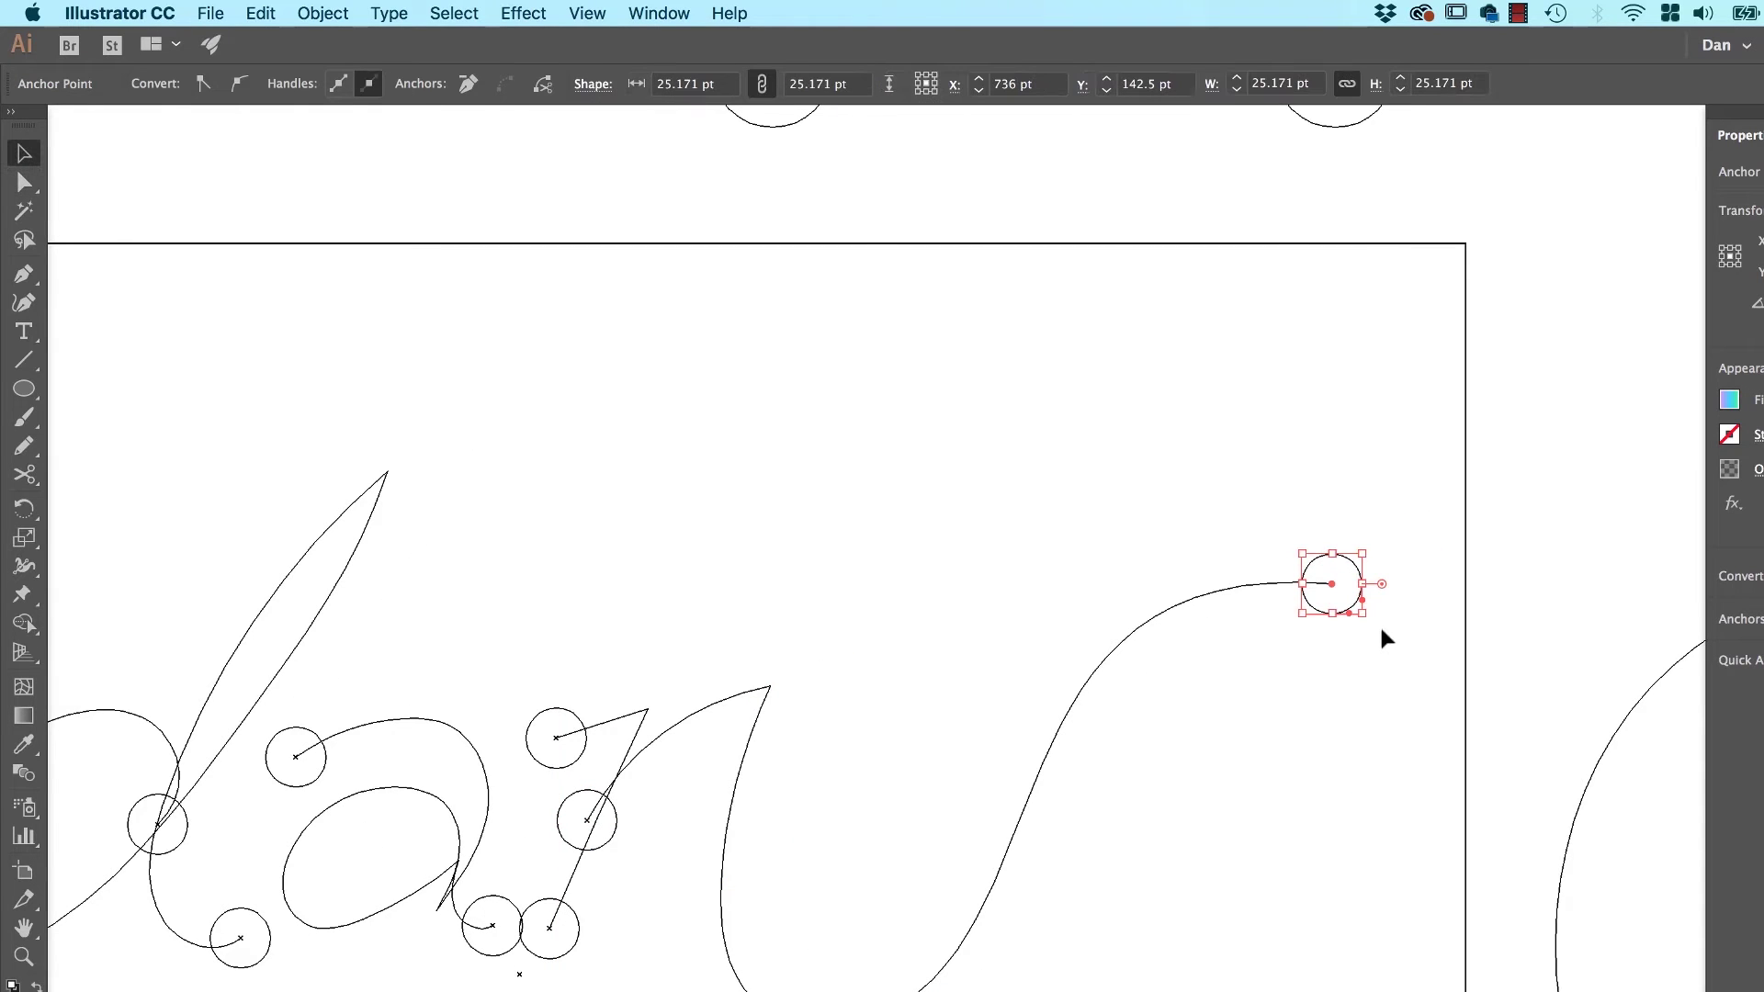
left_click(1383, 630)
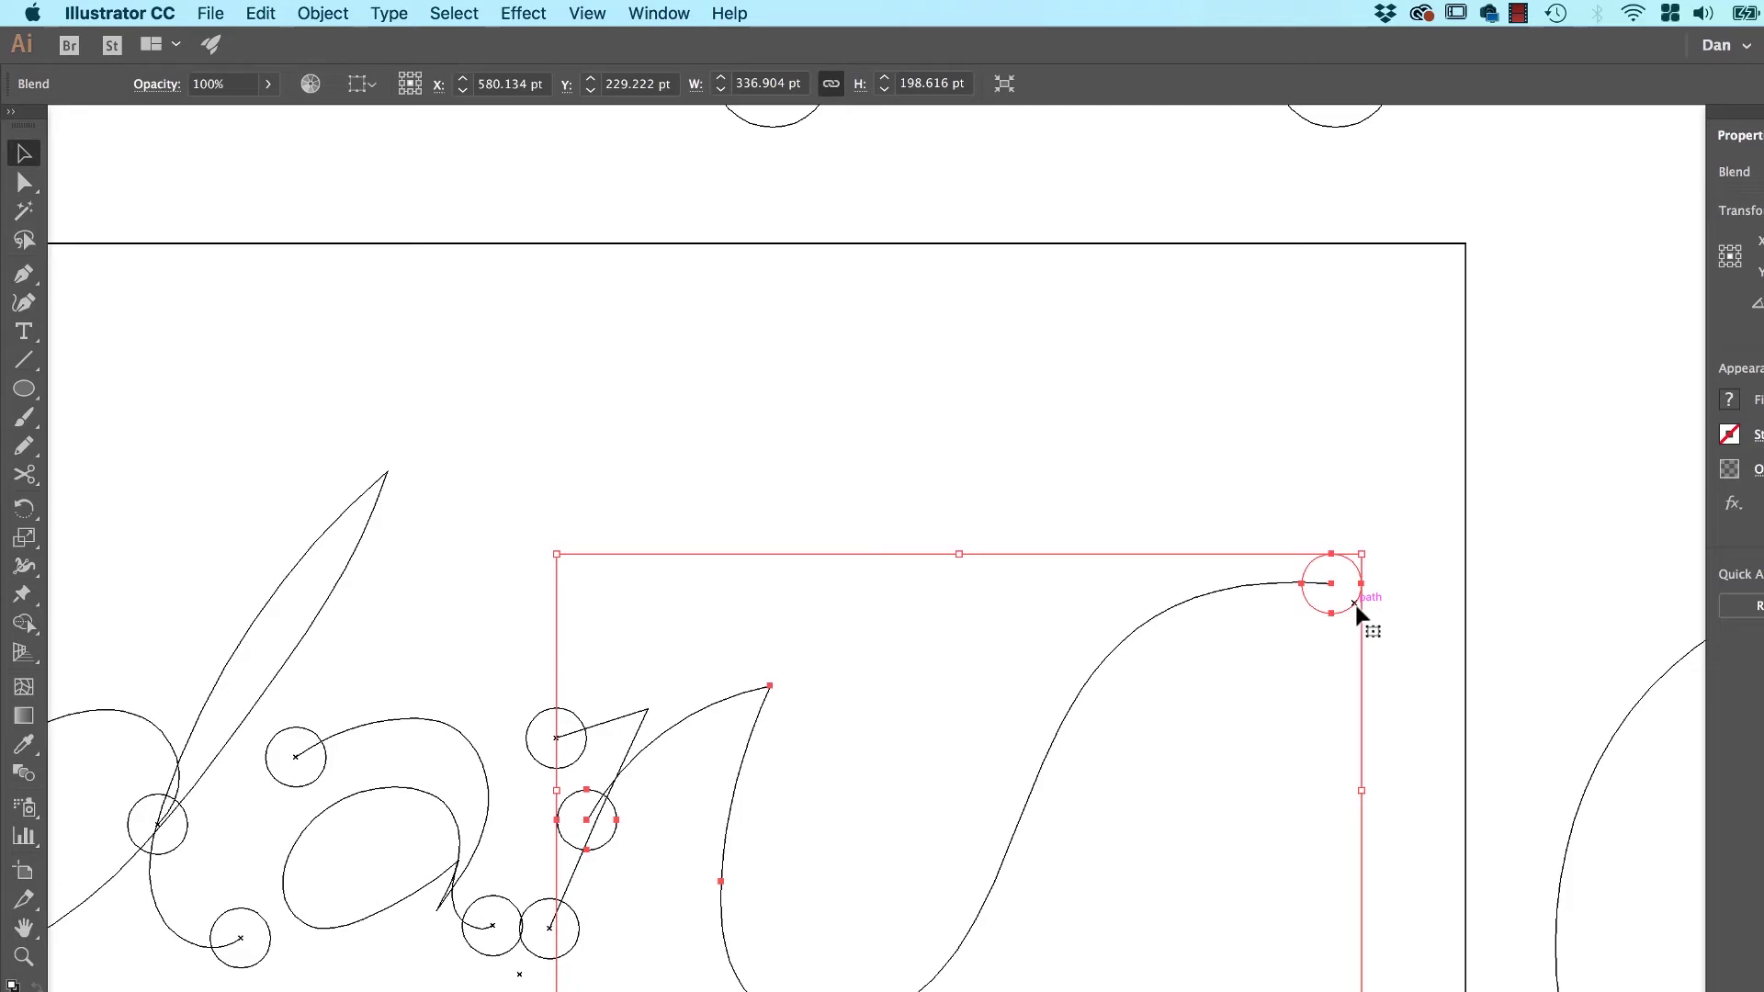
Isolate the tail blend, enlarge its end circle to about 127 pt, and return to Preview.
double_click(1355, 606)
left_click(1354, 604)
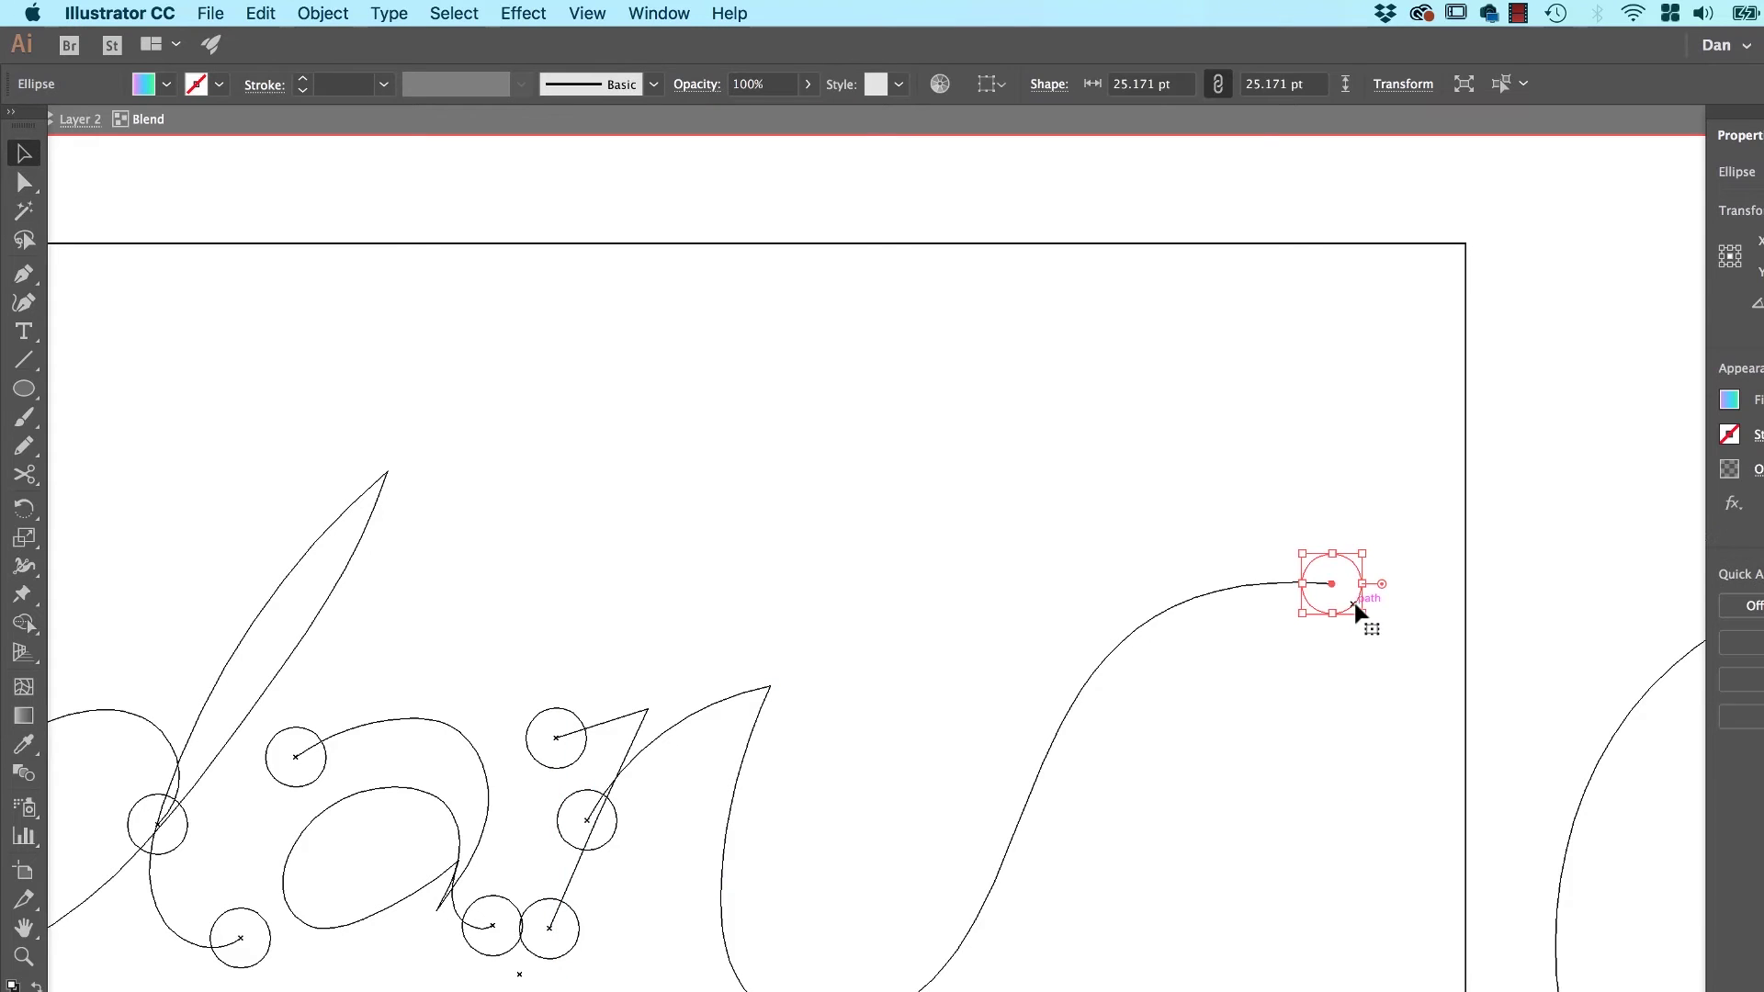
left_click_drag(1373, 554, 1501, 436)
left_click_drag(1330, 613, 1332, 614)
double_click(1031, 560)
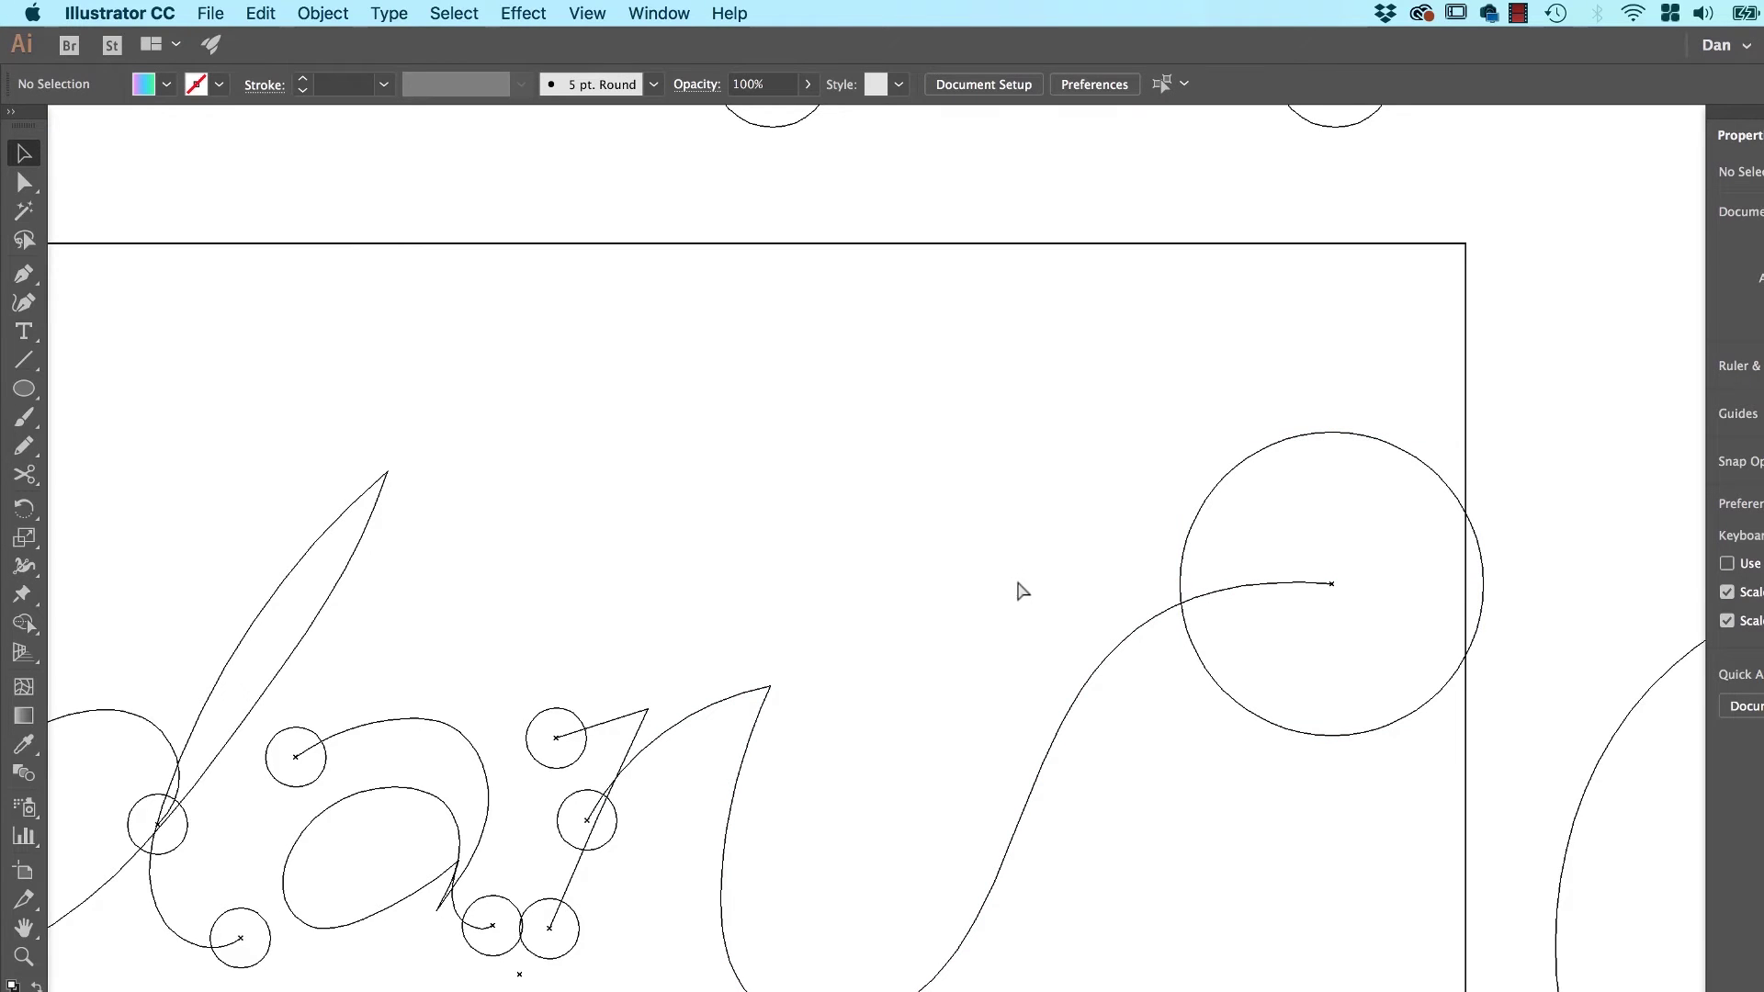
key("super+y")
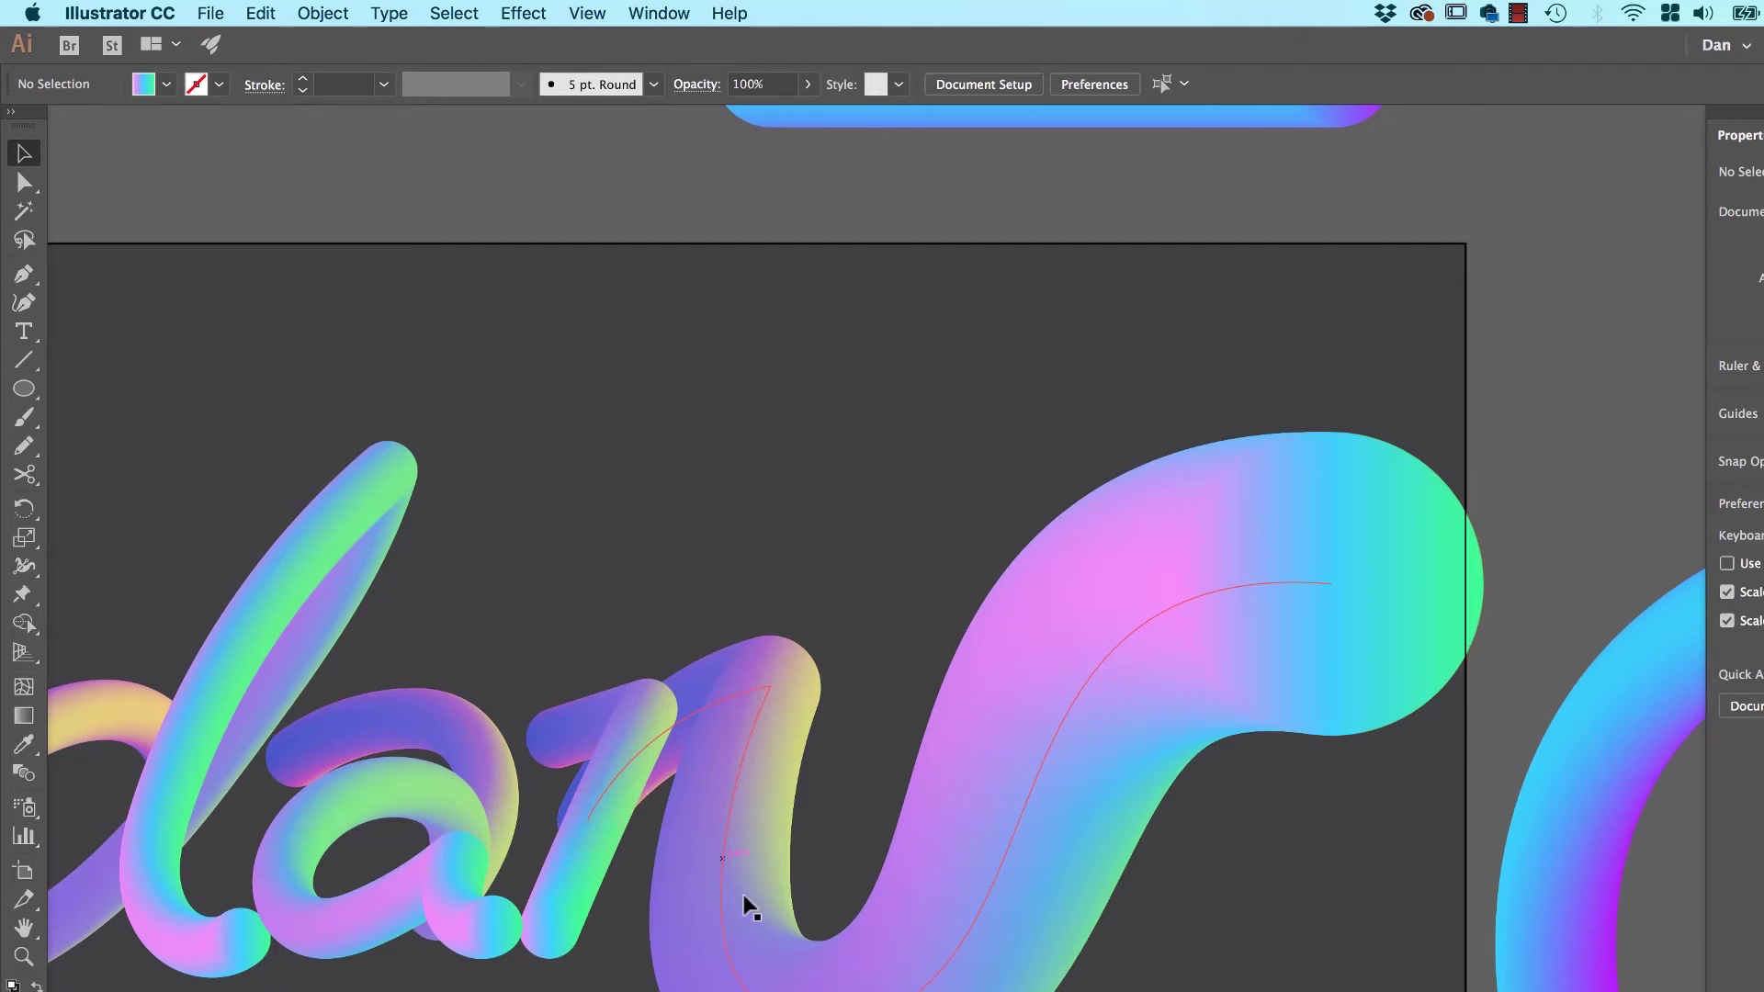
Pan across to the cyan-to-purple looping tube artwork and select its blend.
scroll(1142, 274, "left", 5)
scroll(1142, 275, "down", 1)
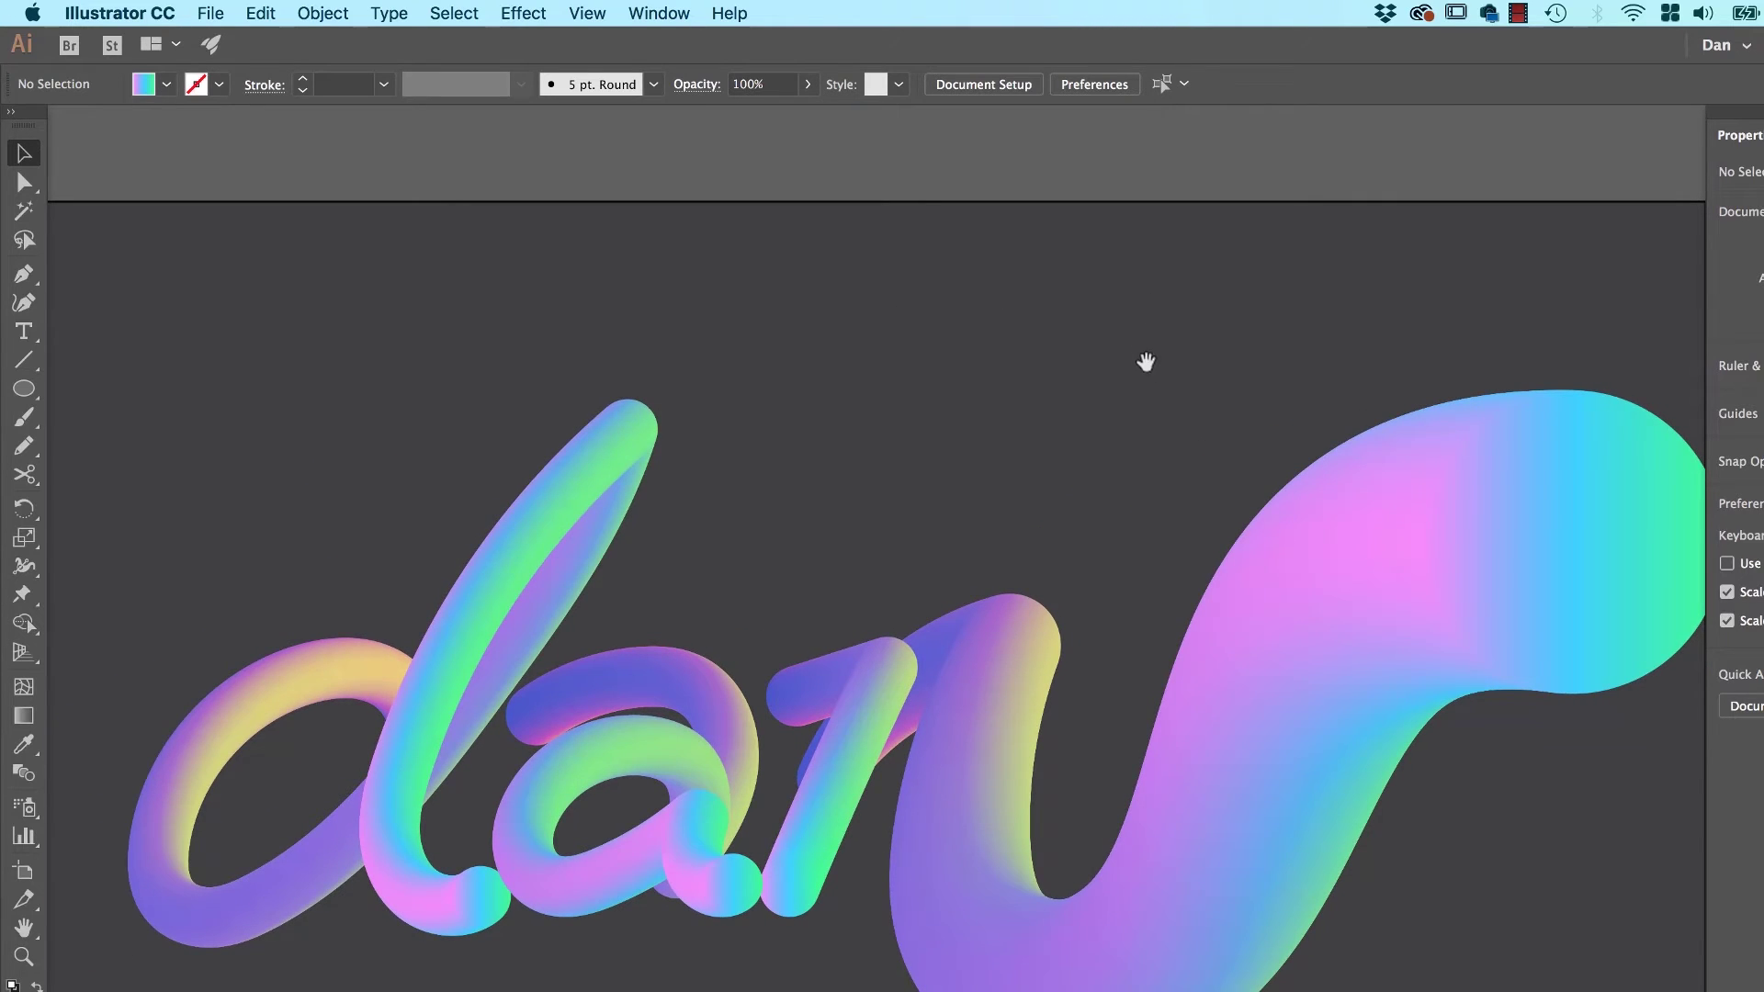
left_click_drag(1142, 362, 996, 367)
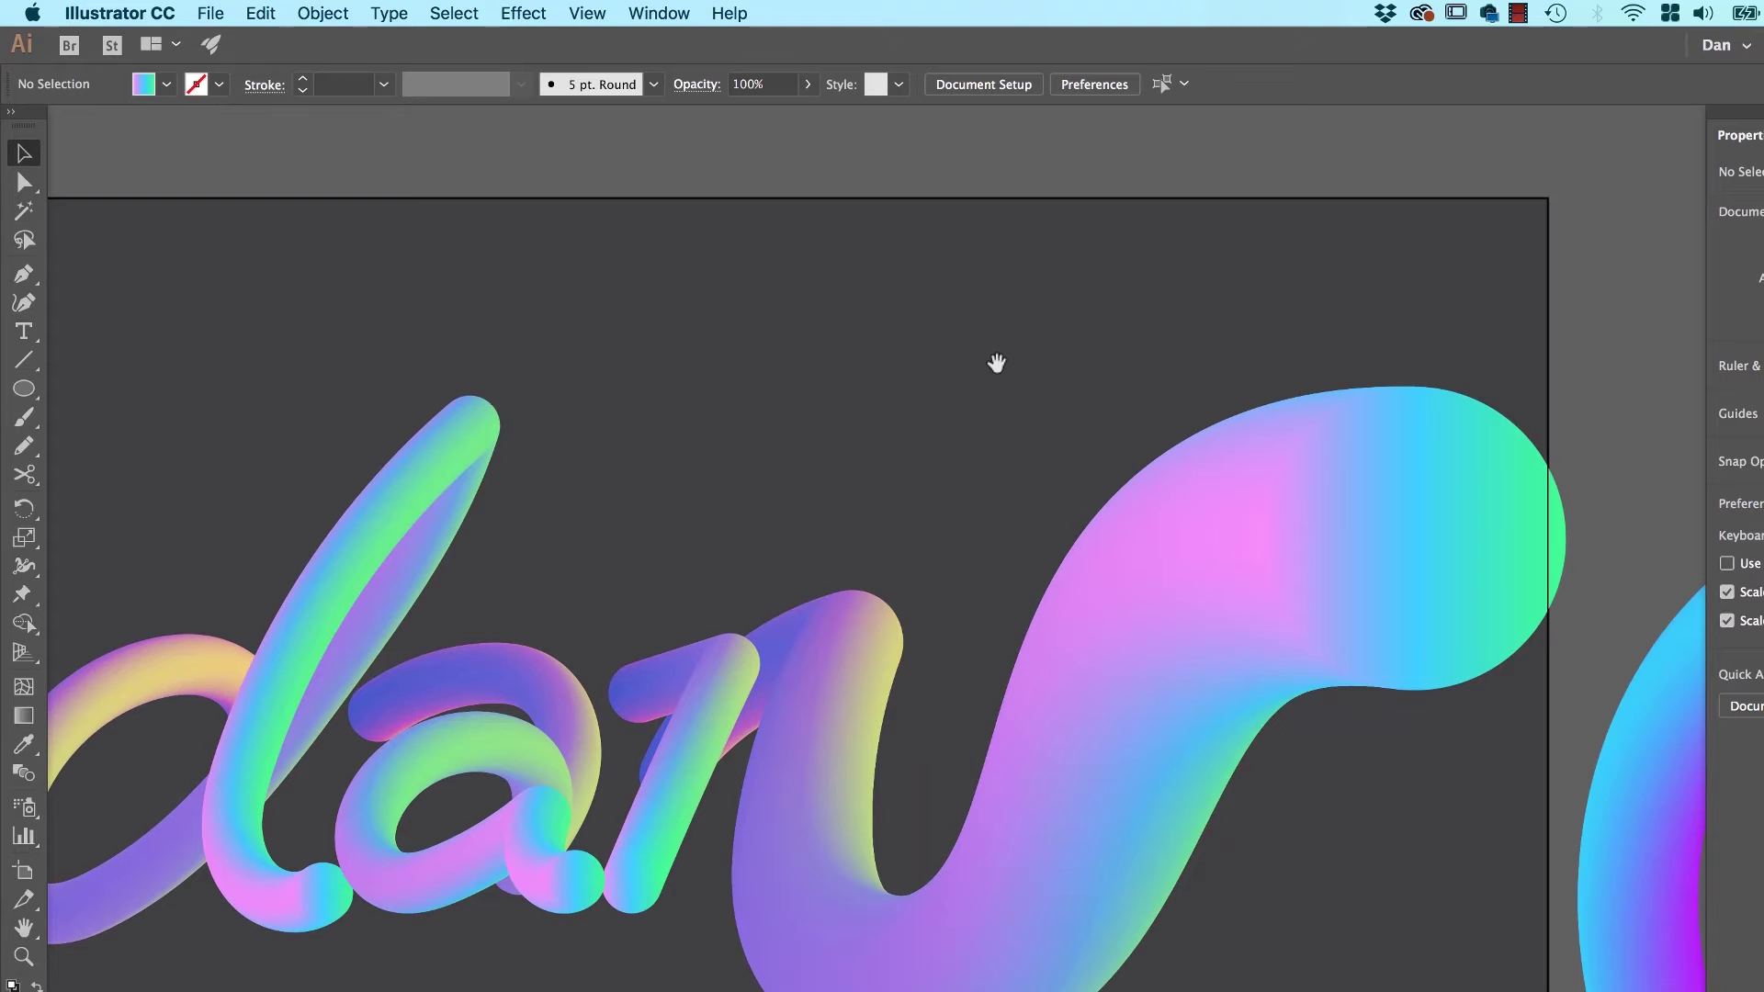
scroll(996, 364, "left", 3)
scroll(996, 364, "down", 1)
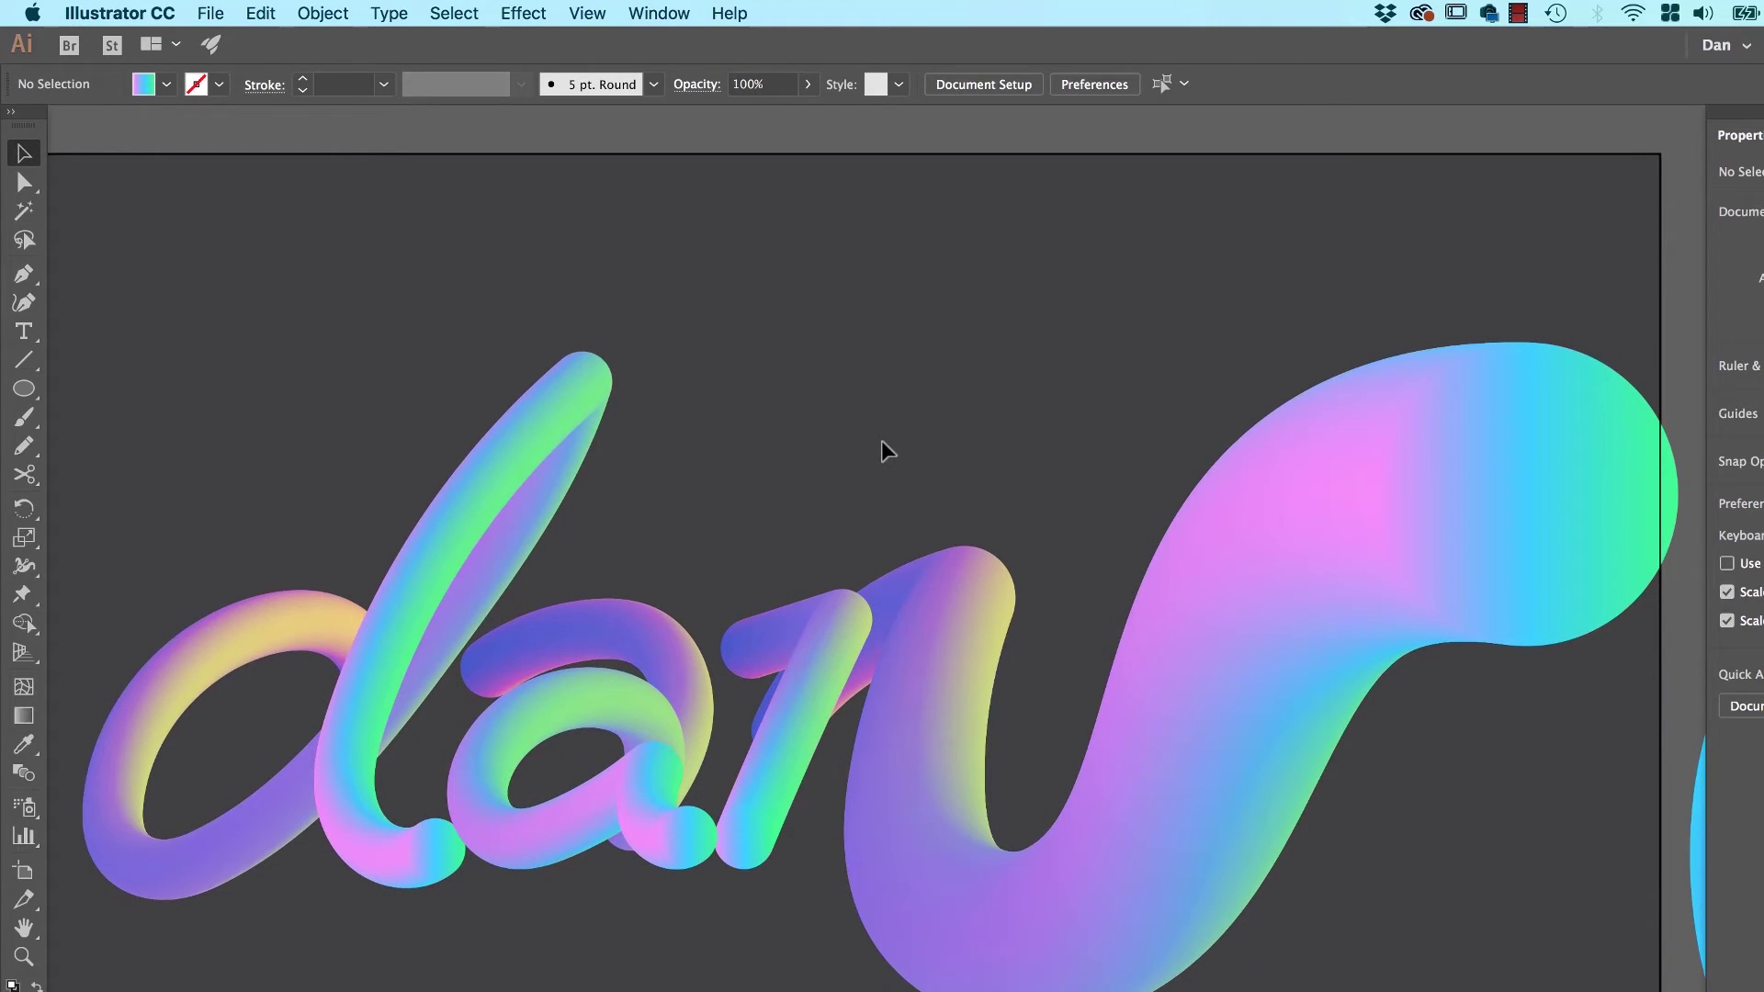
left_click_drag(807, 295, 937, 237)
left_click_drag(1311, 472, 877, 759)
left_click(1089, 670)
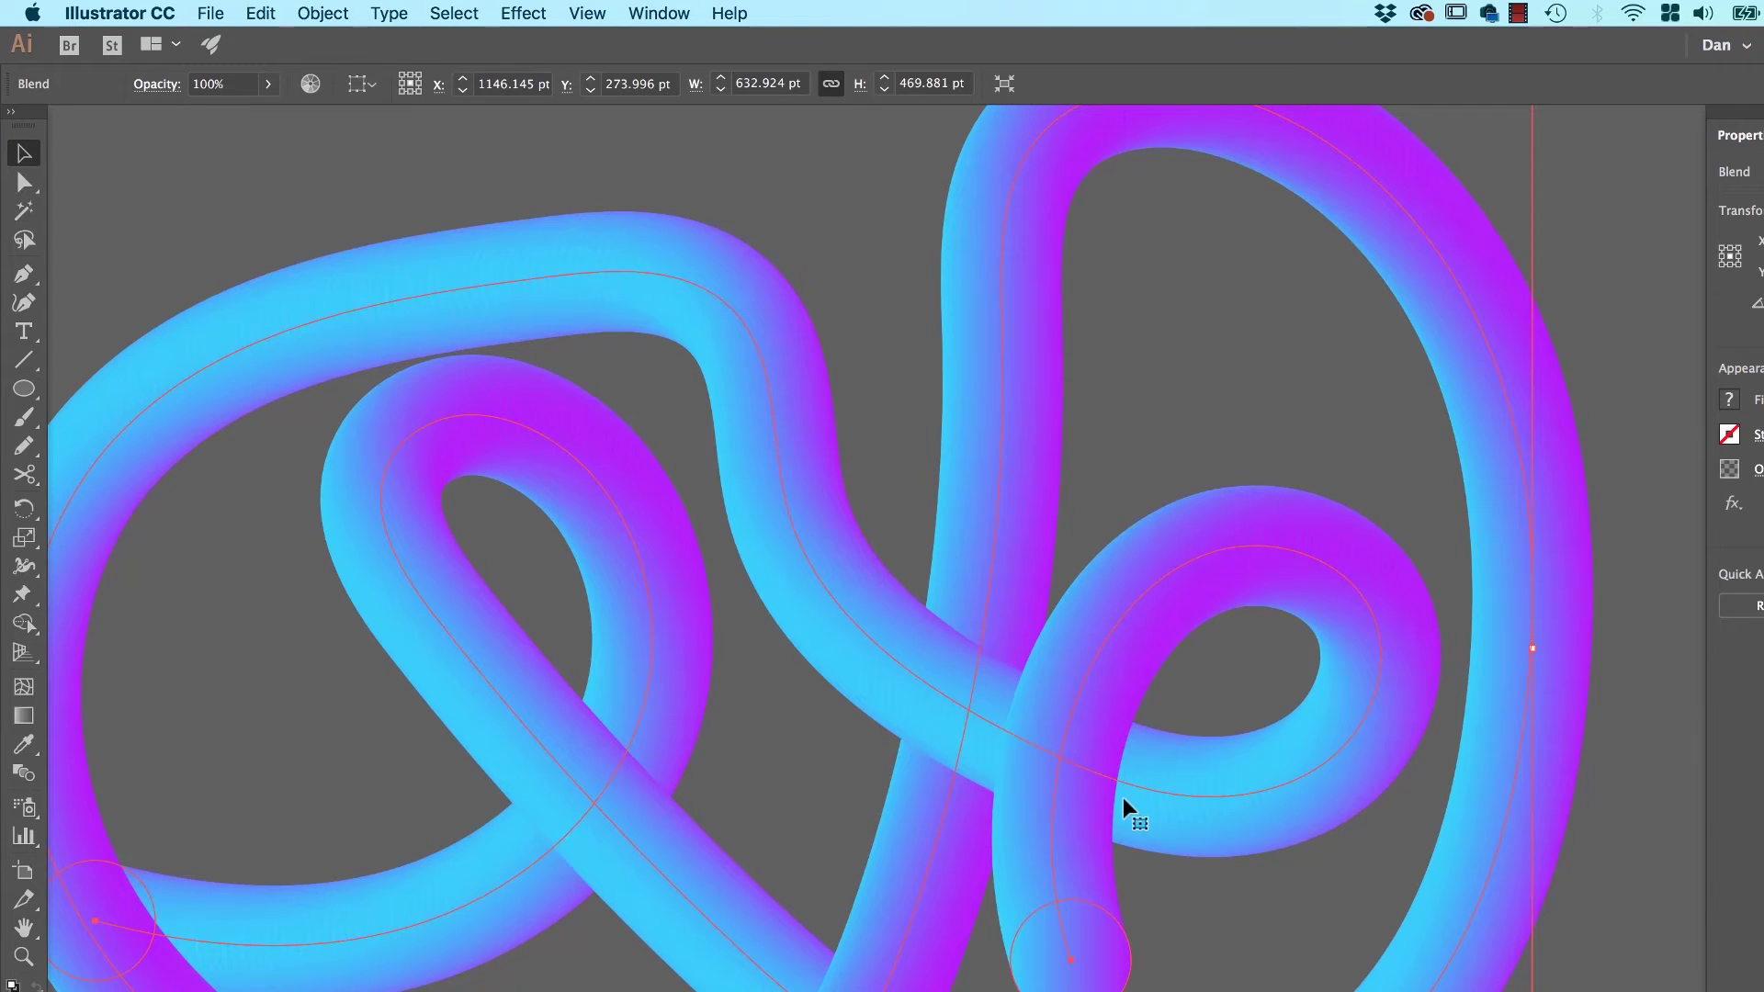
Select the looping blend's end circle and add a second purple stop near the gradient's end.
scroll(1126, 809, "down", 3)
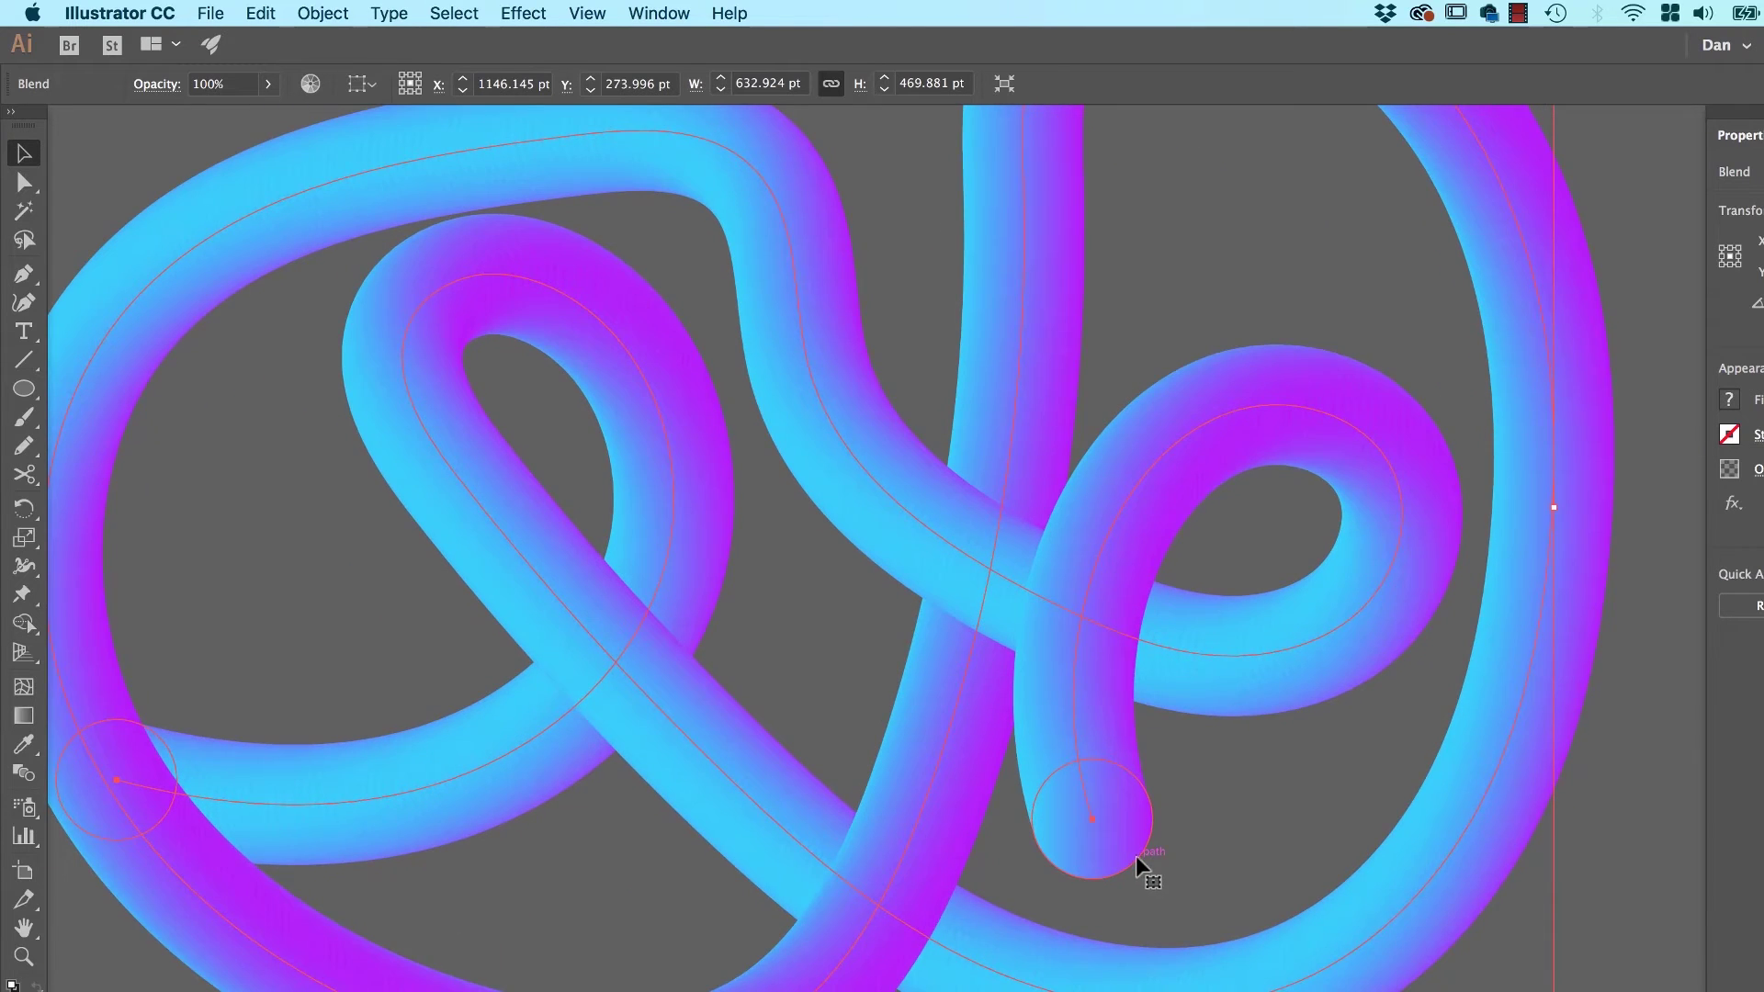
double_click(1136, 856)
left_click(1135, 856)
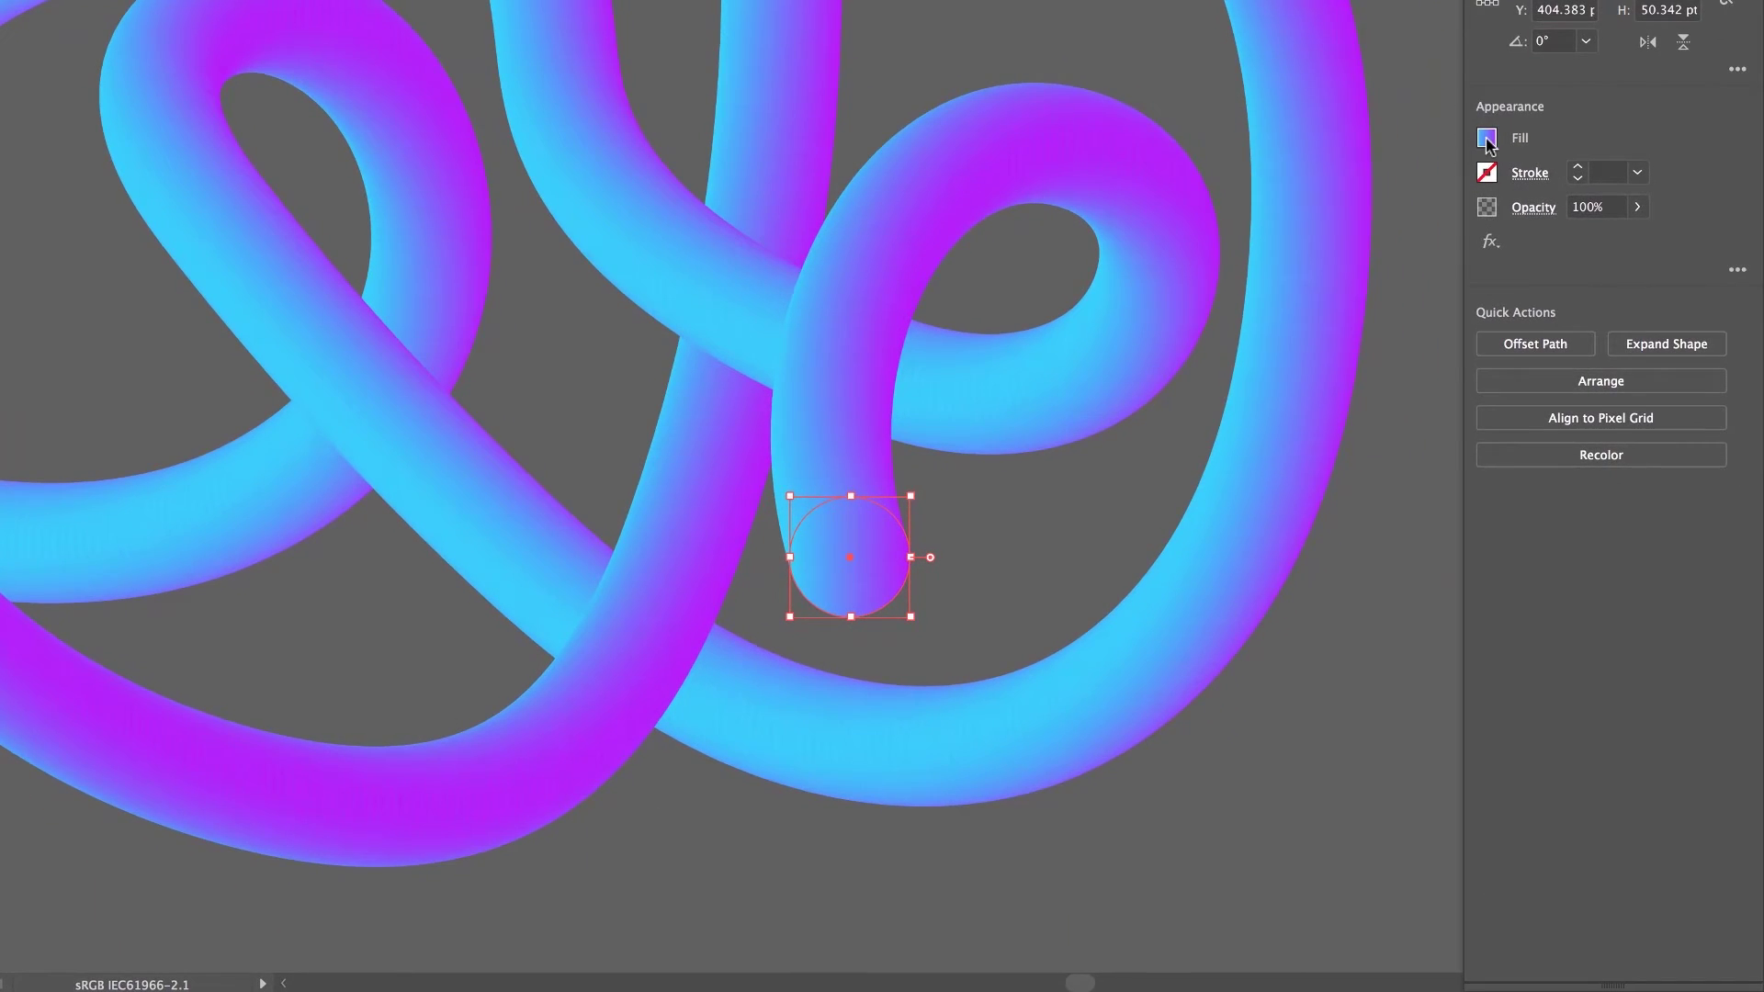
left_click(1487, 139)
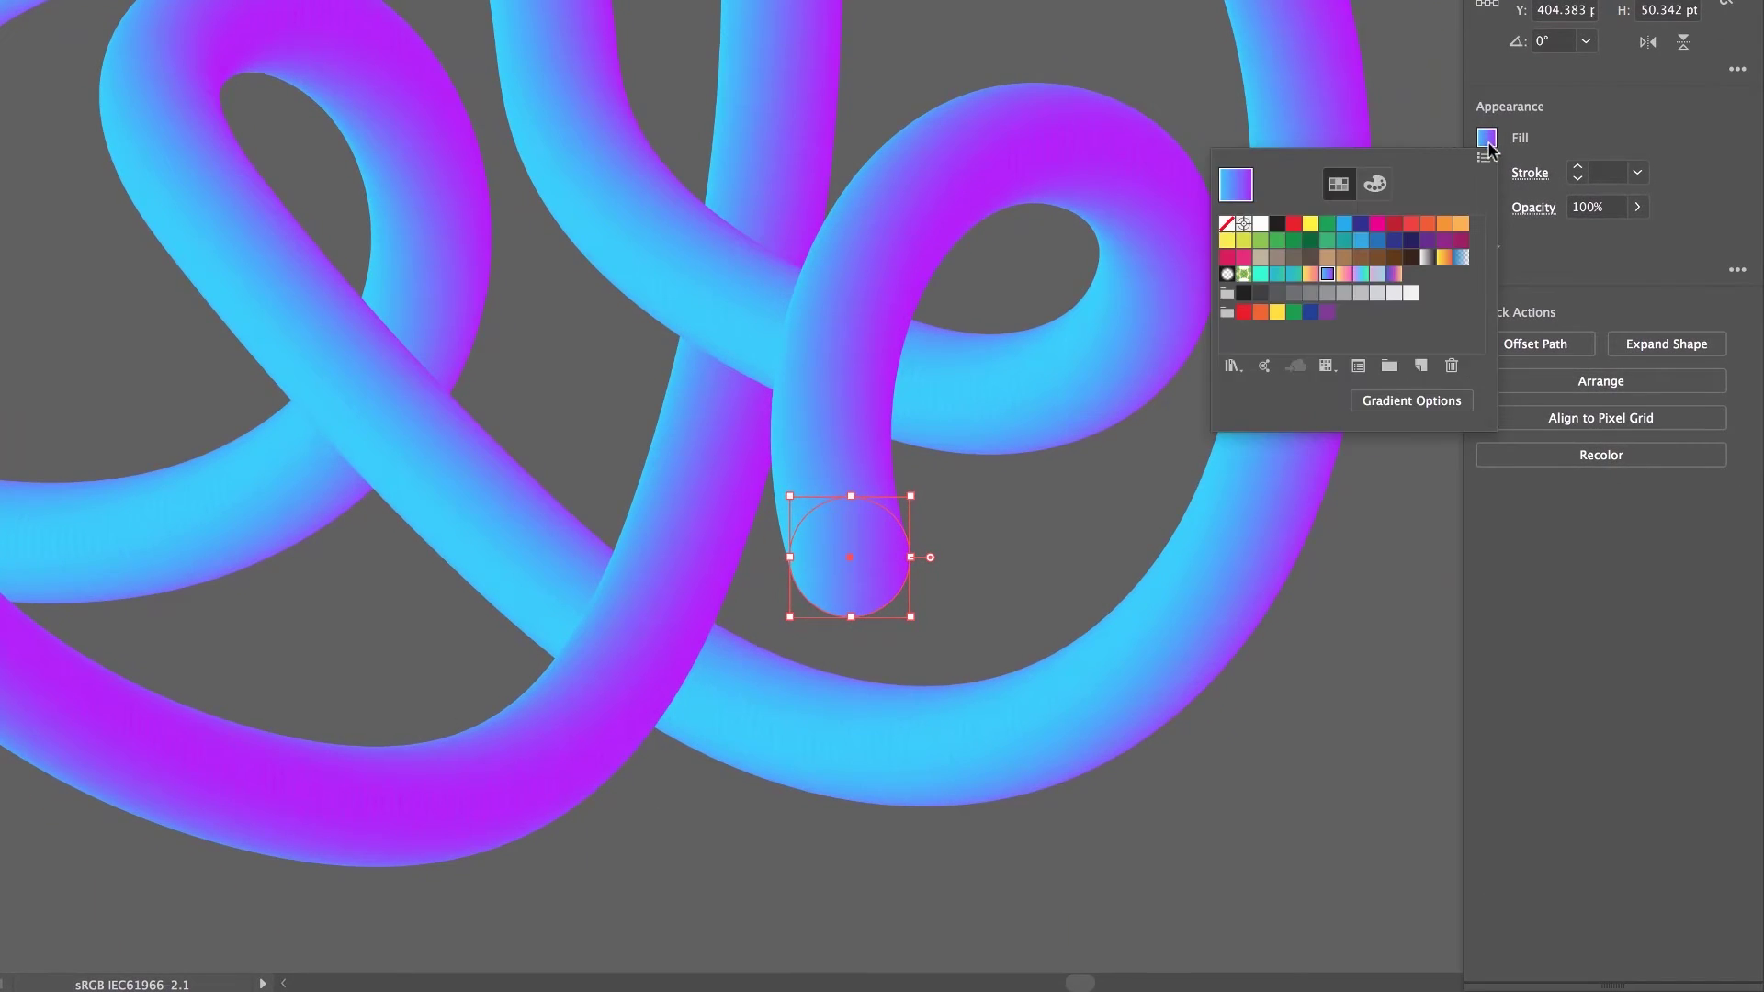
left_click(1423, 404)
left_click(1496, 776)
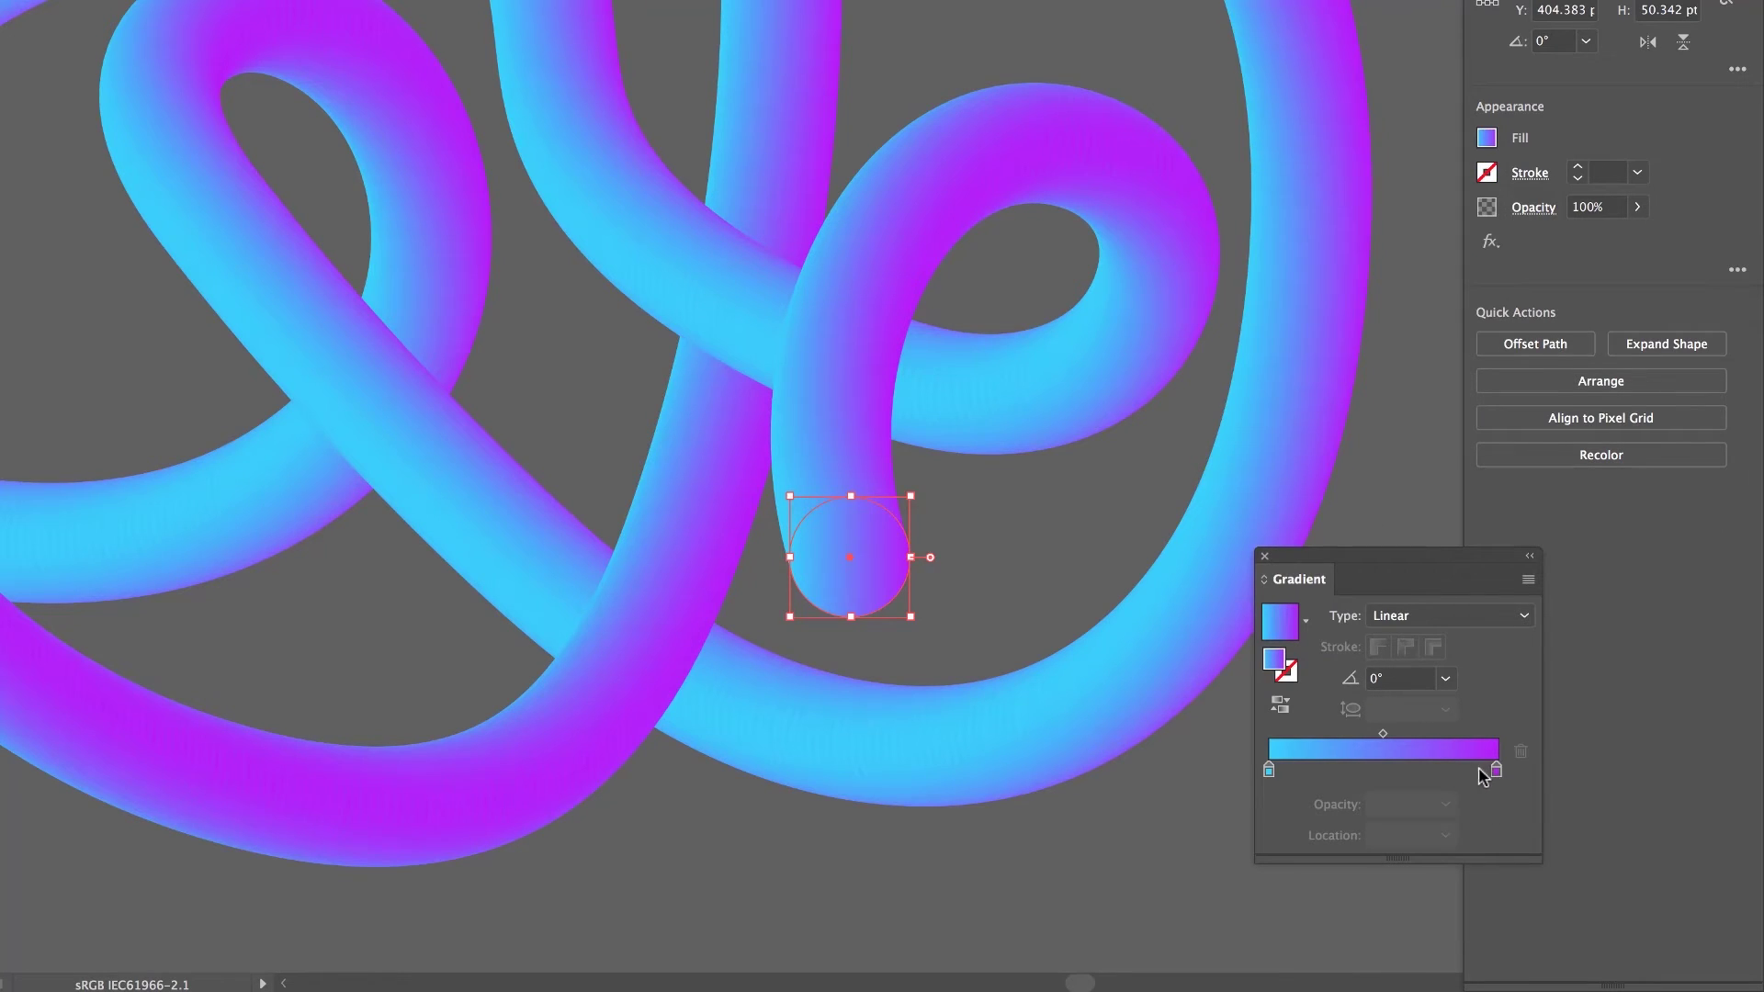
left_click_drag(1493, 774, 1462, 777)
left_click_drag(1462, 777, 1500, 769)
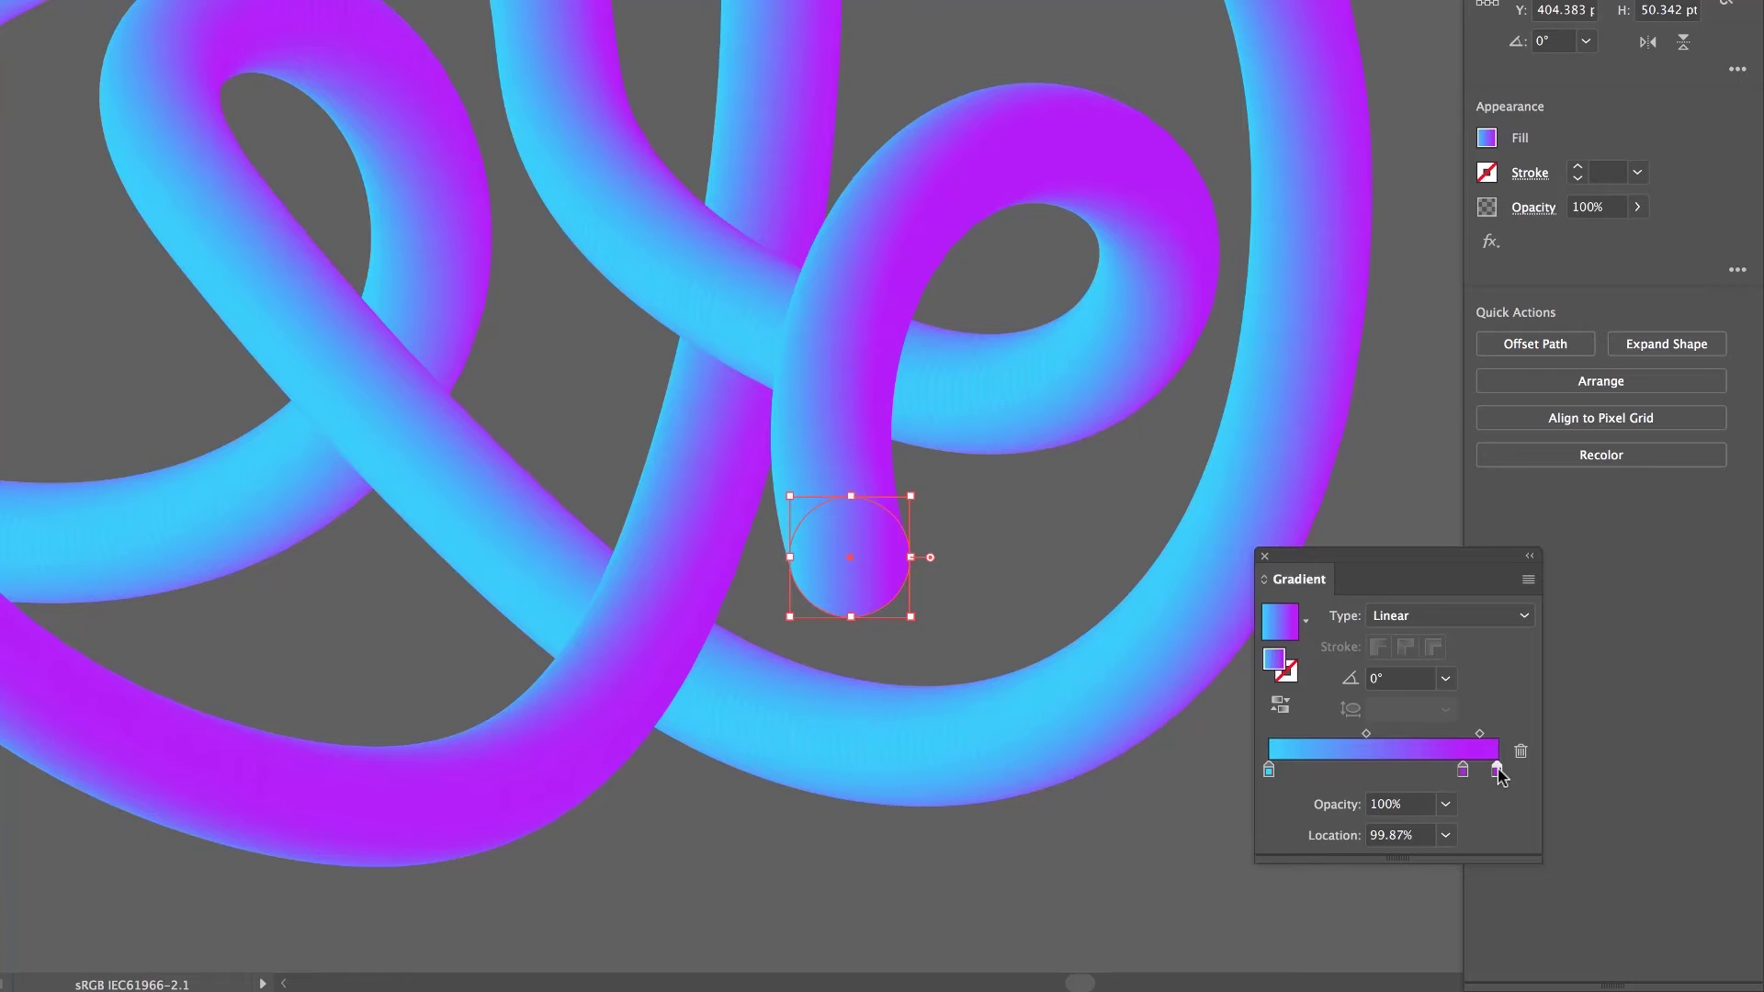
Darken the end gradient stop to about 65% brightness using HSB values.
double_click(1498, 769)
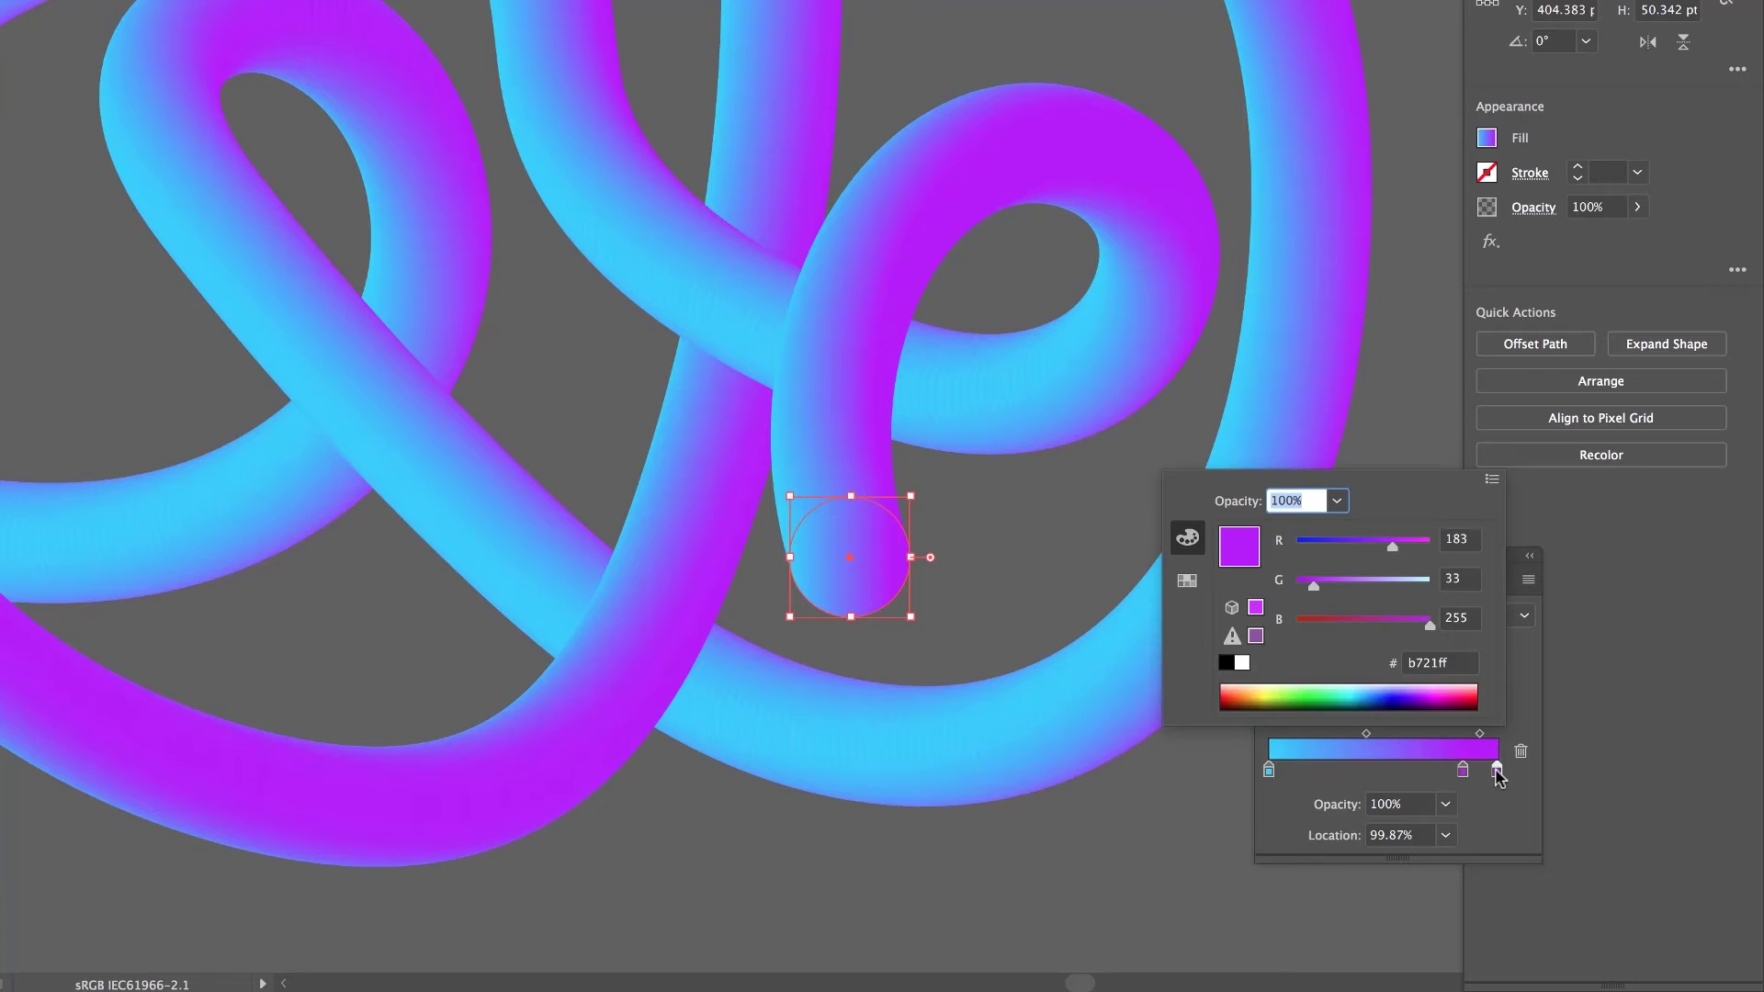
left_click(1492, 480)
left_click(1451, 557)
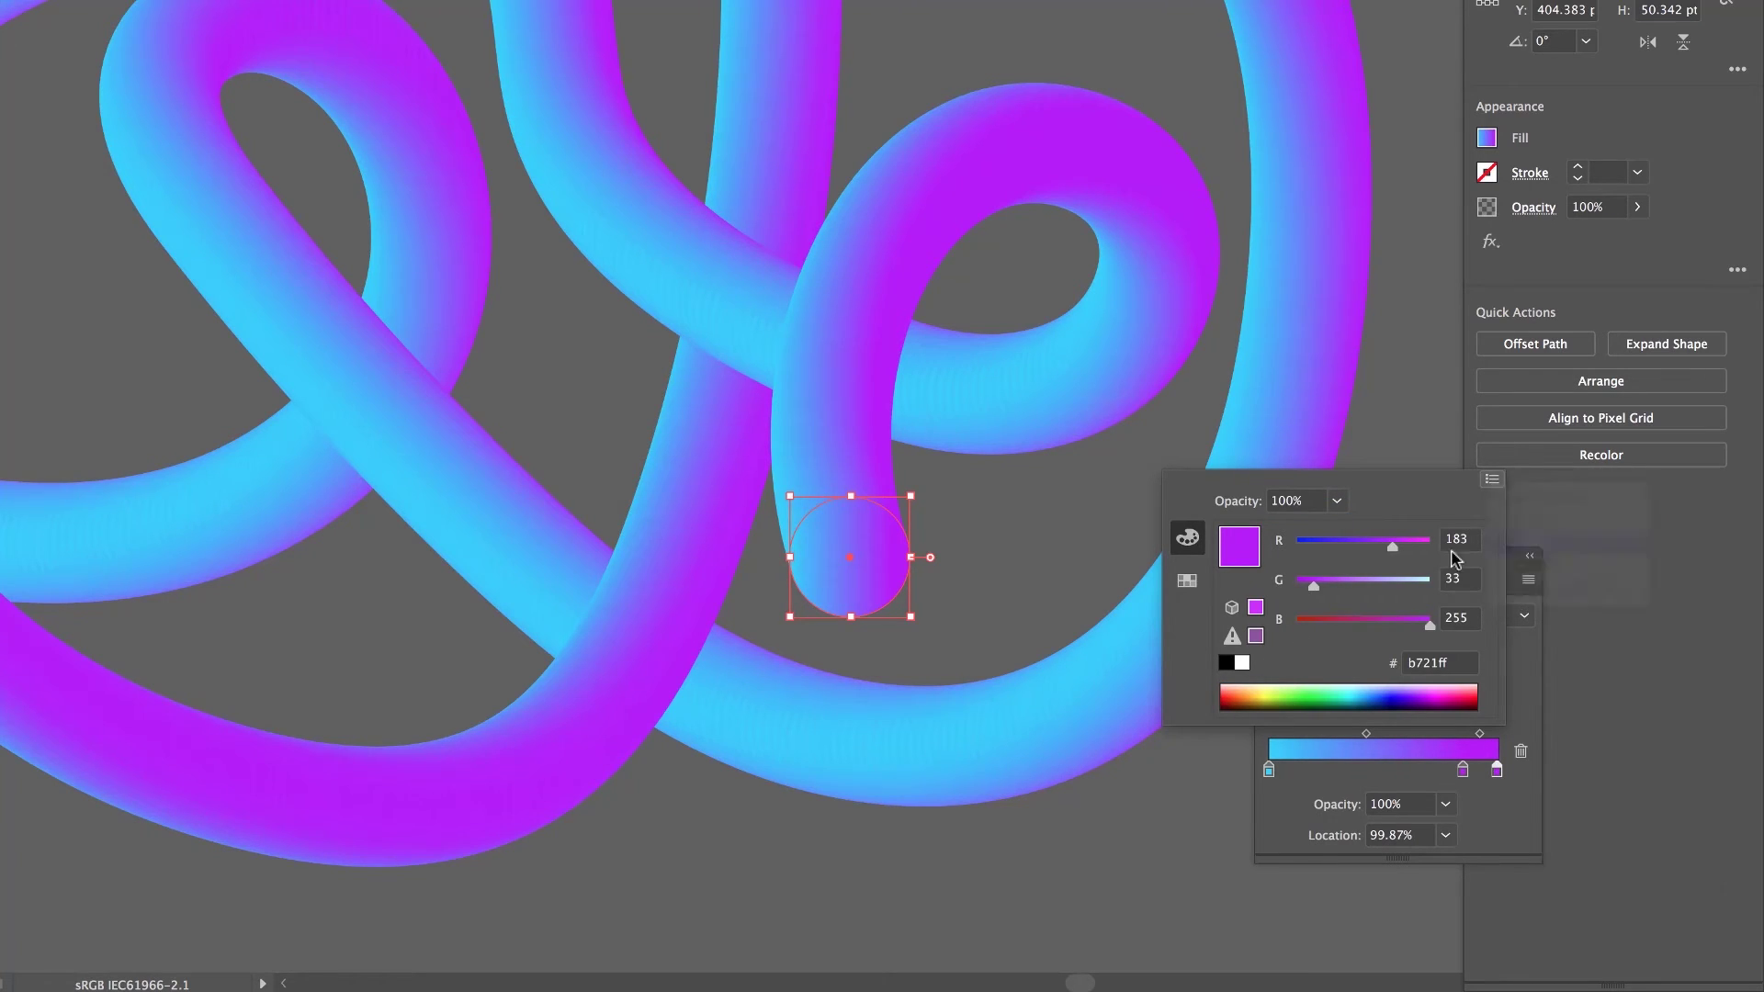
left_click_drag(1429, 626, 1380, 632)
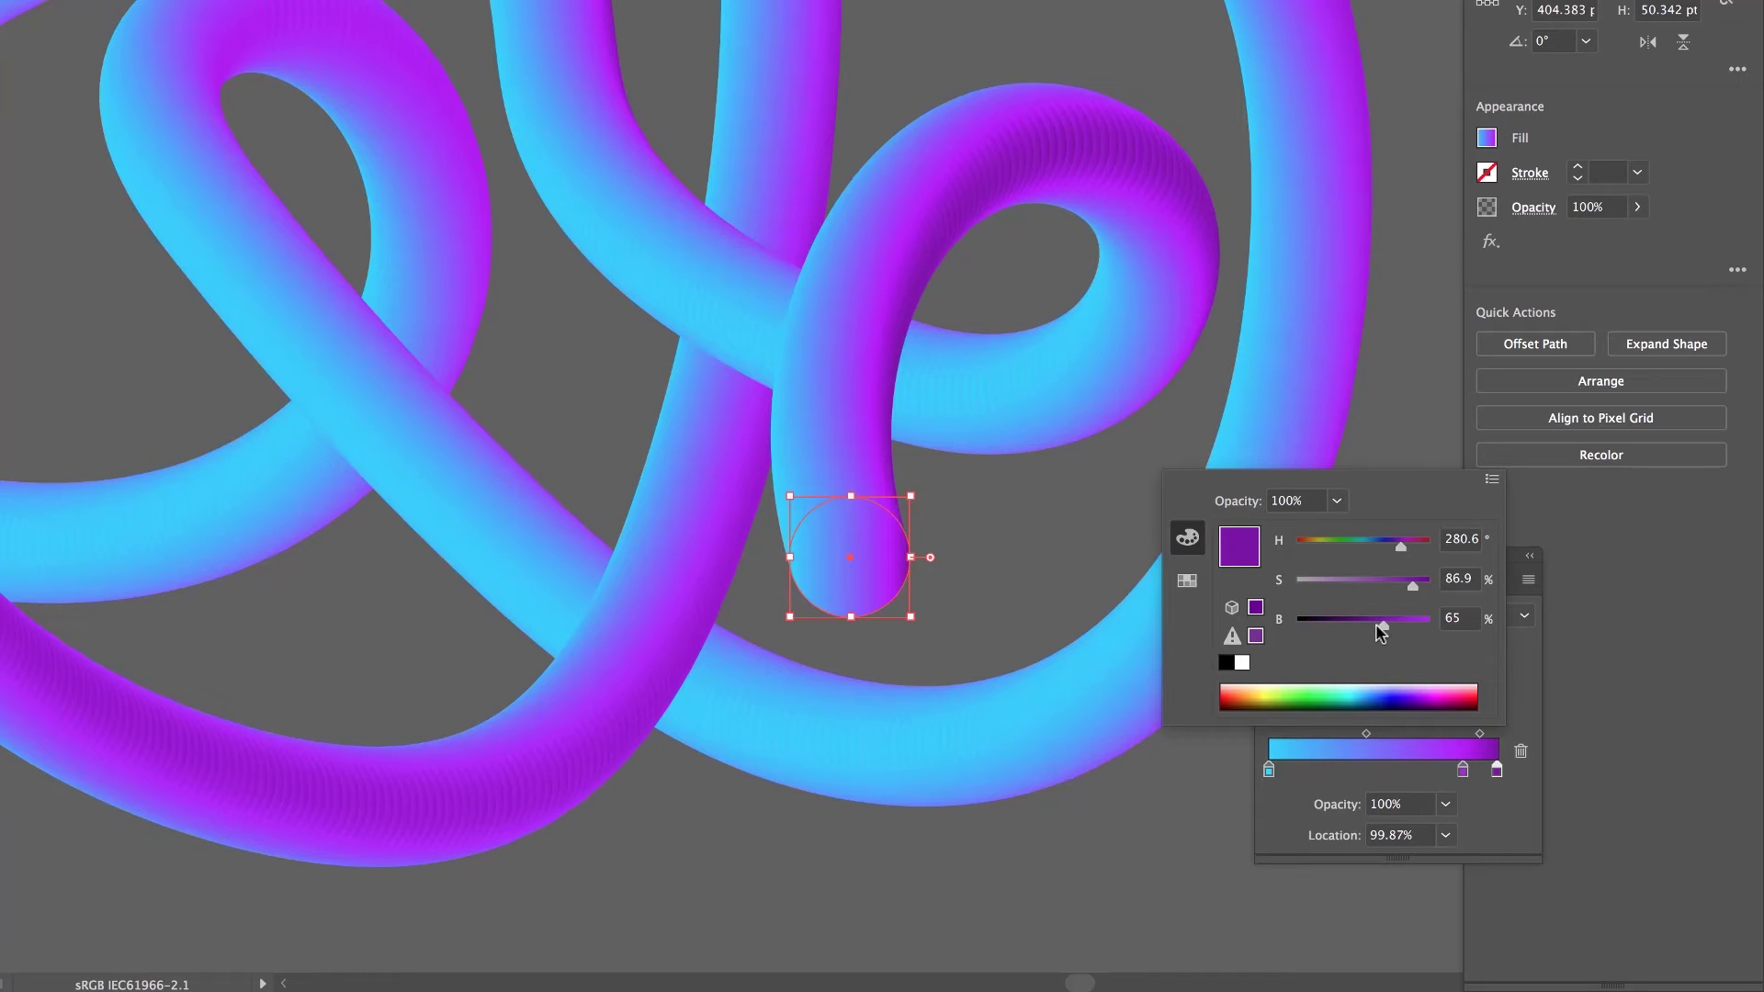
left_click(1613, 601)
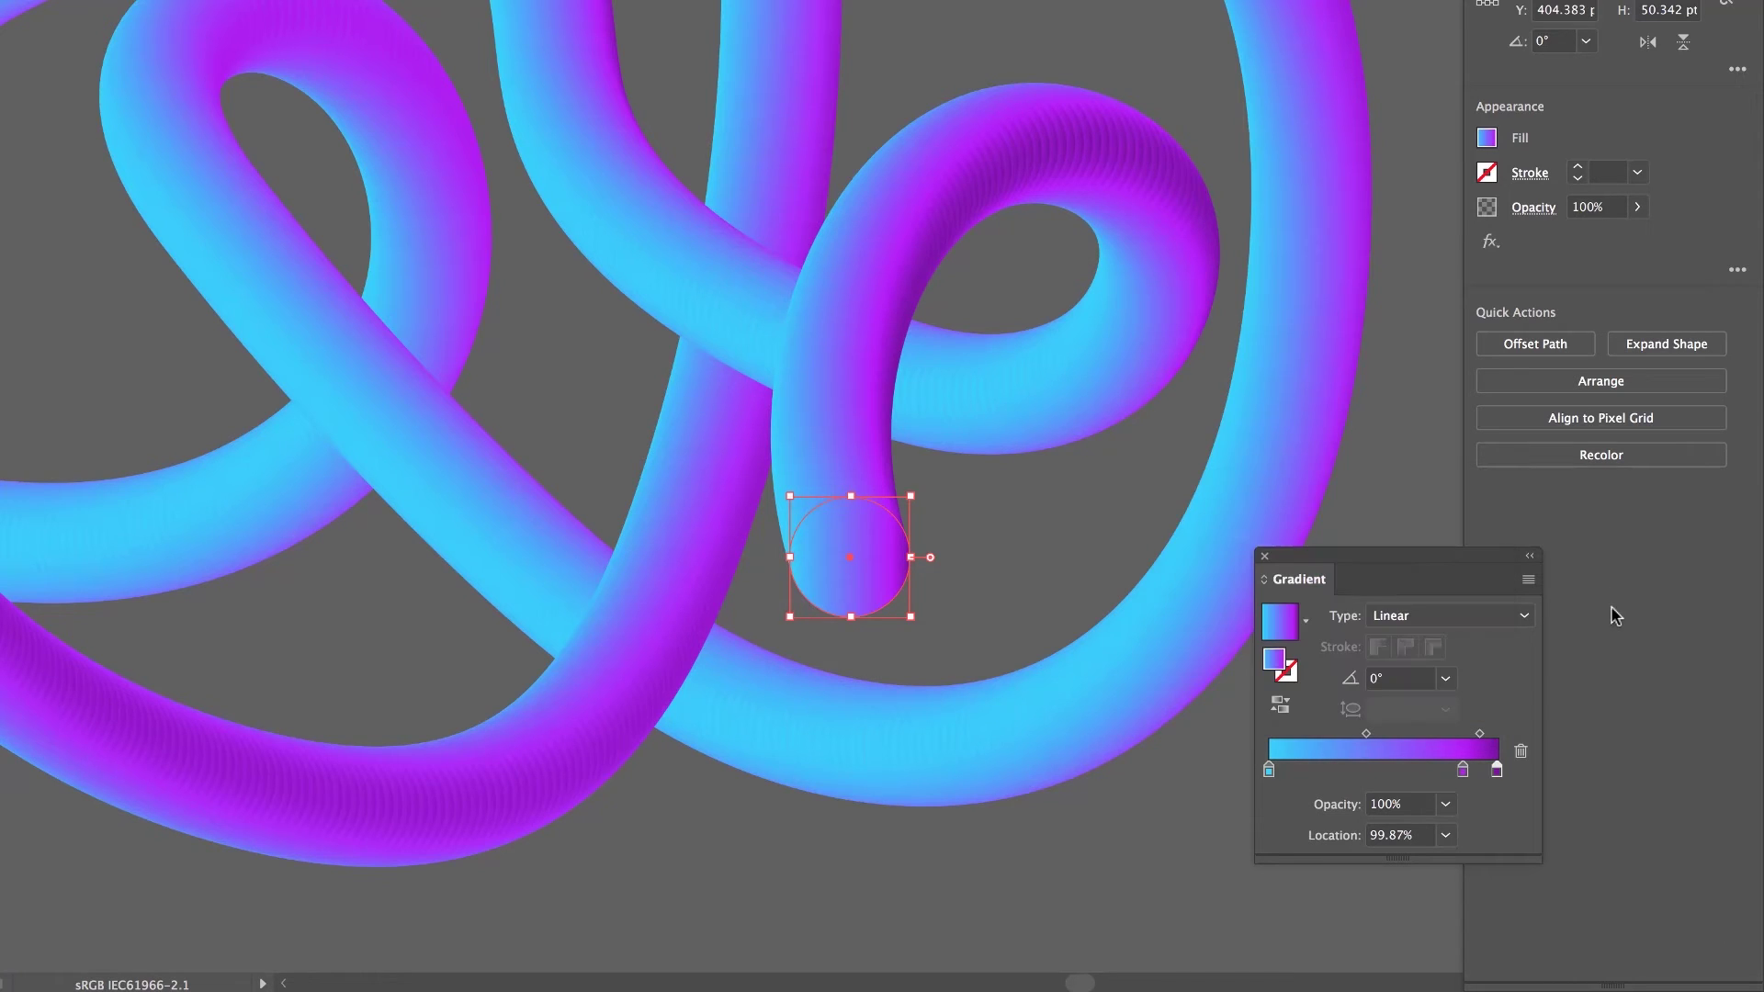
left_click(1265, 557)
Deselect the end circle, zoom out to the left artboard, and float the Tools panel.
left_click(1291, 700)
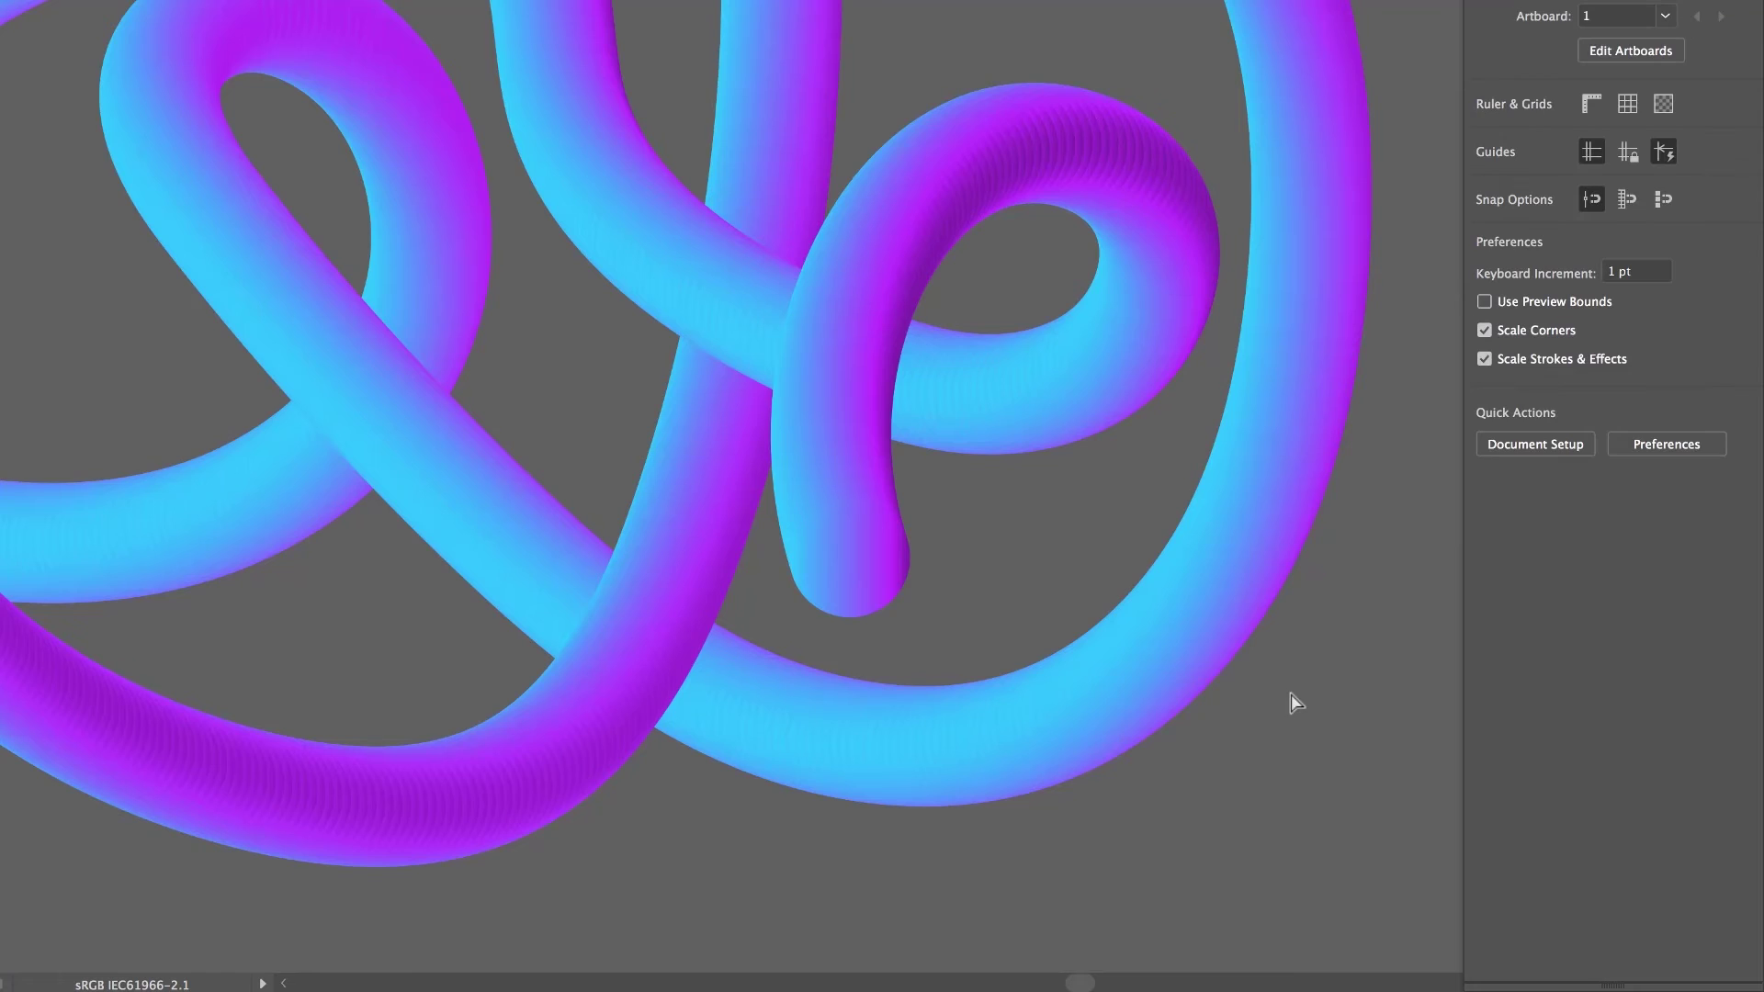
key("ctrl+minus")
key("ctrl+minus")
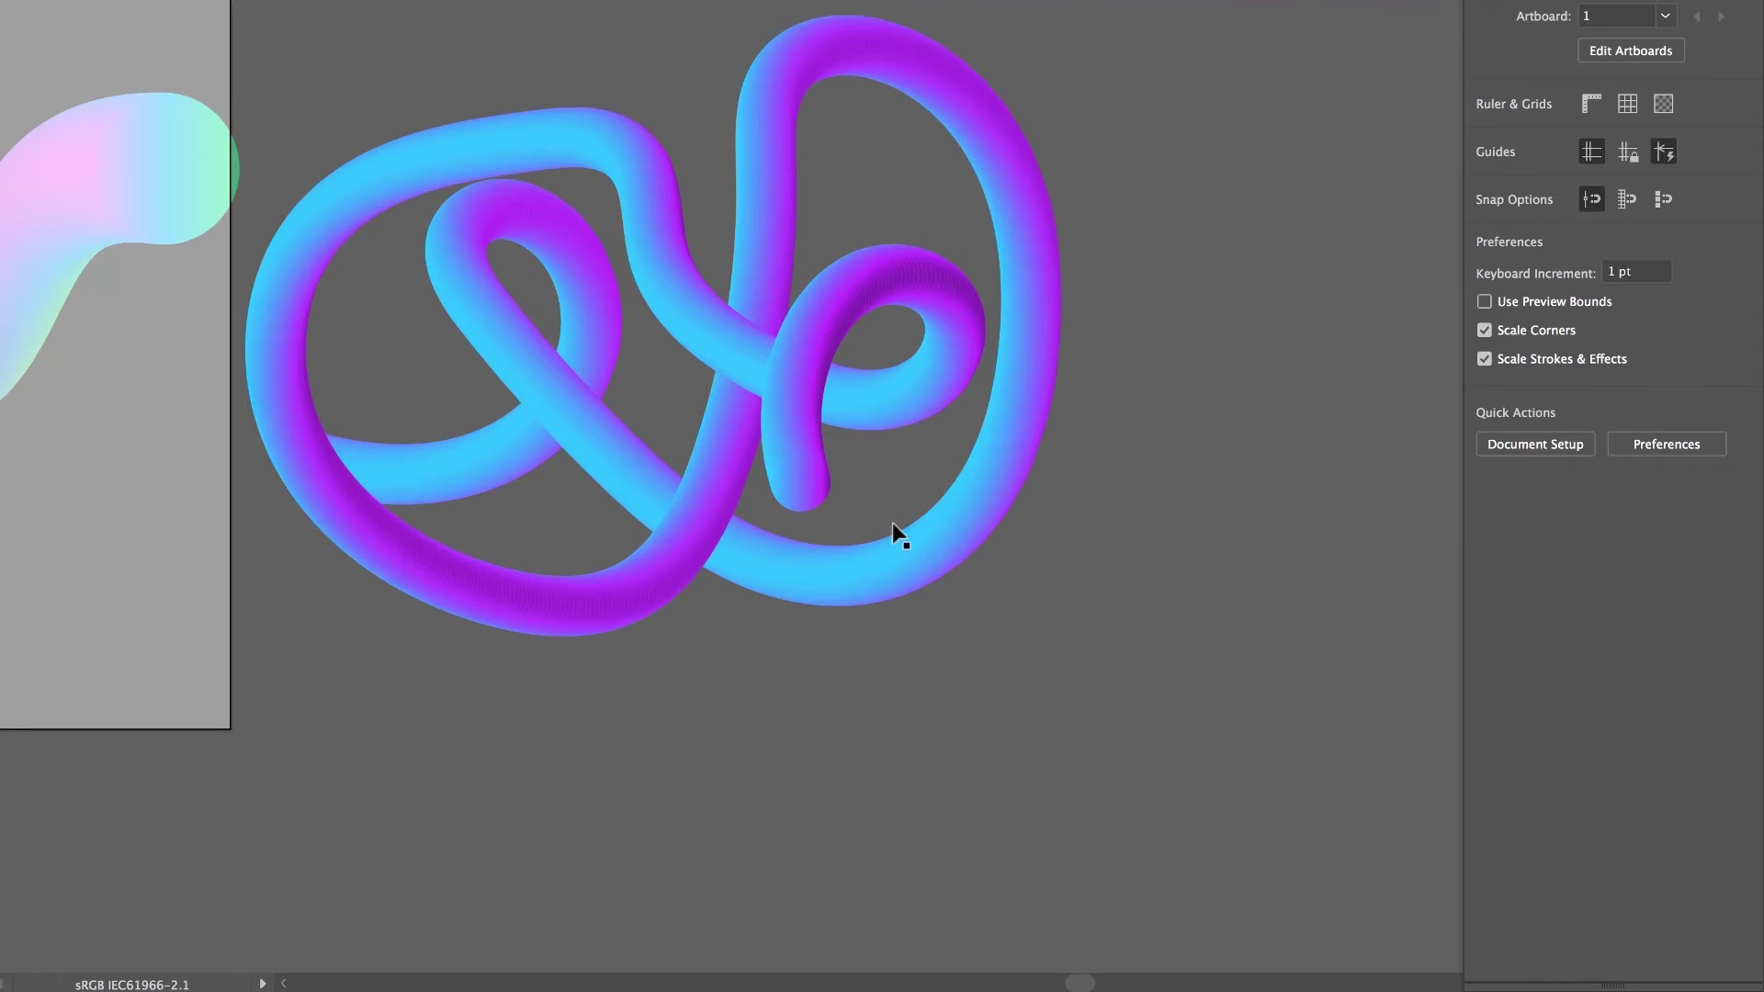
left_click_drag(756, 411, 994, 412)
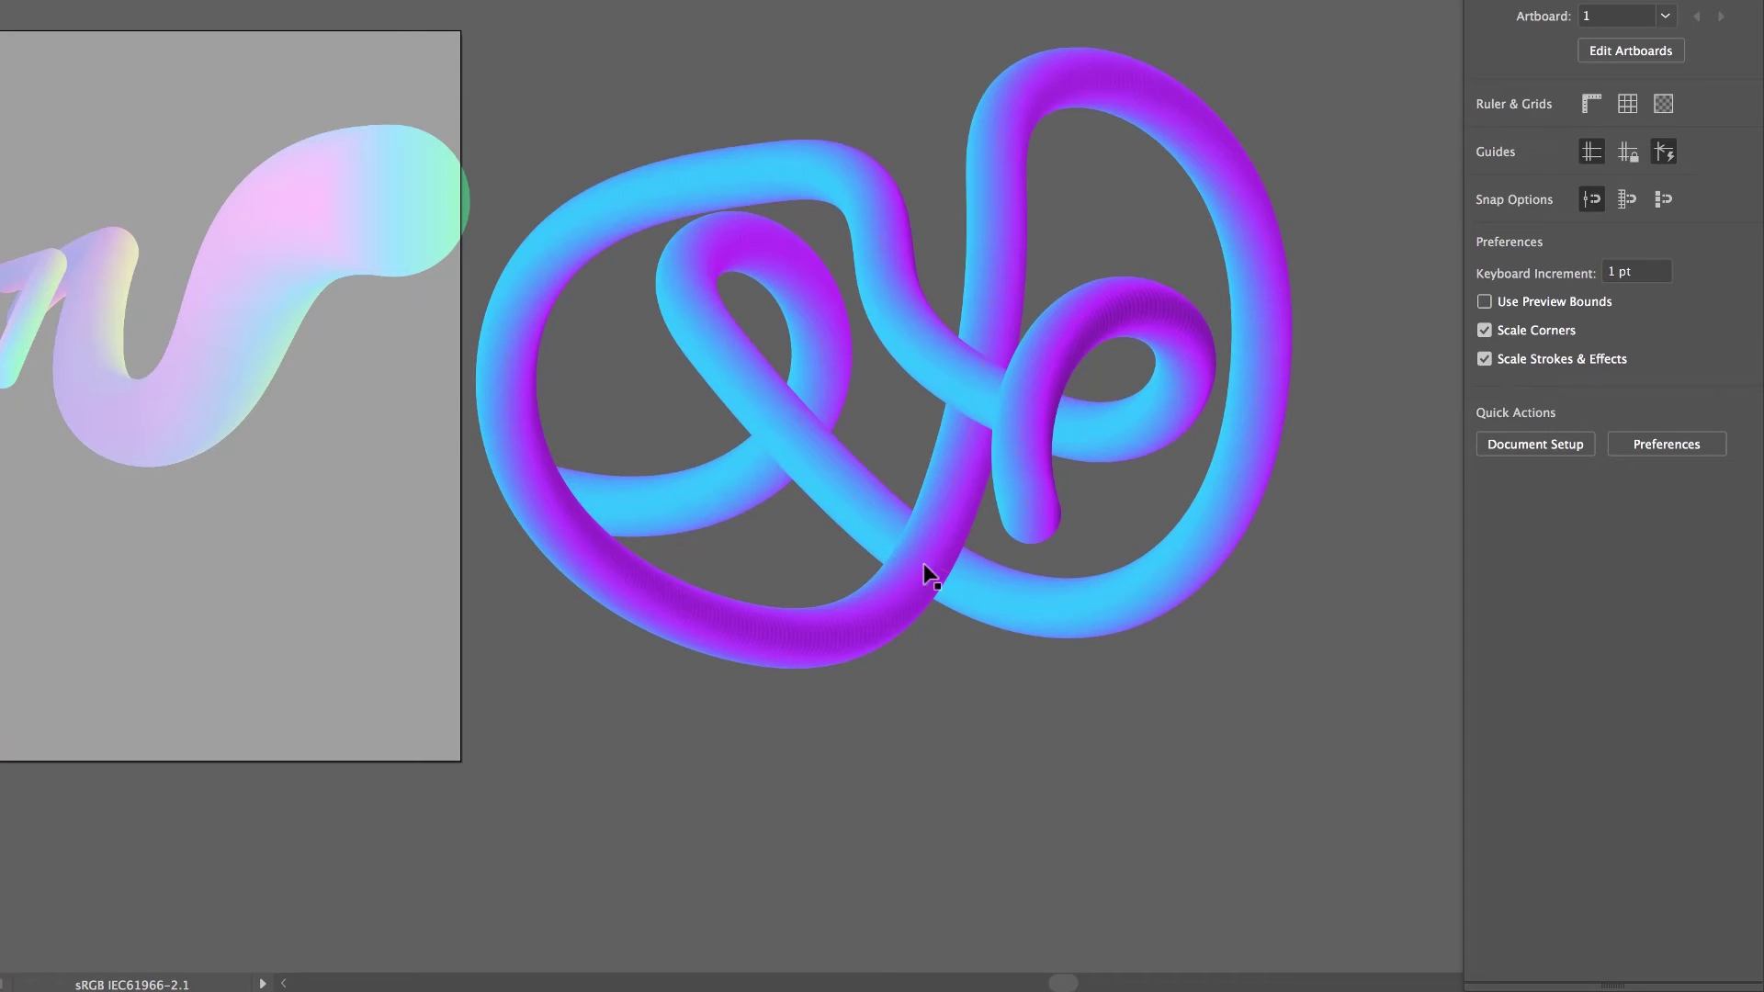
left_click_drag(985, 450, 989, 450)
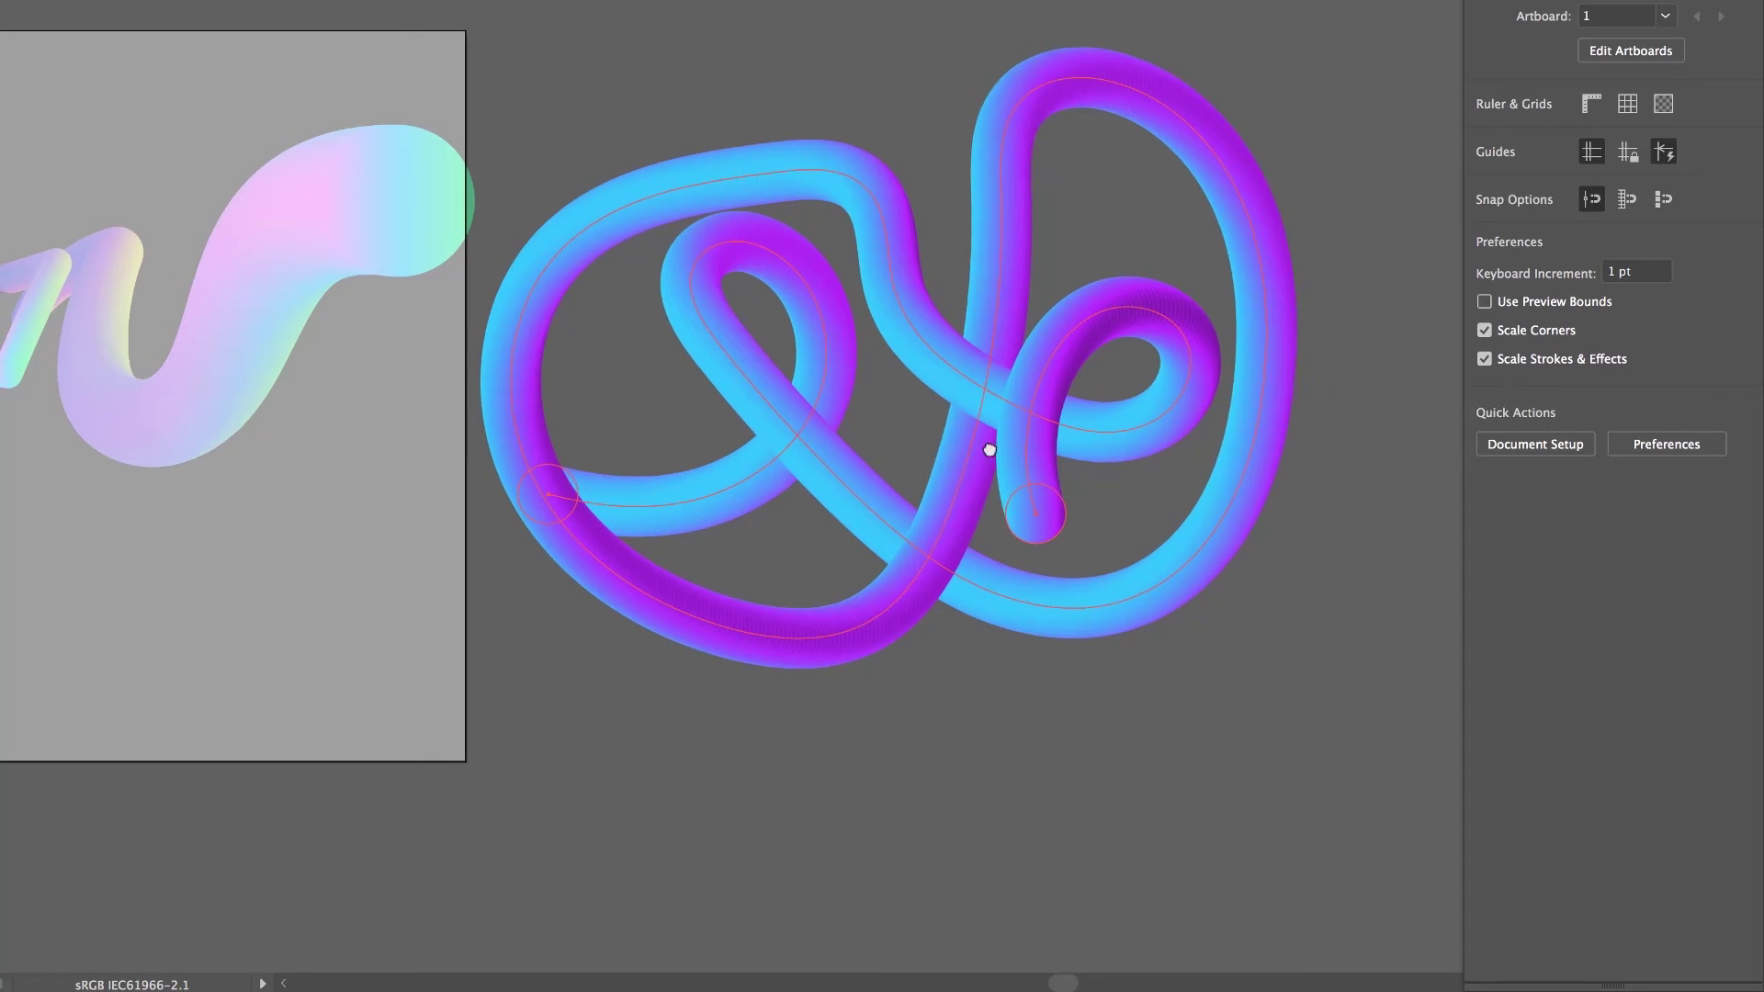
scroll(989, 450, "left", 5)
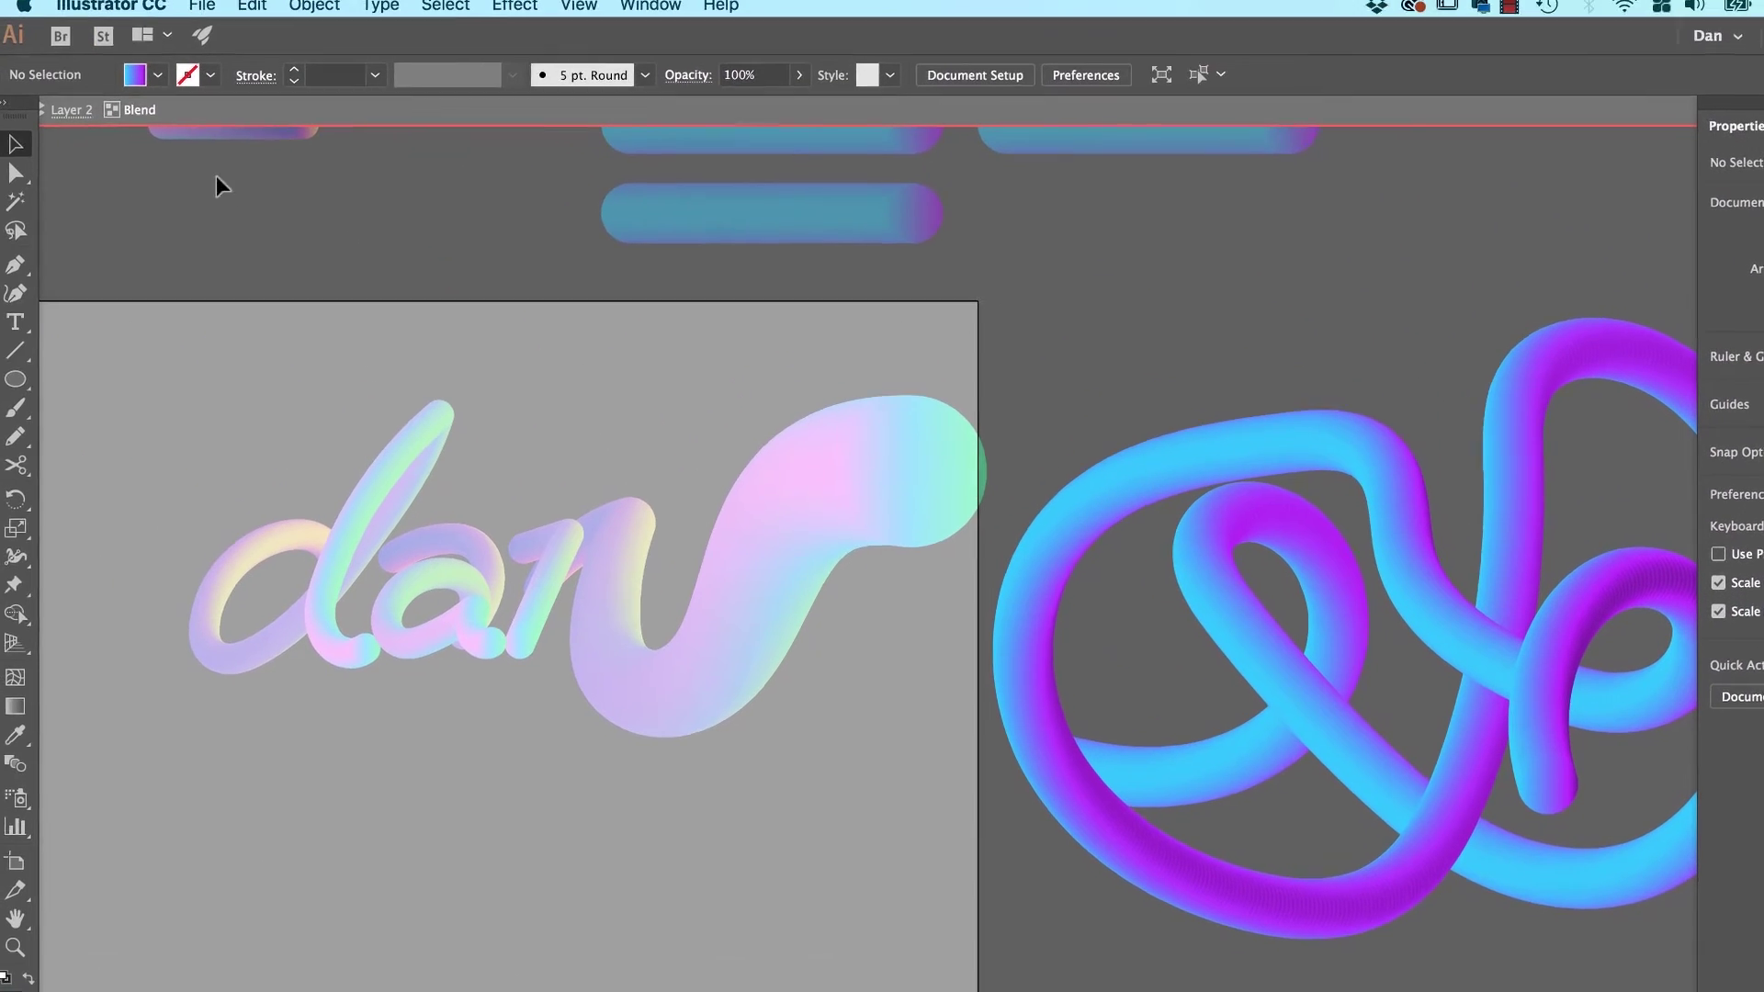
left_click_drag(35, 120, 45, 198)
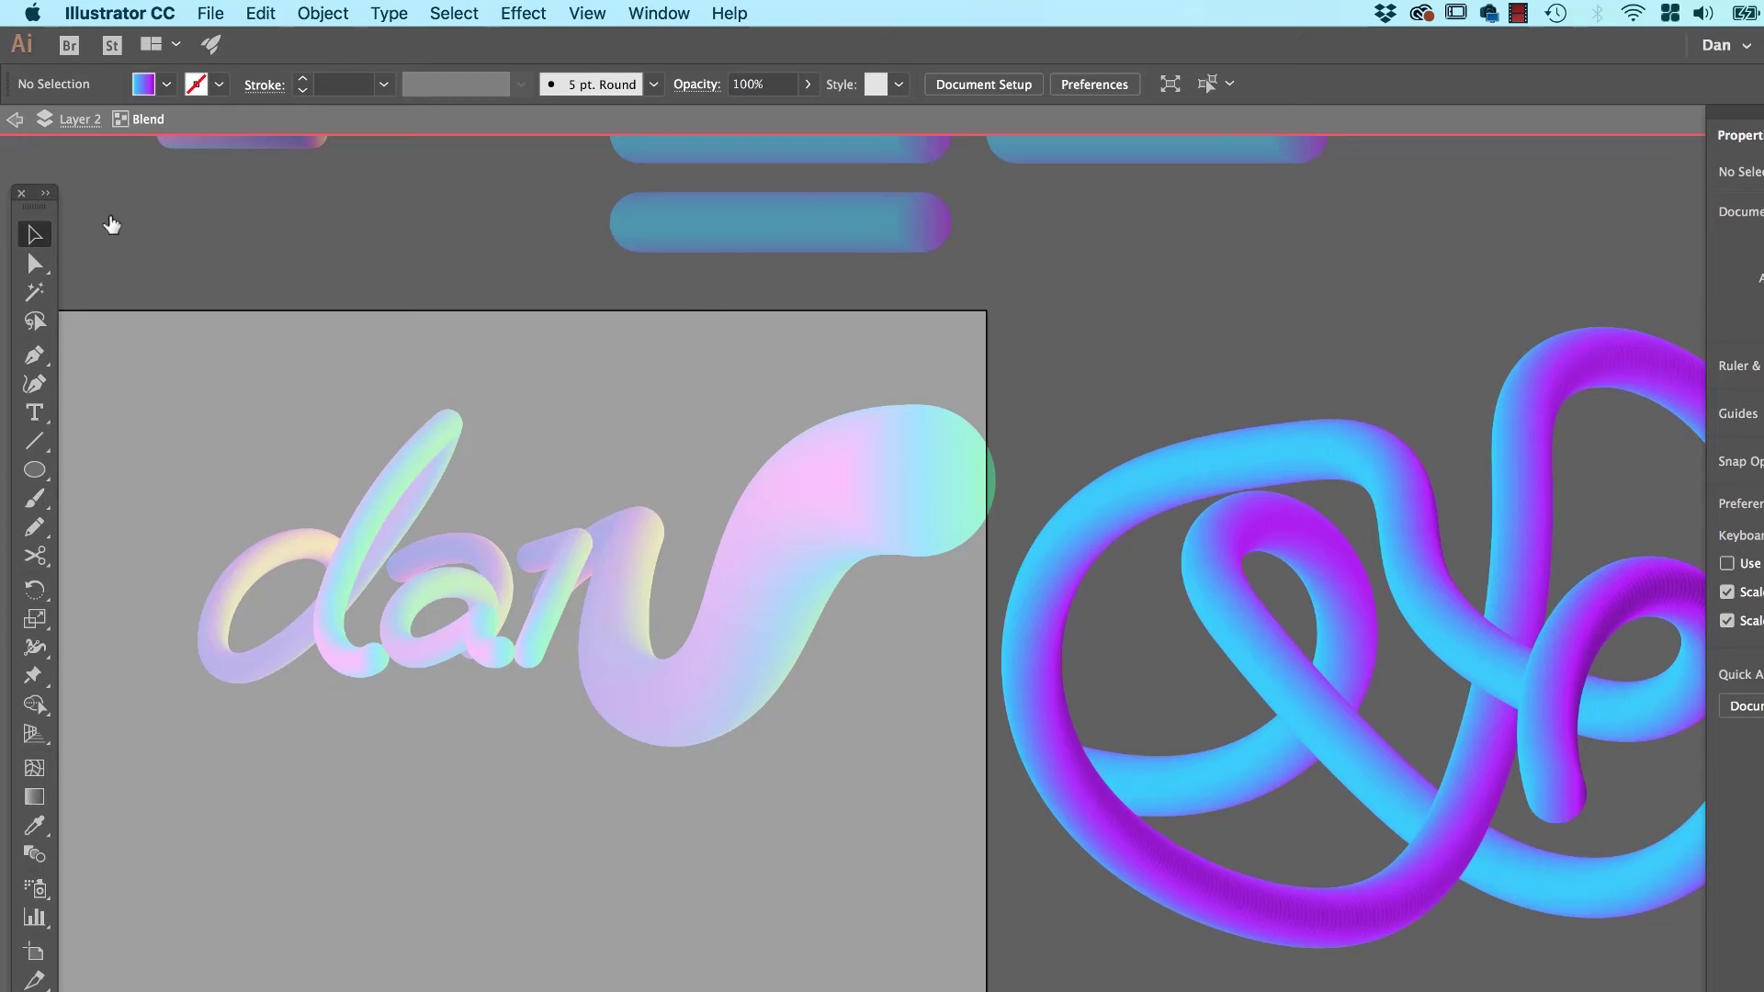
Exit isolation mode on the blend and center the enlarged 'dan' lettering in view.
double_click(119, 225)
left_click(17, 120)
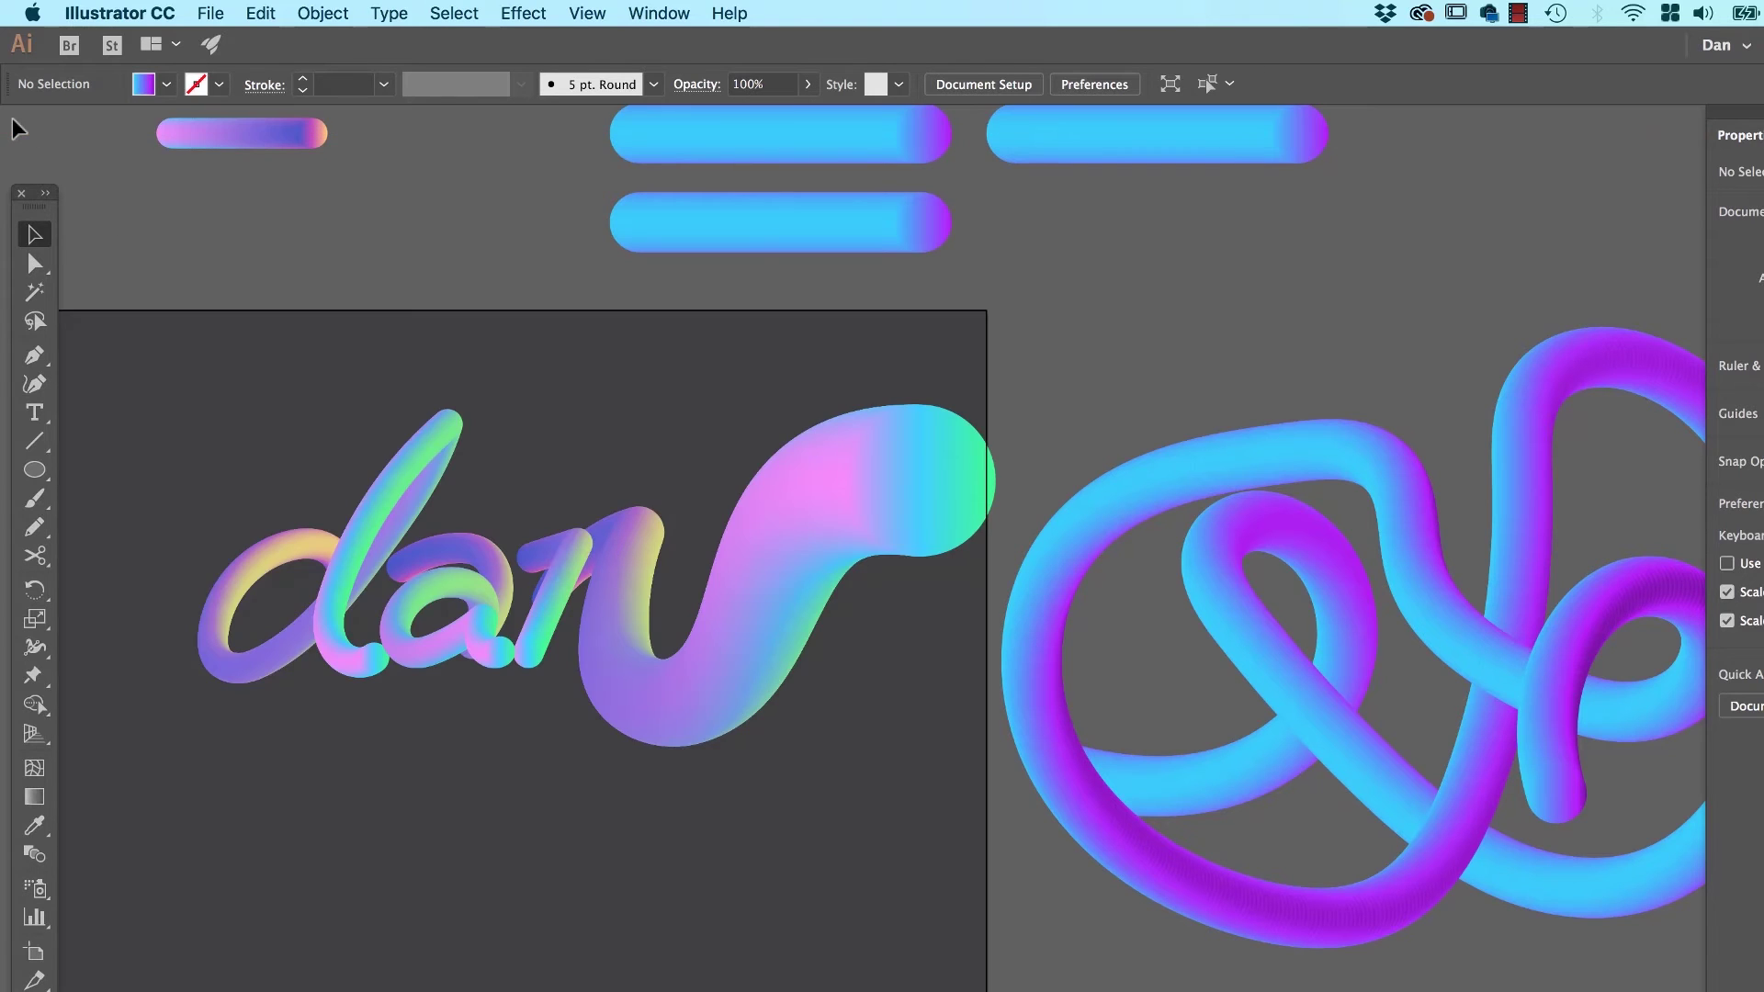
left_click_drag(226, 277, 577, 387)
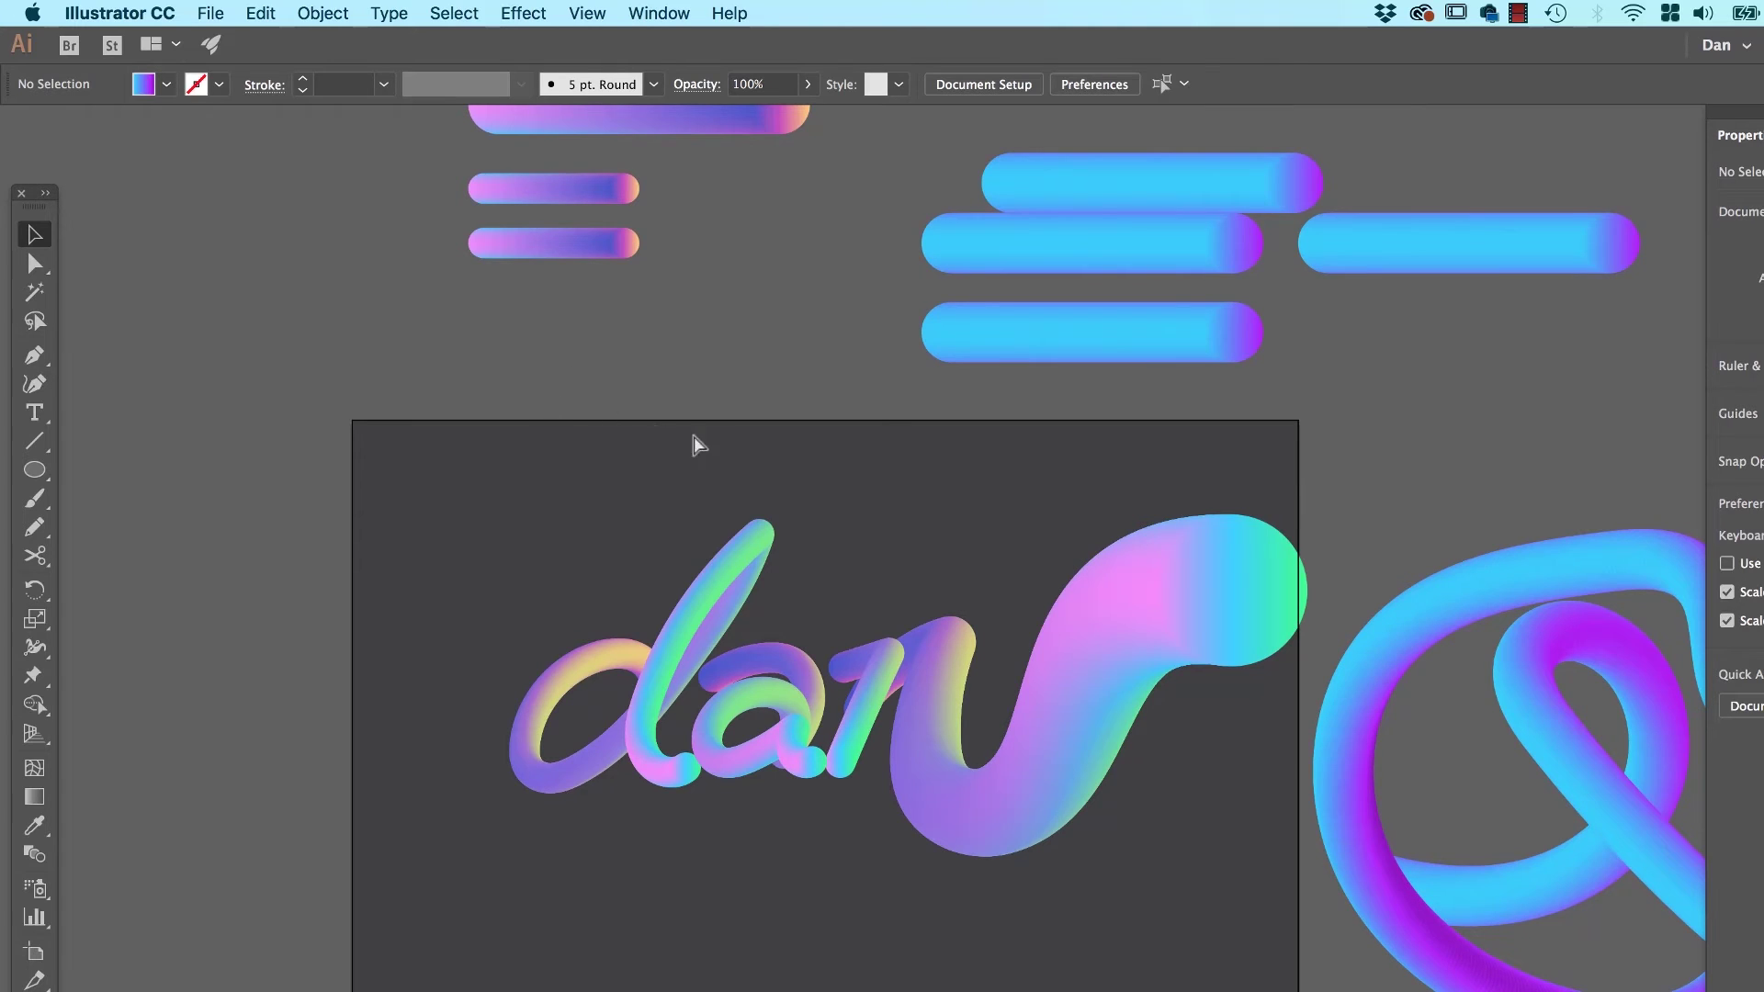
key("super+equal")
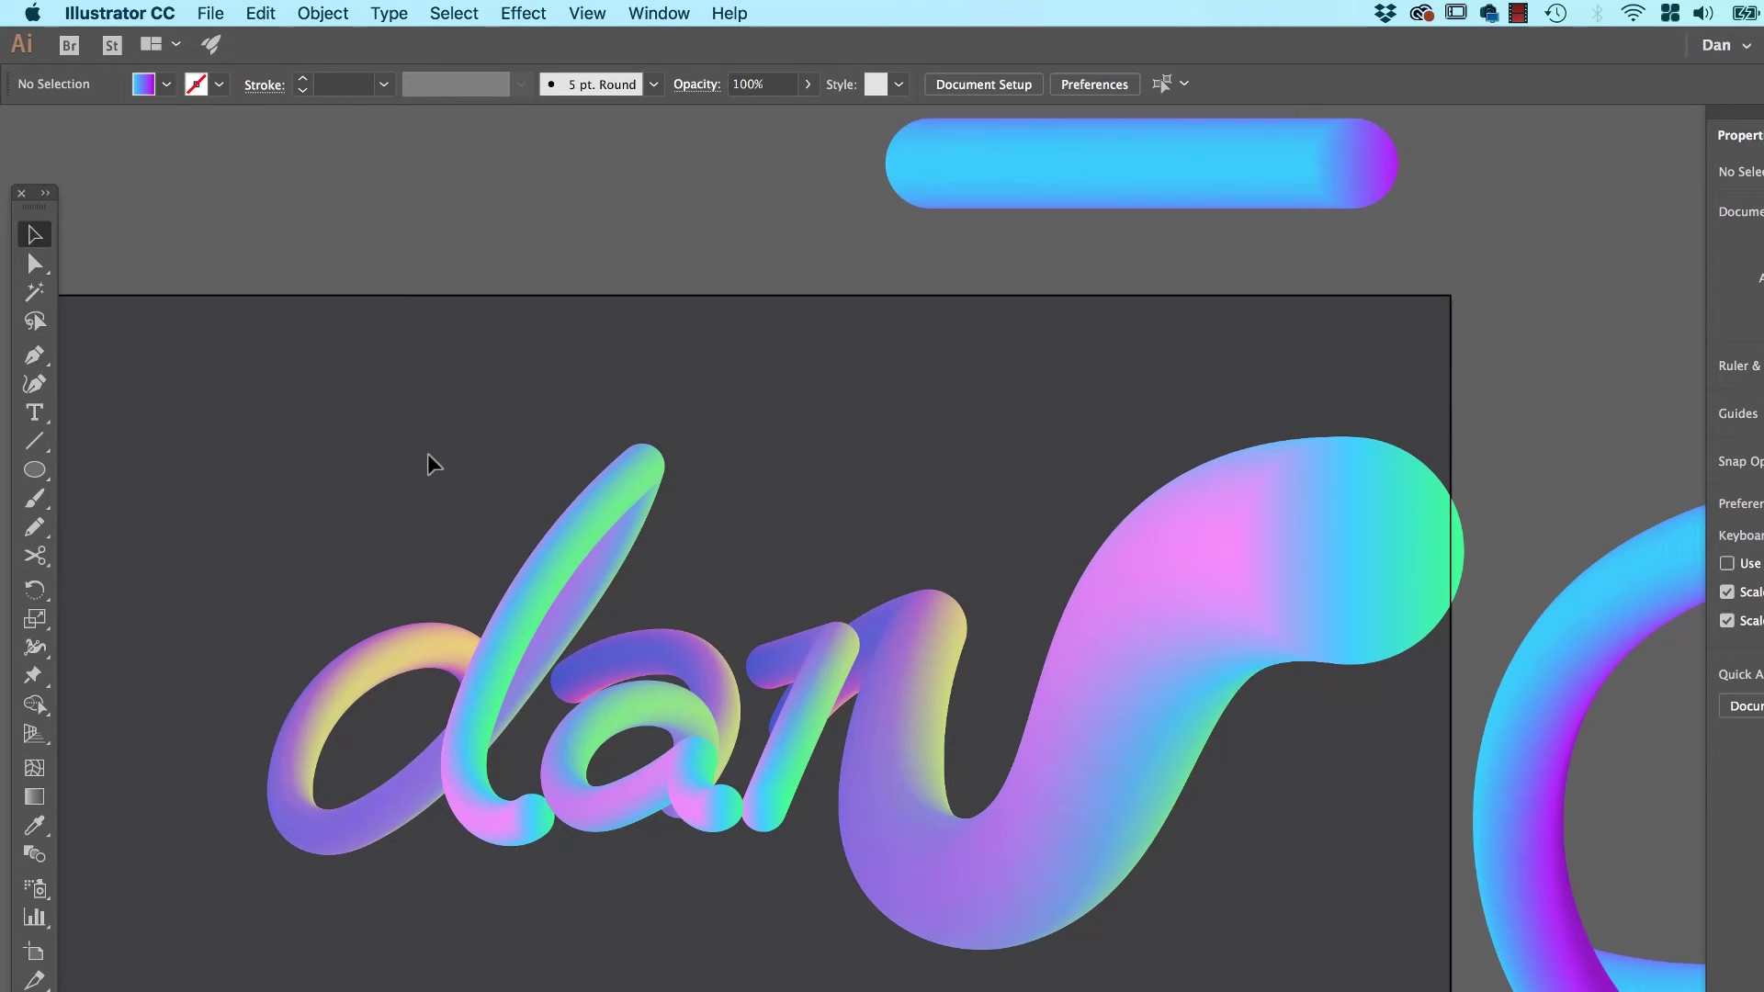
left_click_drag(464, 452, 558, 323)
Move the blended 'dan' lettering down and left and scale it down from its corner.
left_click(761, 591)
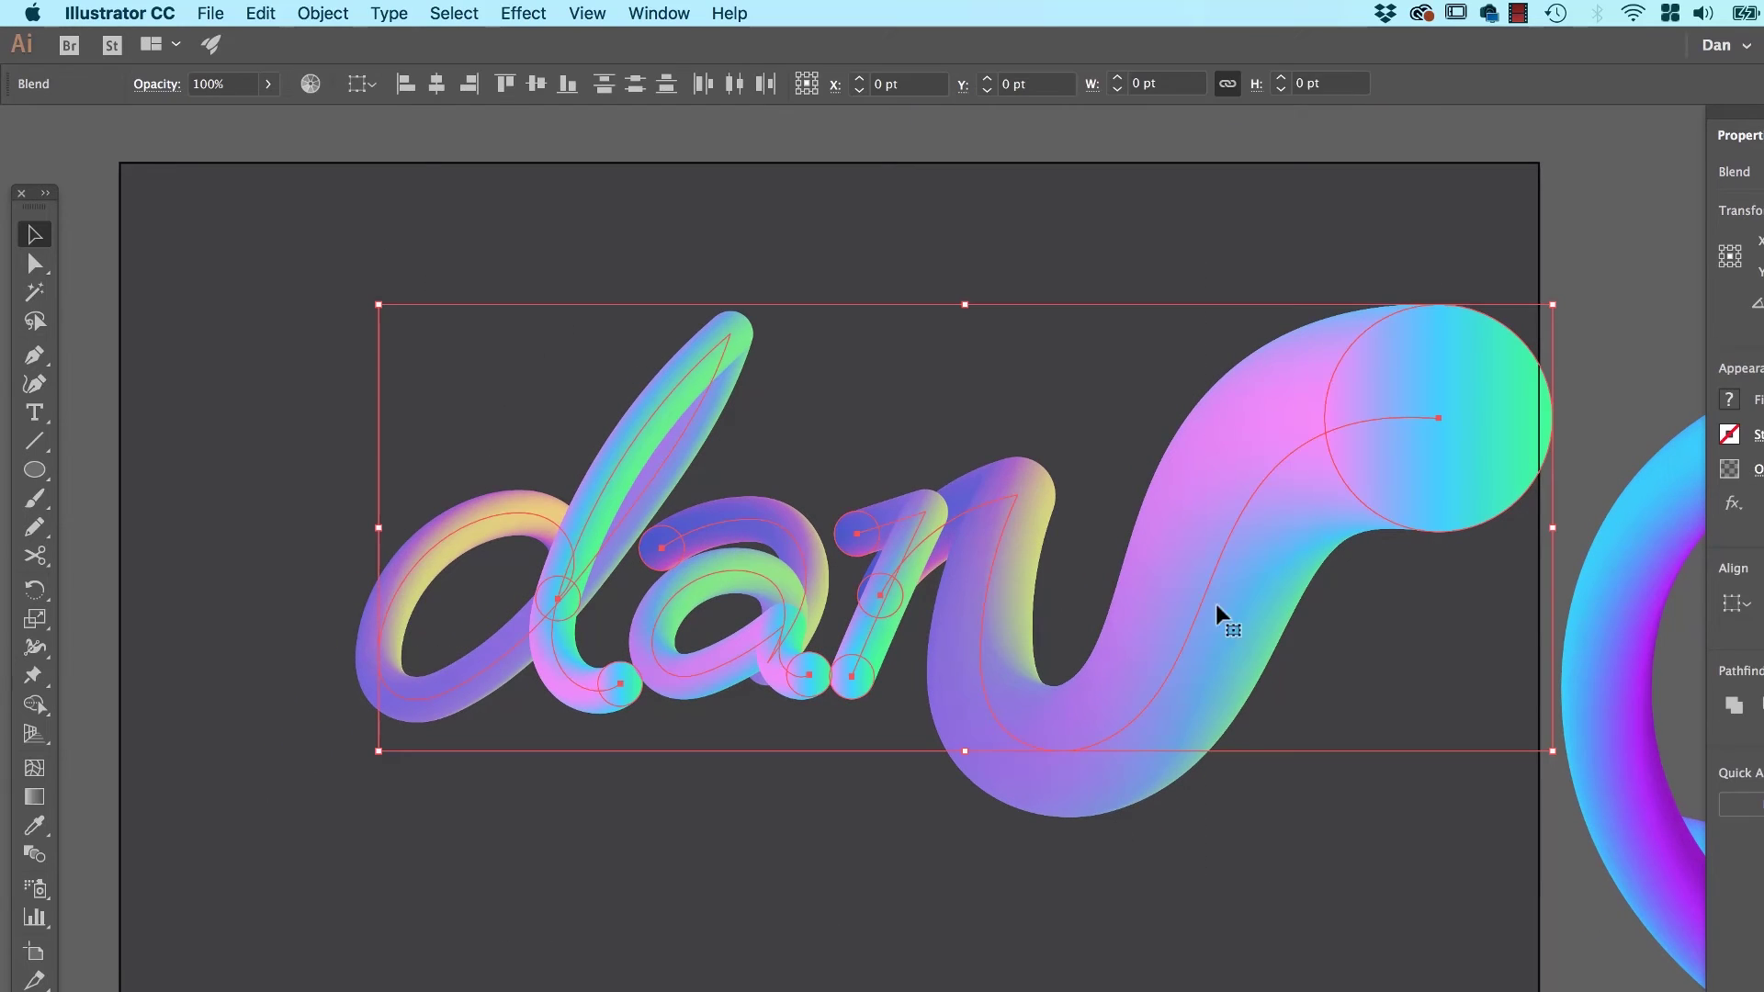
left_click_drag(1207, 591, 1098, 738)
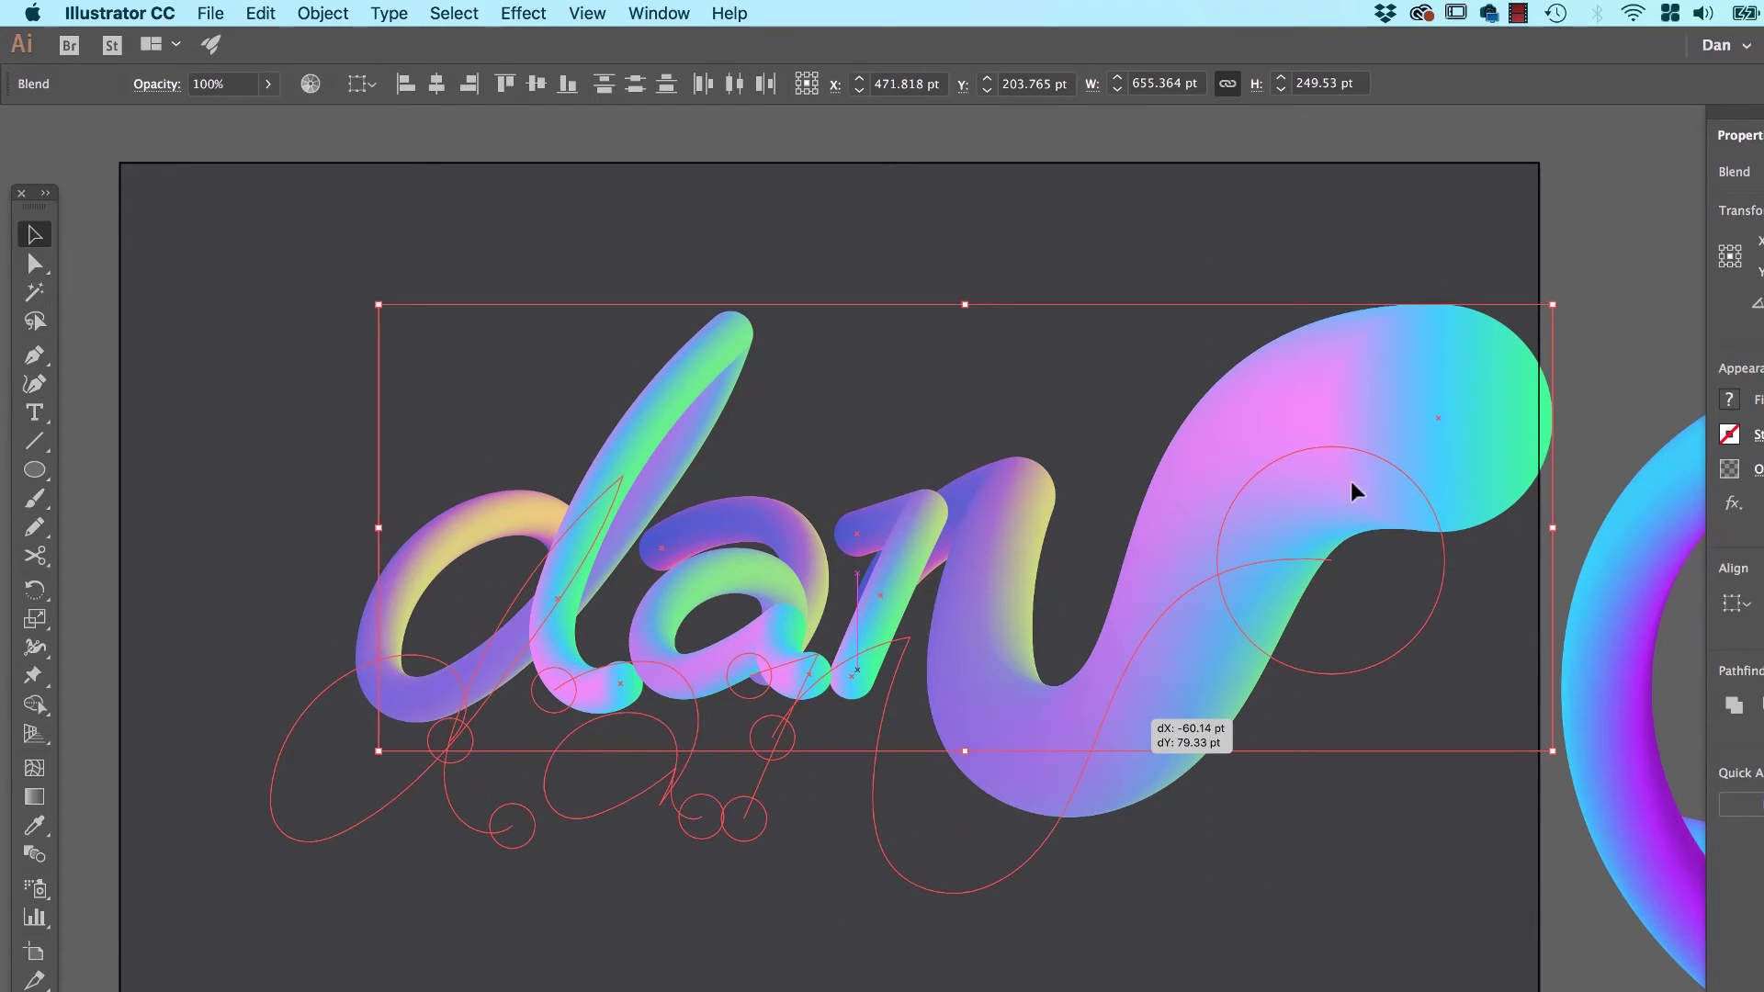
left_click_drag(1463, 419, 1149, 421)
left_click(1089, 320)
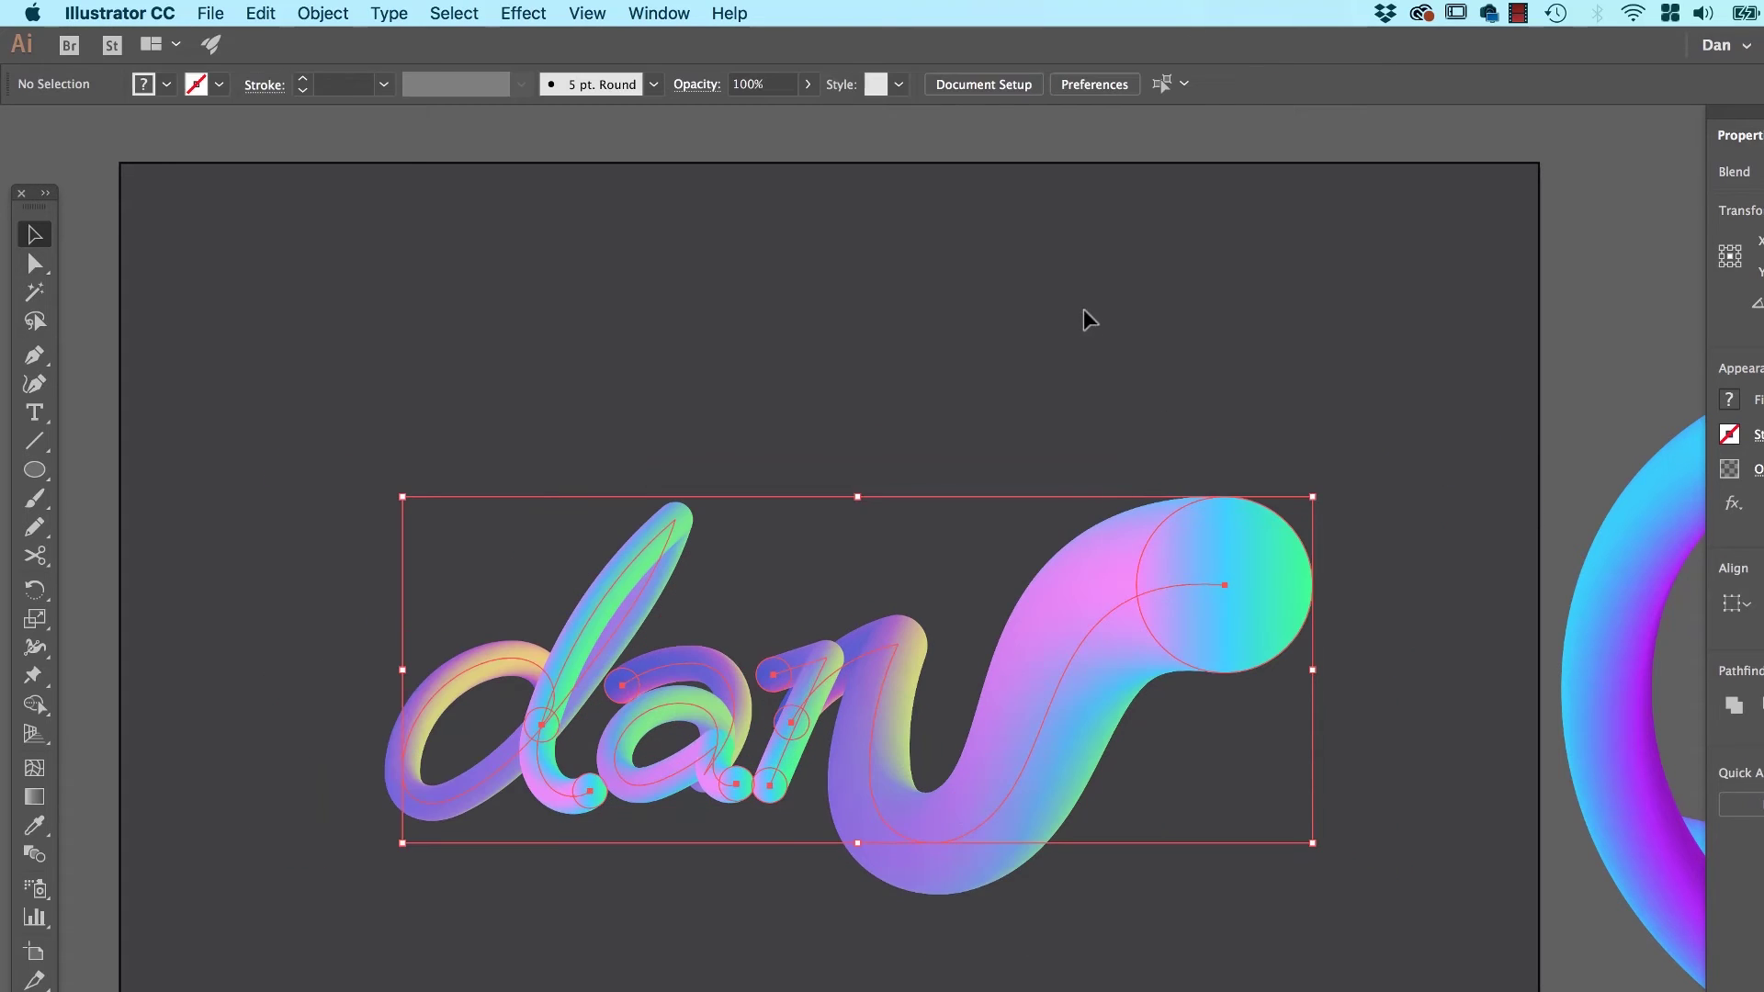
Hide the bounding box using the tail blend selection.
left_click(892, 725)
key("super+shift+b")
key("super+shift+b")
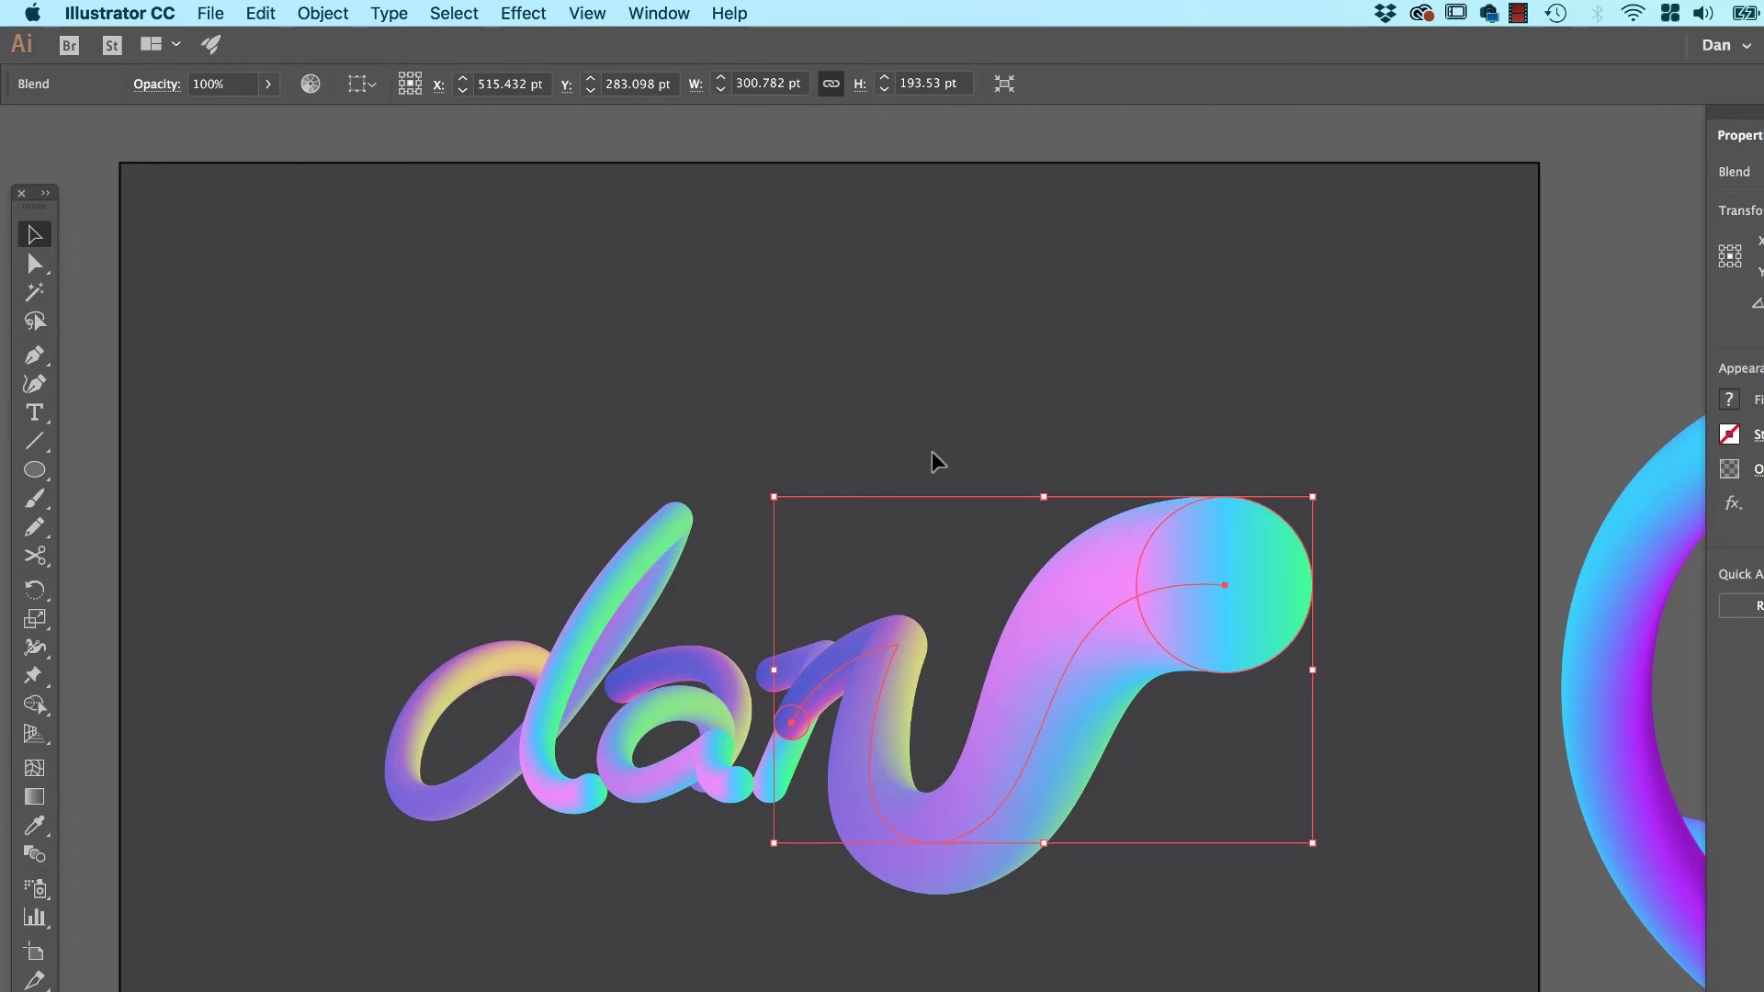
left_click(956, 392)
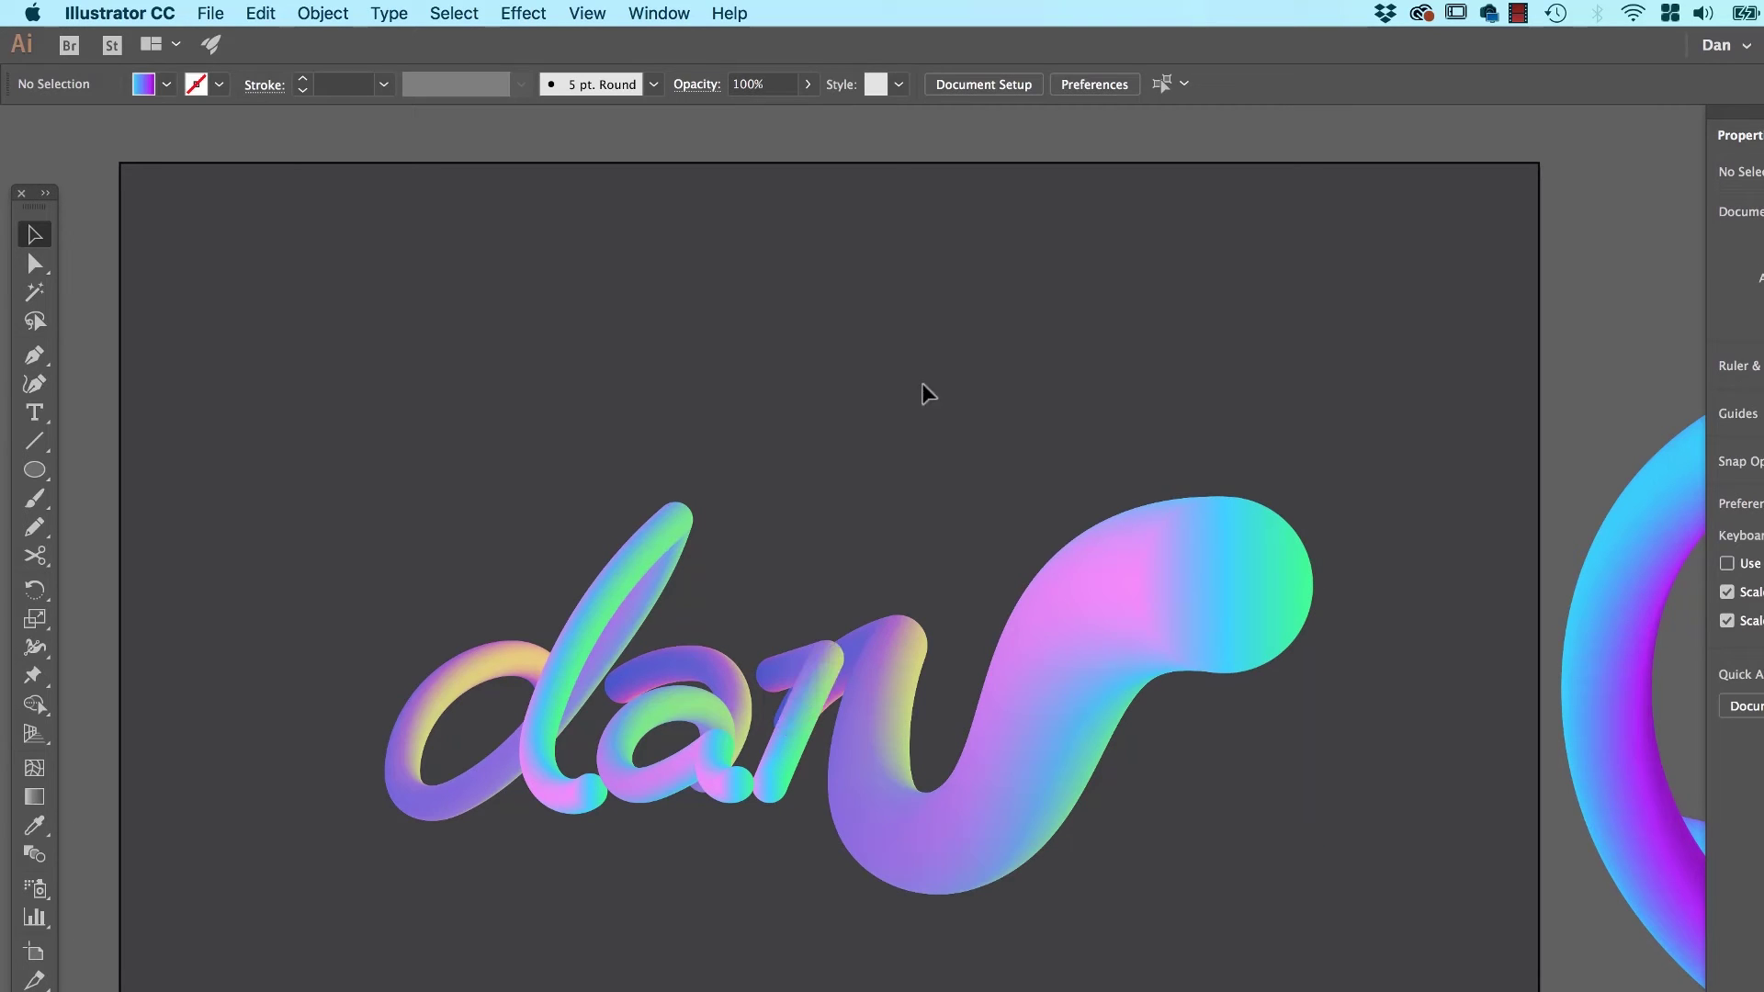
Expand the whole 'dan' blend into separate shapes via Object > Blend > Expand.
left_click_drag(398, 459, 1256, 842)
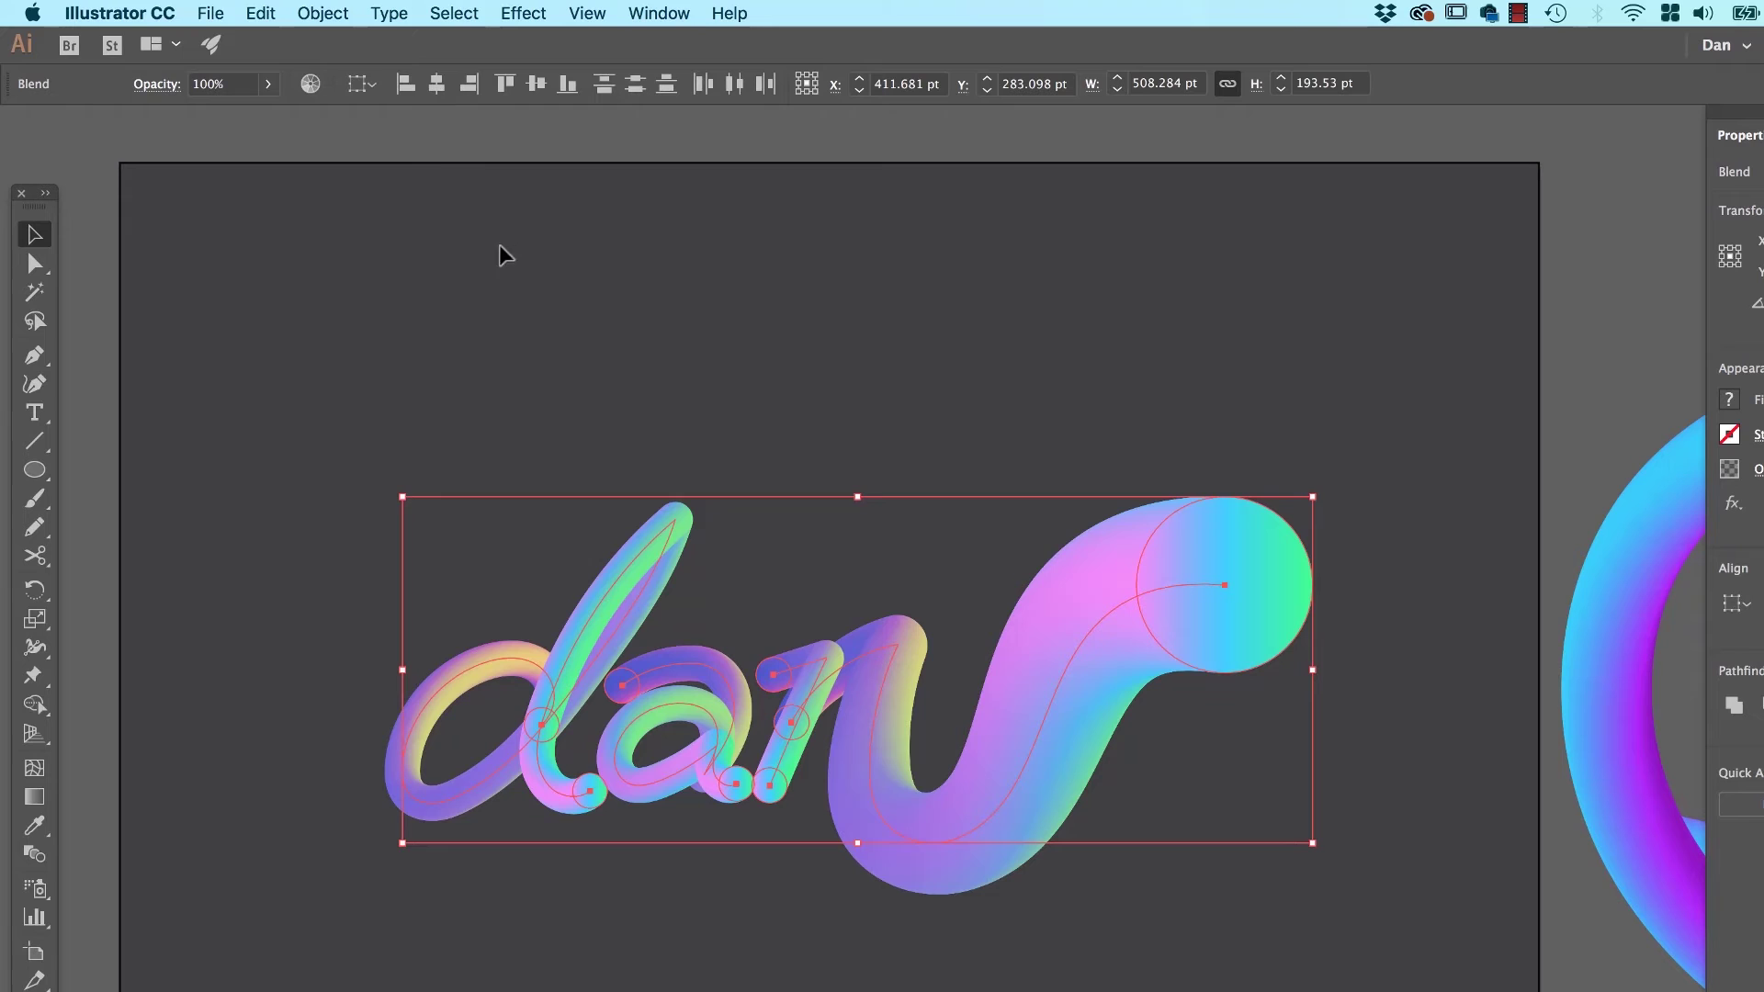
left_click(322, 13)
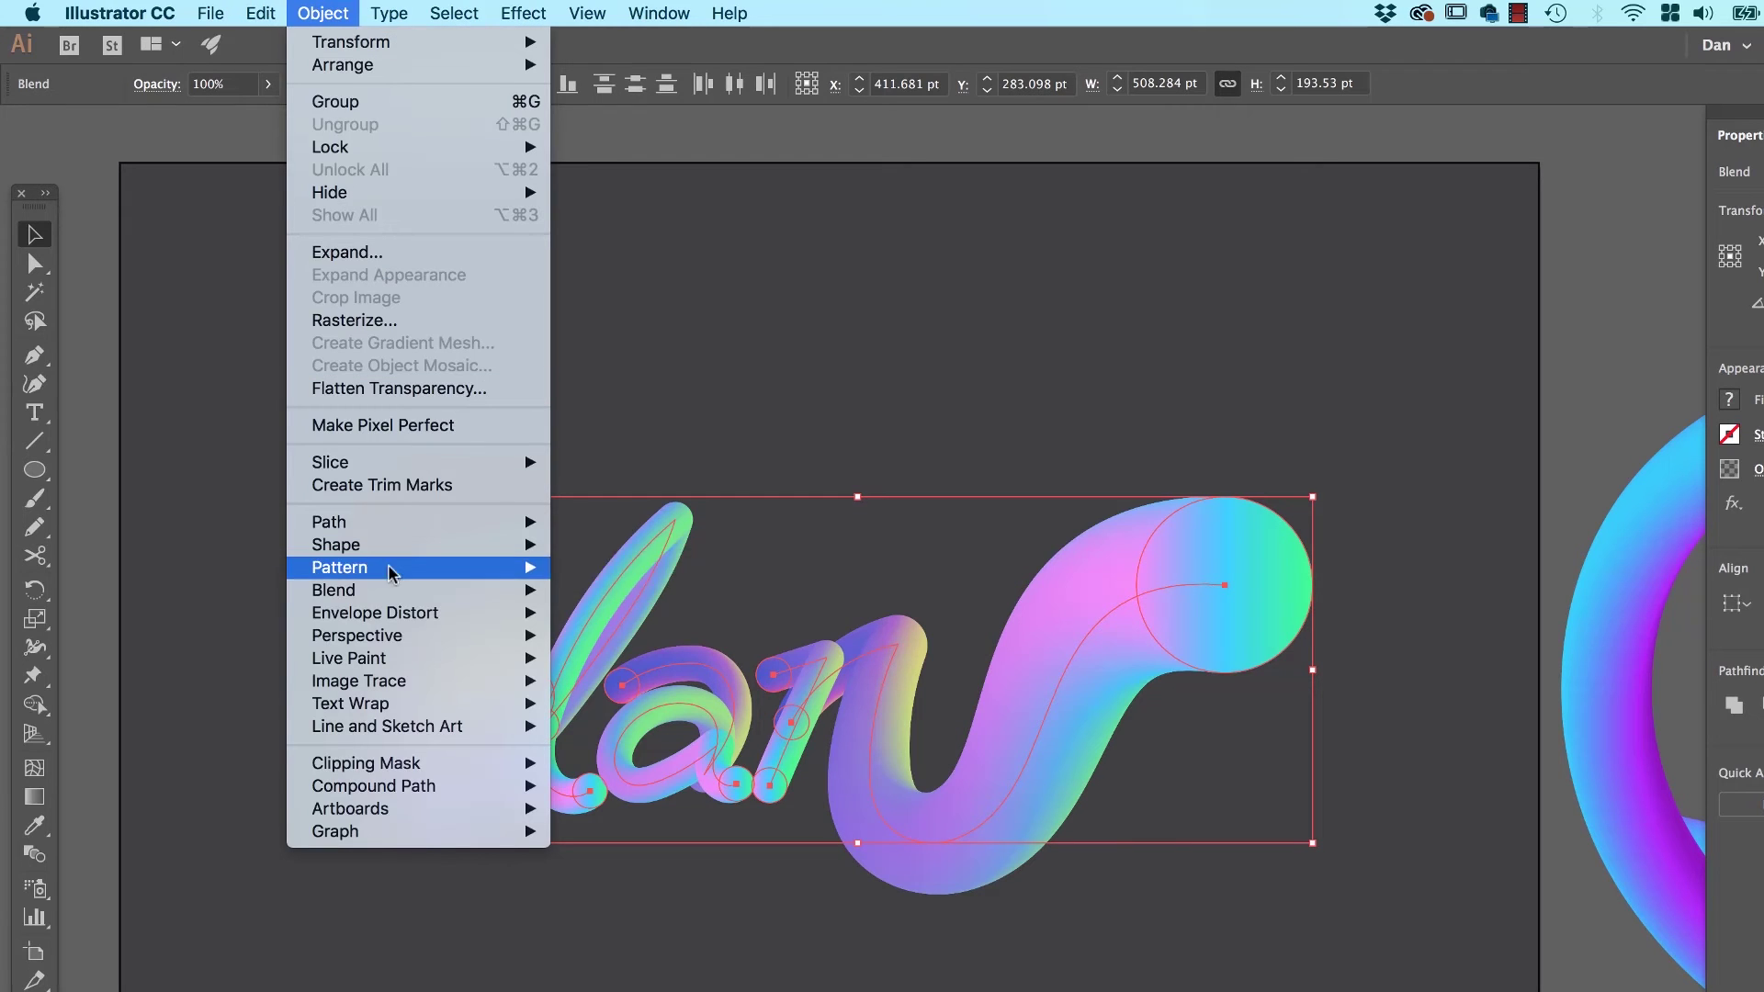
mouse_move(432, 590)
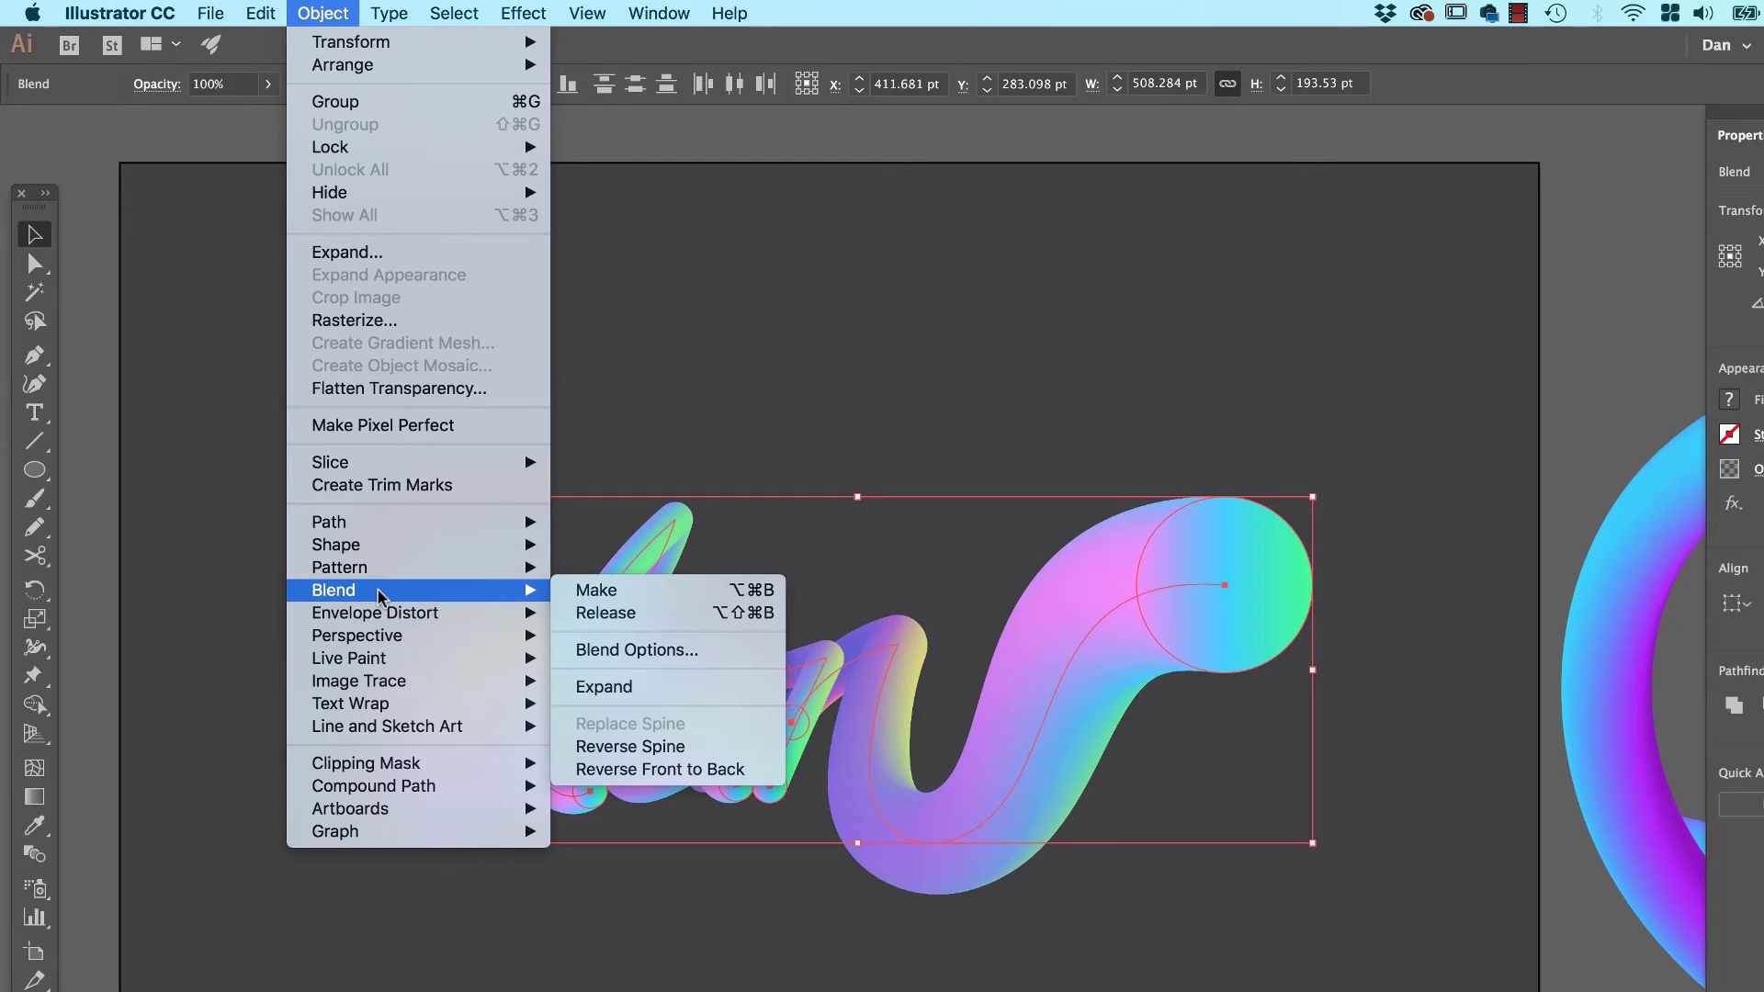
left_click(625, 689)
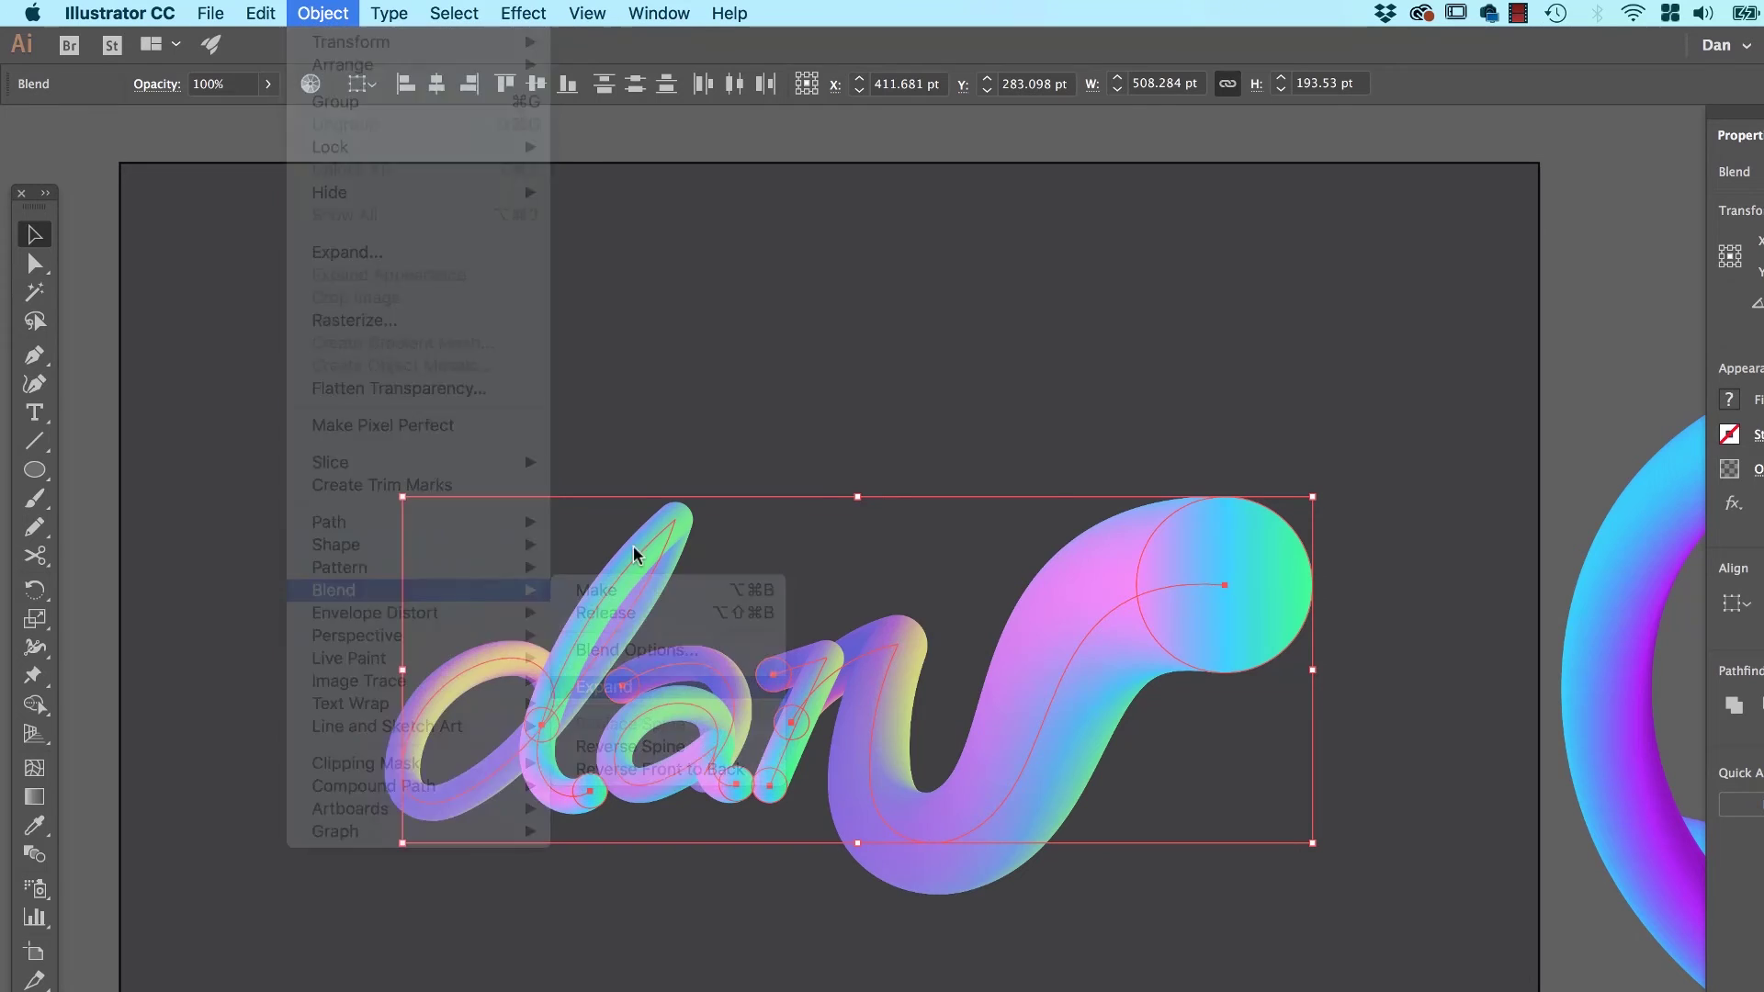
left_click(613, 342)
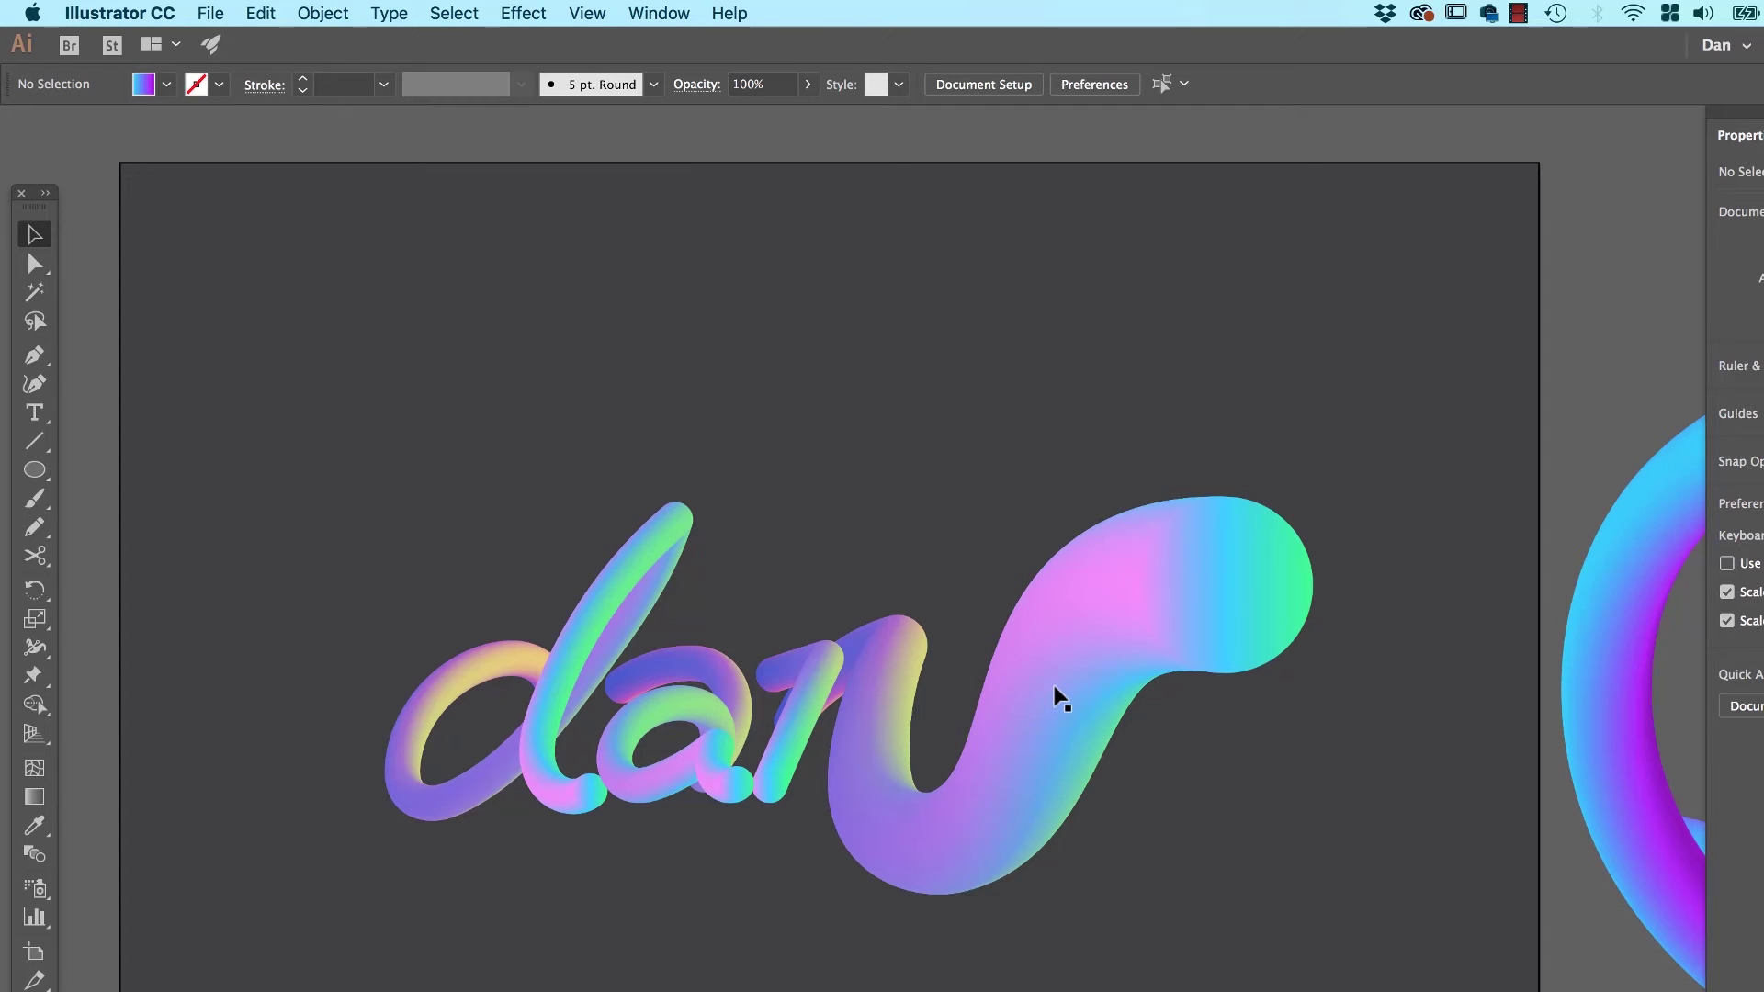
Check the expanded 'dan' artwork in Outline view, return to Preview, and open the shape tools.
left_click(1087, 709)
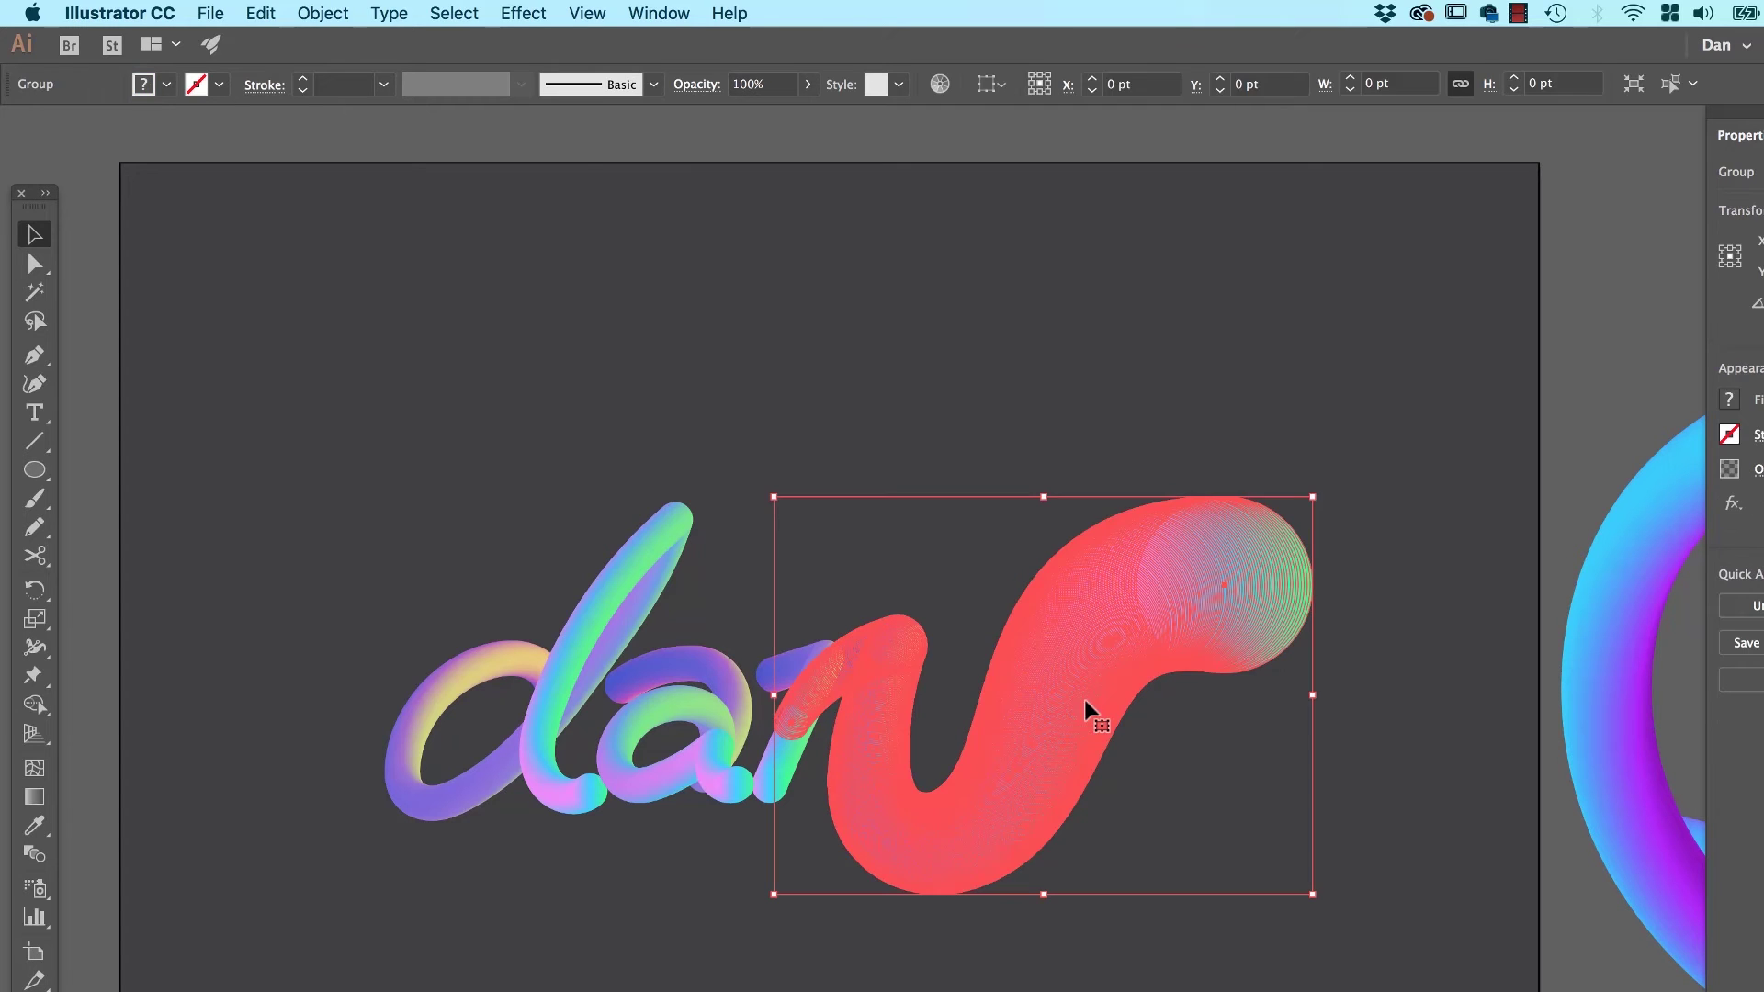
left_click(1370, 771)
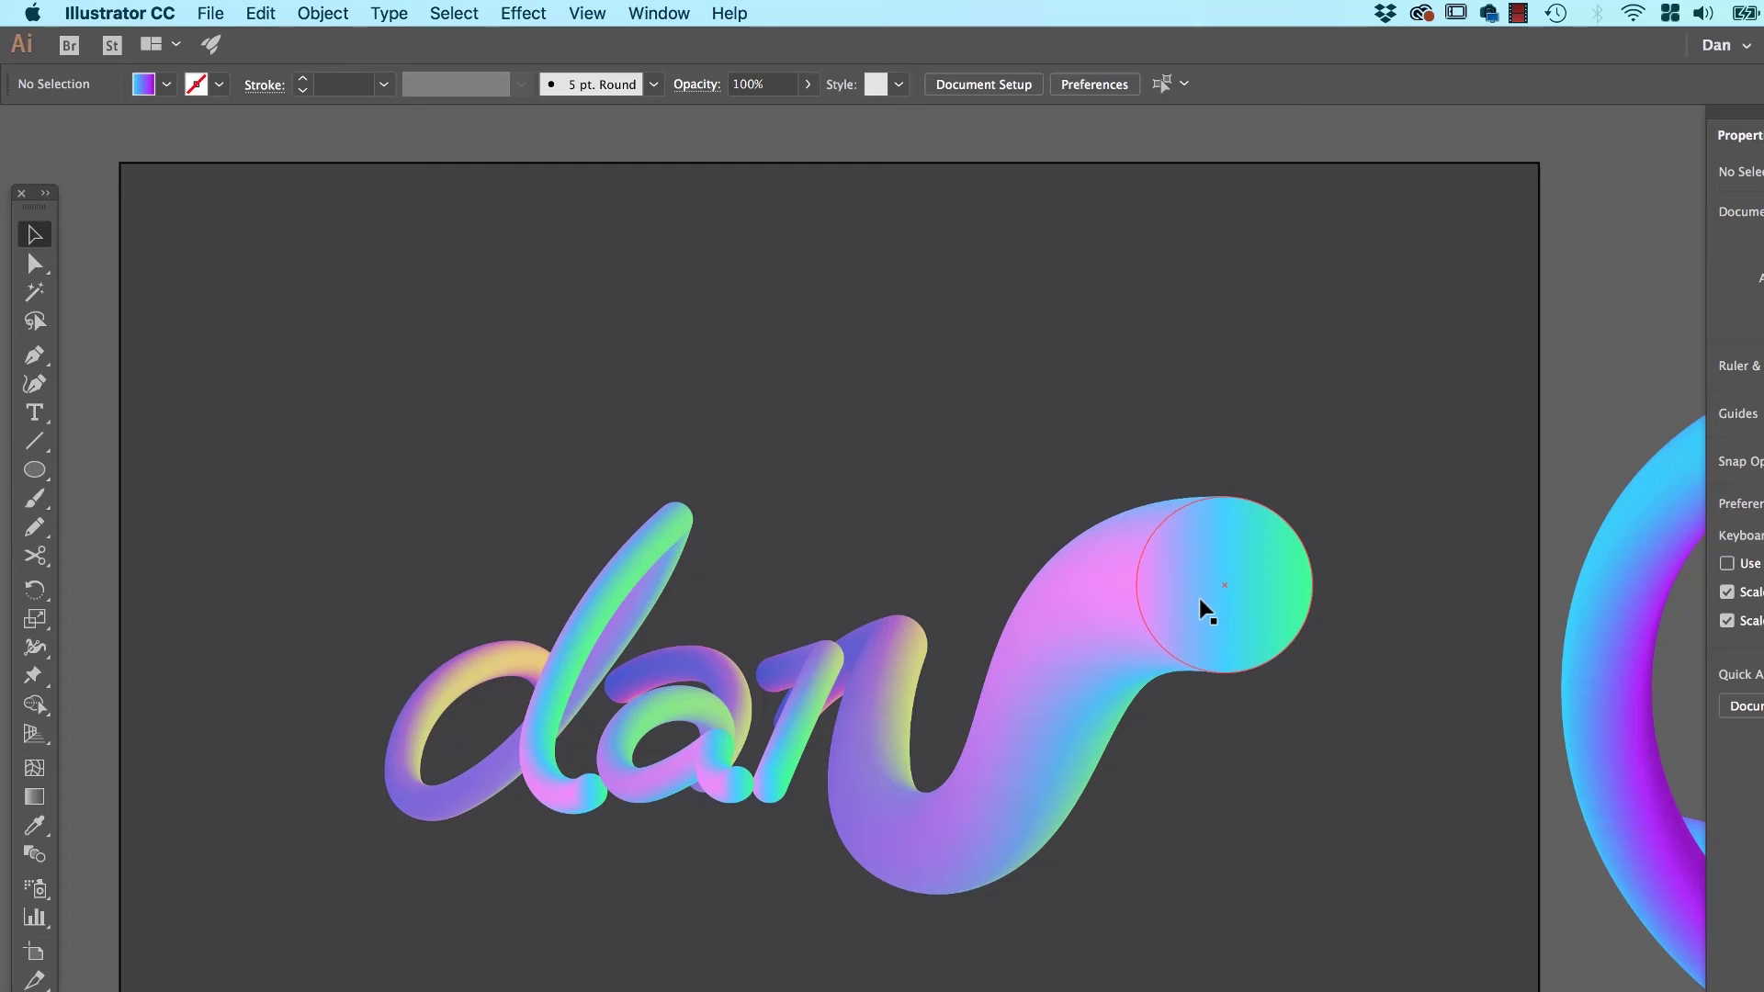
key("super+y")
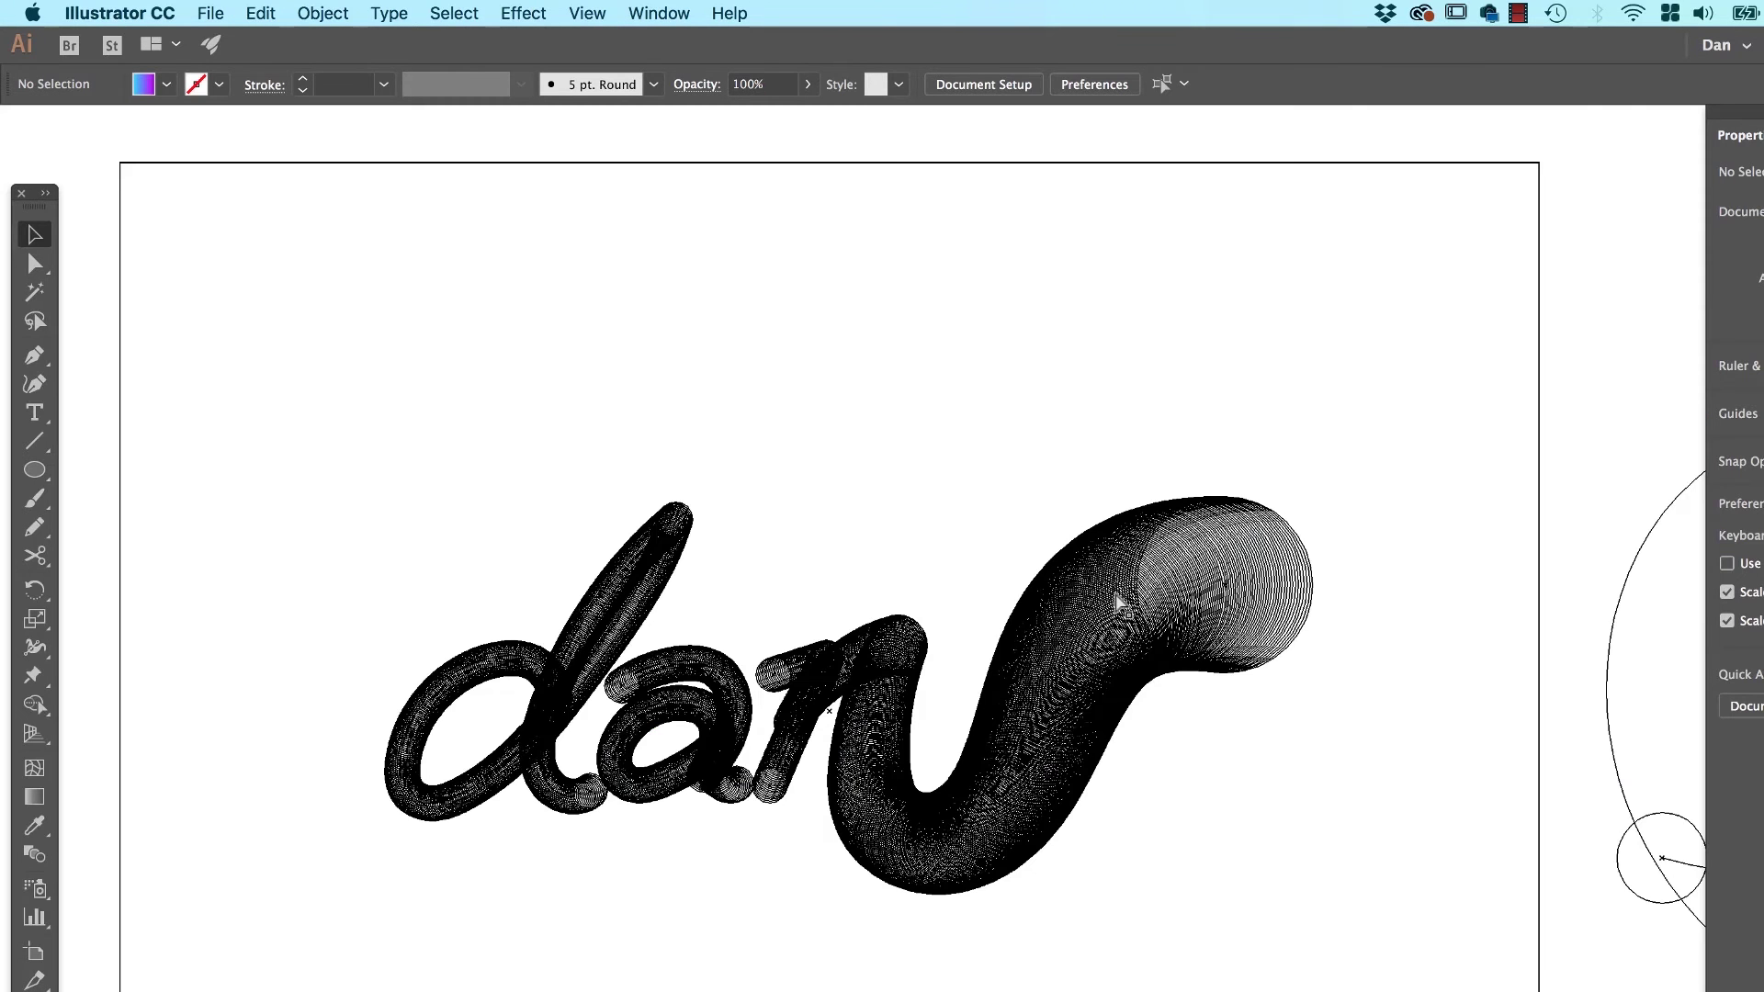
key("super+y")
scroll(914, 354, "down", 3)
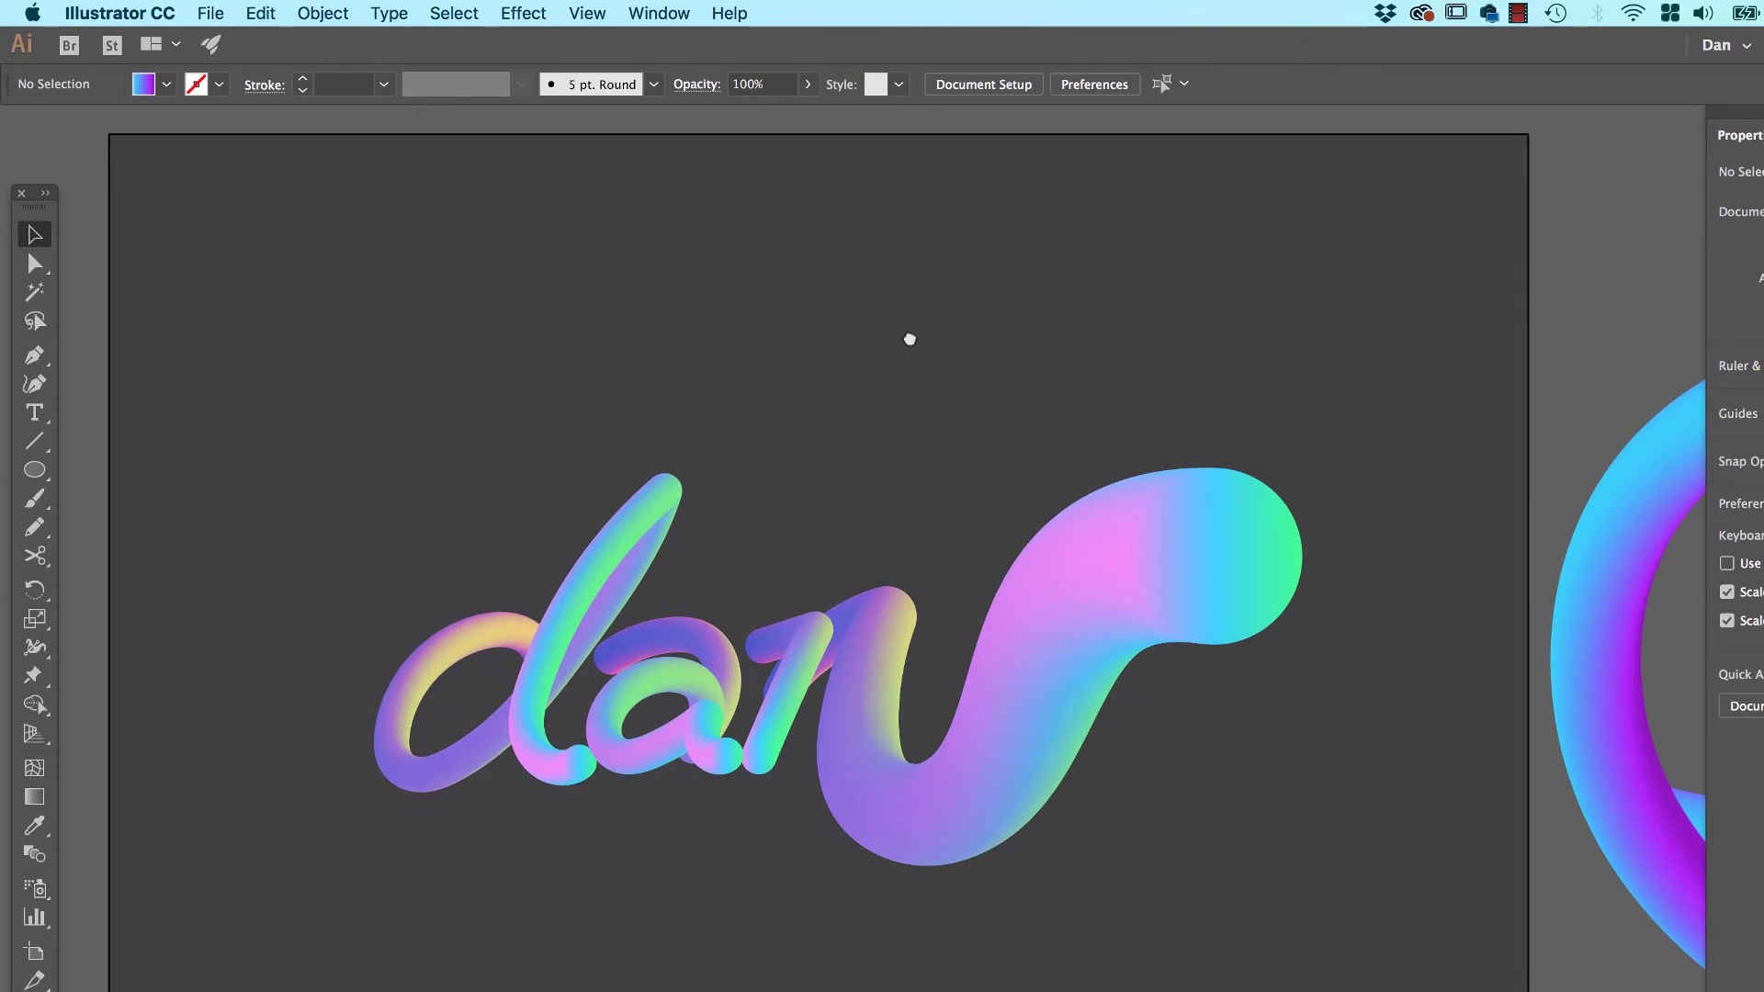
scroll(940, 382, "right", 10)
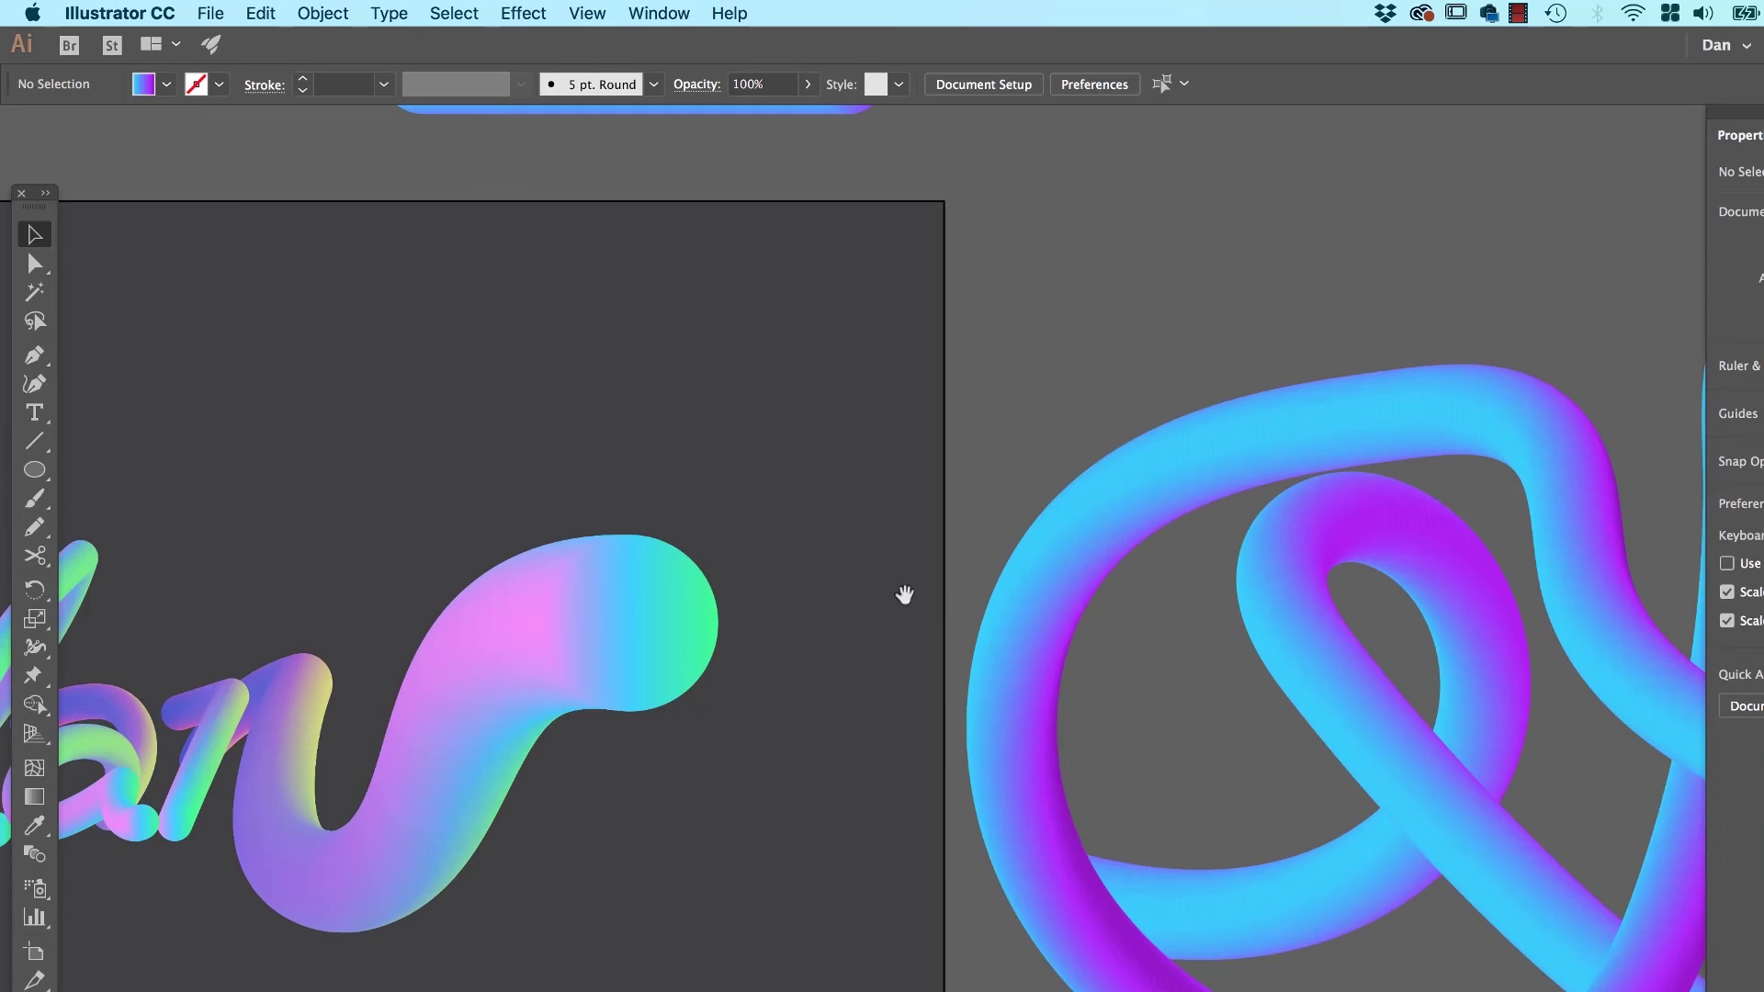
scroll(906, 591, "left", 8)
left_click_drag(1208, 507, 1307, 479)
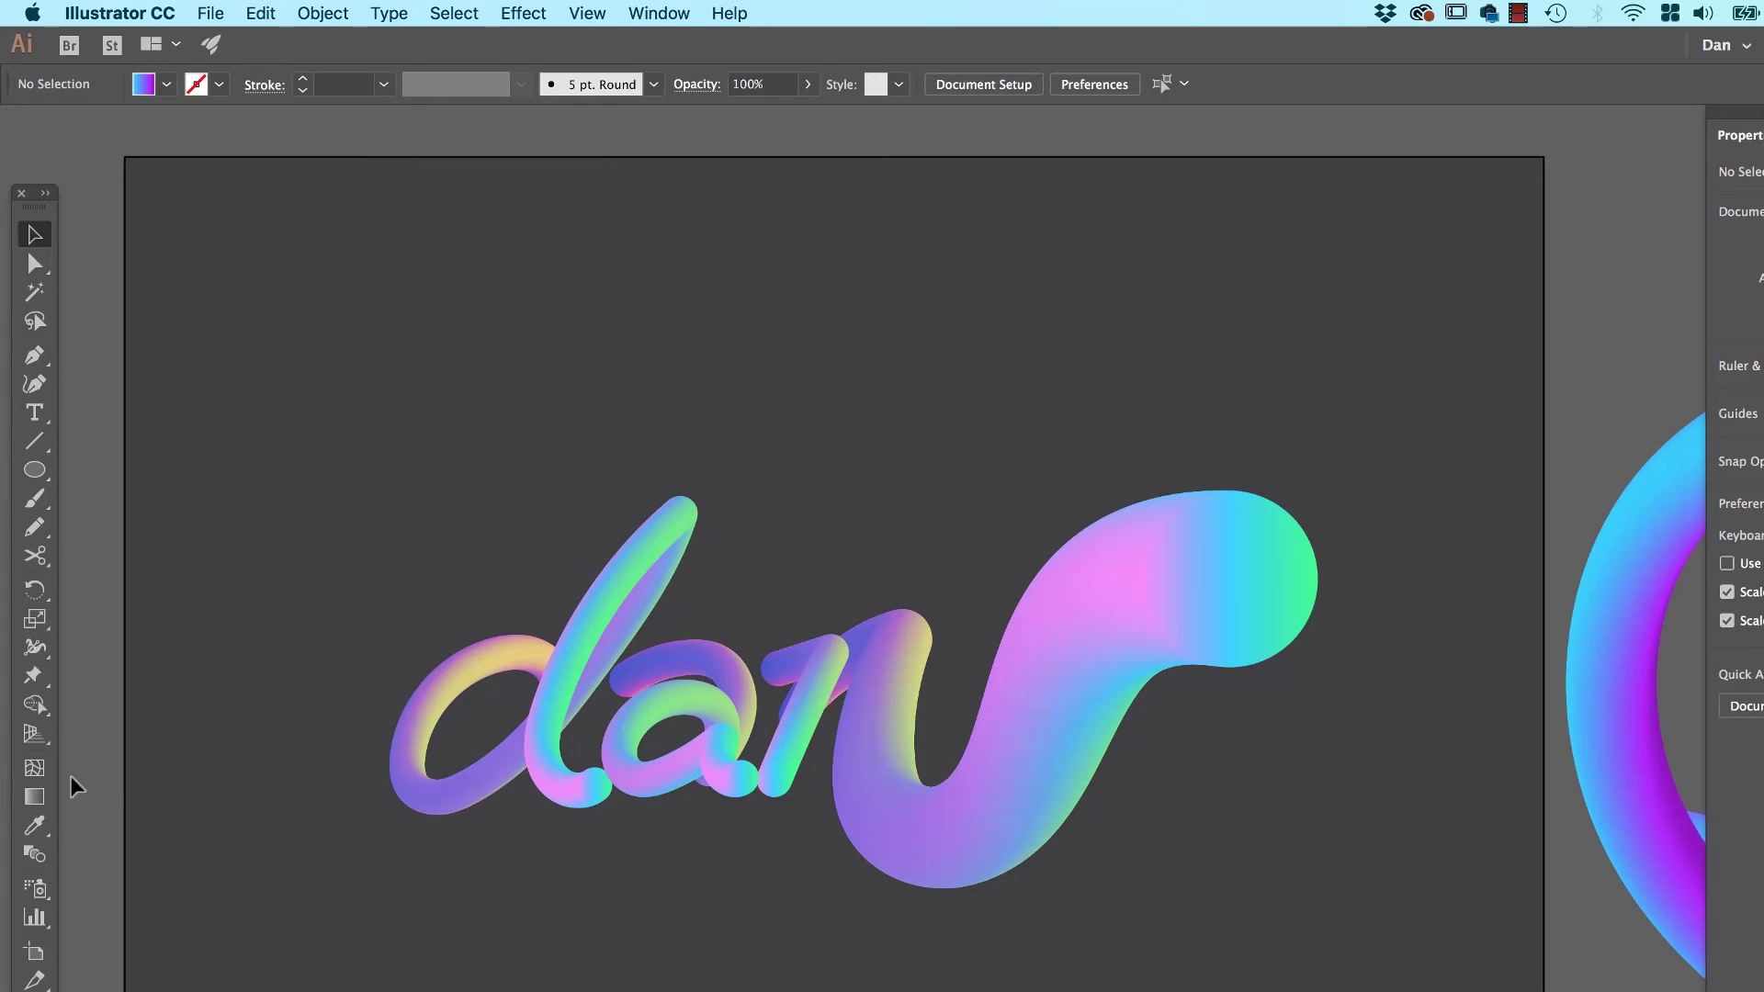
left_click(34, 469)
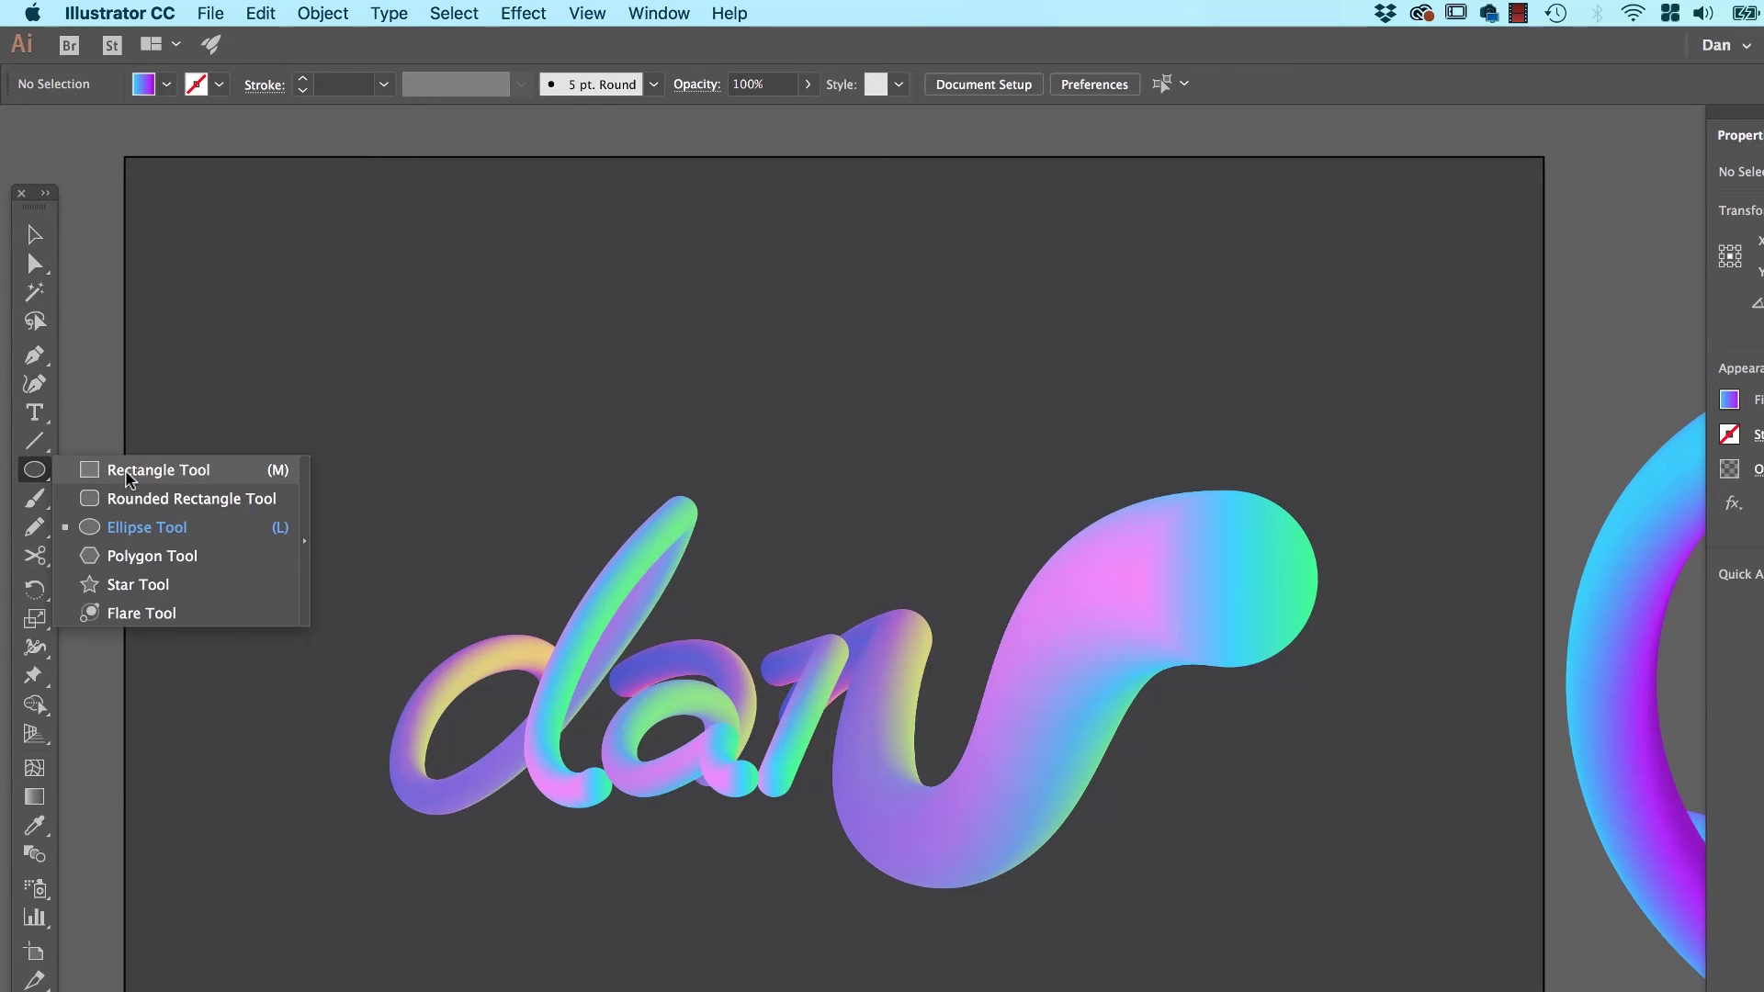
Draw a 792 × 612 pt rectangle covering the whole 'dan' artboard.
left_click(129, 476)
left_click_drag(126, 157, 996, 869)
left_click_drag(1143, 974, 1004, 838)
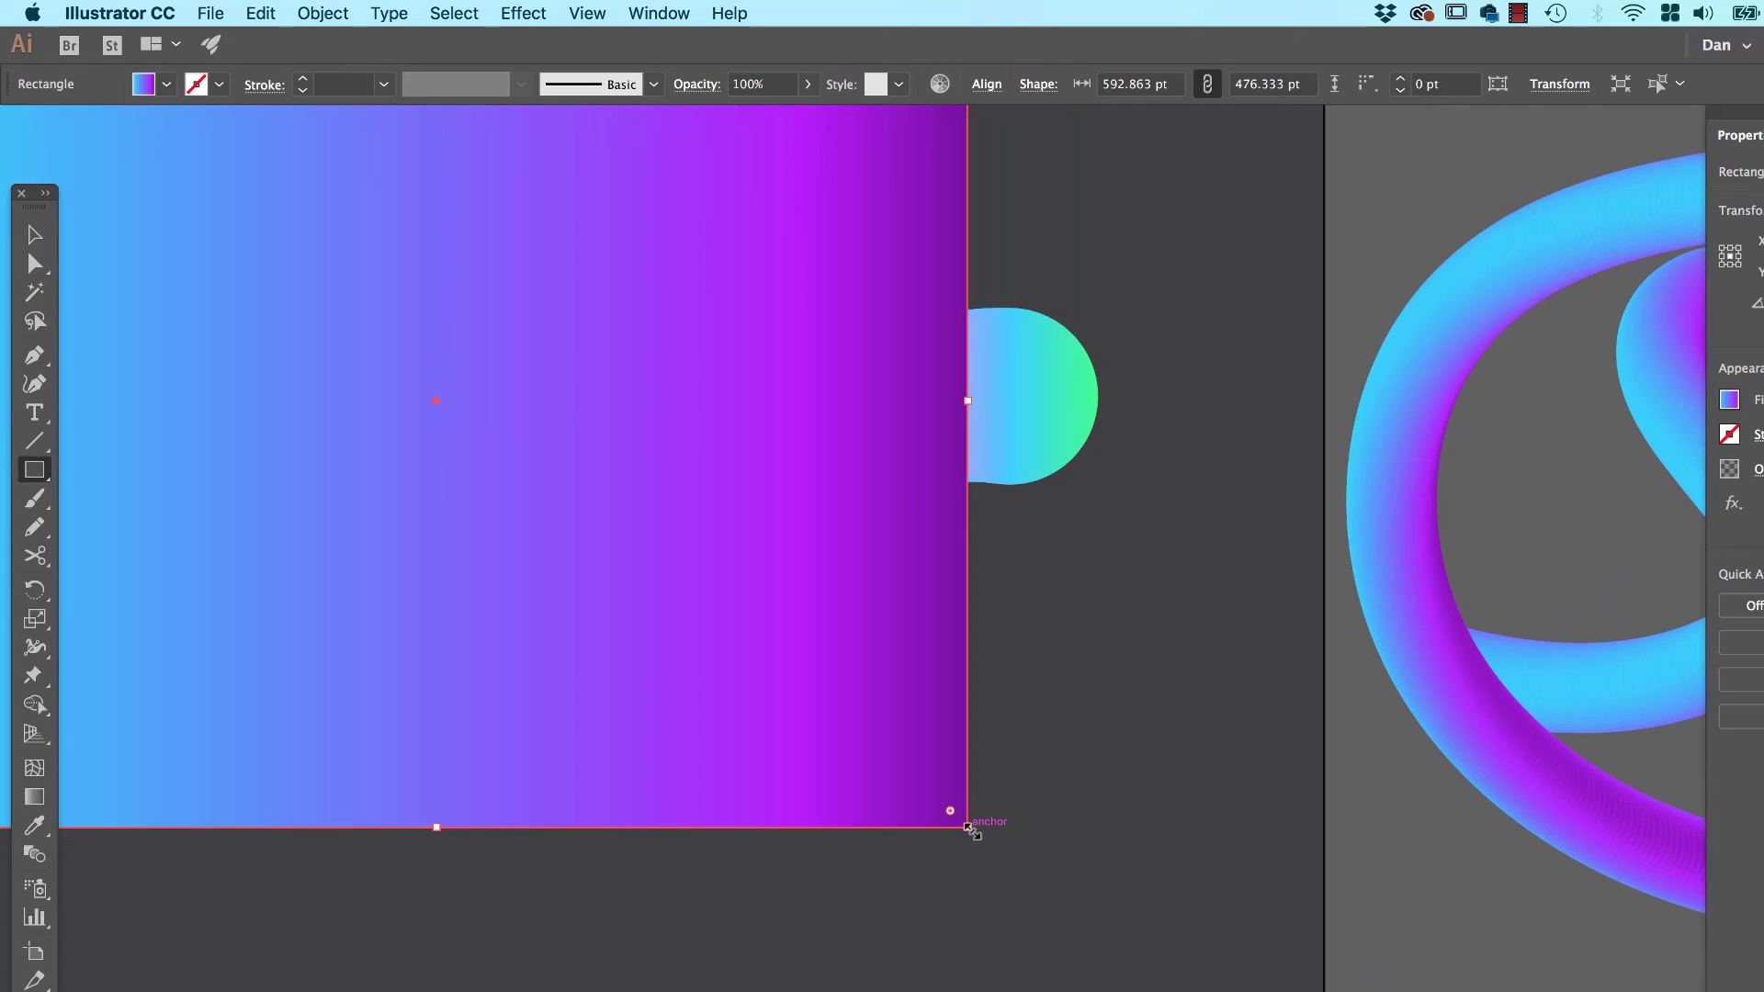
left_click_drag(1212, 987, 1324, 988)
Fill the rectangle with white from the Properties panel swatches.
left_click(1729, 399)
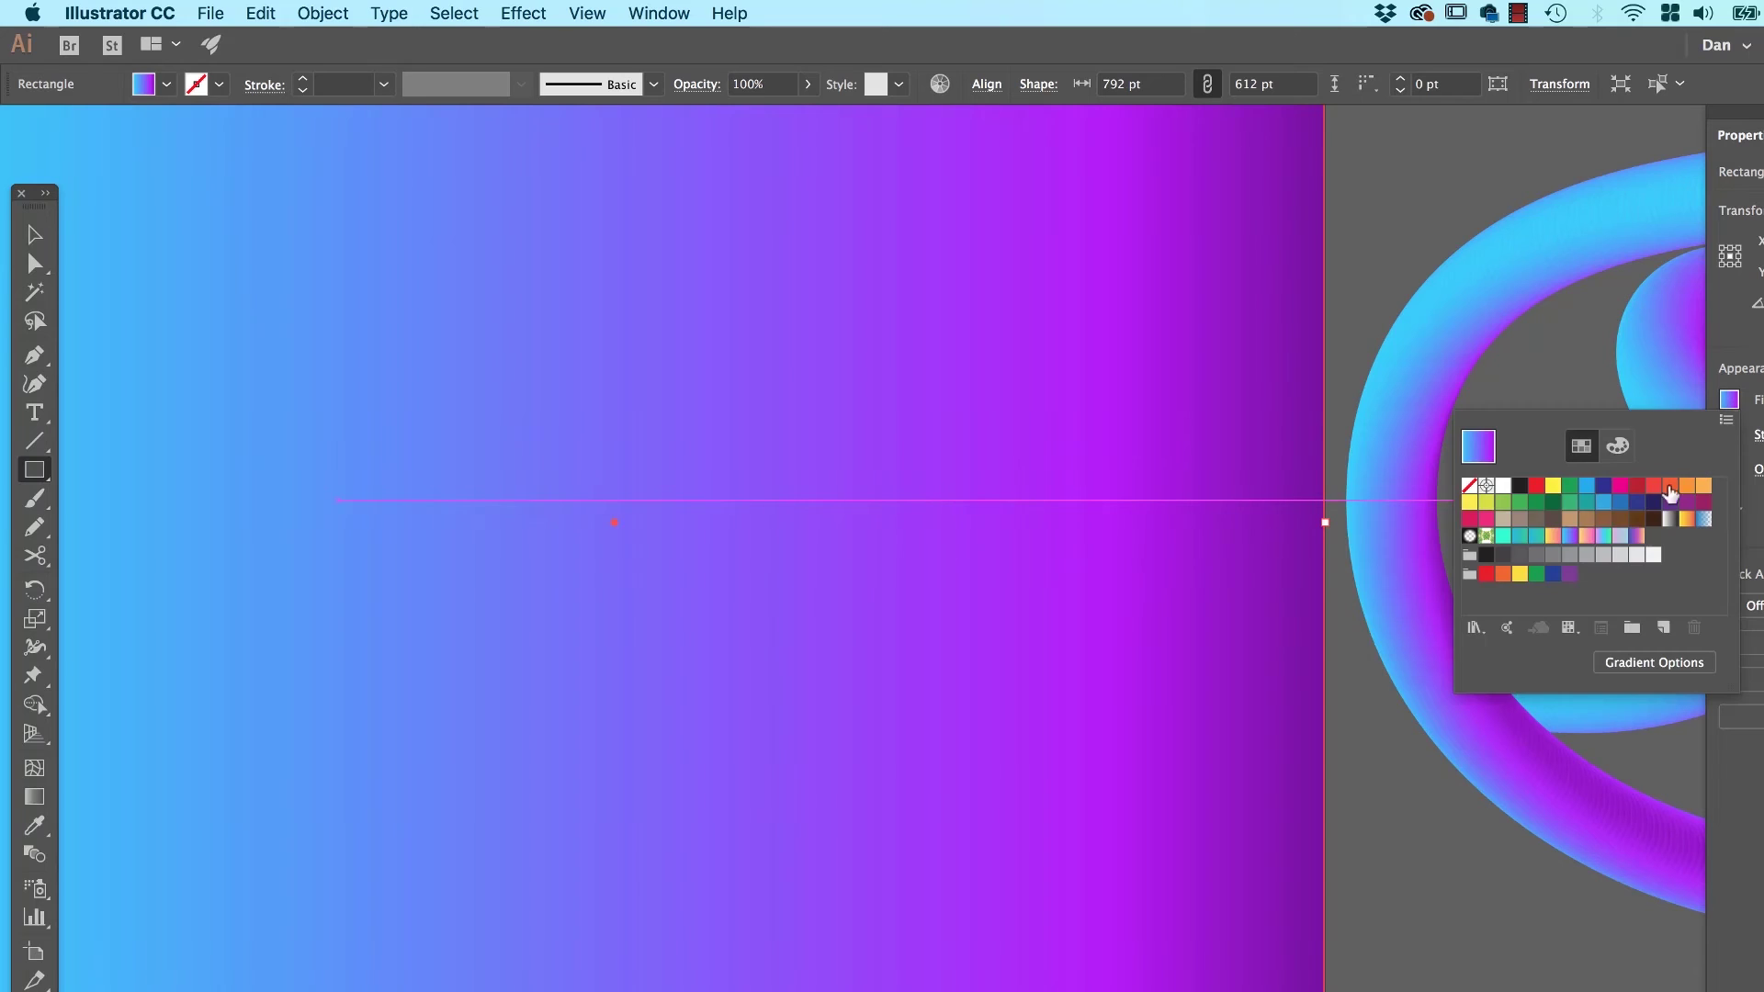
left_click(1503, 485)
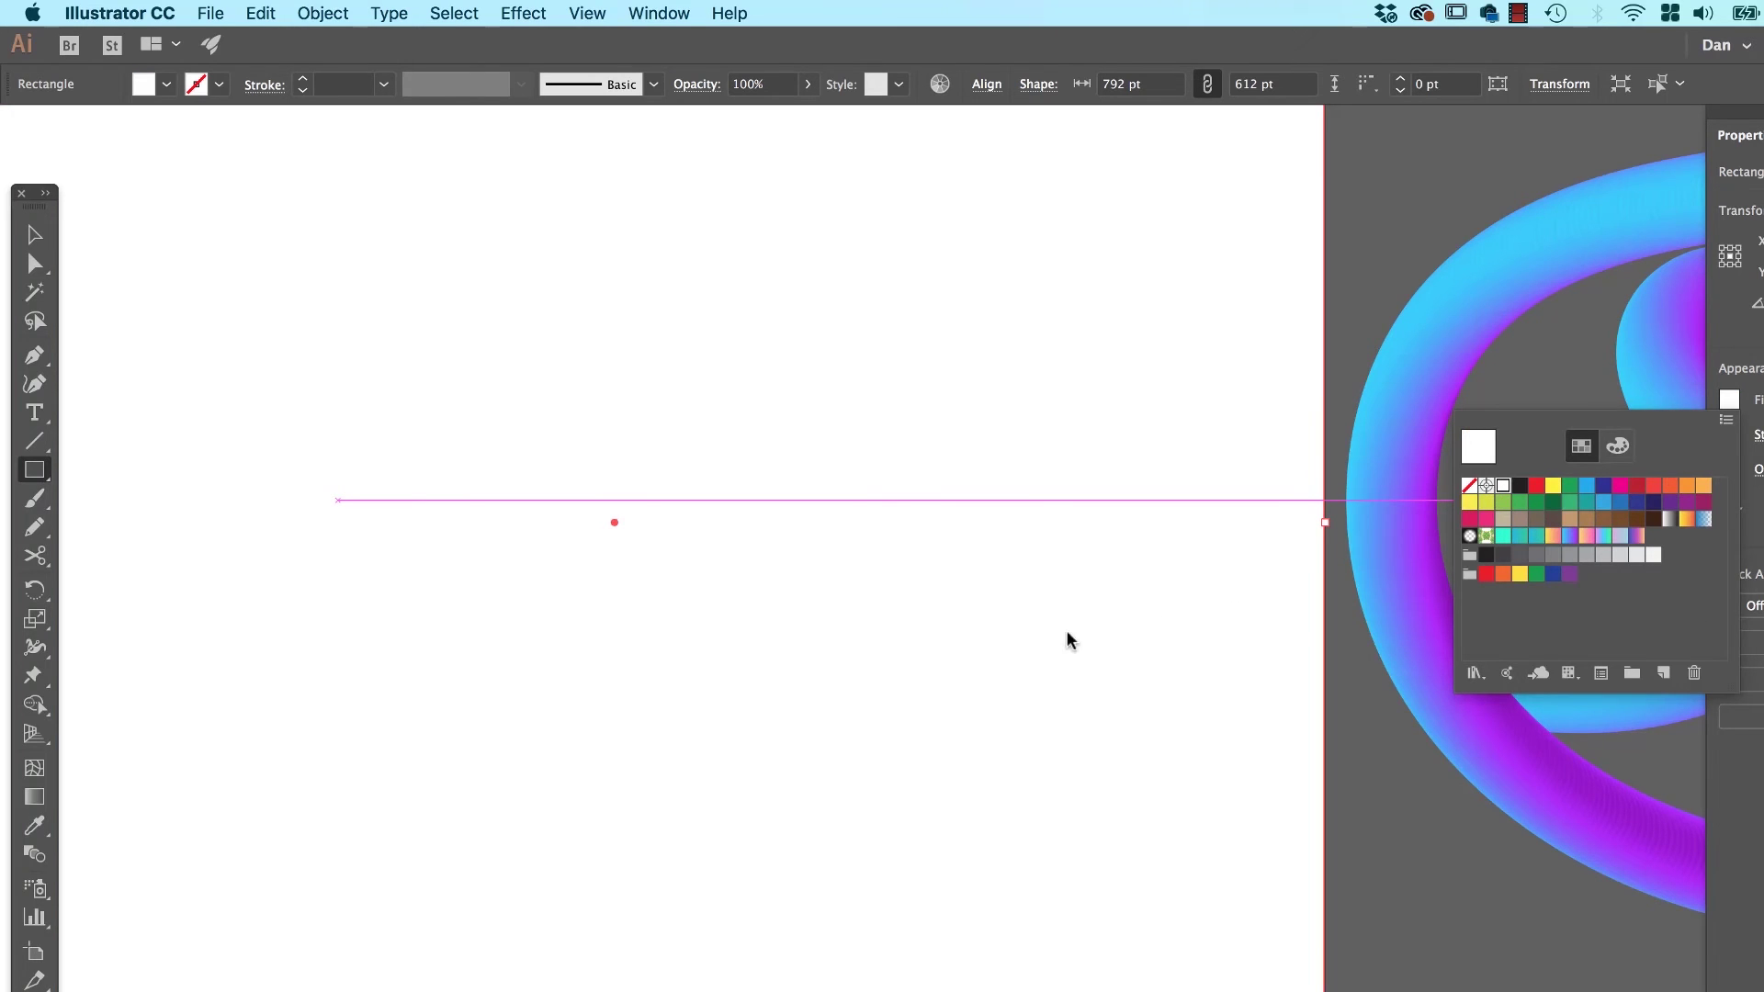
key("Escape")
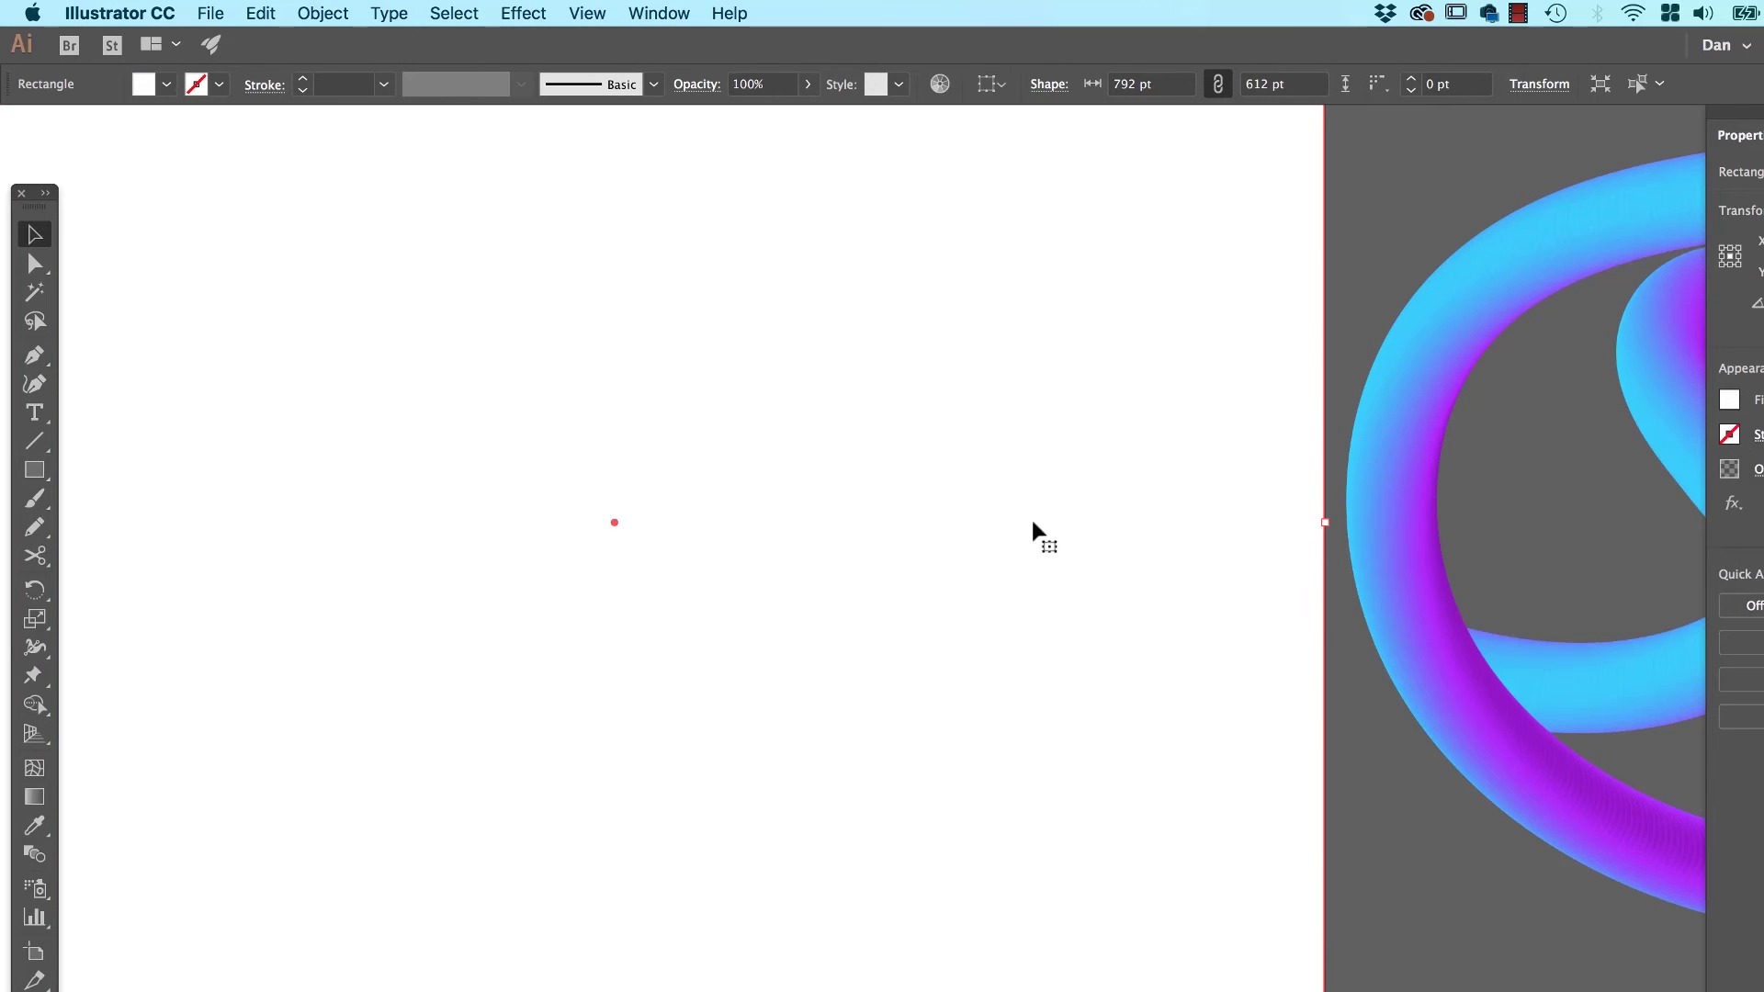
scroll(1167, 596, "up", 5)
scroll(1167, 595, "left", 5)
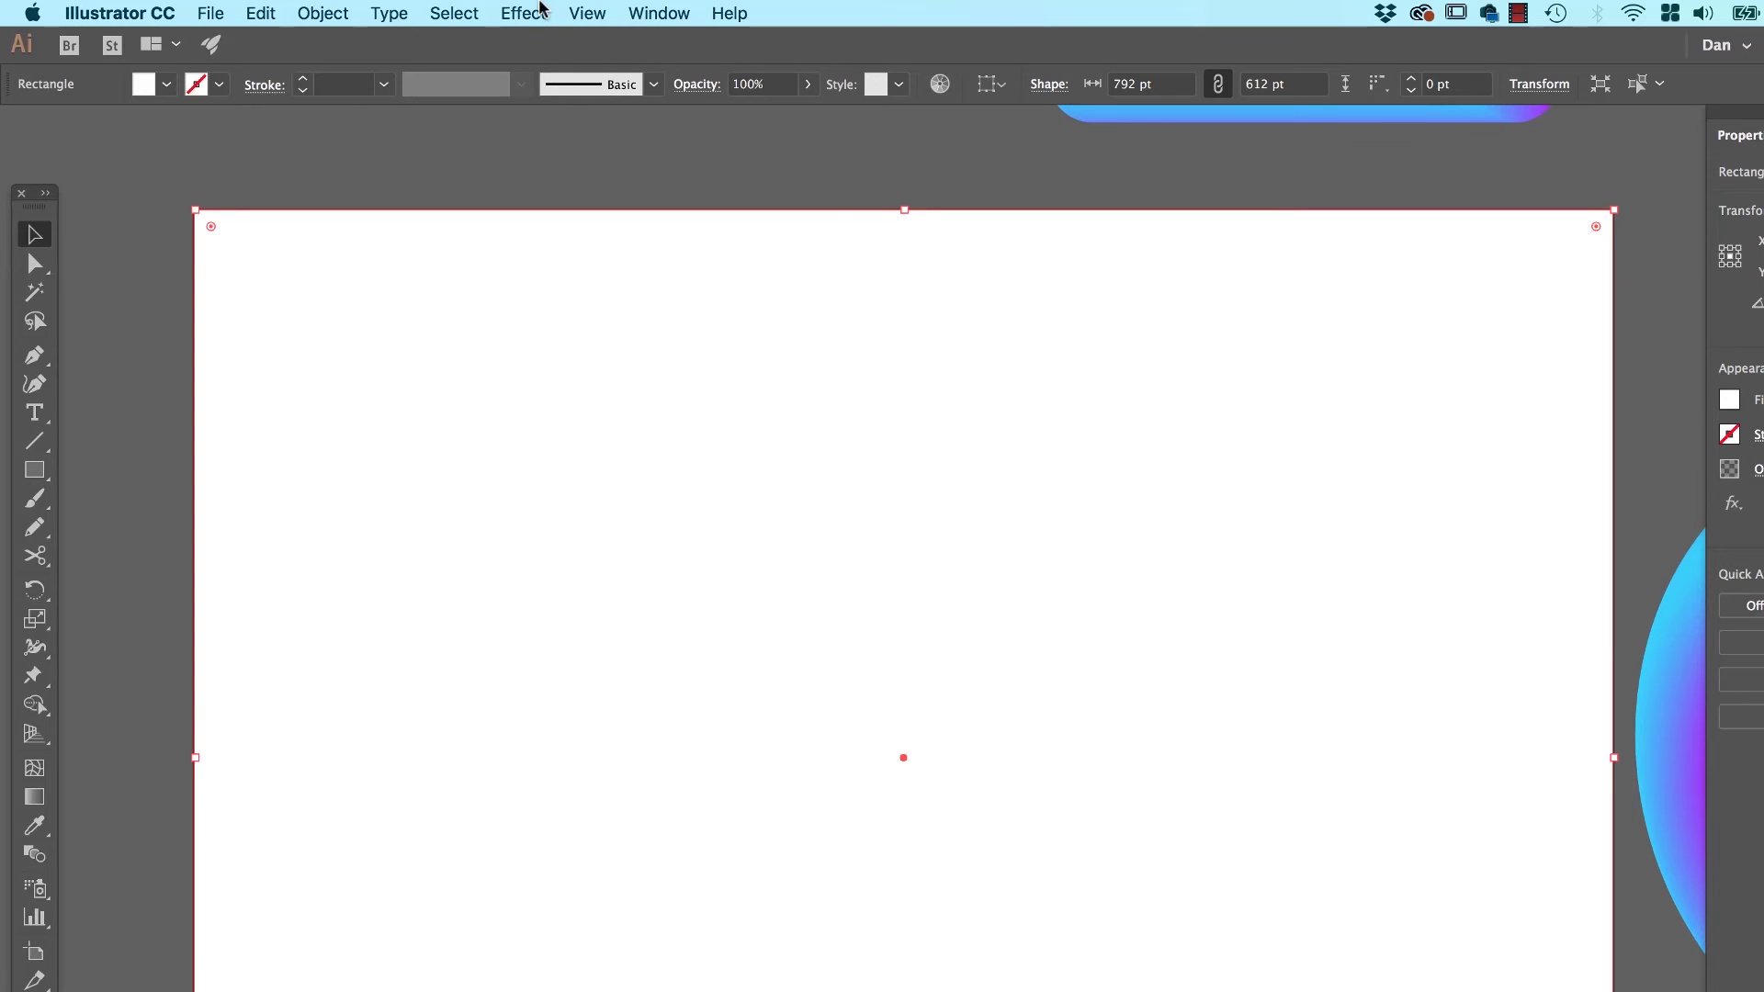
Apply Effect > Texture > Grain to the rectangle at Intensity 60 with Regular grain type.
left_click(523, 13)
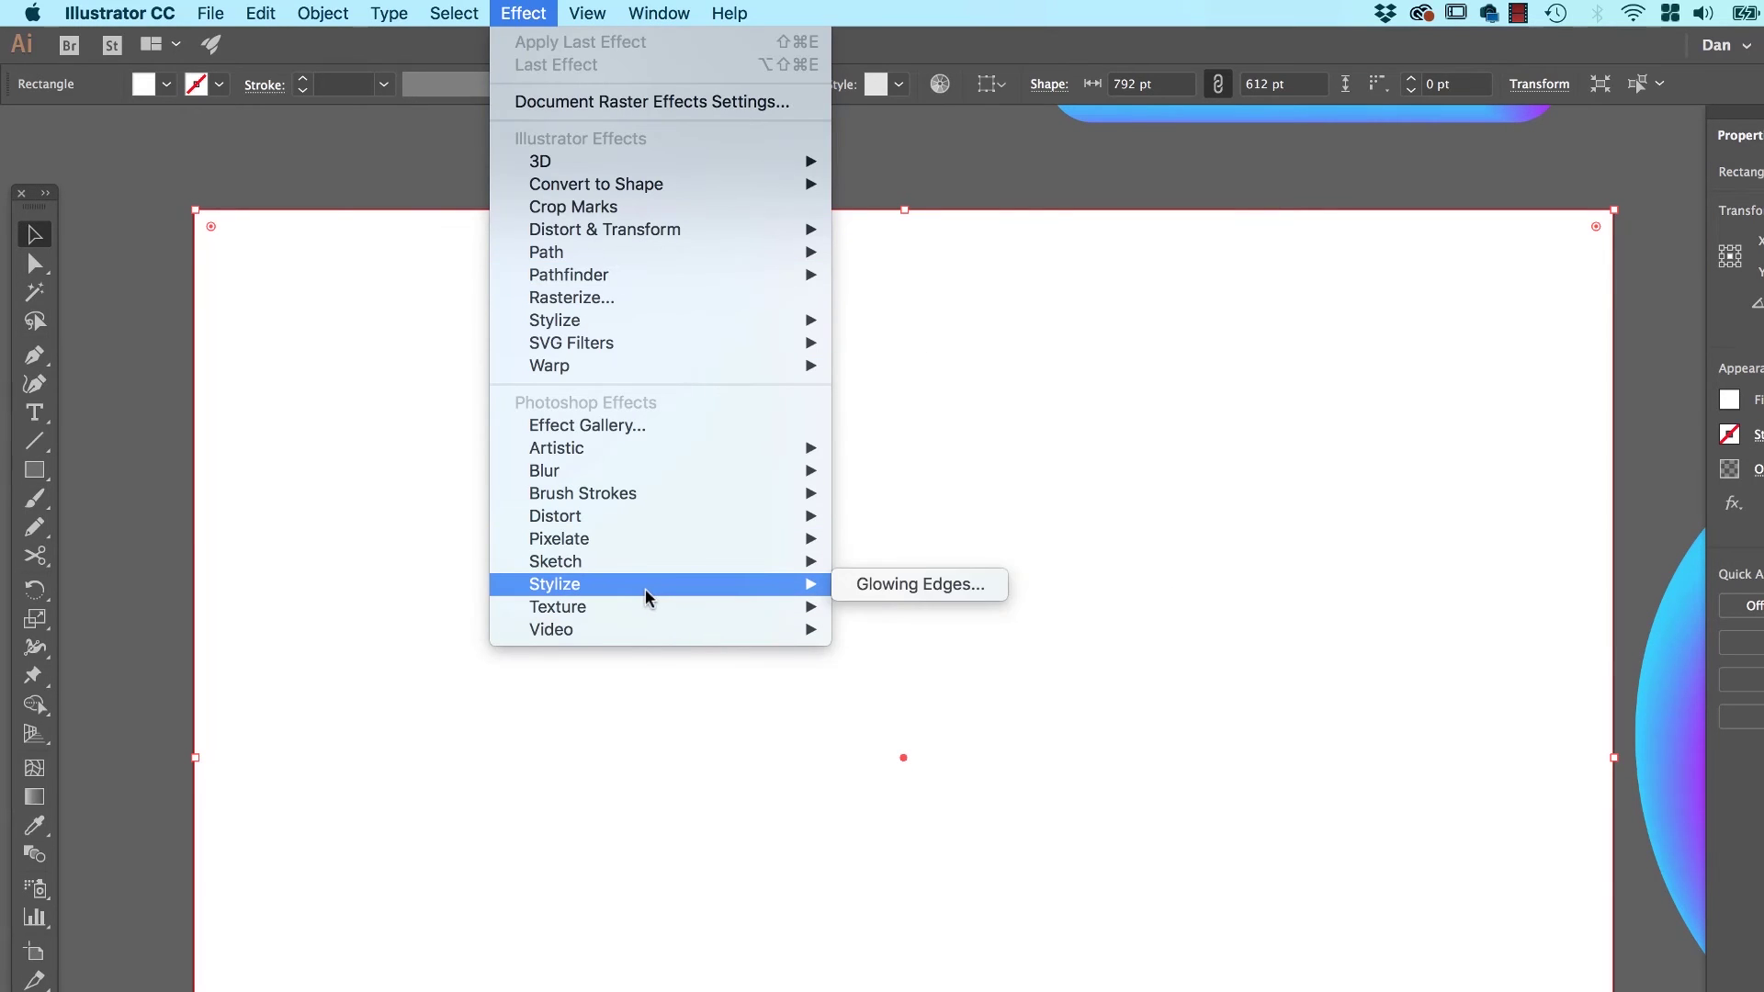
mouse_move(634, 614)
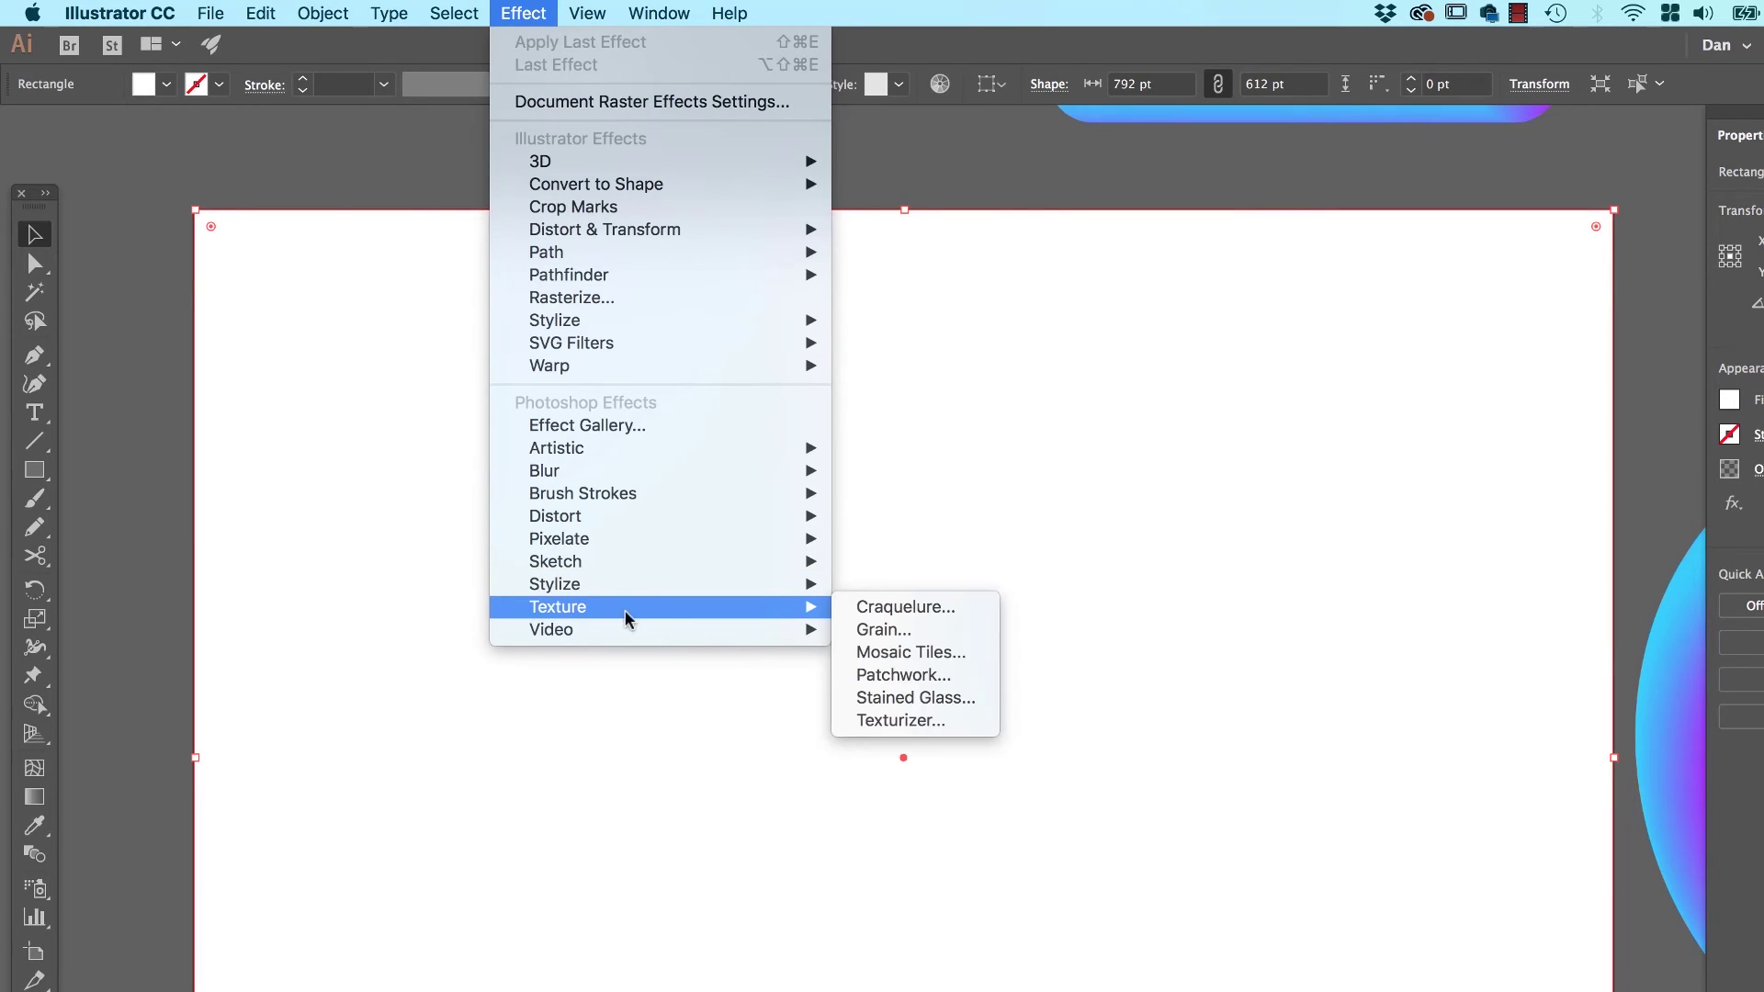
left_click(887, 636)
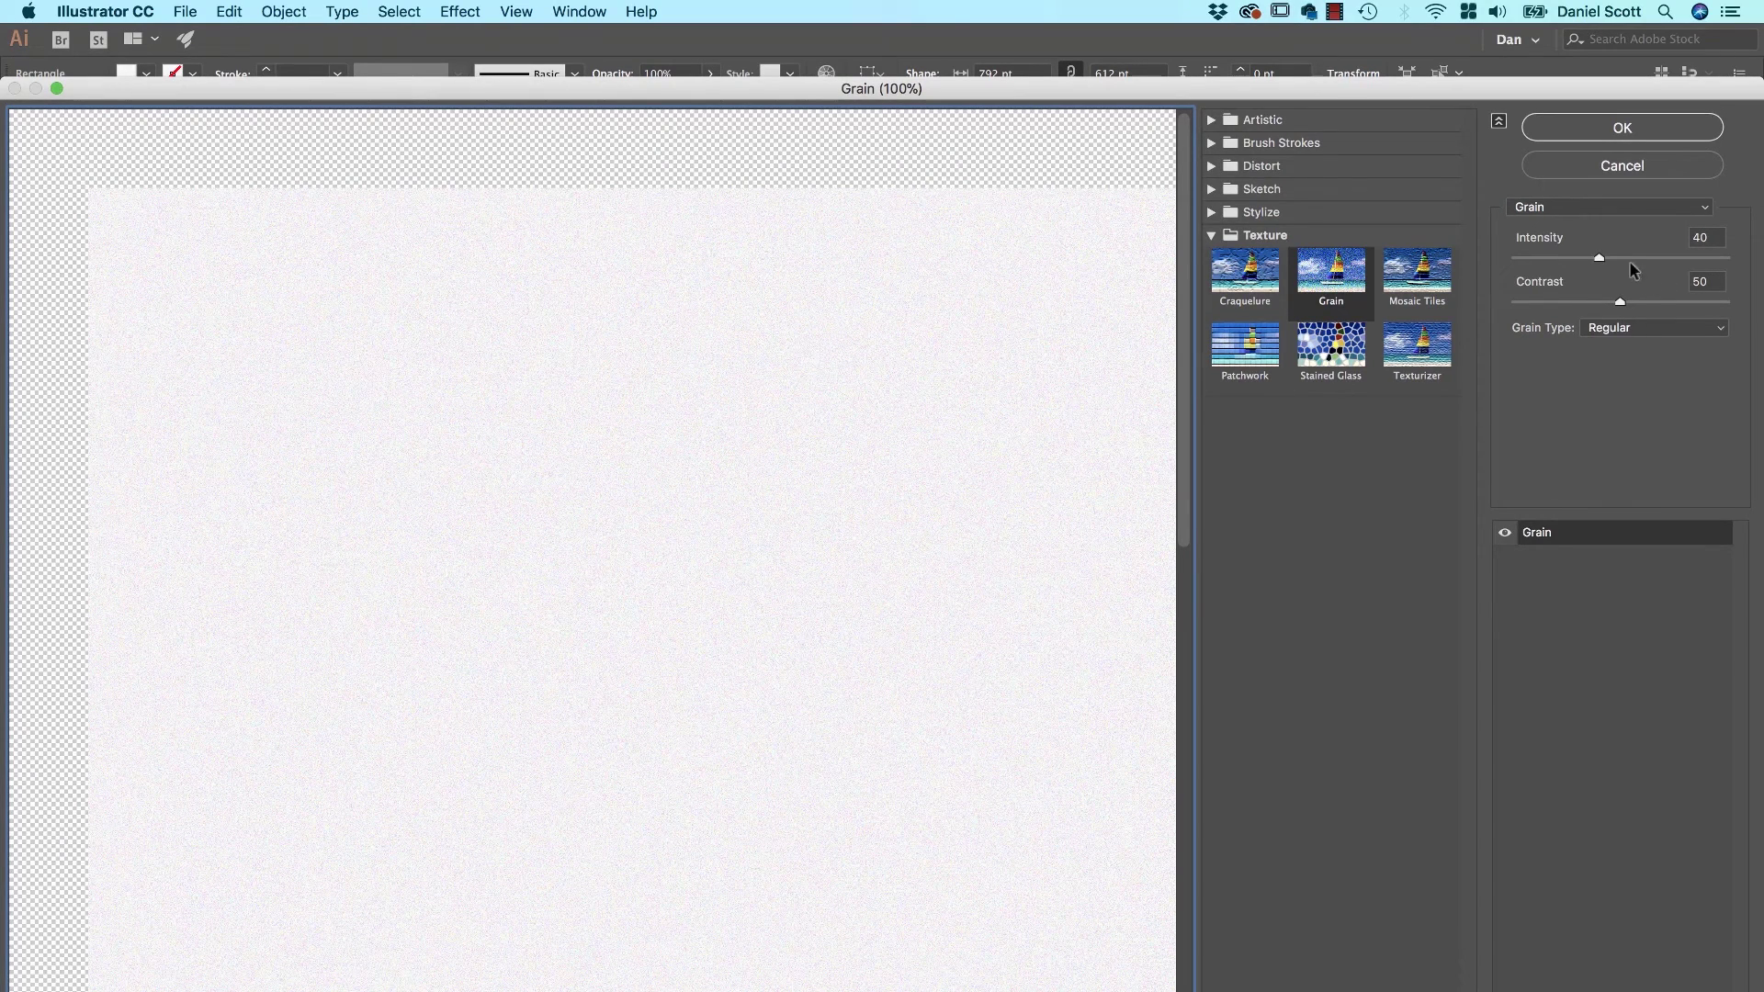
left_click_drag(1631, 258, 1641, 258)
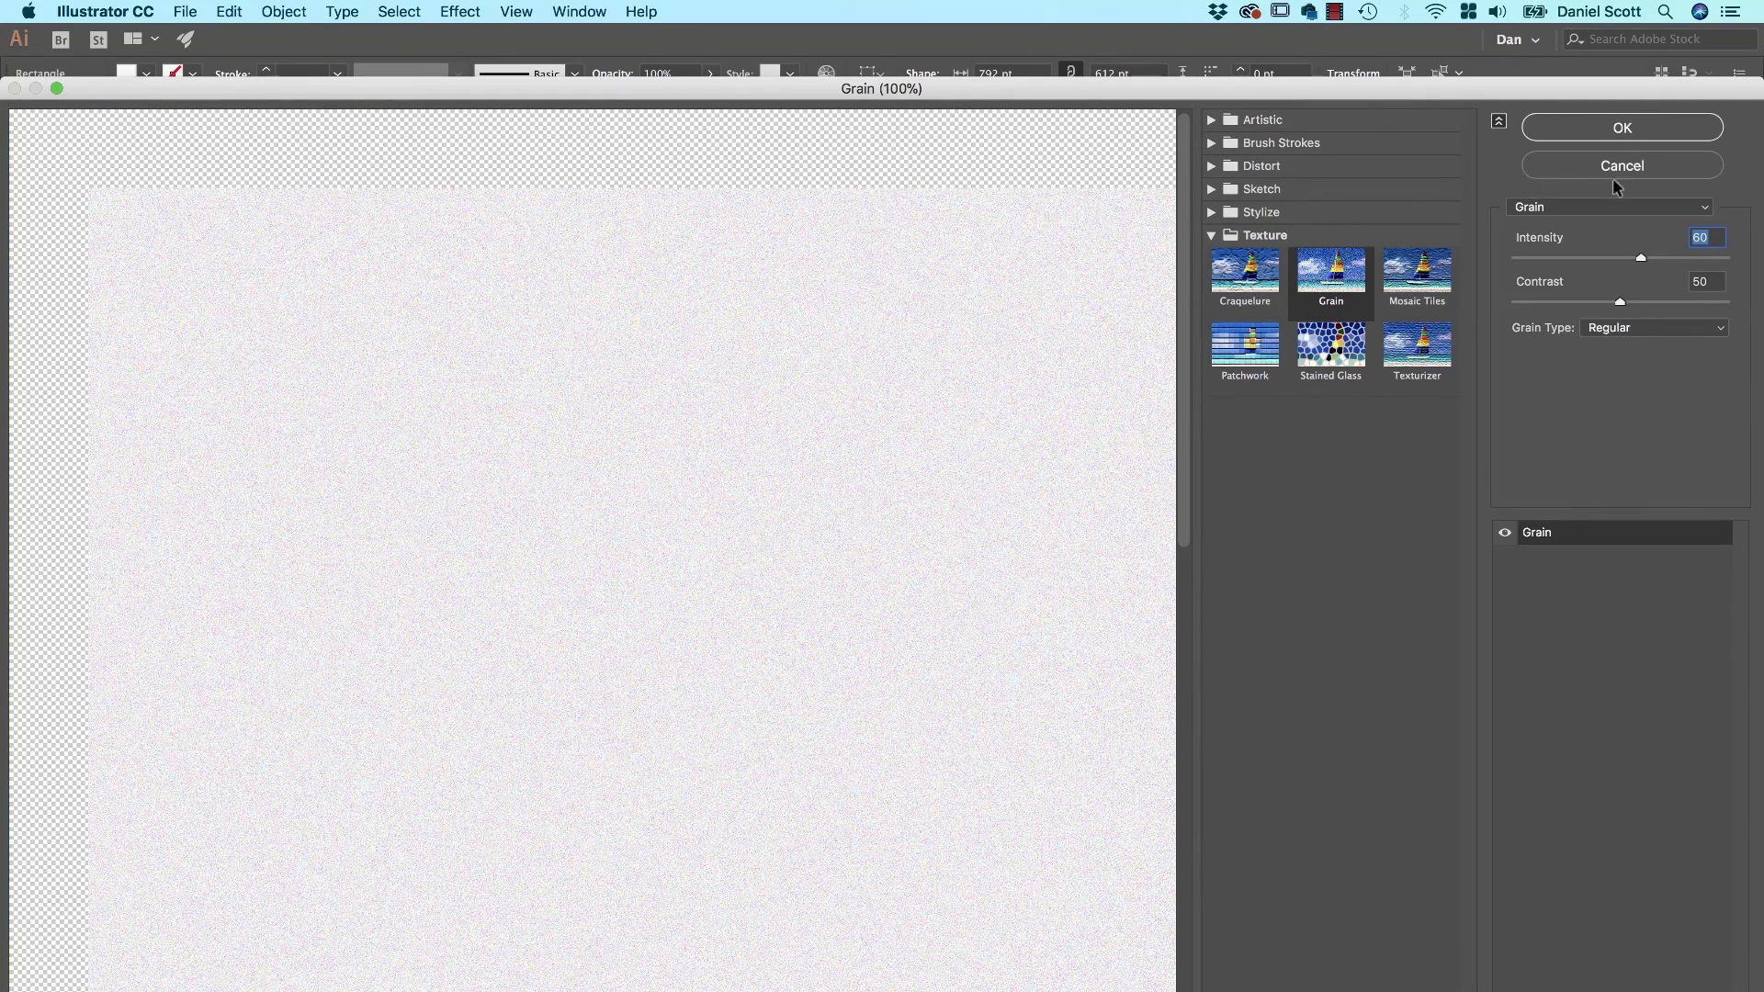
left_click(1624, 330)
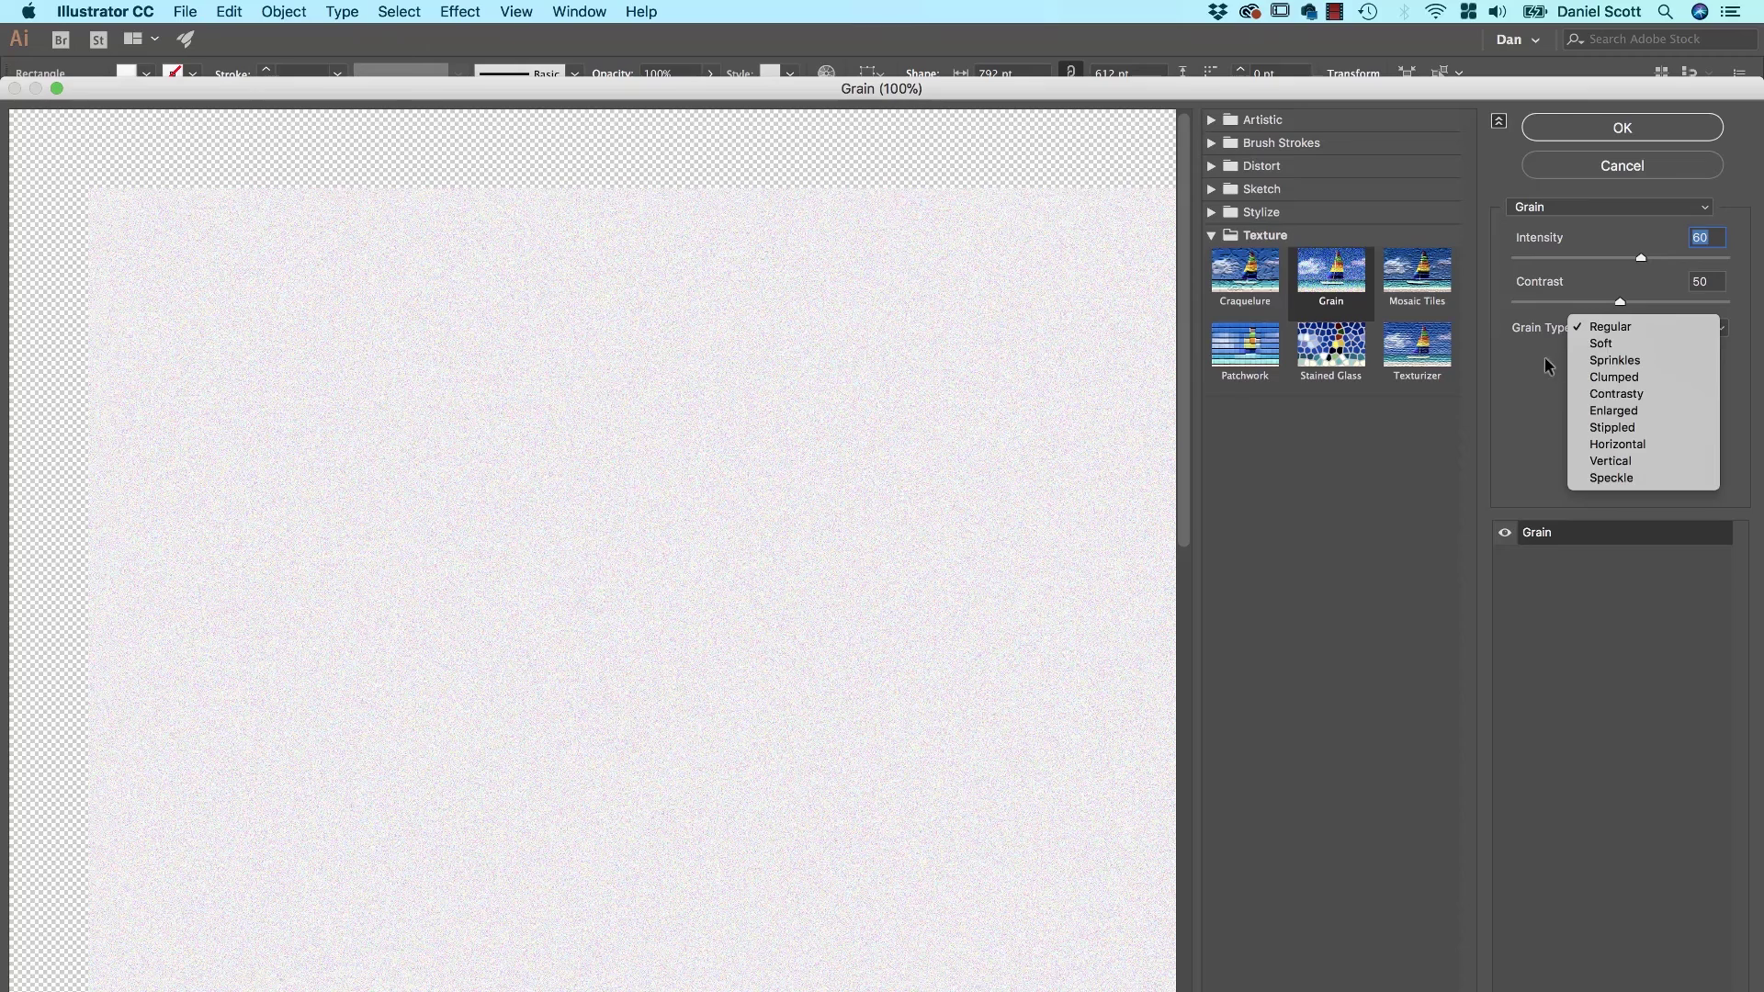
left_click(1527, 424)
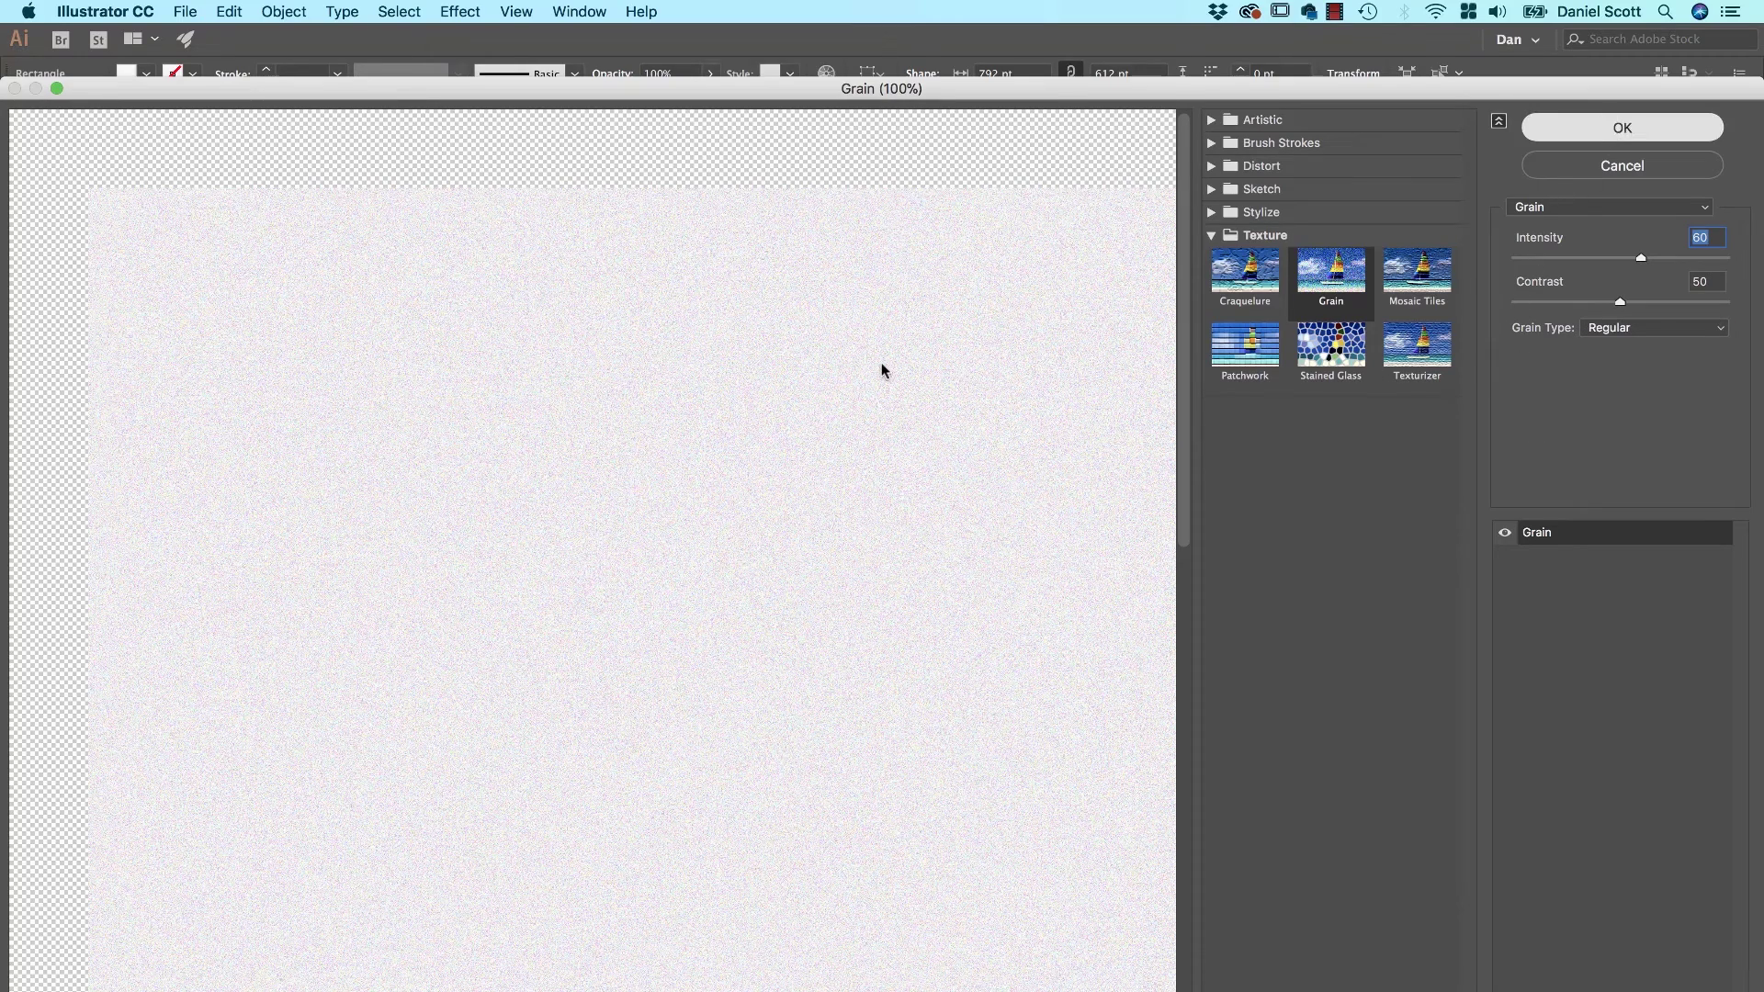
key("Return")
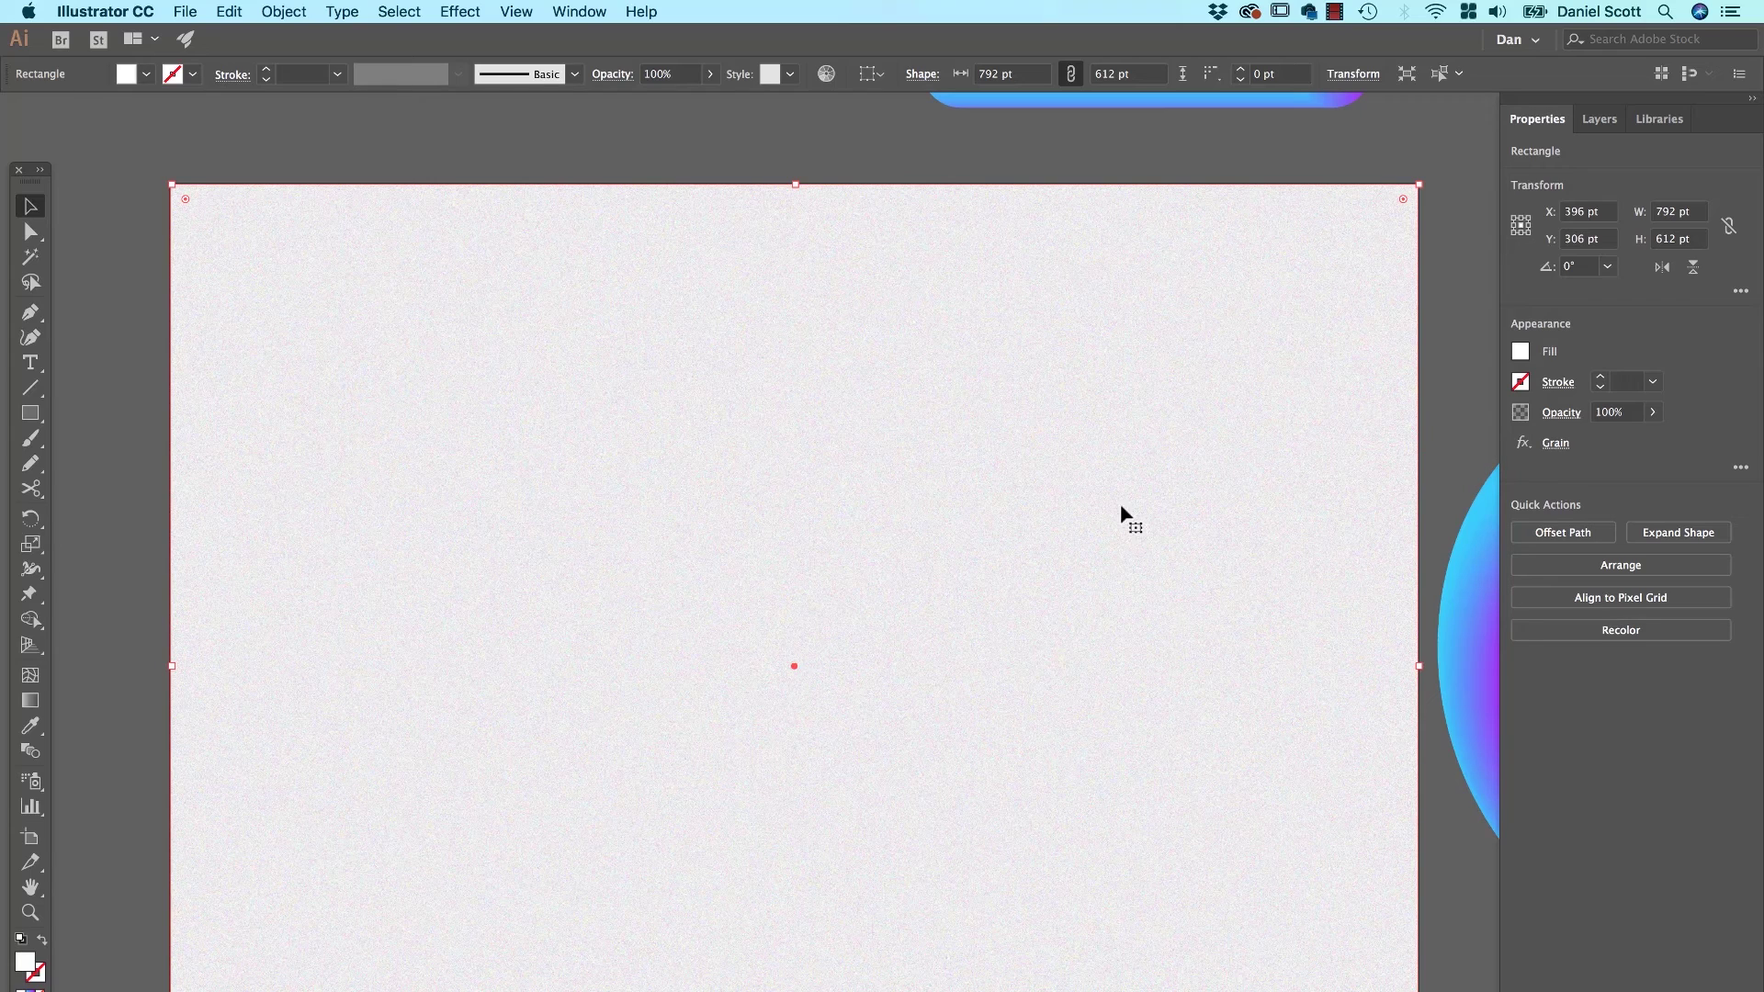
Set the grainy rectangle's opacity blend mode to Multiply and zoom in to inspect the texture.
left_click(1558, 414)
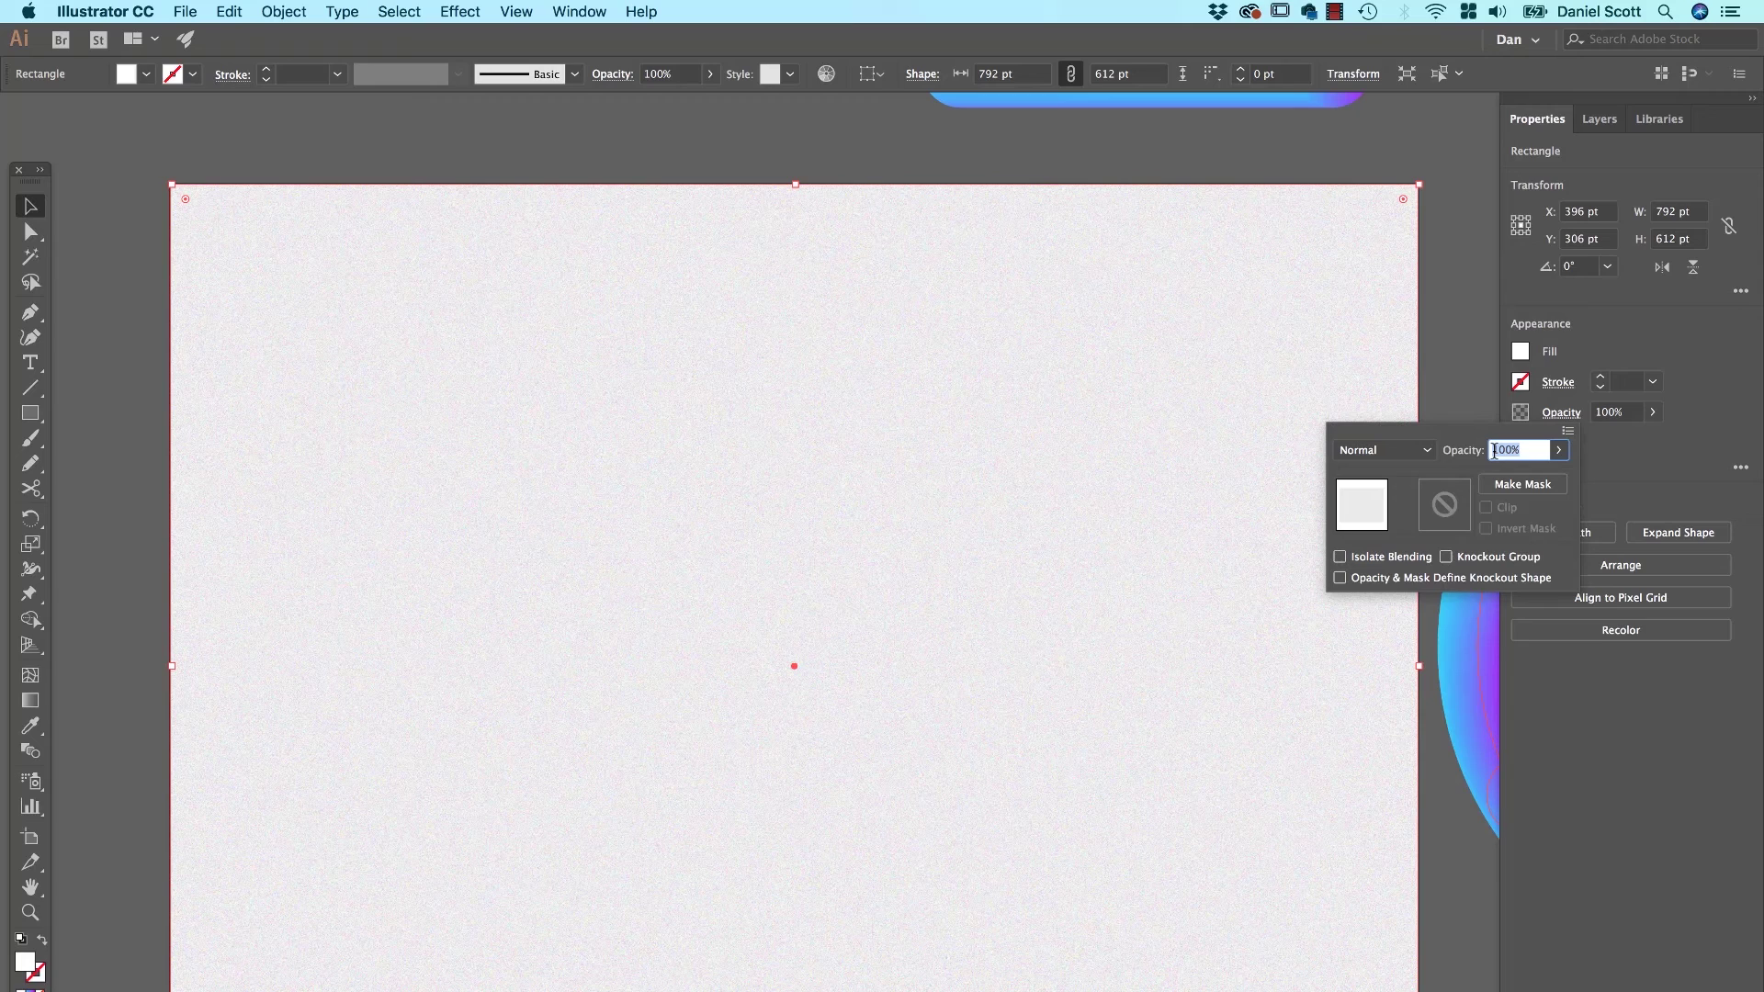
left_click(1373, 452)
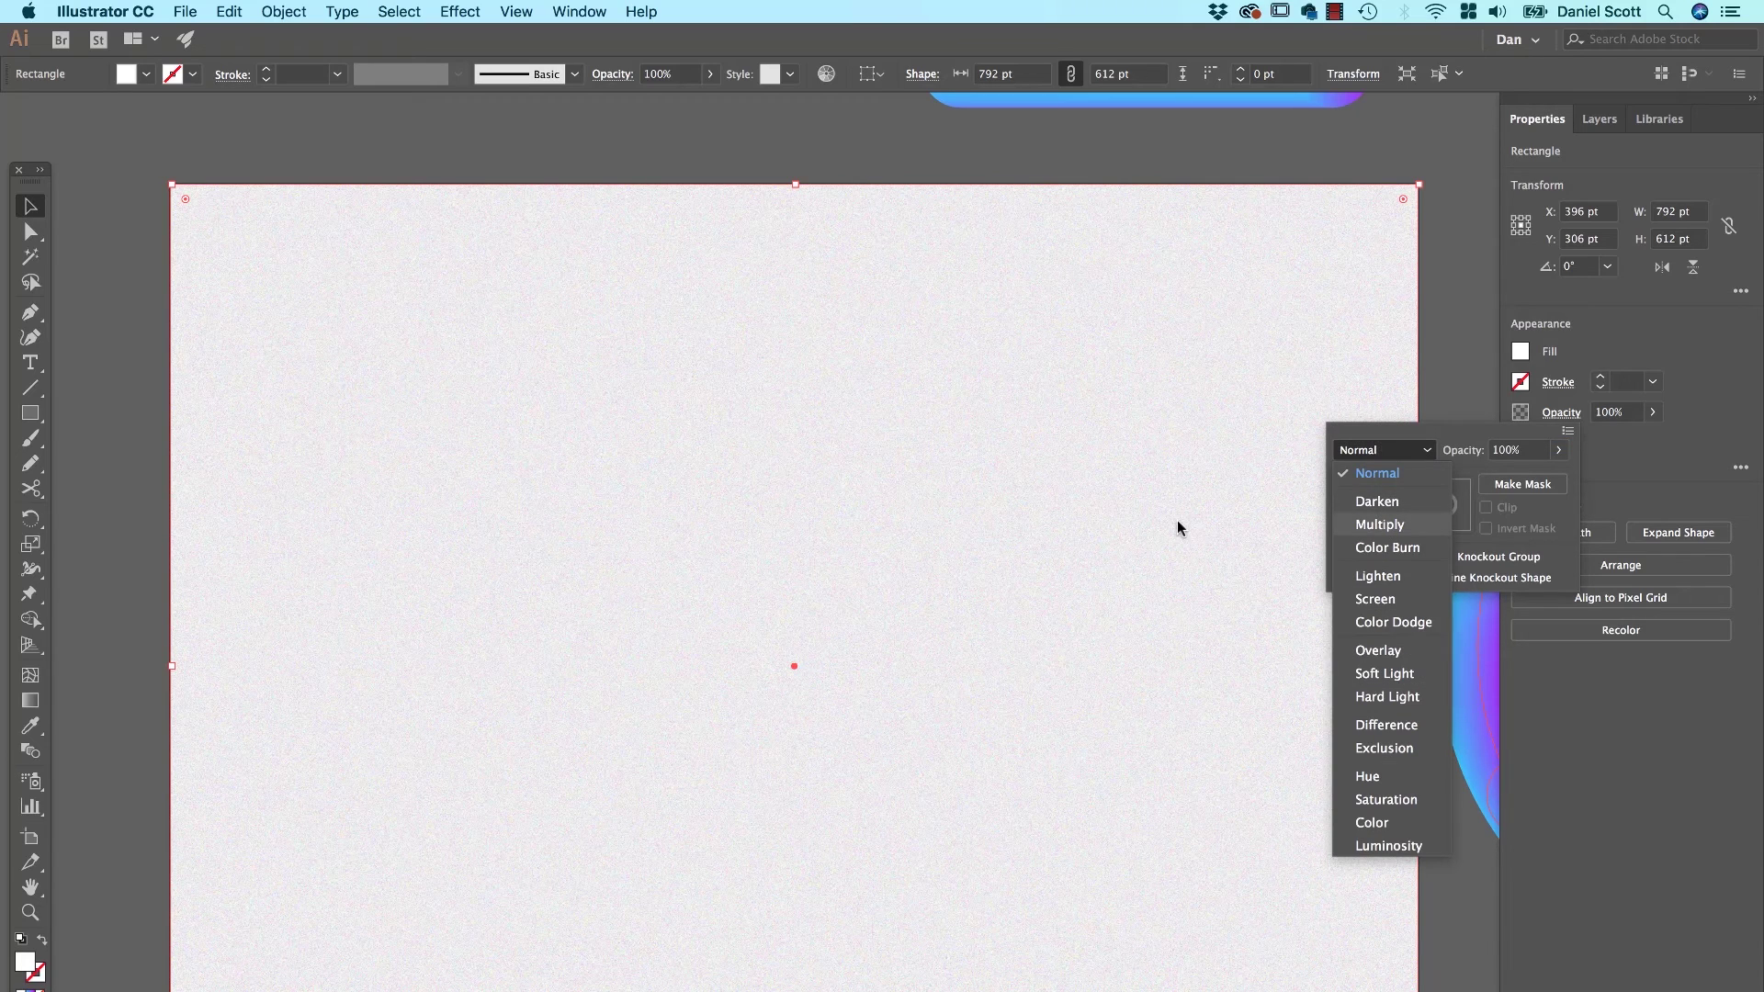
key("Return")
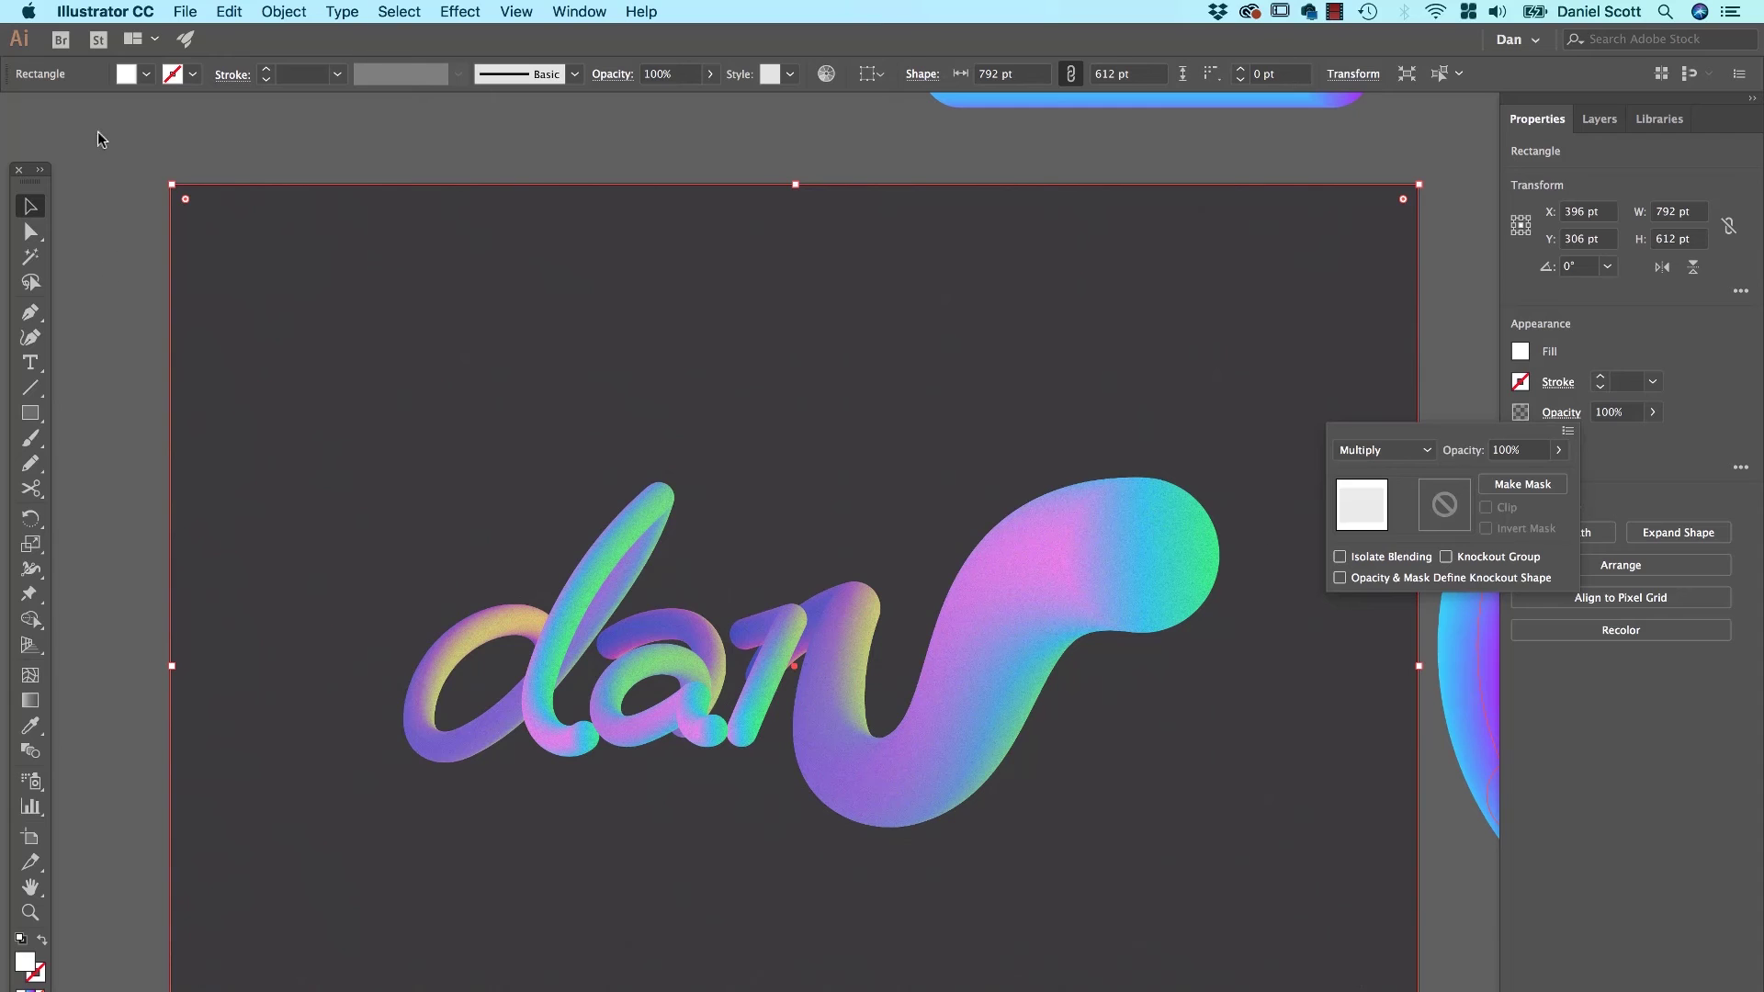
key("Escape")
key("super+equal")
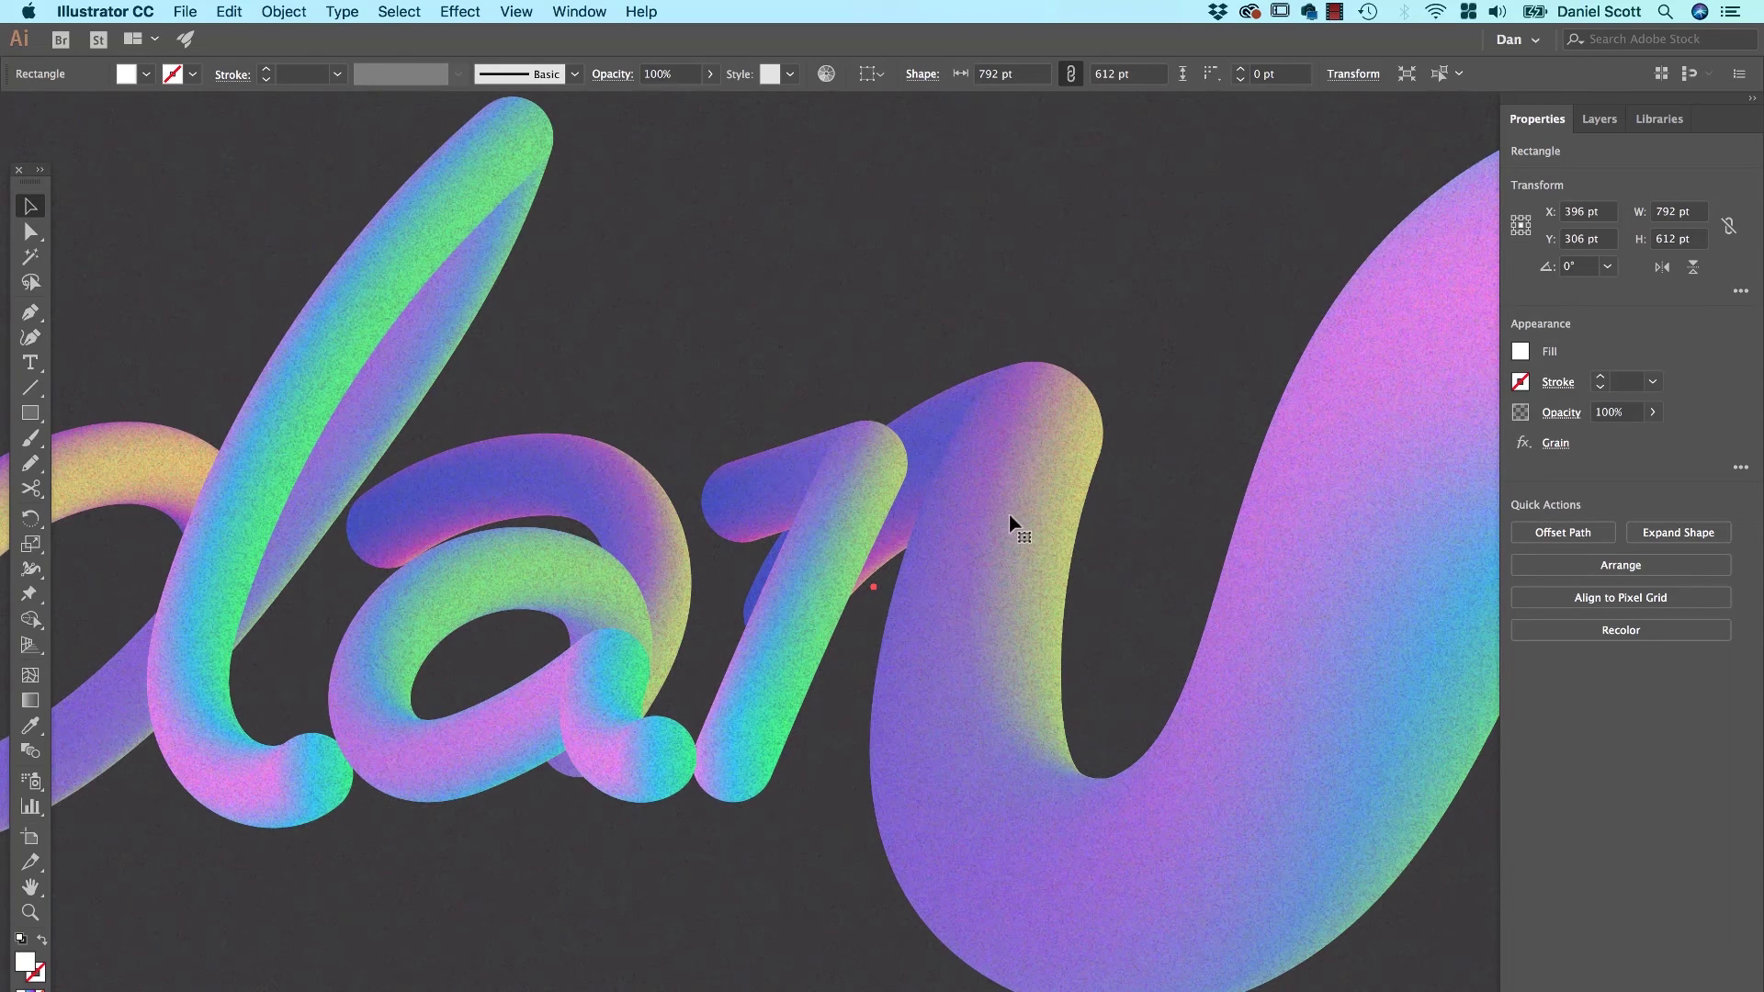
key("super+minus")
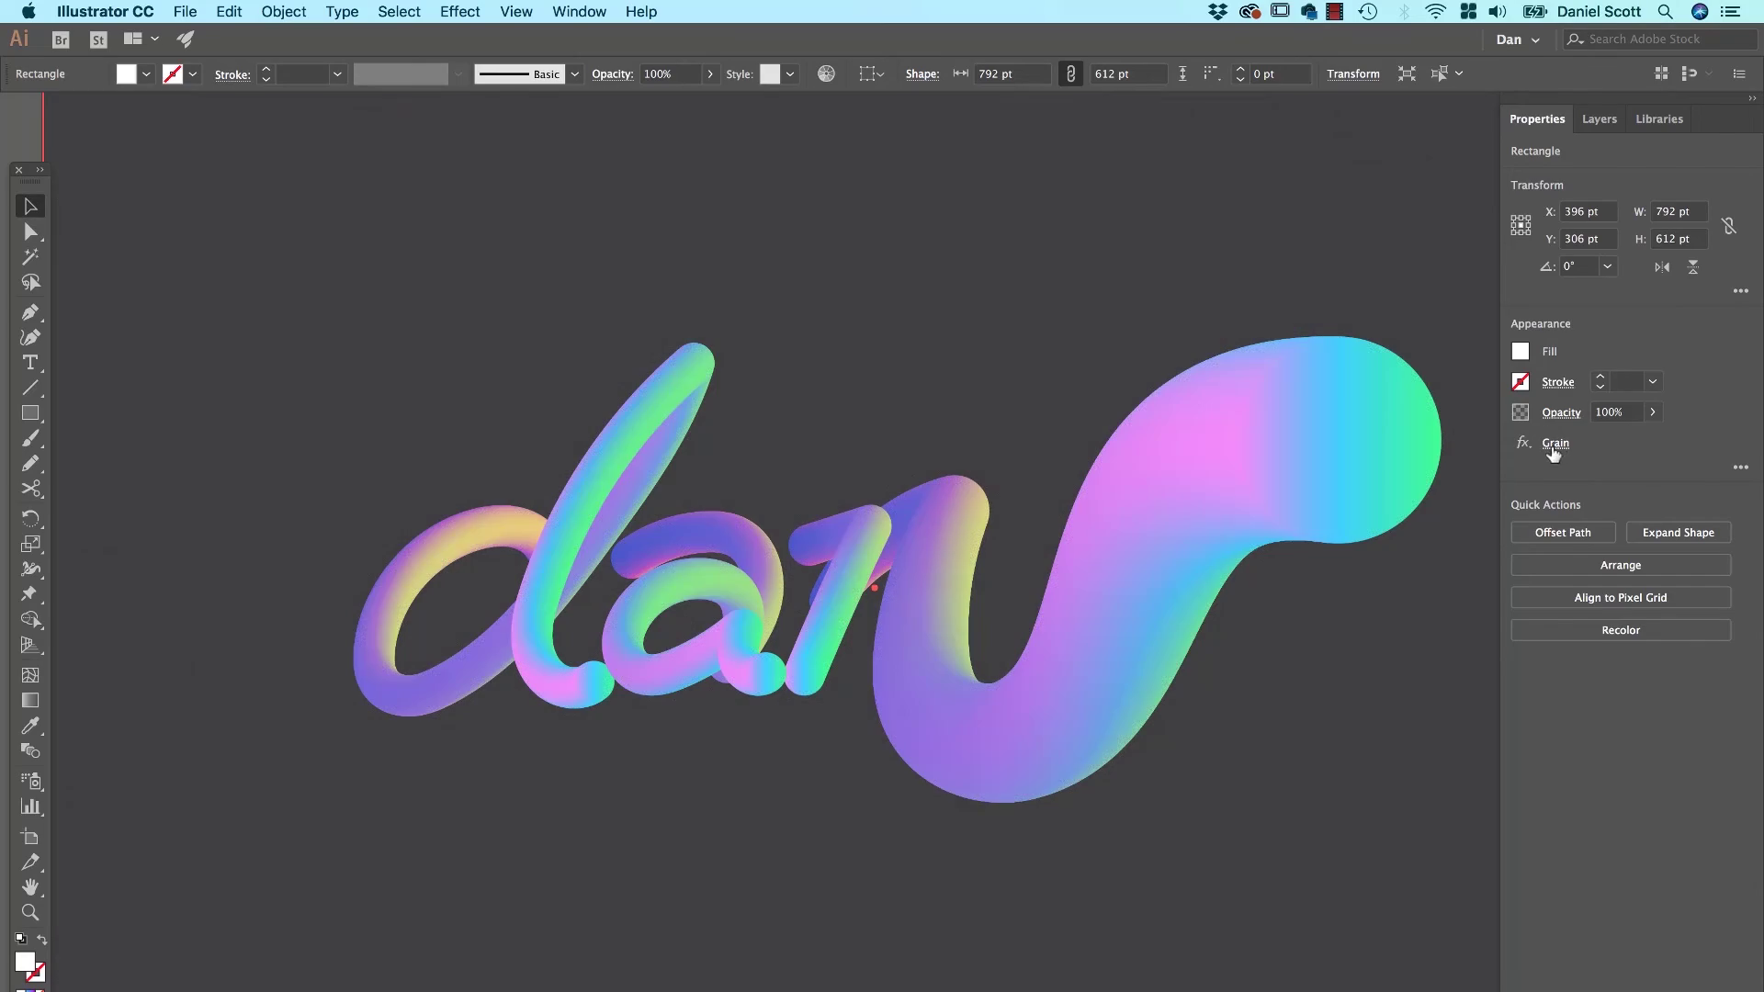
Reopen the rectangle's Grain effect and change Intensity from 60 to 40.
left_click(1555, 444)
double_click(1719, 238)
type("40")
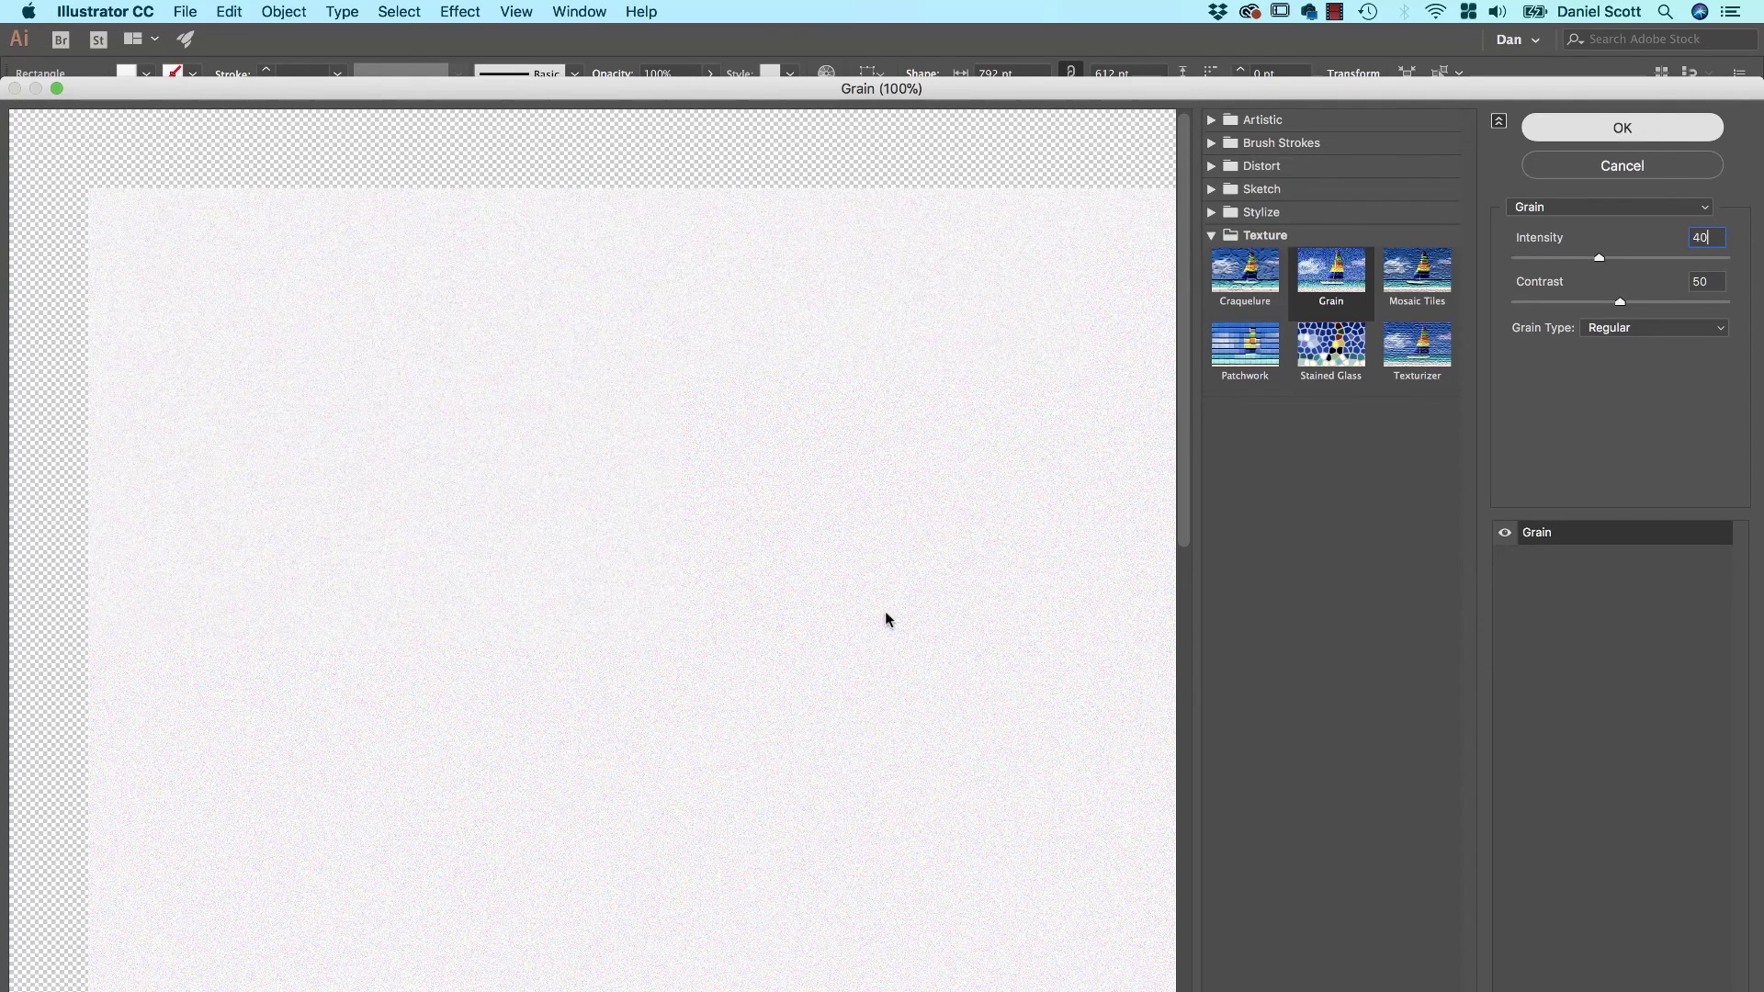
key("Return")
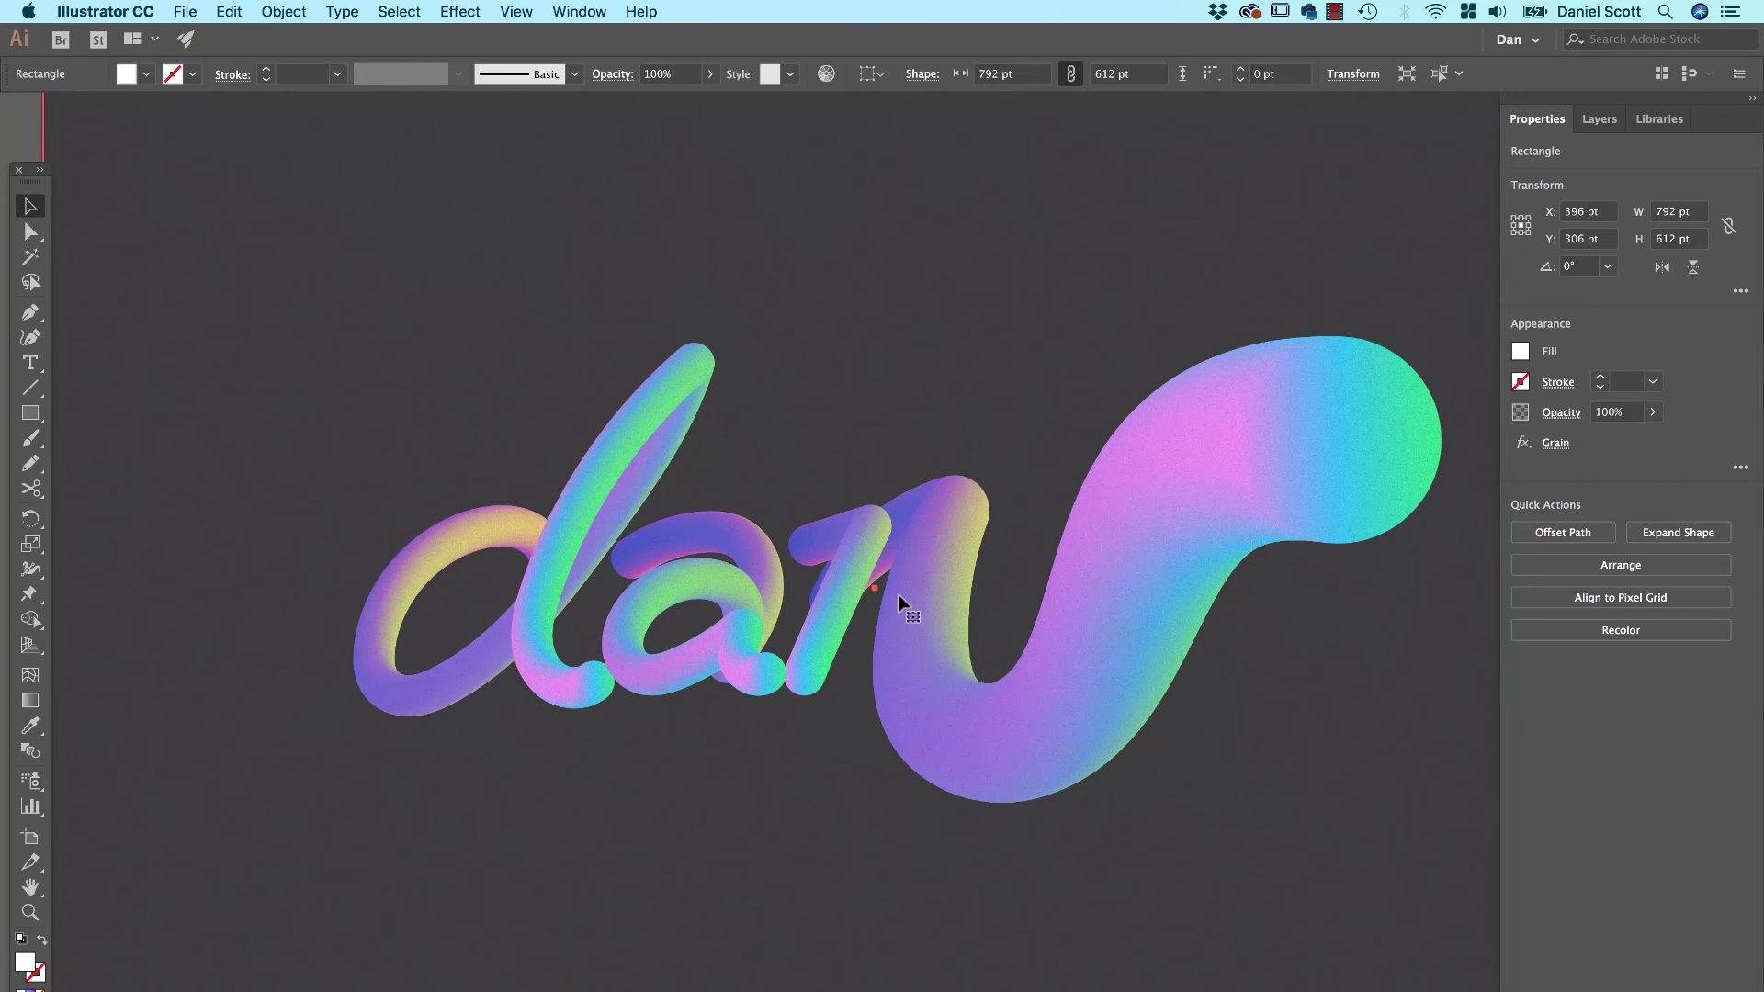
scroll(898, 597, "up", 3)
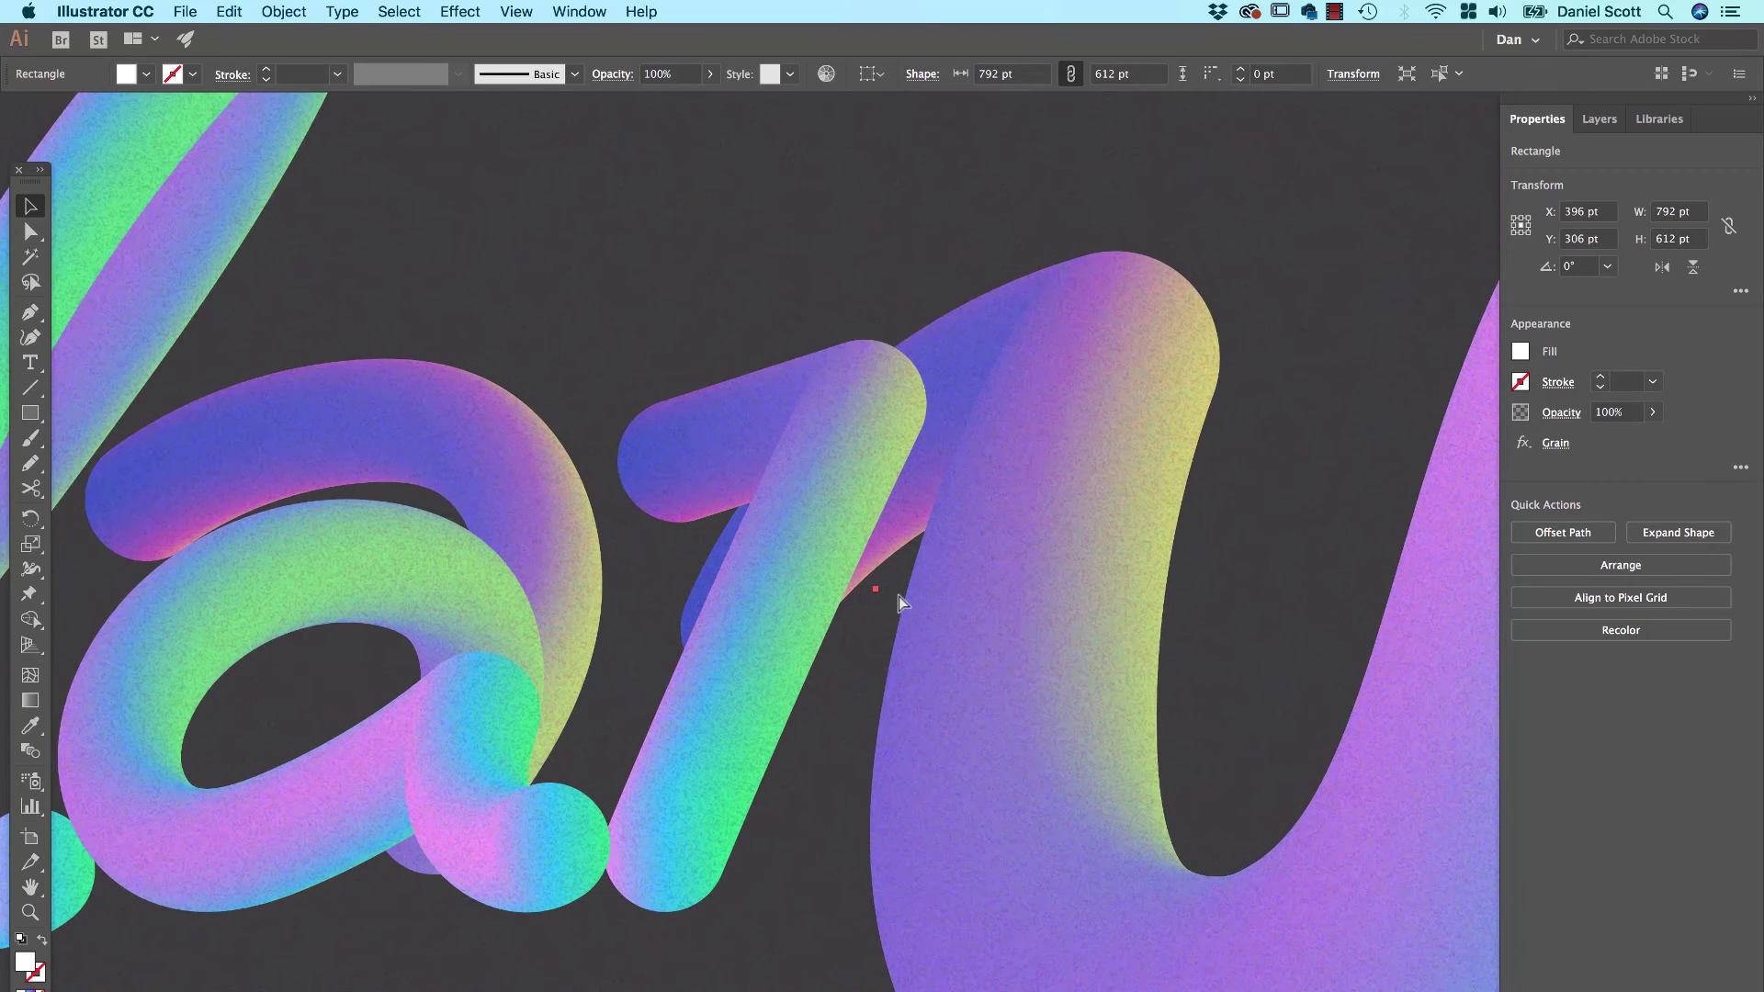
scroll(898, 597, "down", 3)
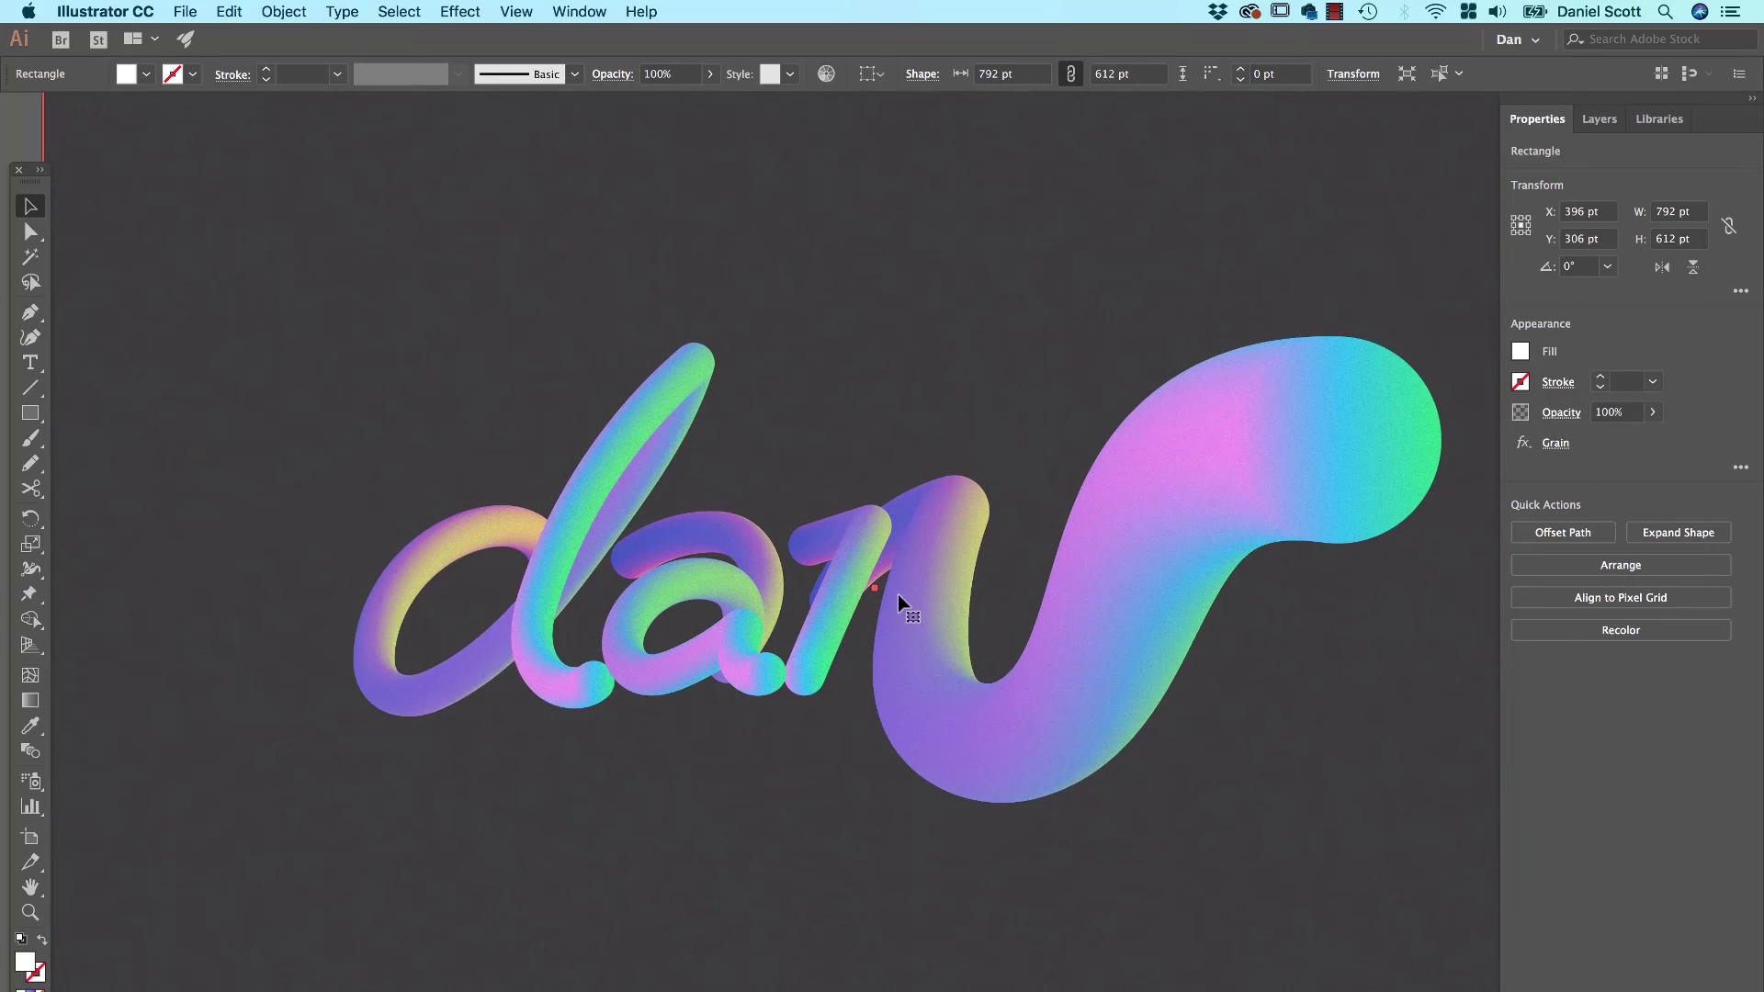